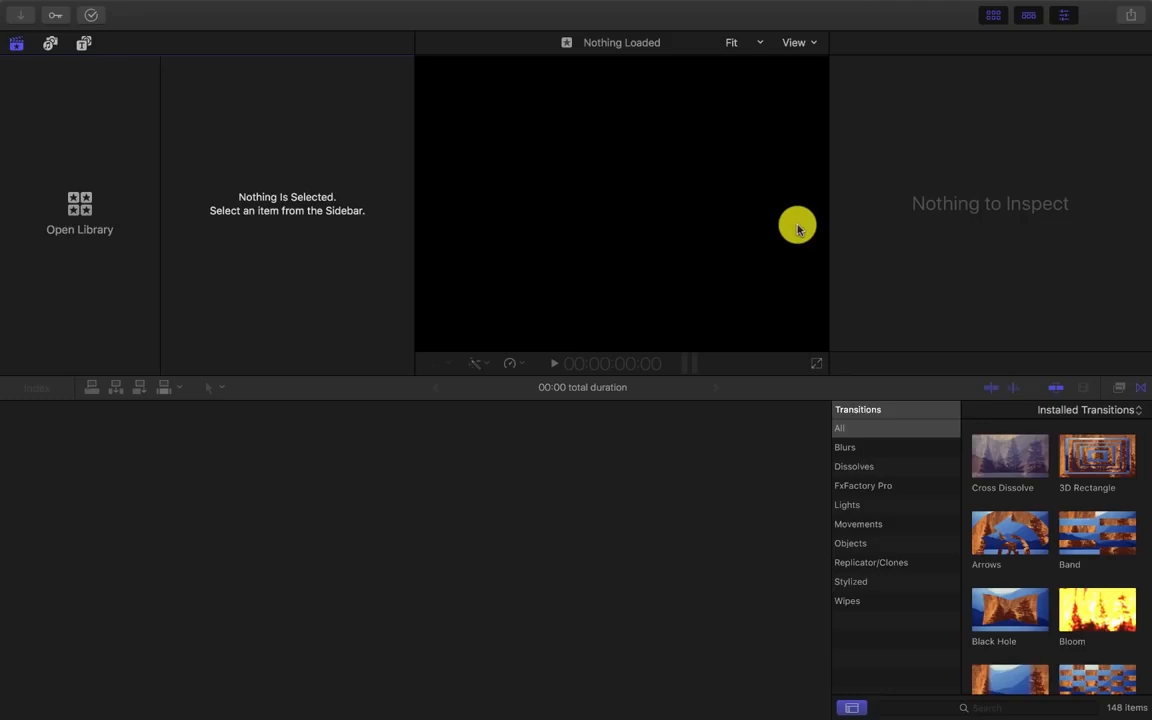
# Step: Open the Final Cut Pro preferences and review the Editing, Playback and Import settings
pyautogui.click(78, 8)
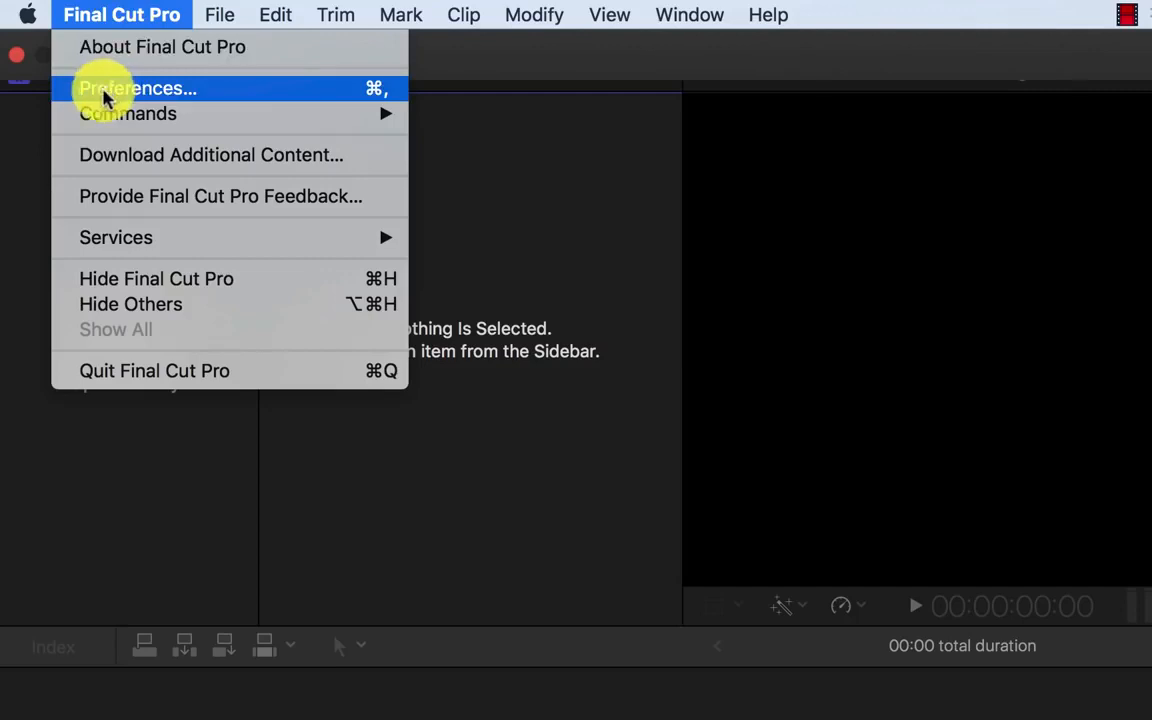
pyautogui.click(170, 92)
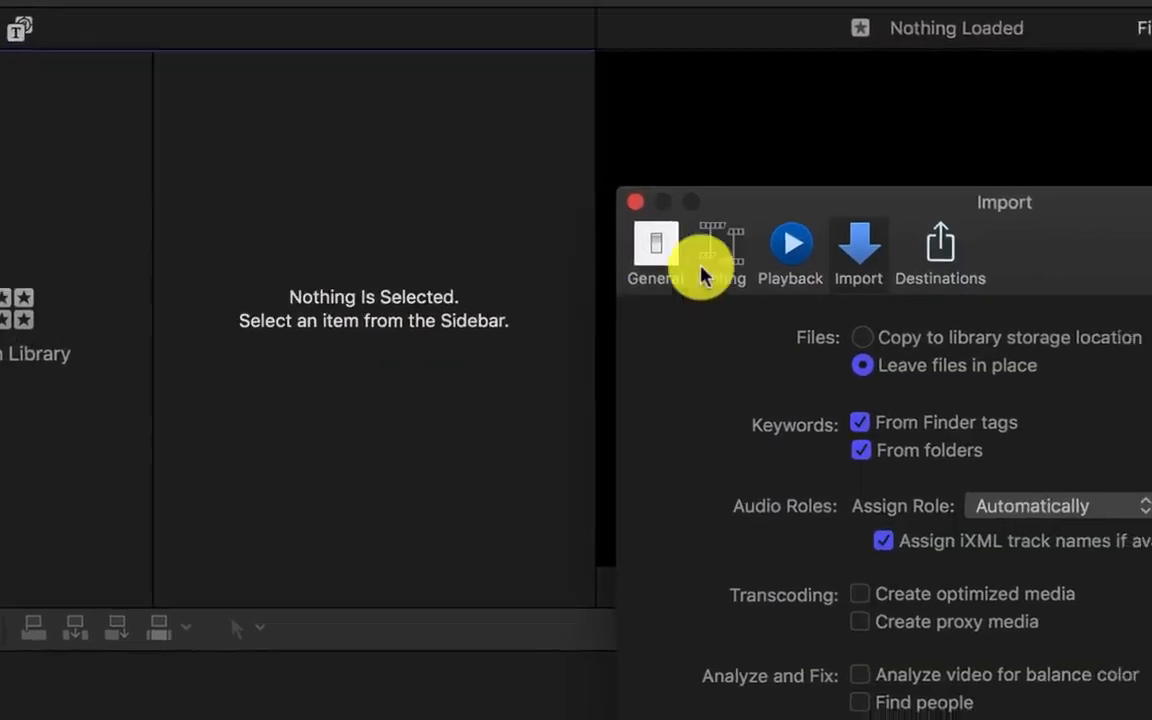
pyautogui.click(802, 285)
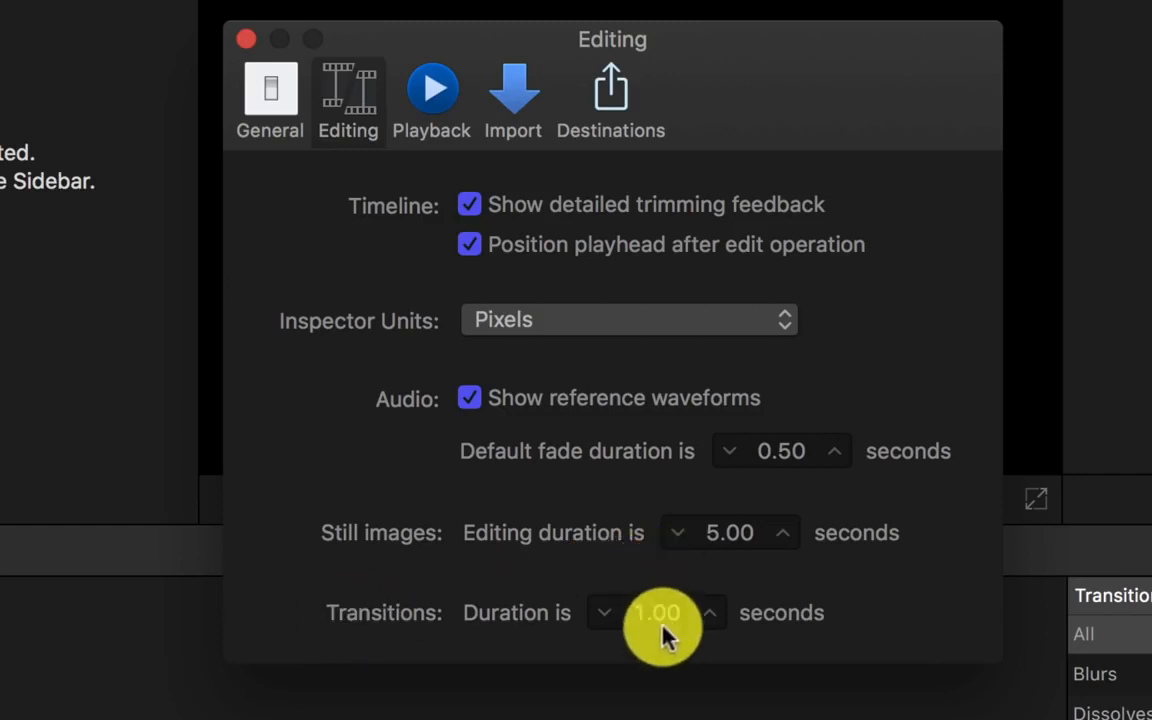
pyautogui.click(428, 115)
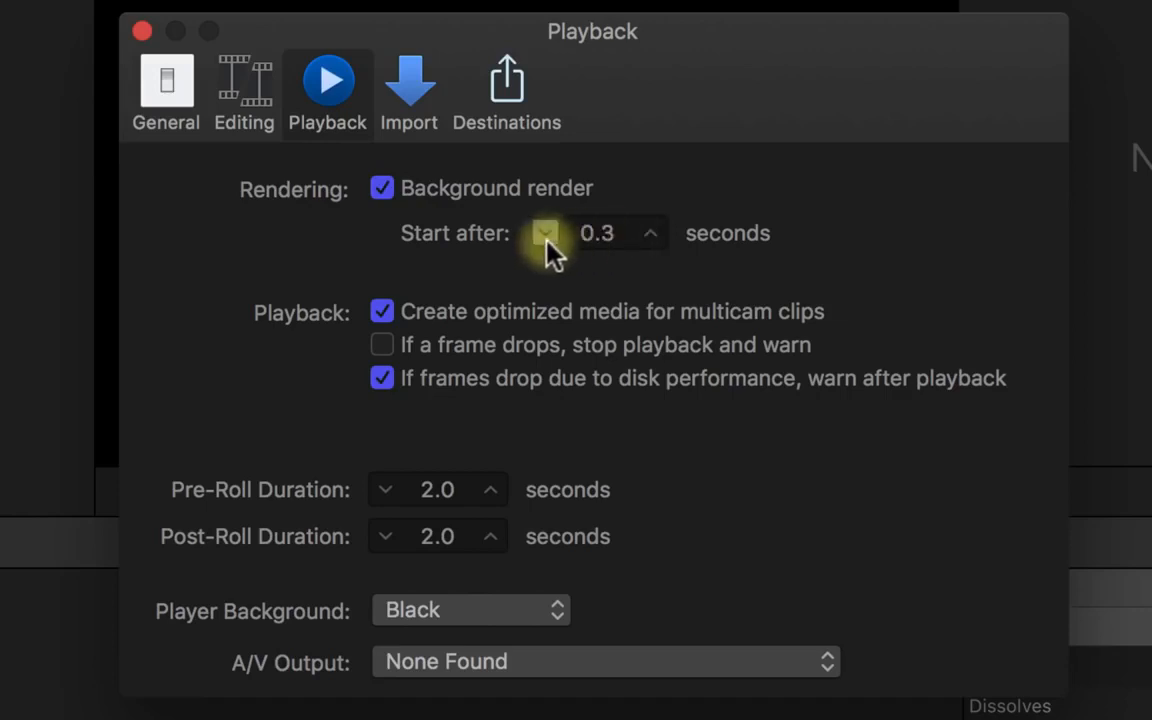
pyautogui.click(590, 238)
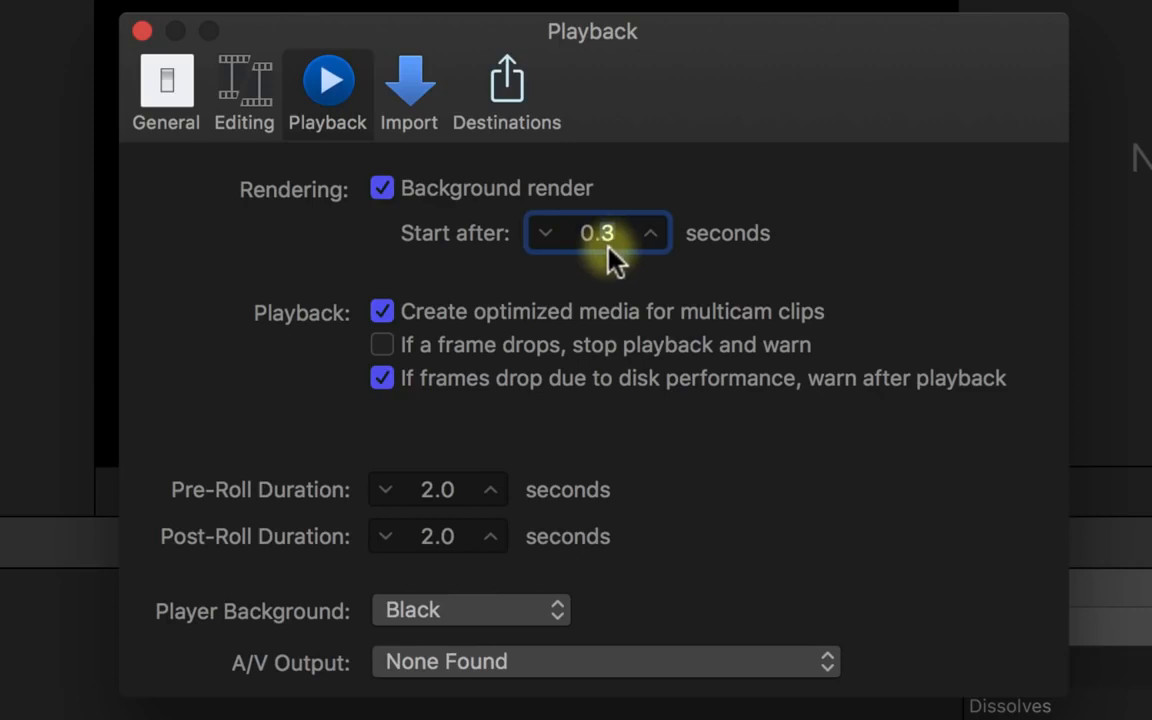
pyautogui.click(405, 88)
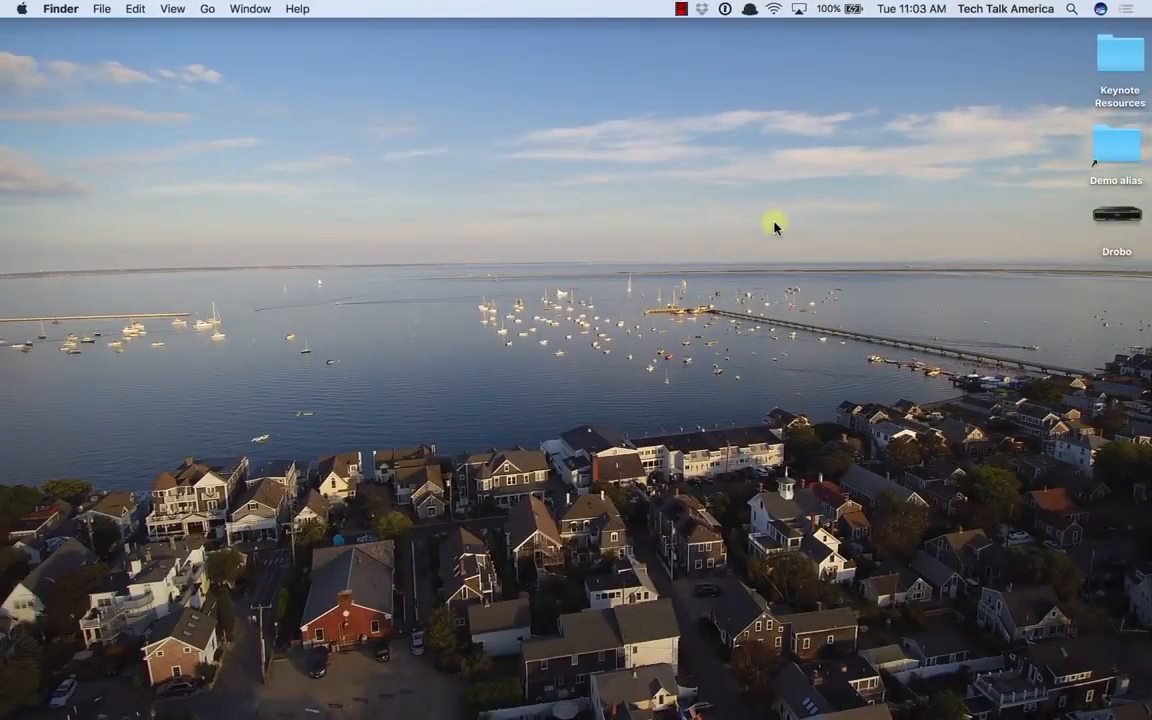
# Step: Browse the Footage Drive folder on the Drobo drive and examine the files in the Provincetown Harbormaster Project folder
pyautogui.click(1116, 214)
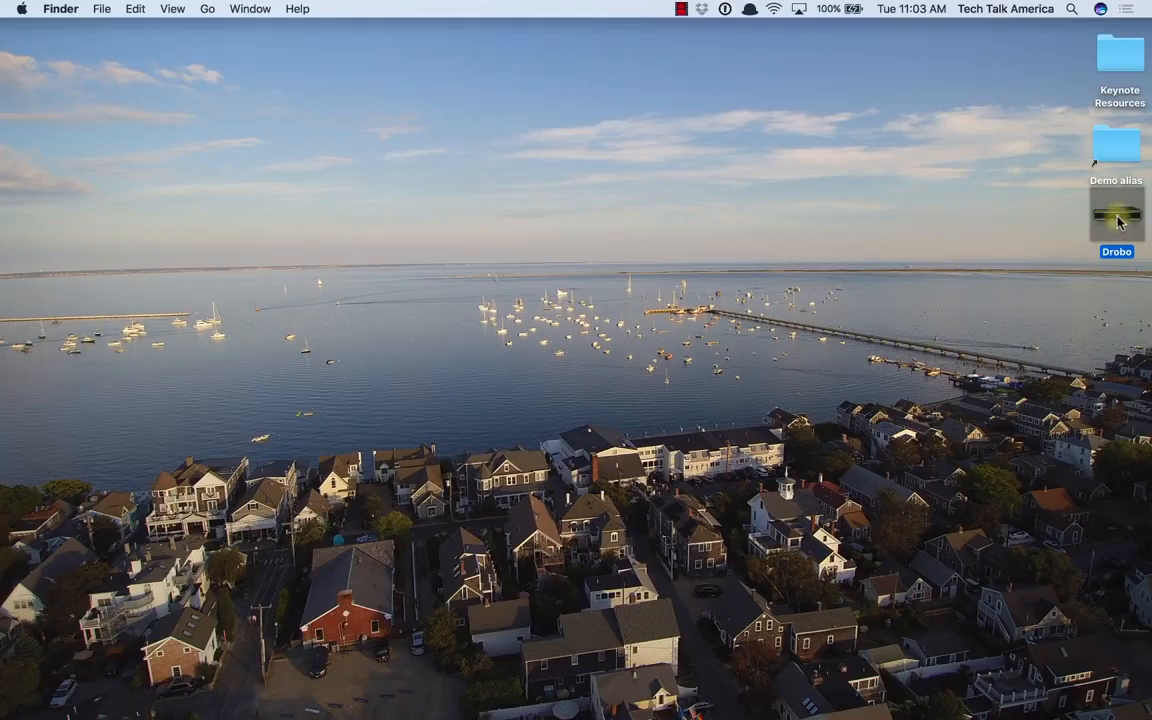
pyautogui.doubleClick(1117, 218)
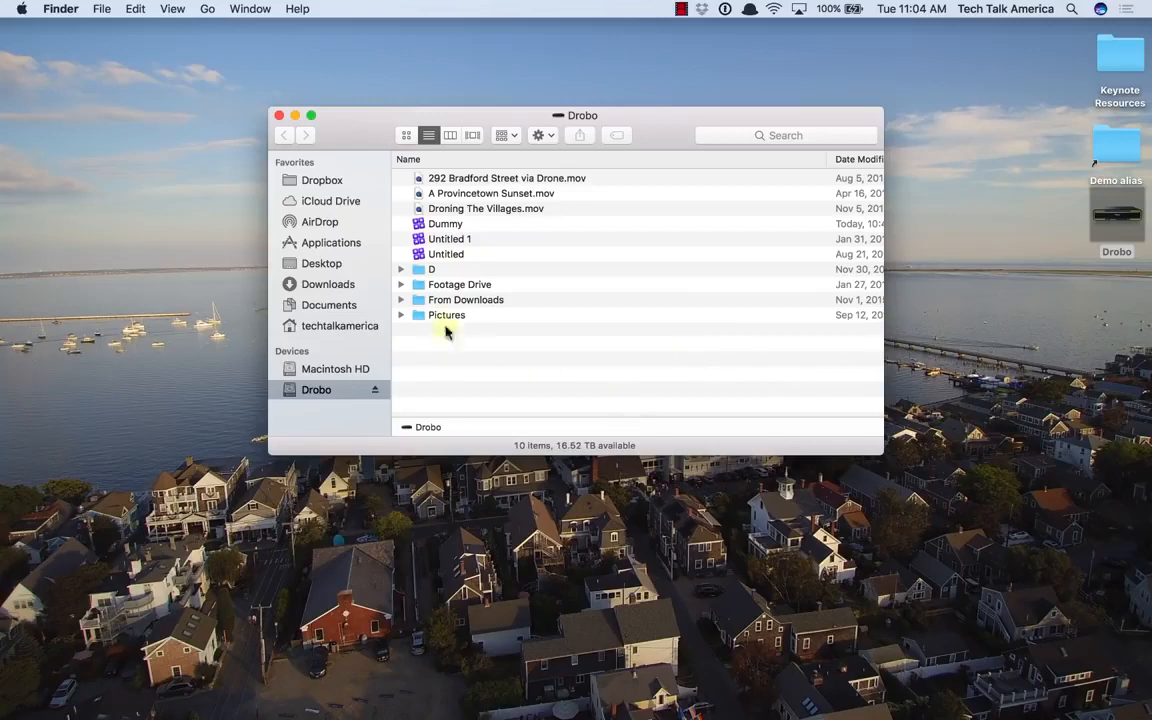
pyautogui.click(462, 287)
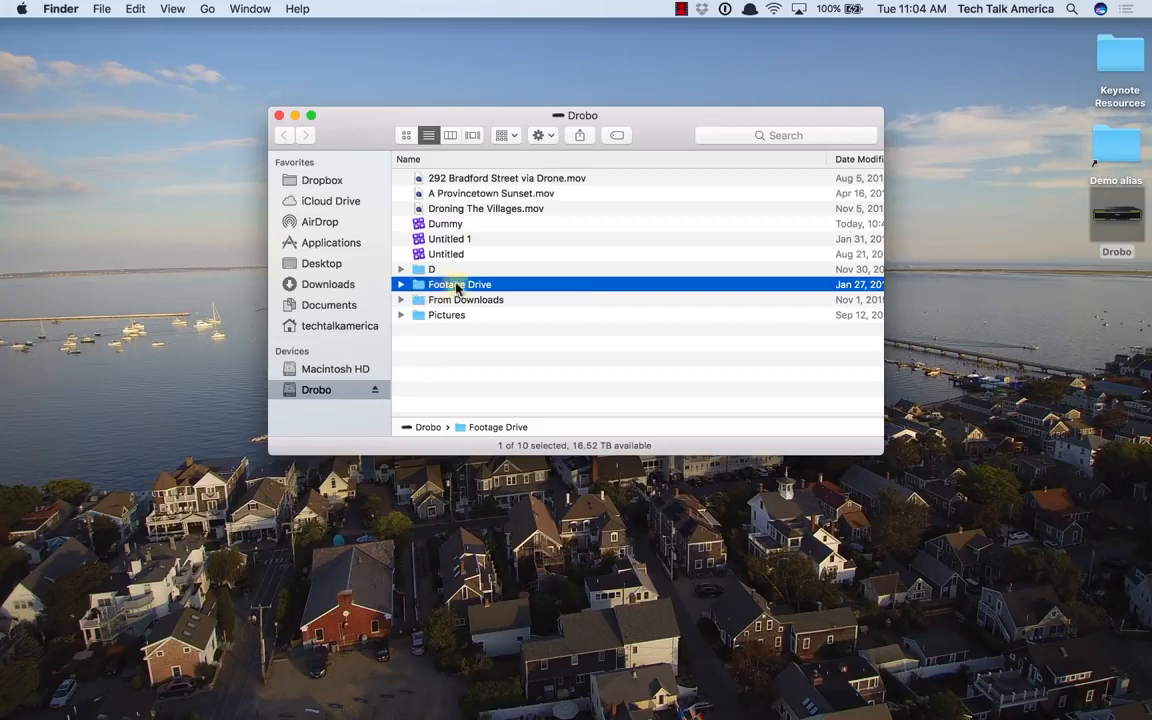
pyautogui.doubleClick(445, 286)
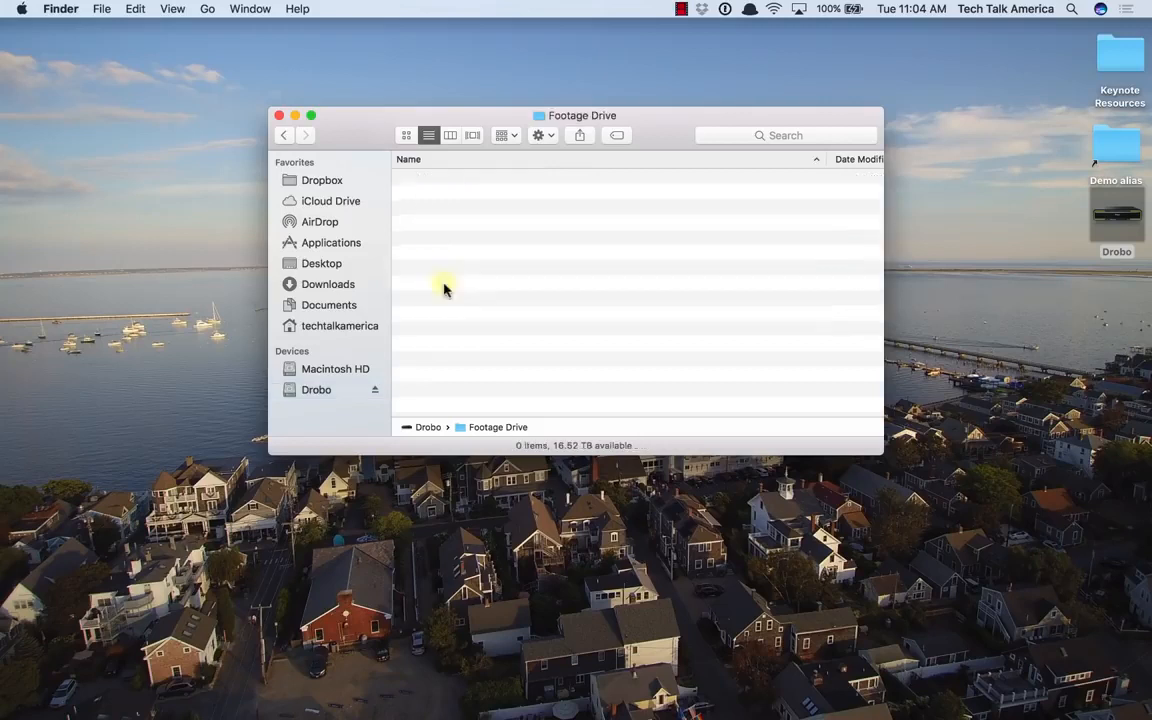
pyautogui.scroll(-15, 445, 287)
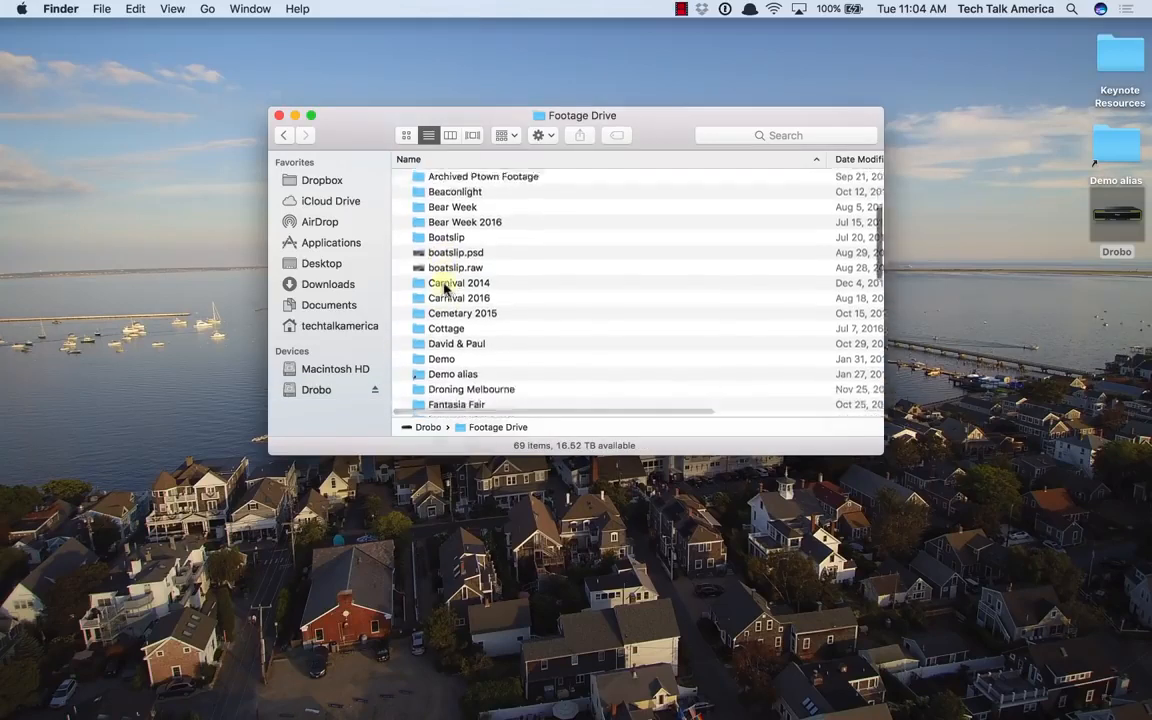
pyautogui.scroll(-5, 445, 287)
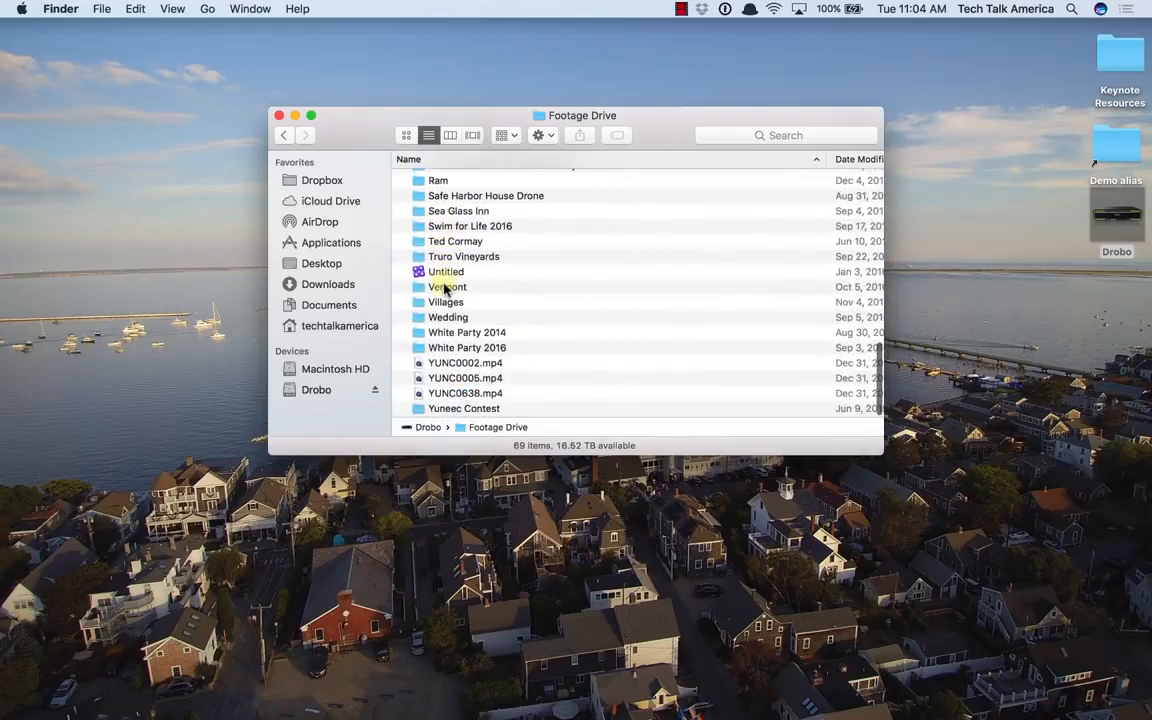
pyautogui.scroll(2, 445, 288)
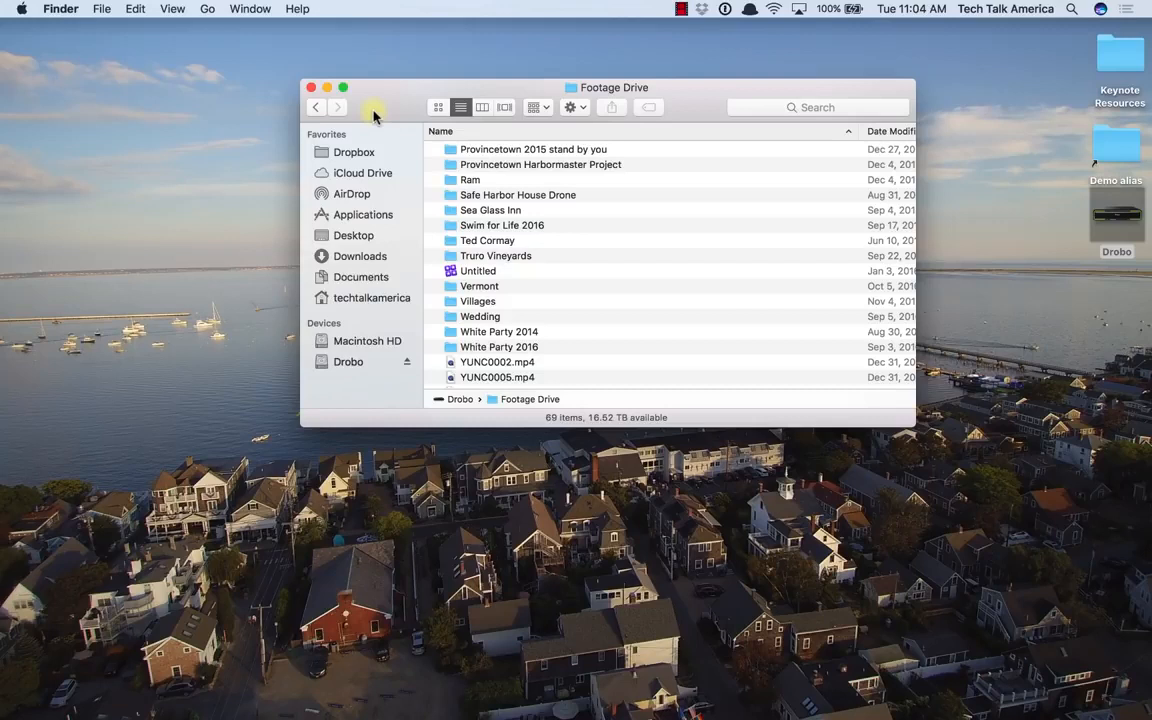
pyautogui.doubleClick(483, 168)
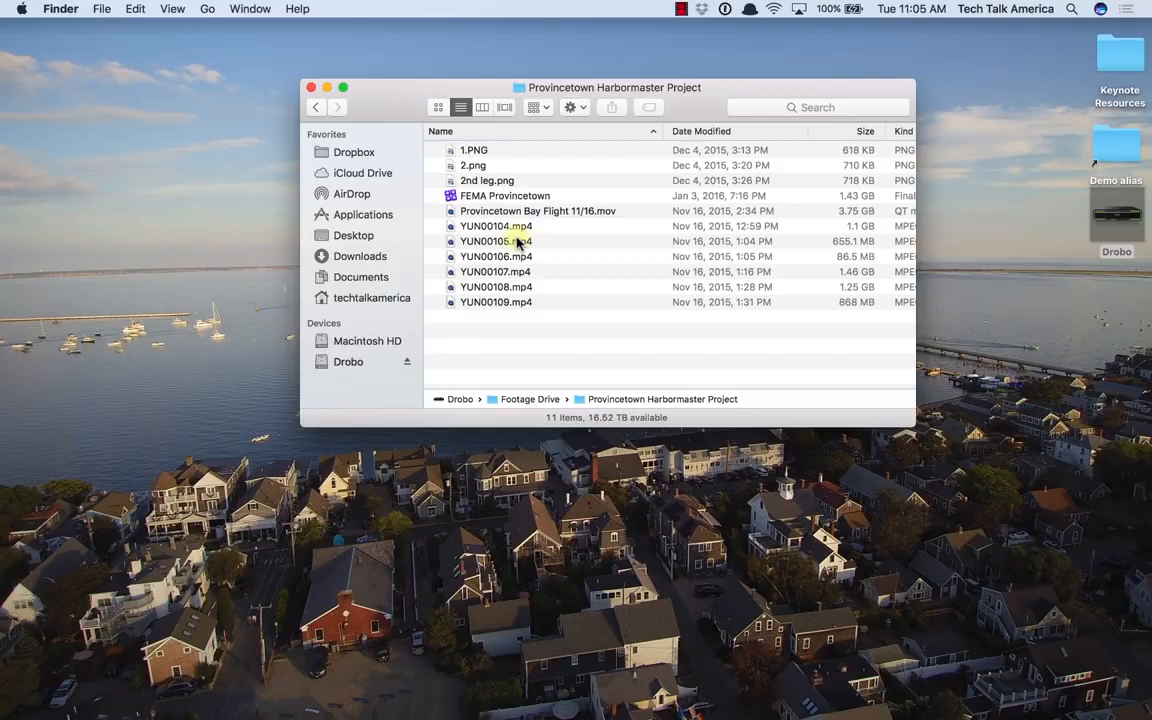
# Step: Close the project folder window, switch back to Final Cut Pro and dismiss its preferences
pyautogui.click(311, 88)
pyautogui.hotkey('ctrl', 'Right')
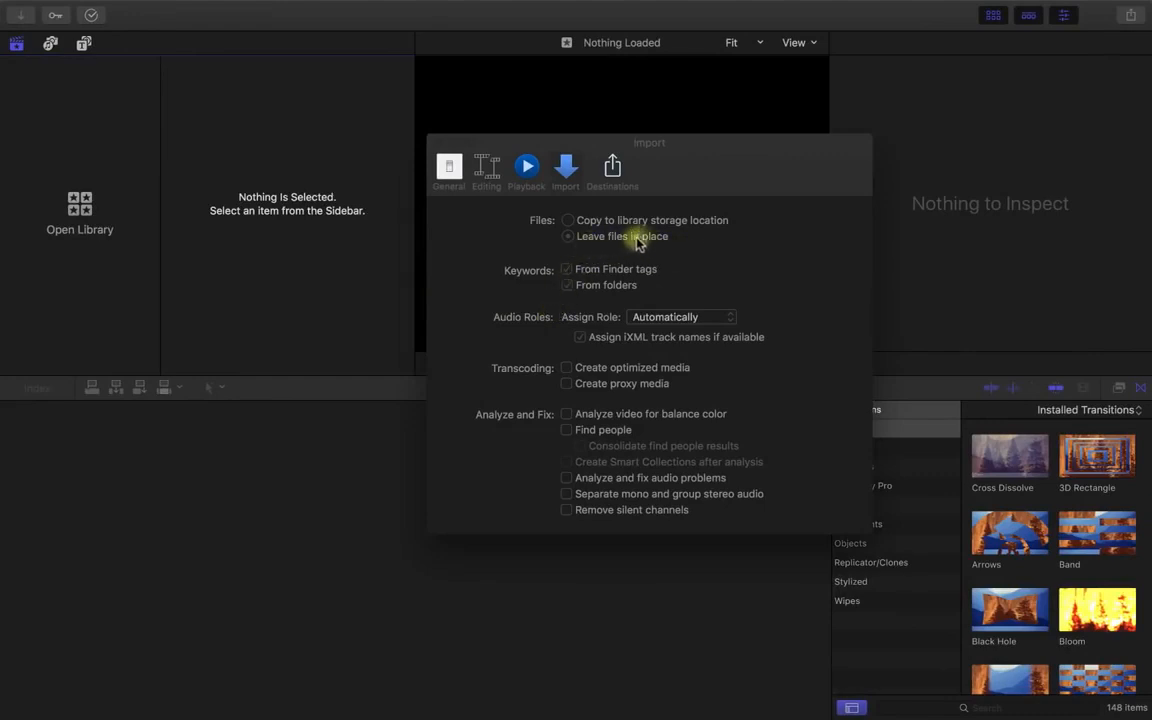
pyautogui.moveTo(696, 170); pyautogui.dragTo(669, 169)
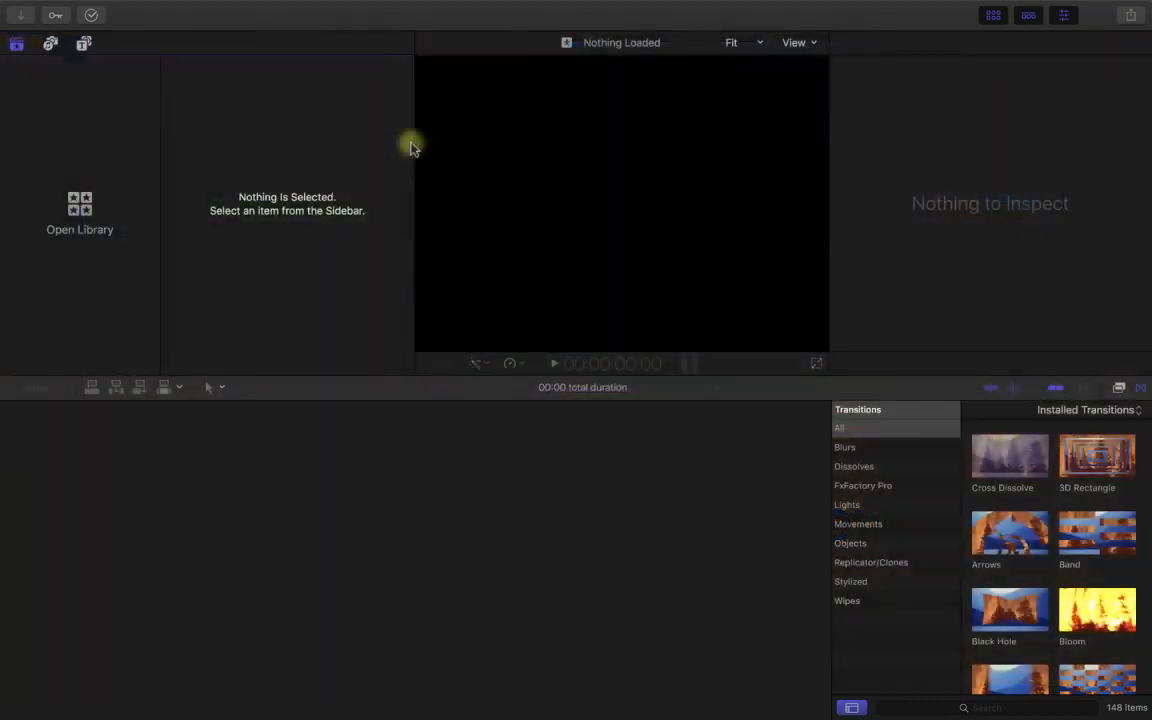
pyautogui.moveTo(285, 8)
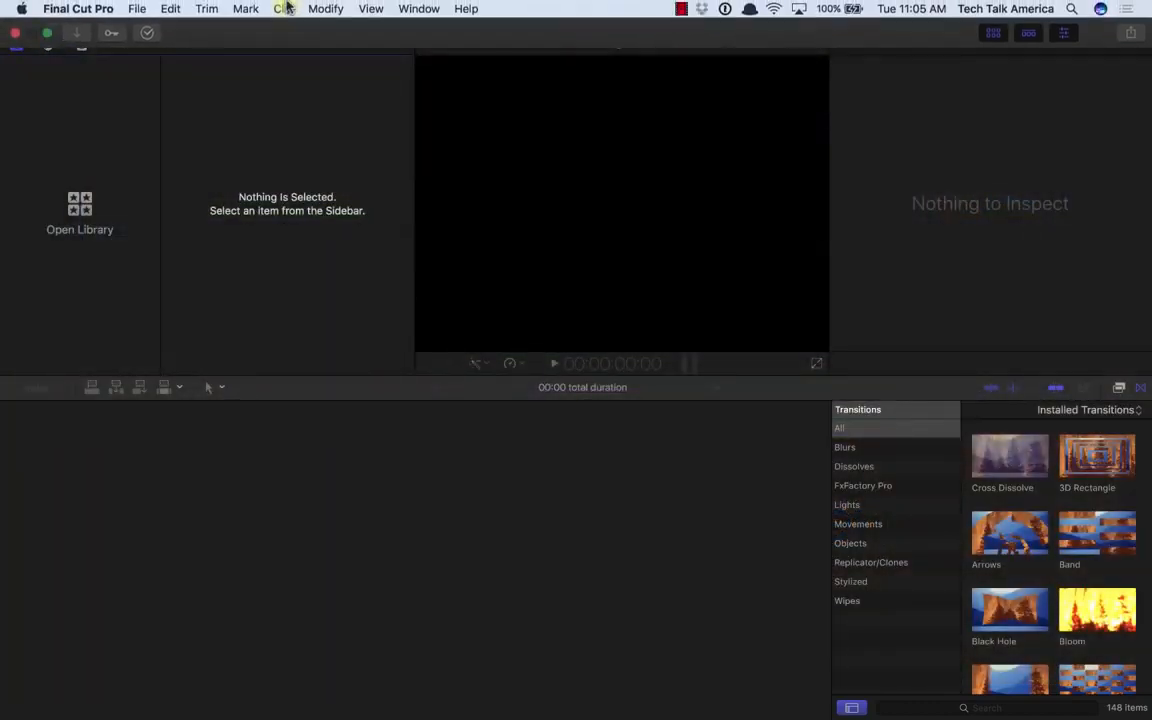
pyautogui.click(139, 8)
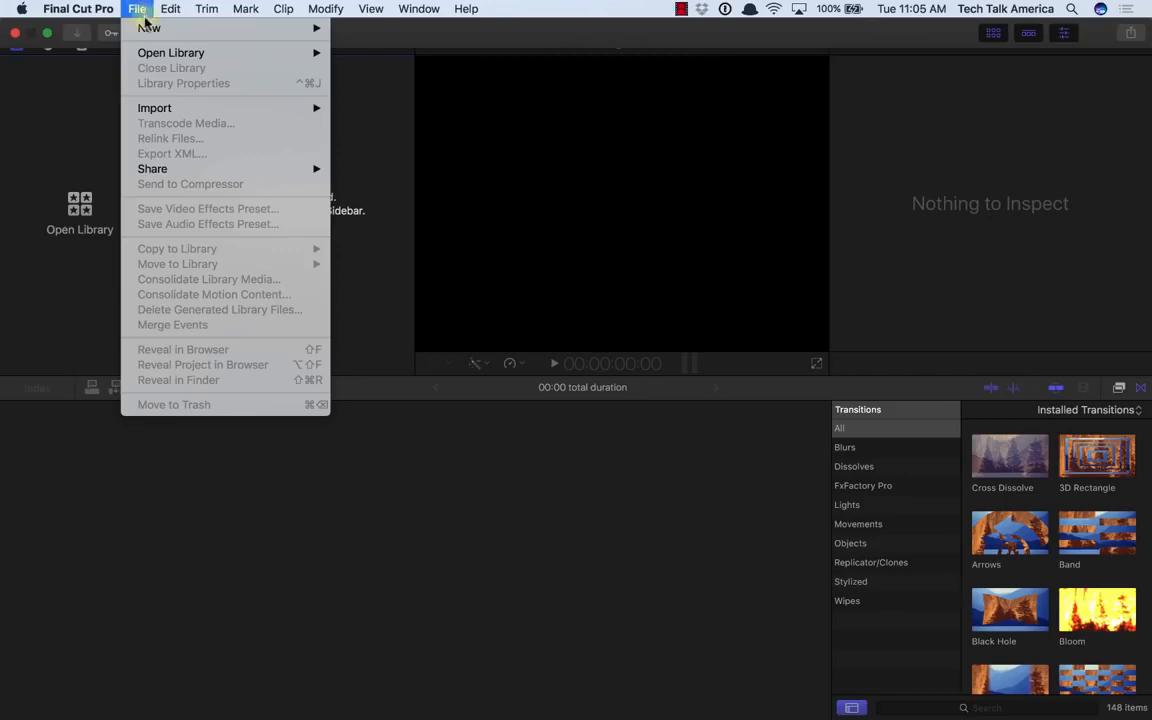
pyautogui.moveTo(150, 28)
pyautogui.click(406, 64)
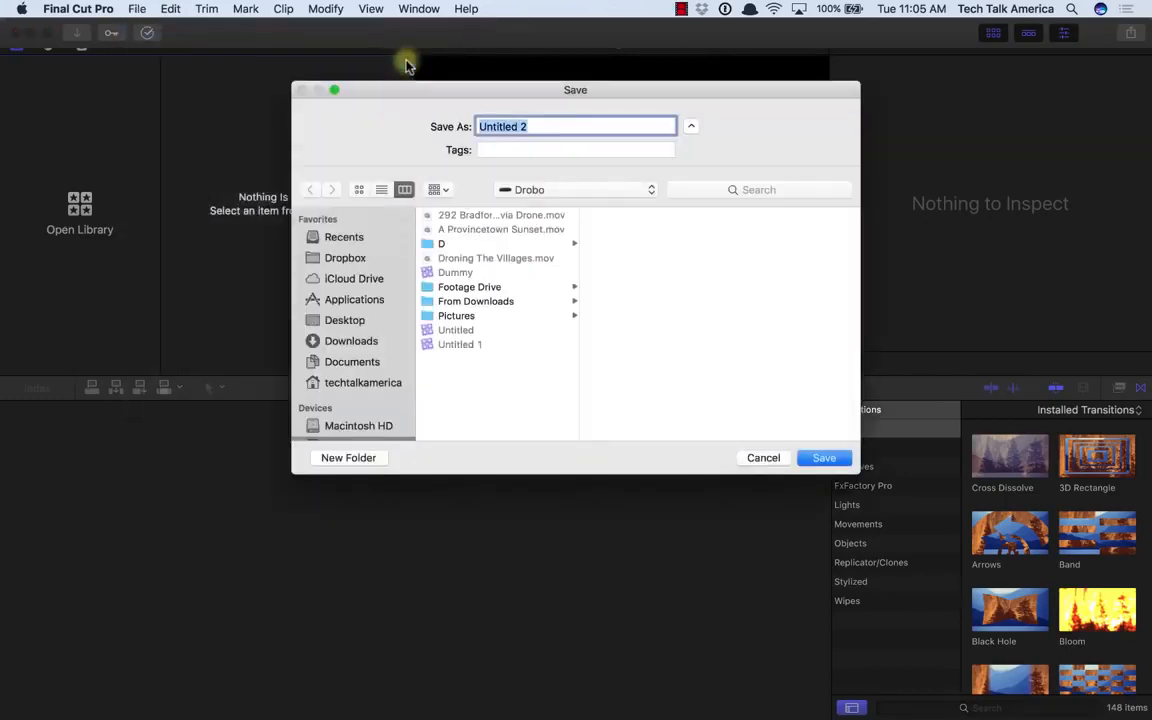
pyautogui.write('Demo')
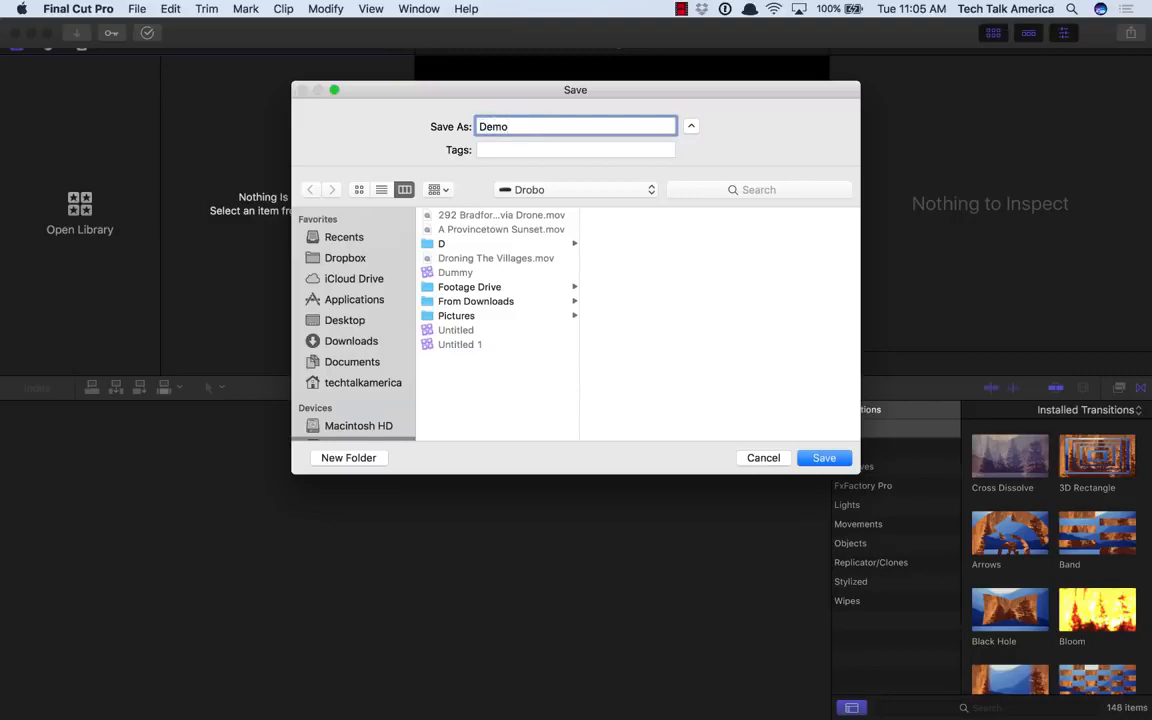
pyautogui.click(763, 458)
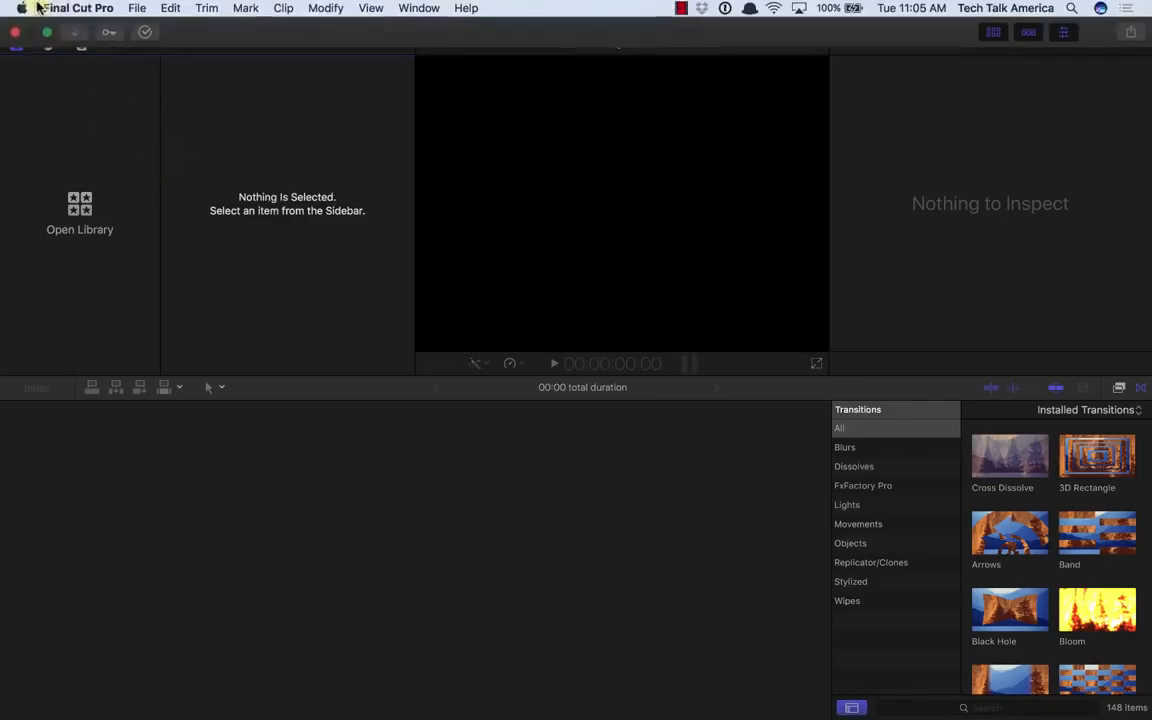
# Step: Open the Dummy library and select the Untitled Project in its 1-6-17 event
pyautogui.click(138, 8)
pyautogui.moveTo(150, 50)
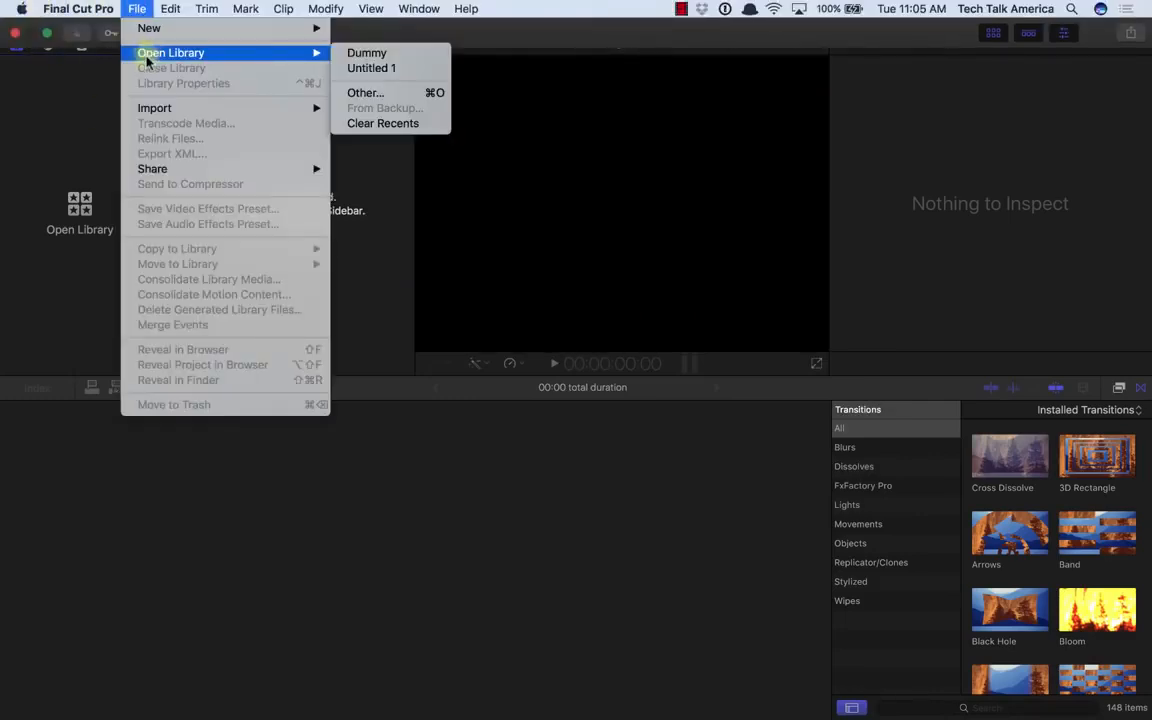
pyautogui.click(350, 53)
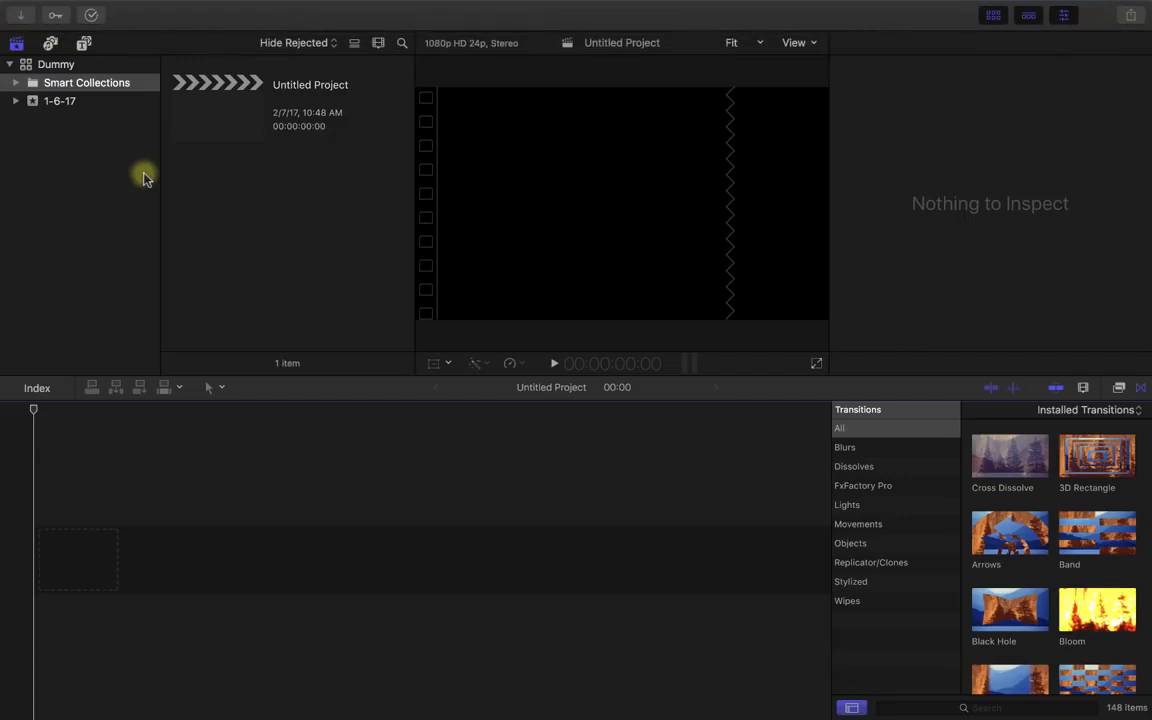
pyautogui.click(57, 103)
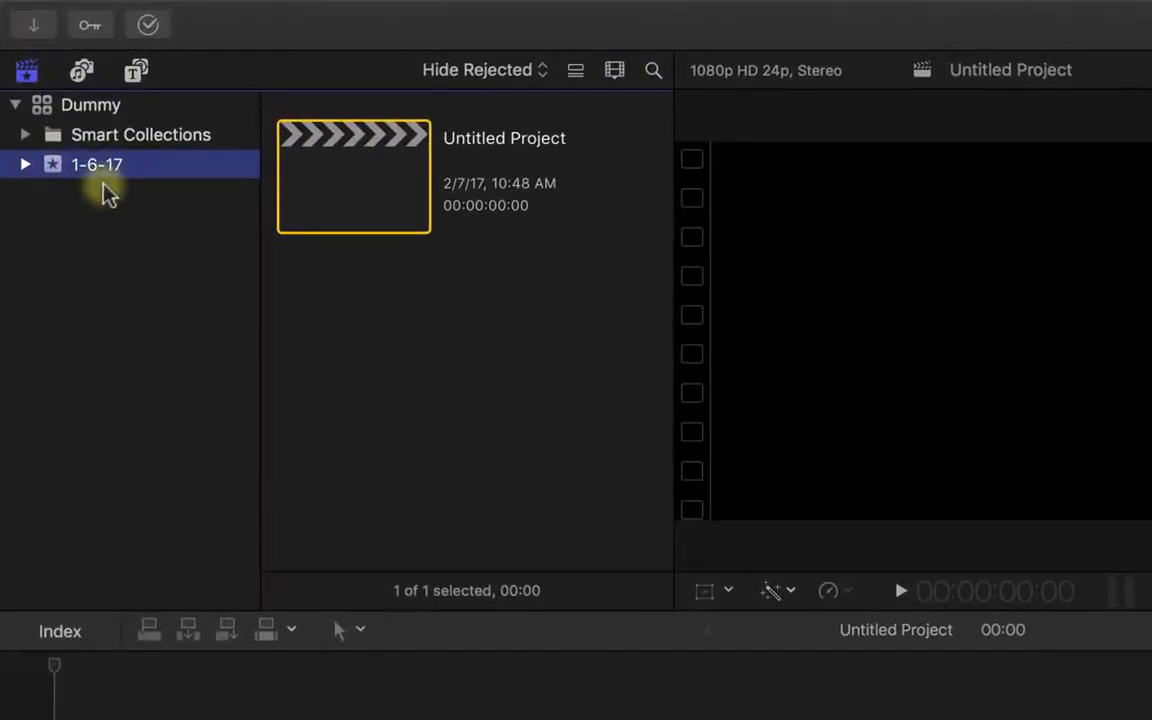
pyautogui.click(48, 106)
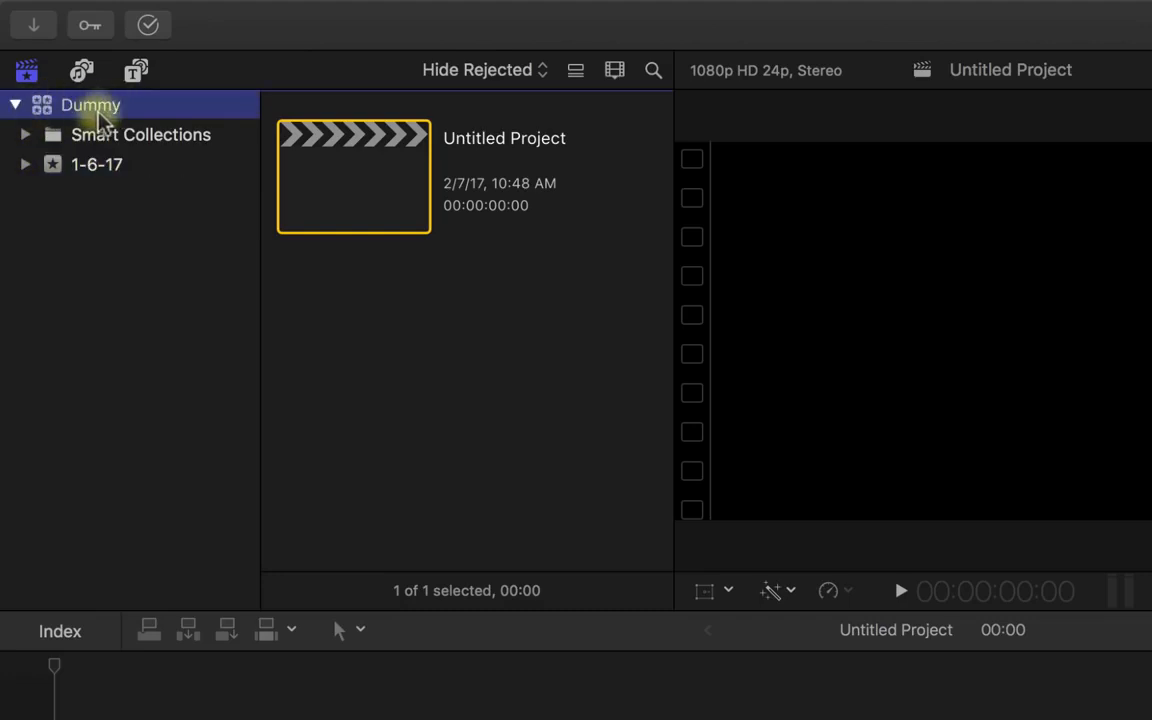
pyautogui.click(112, 166)
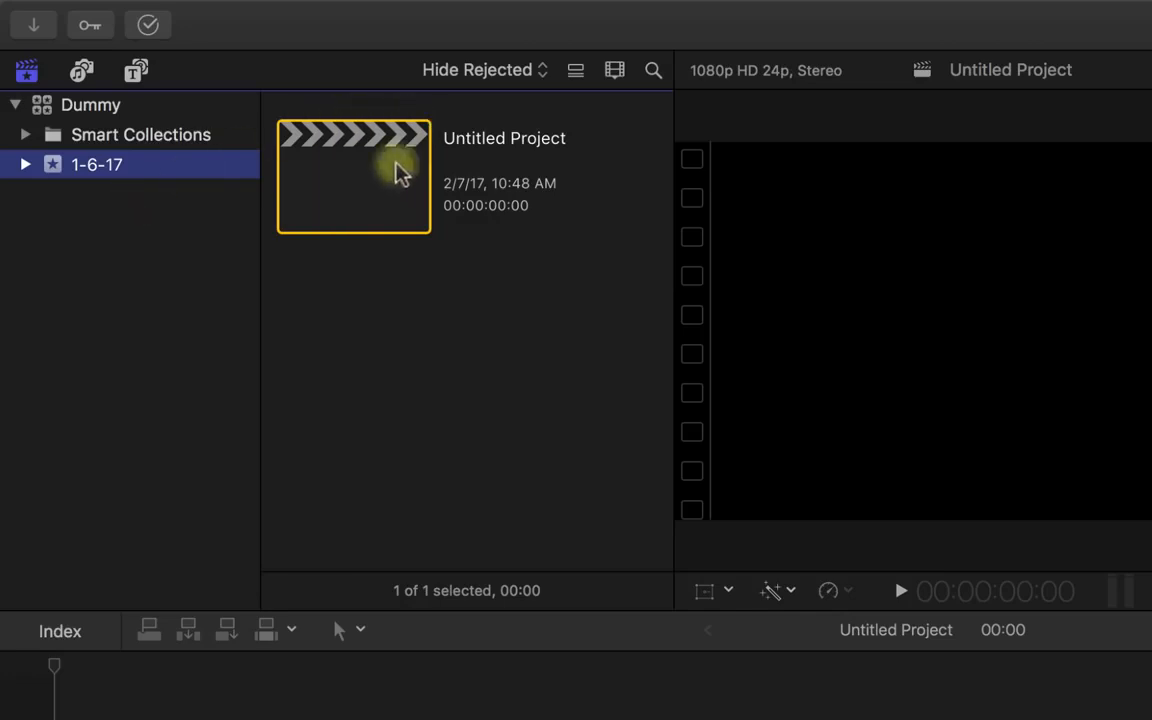
pyautogui.click(385, 200)
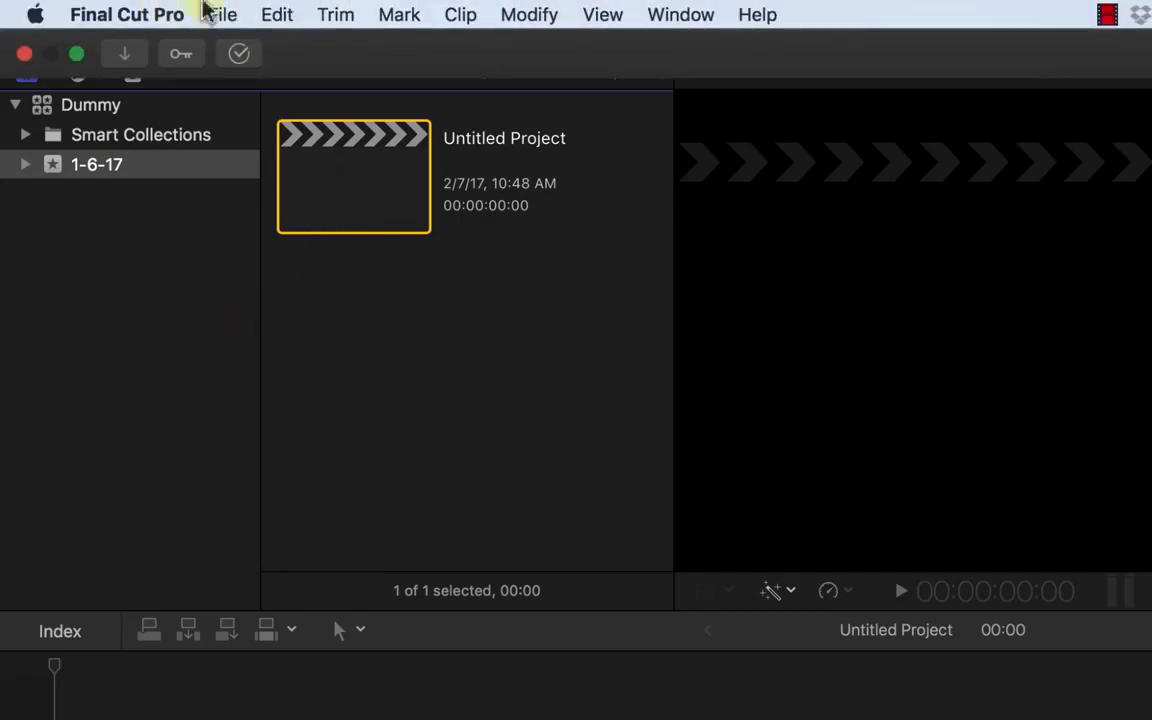
# Step: Set up a new event named Winter in the Dummy library, with a new project using custom settings
pyautogui.click(224, 12)
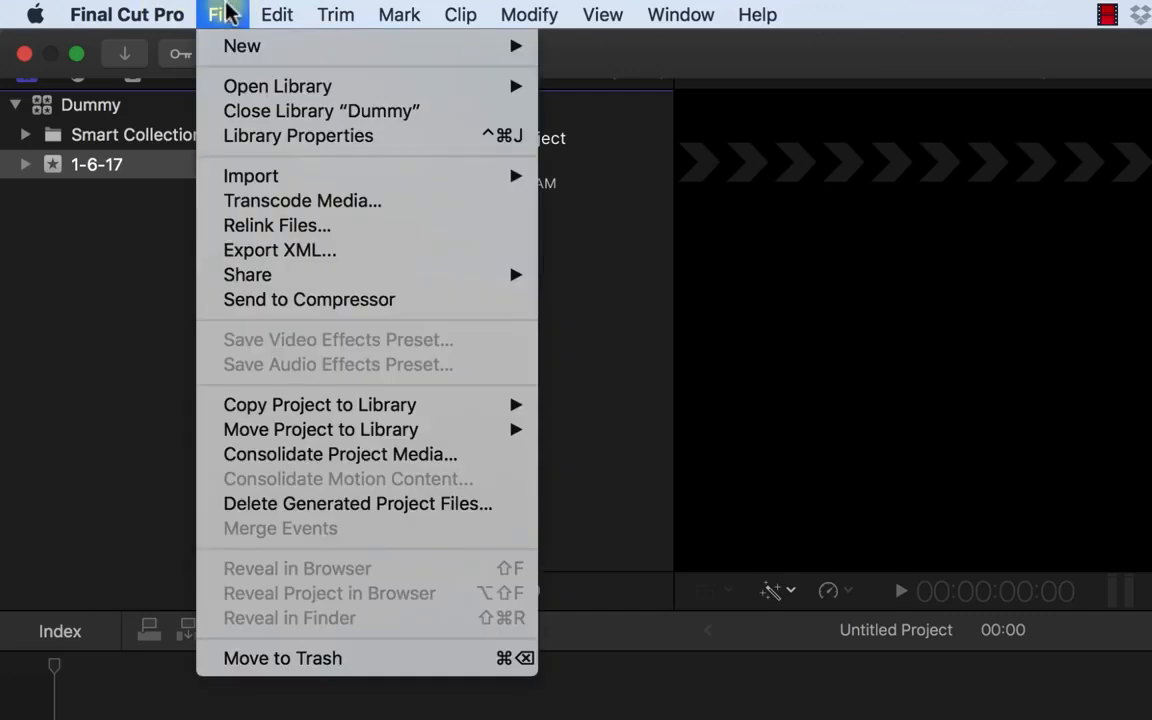
pyautogui.moveTo(226, 44)
pyautogui.click(695, 85)
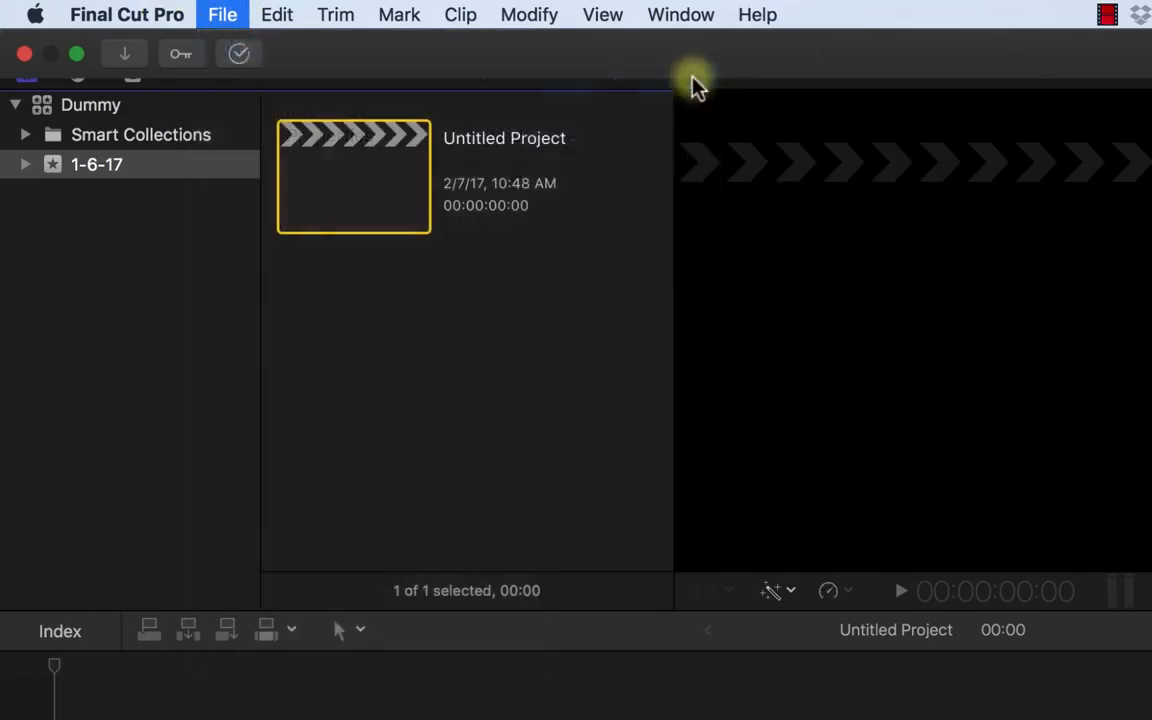
pyautogui.write('Winter')
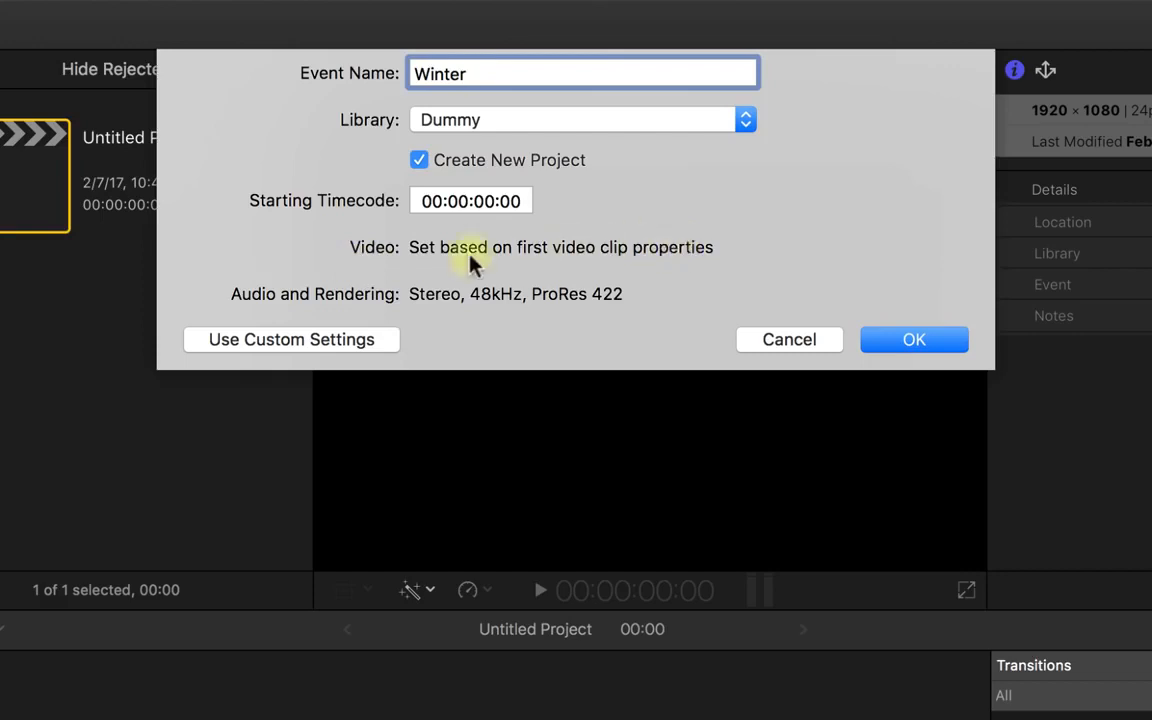
pyautogui.click(345, 342)
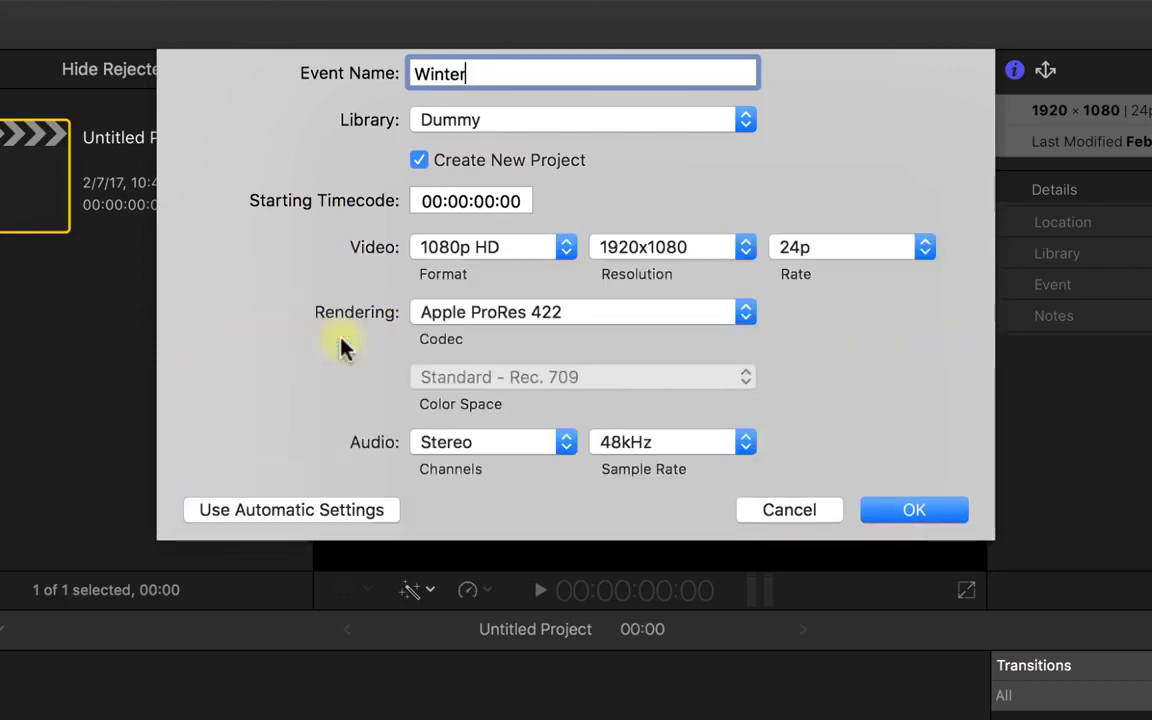
# Step: Review the video format and frame rate choices for the new project, keeping 1080p HD and 24p
pyautogui.click(474, 249)
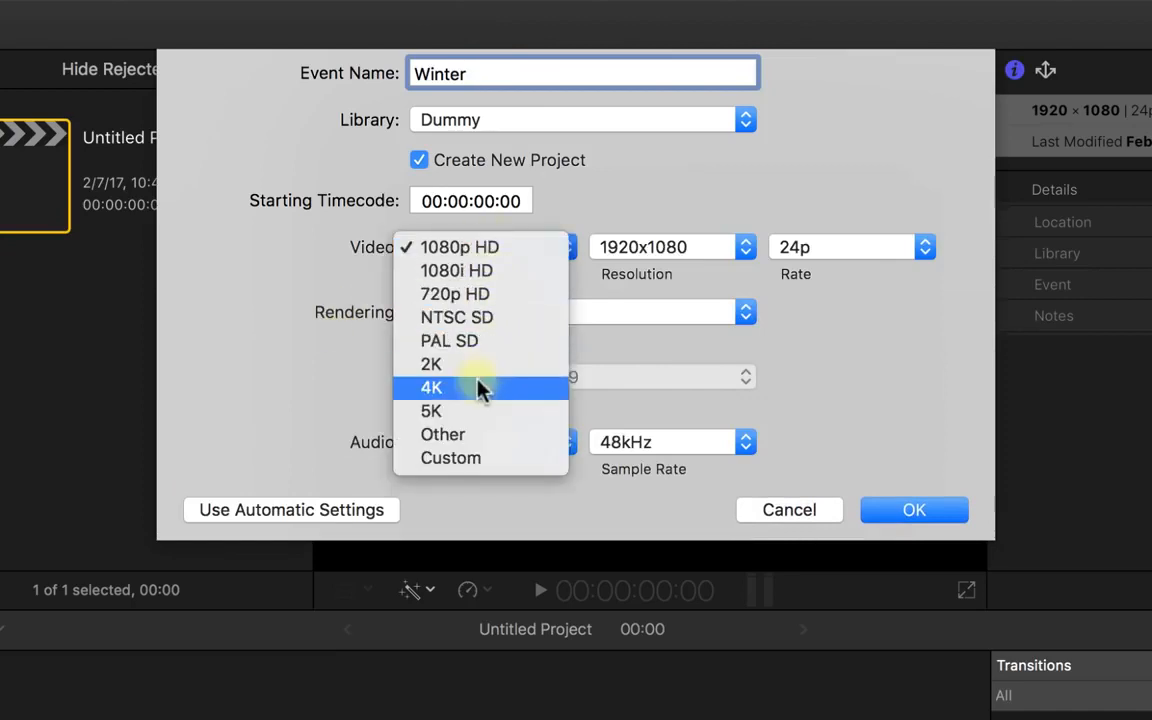
pyautogui.click(244, 316)
pyautogui.click(860, 247)
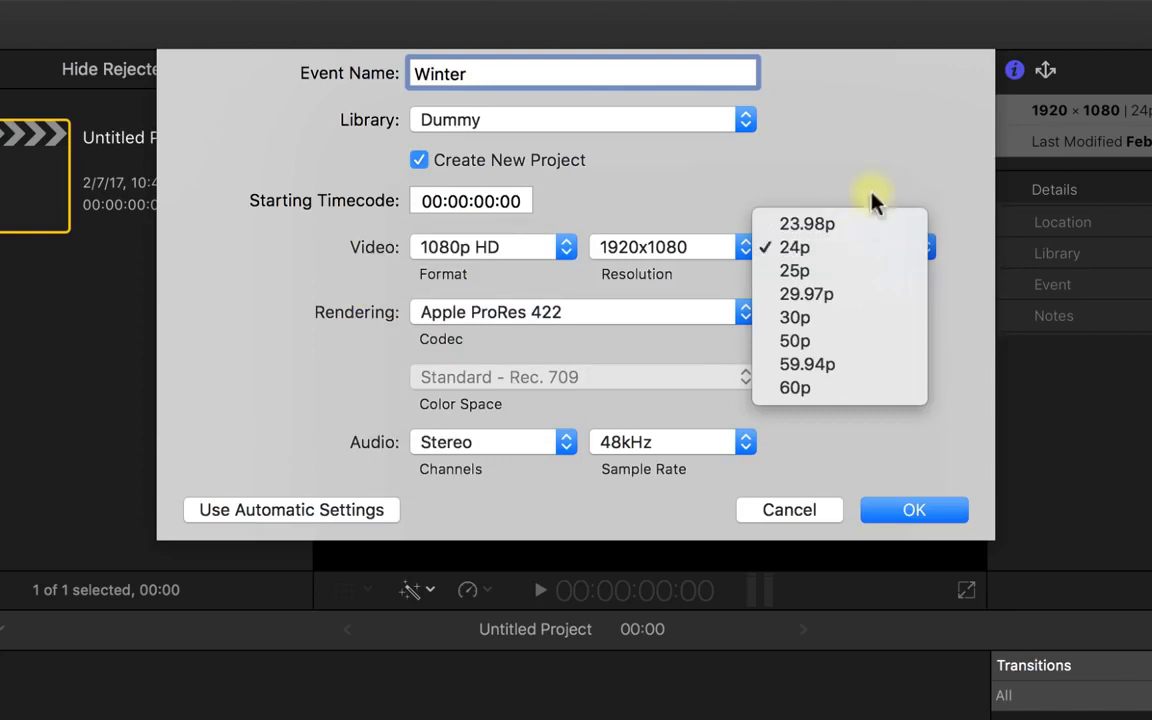
pyautogui.click(872, 200)
pyautogui.click(860, 247)
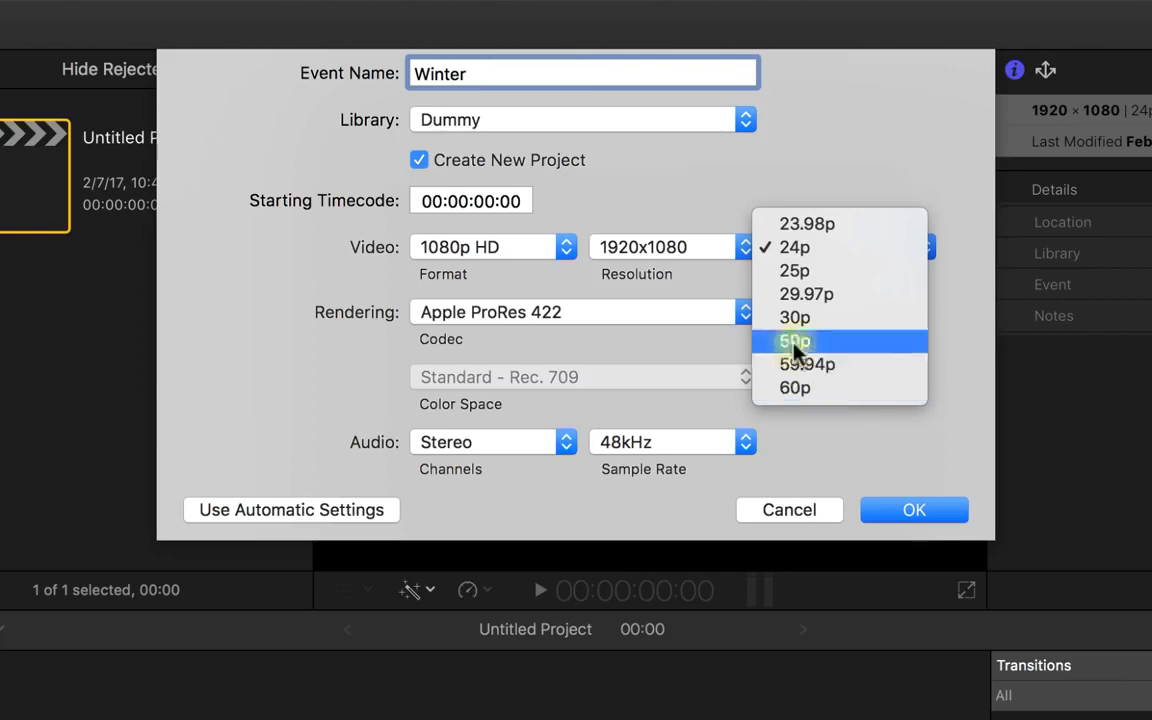
pyautogui.click(790, 249)
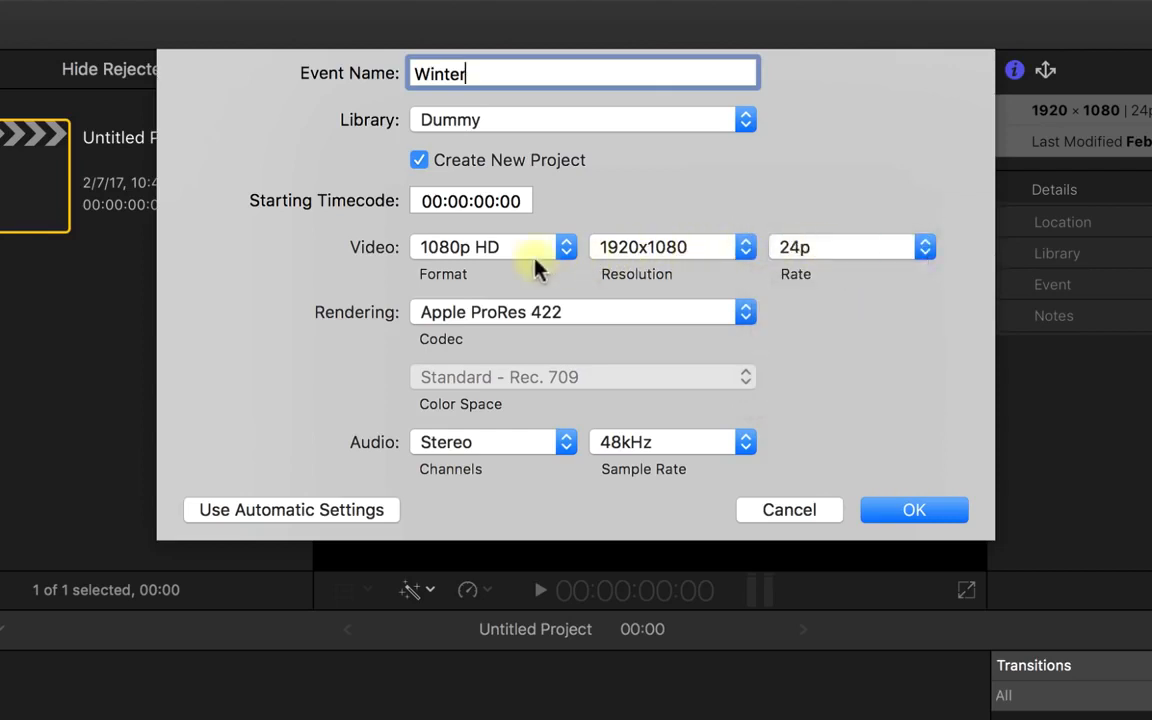
# Step: Set the new project's video format to 4K, create the Winter event, and select its Untitled Project
pyautogui.click(498, 252)
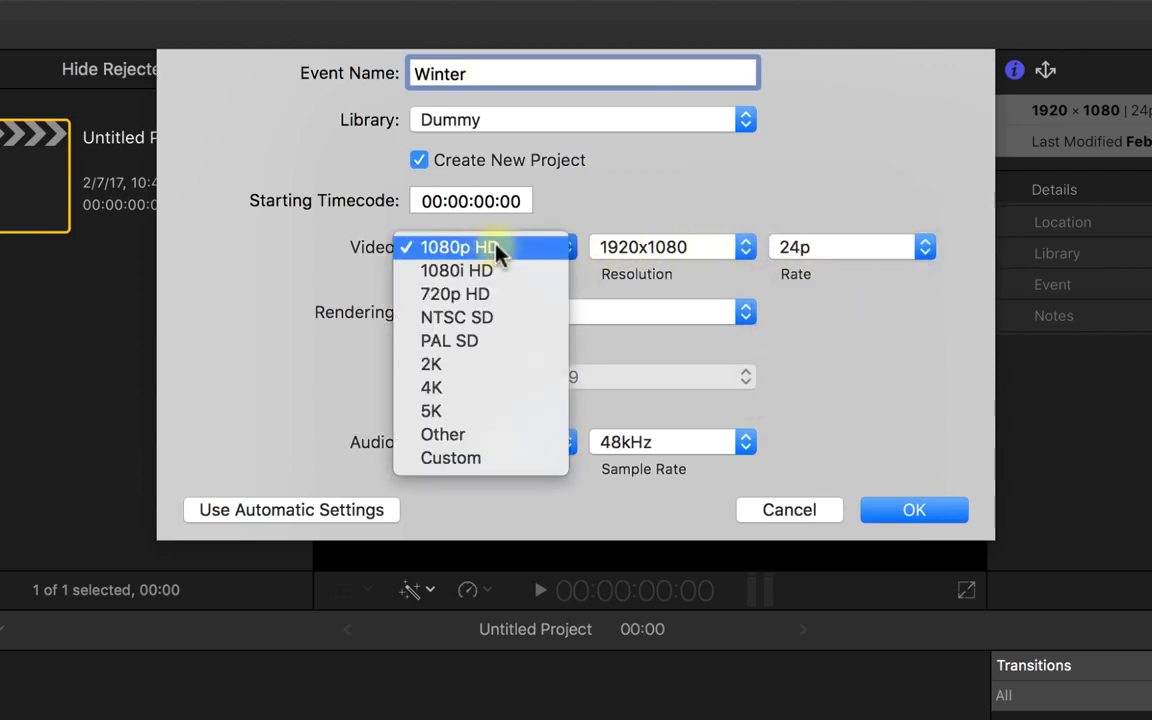
pyautogui.click(531, 387)
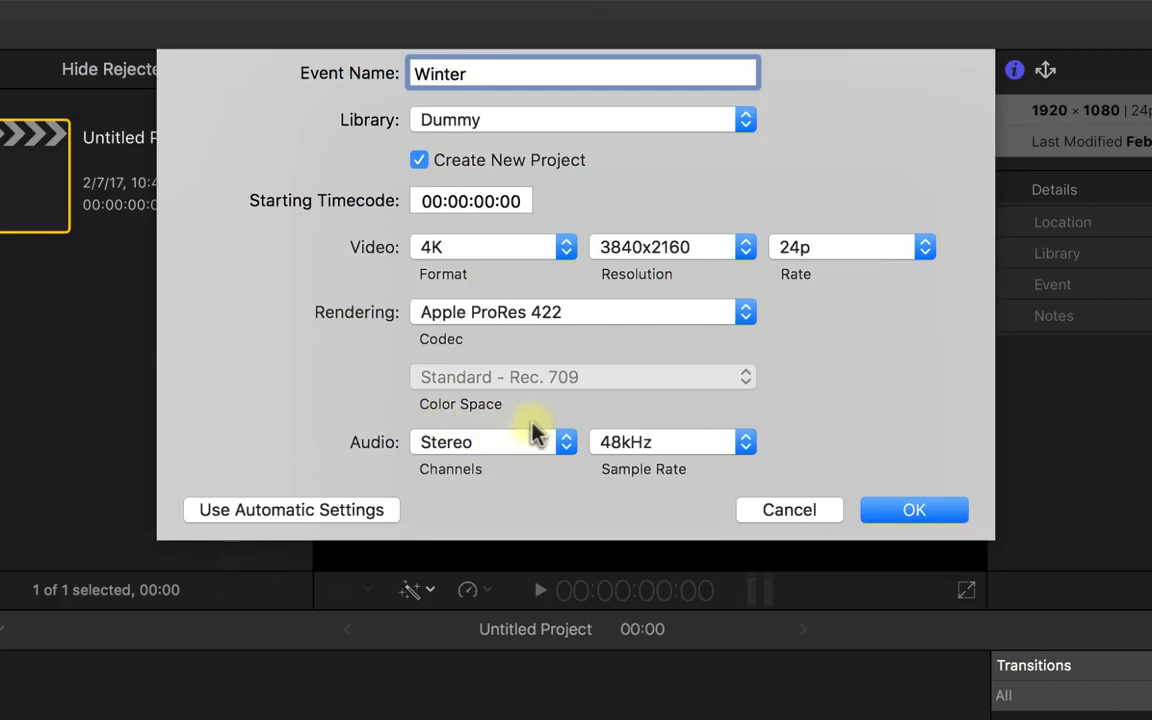
pyautogui.click(903, 511)
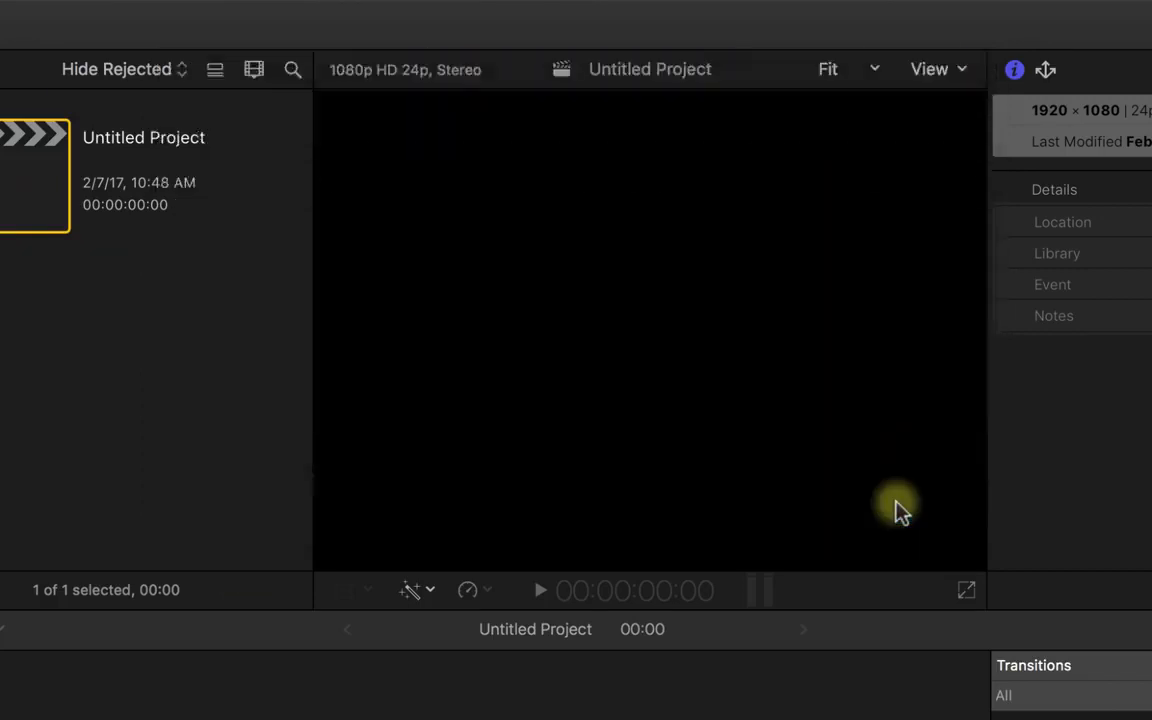
pyautogui.click(40, 120)
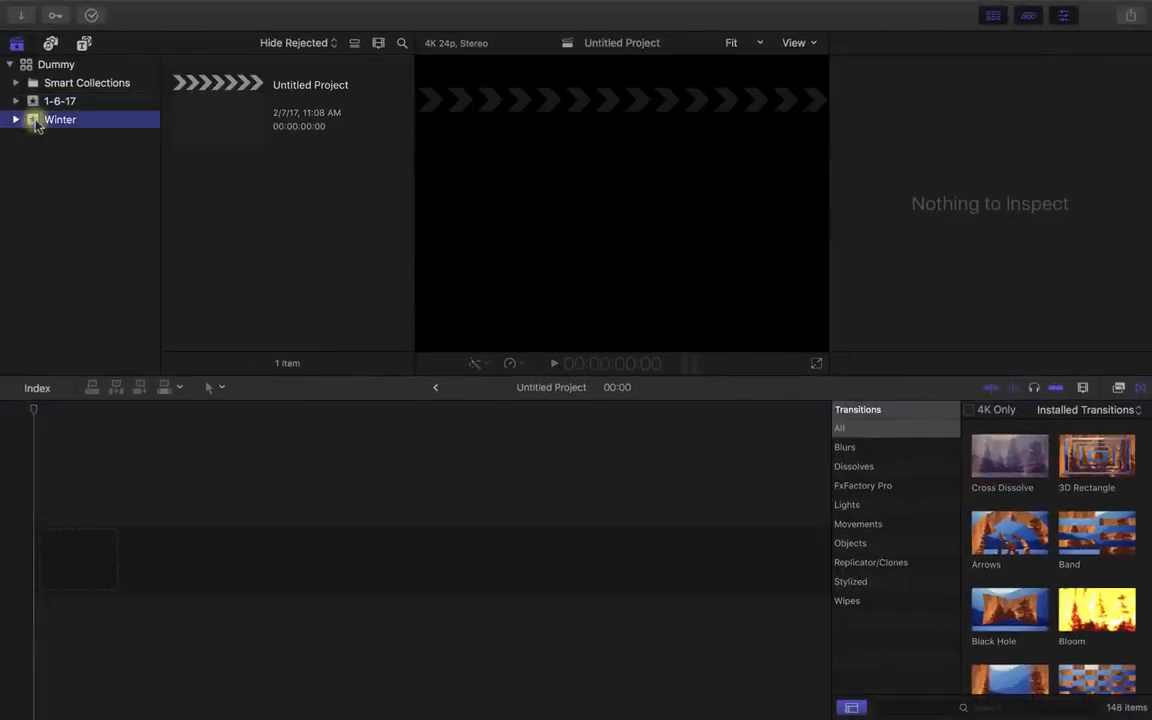
pyautogui.click(307, 86)
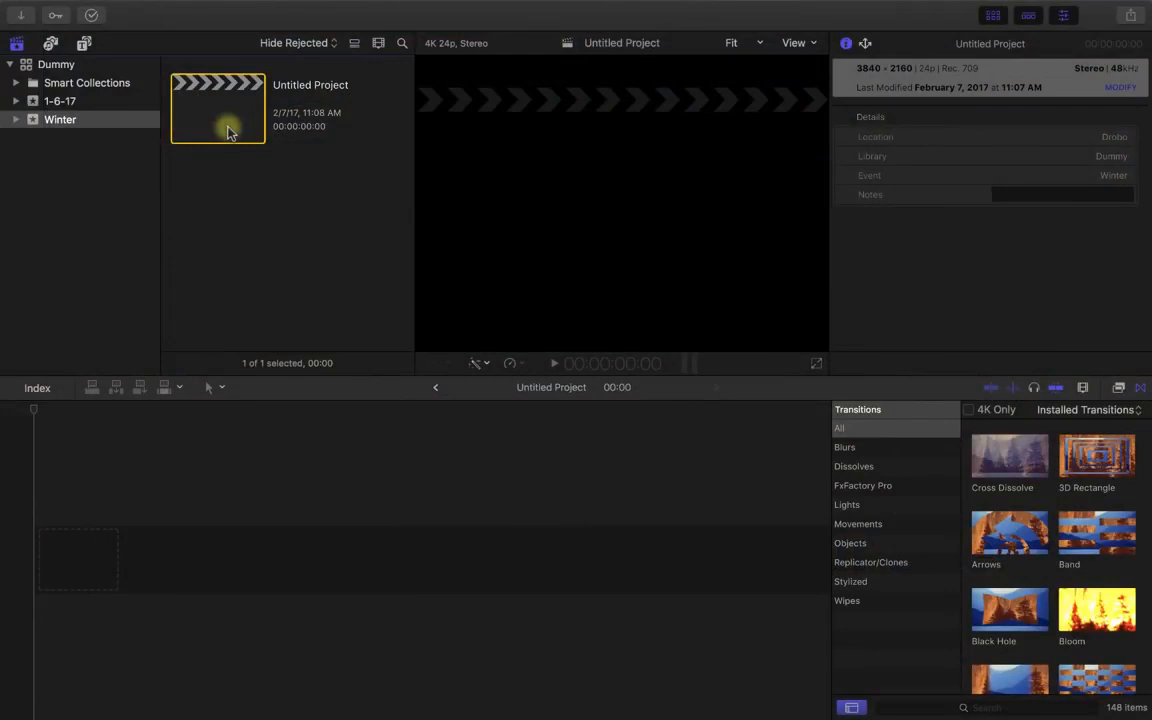
# Step: Import all four YUN clips from the Demo folder into the Winter event, leaving files in place, and look through them
pyautogui.click(13, 22)
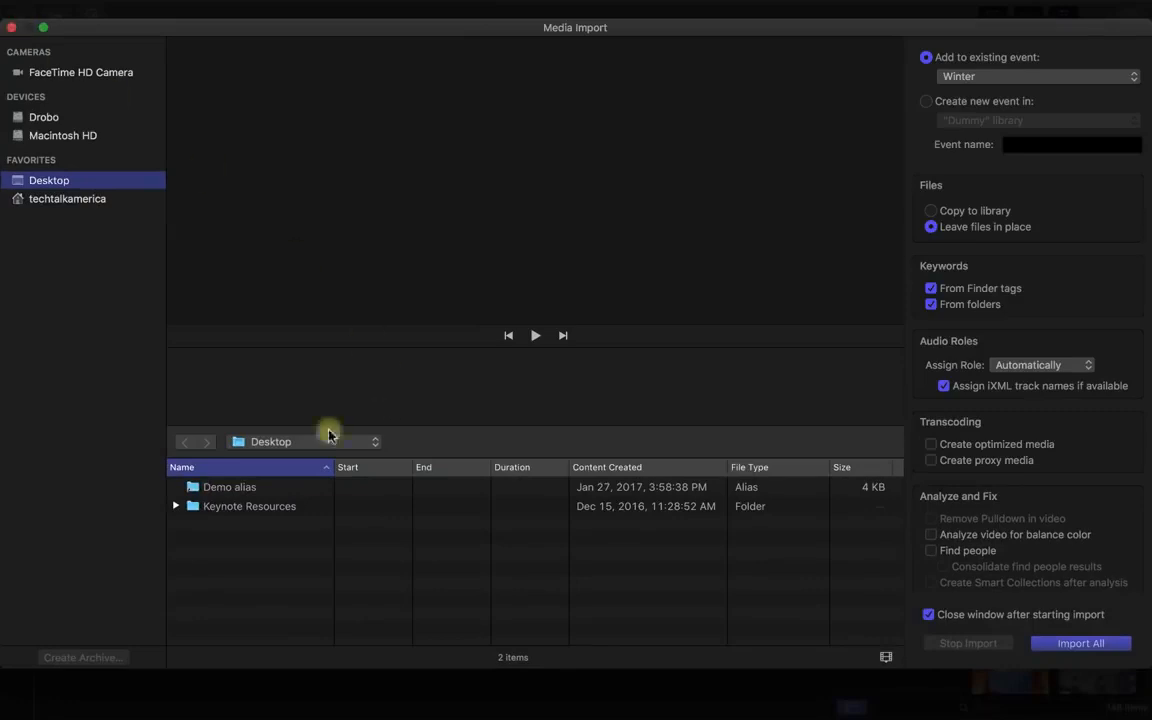
pyautogui.click(219, 488)
pyautogui.doubleClick(219, 488)
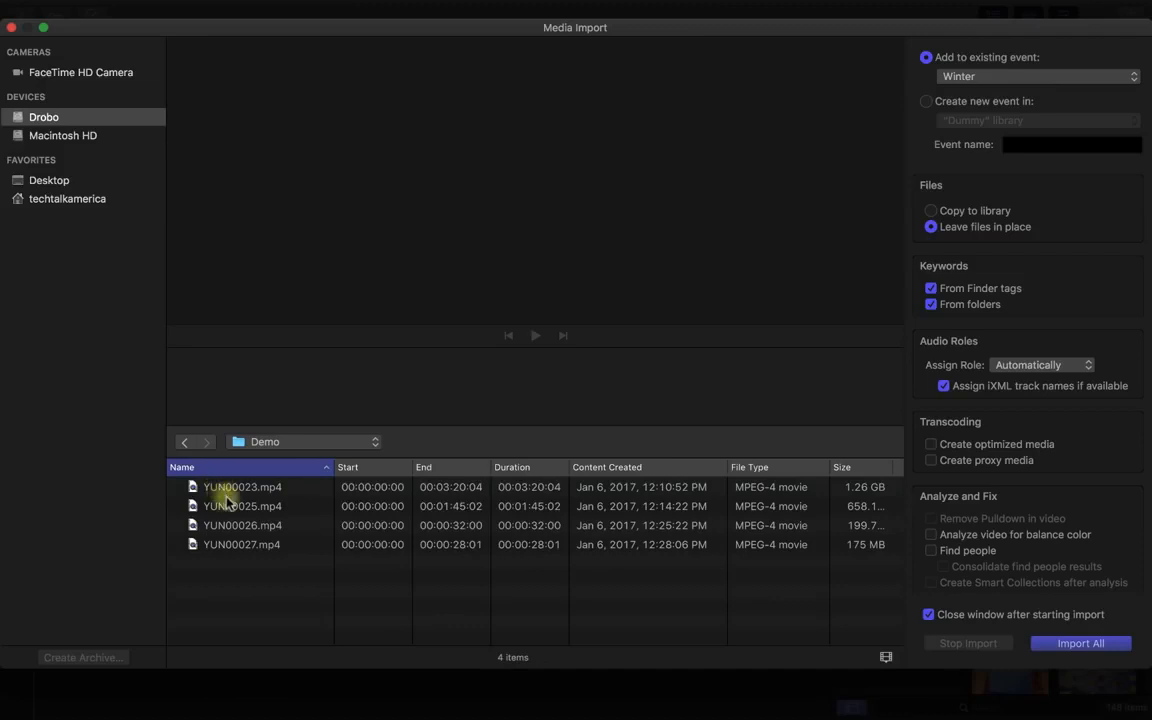
pyautogui.click(237, 519)
pyautogui.press('super+a')
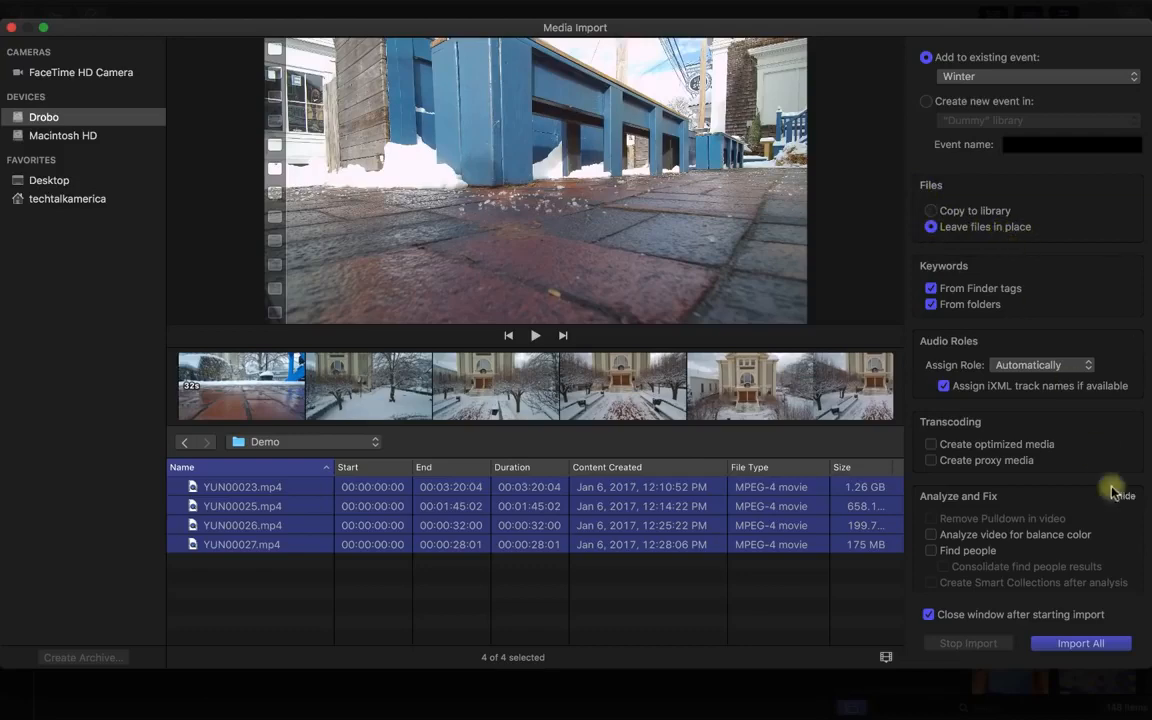
pyautogui.click(1080, 643)
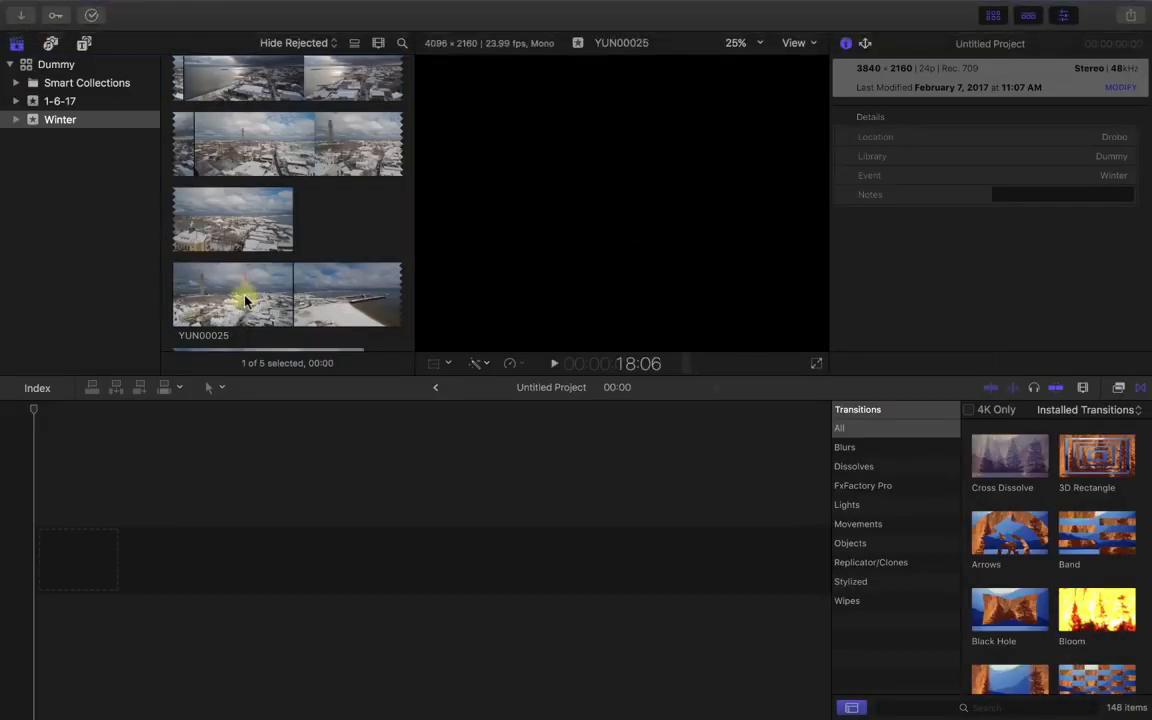
pyautogui.scroll(-5, 245, 301)
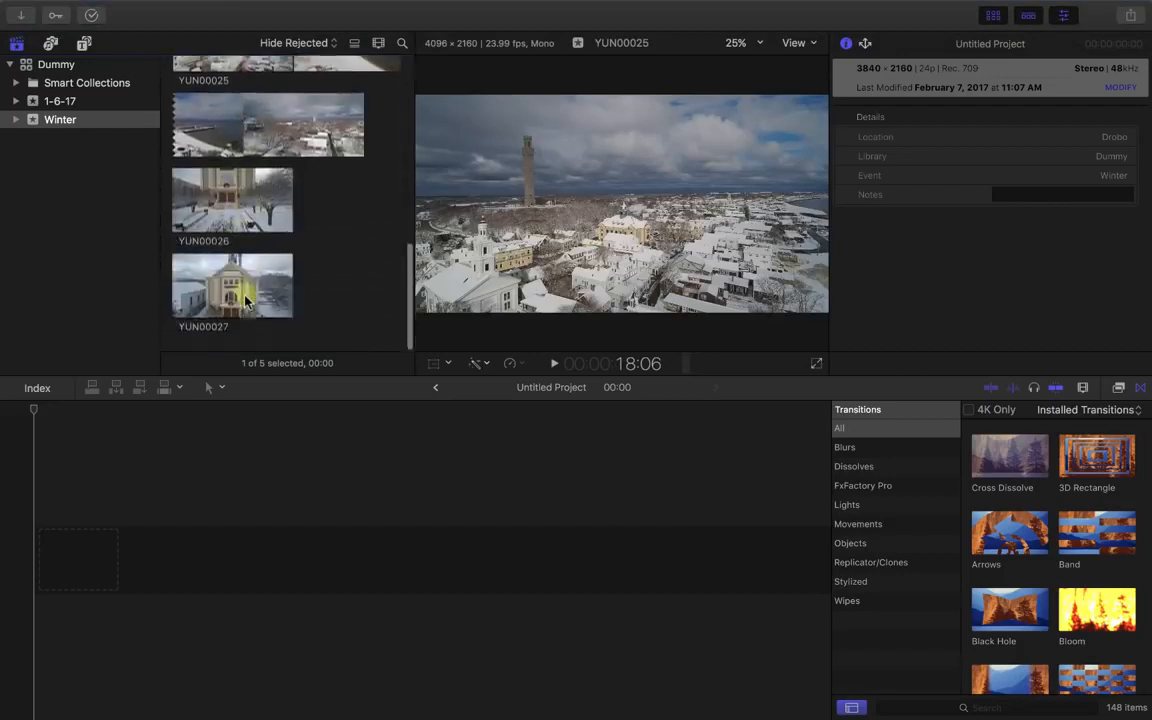
pyautogui.scroll(10, 245, 301)
pyautogui.scroll(-2, 245, 300)
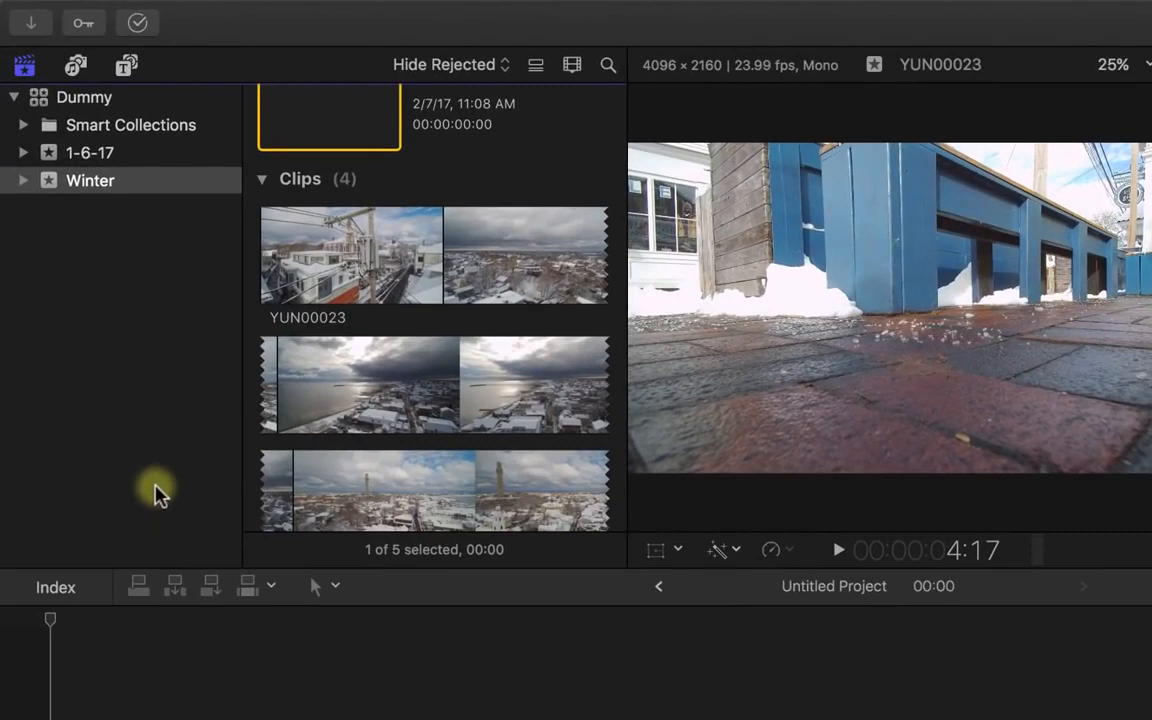
# Step: Examine the Photos, iTunes and GarageBand media sources available to the project
pyautogui.click(76, 70)
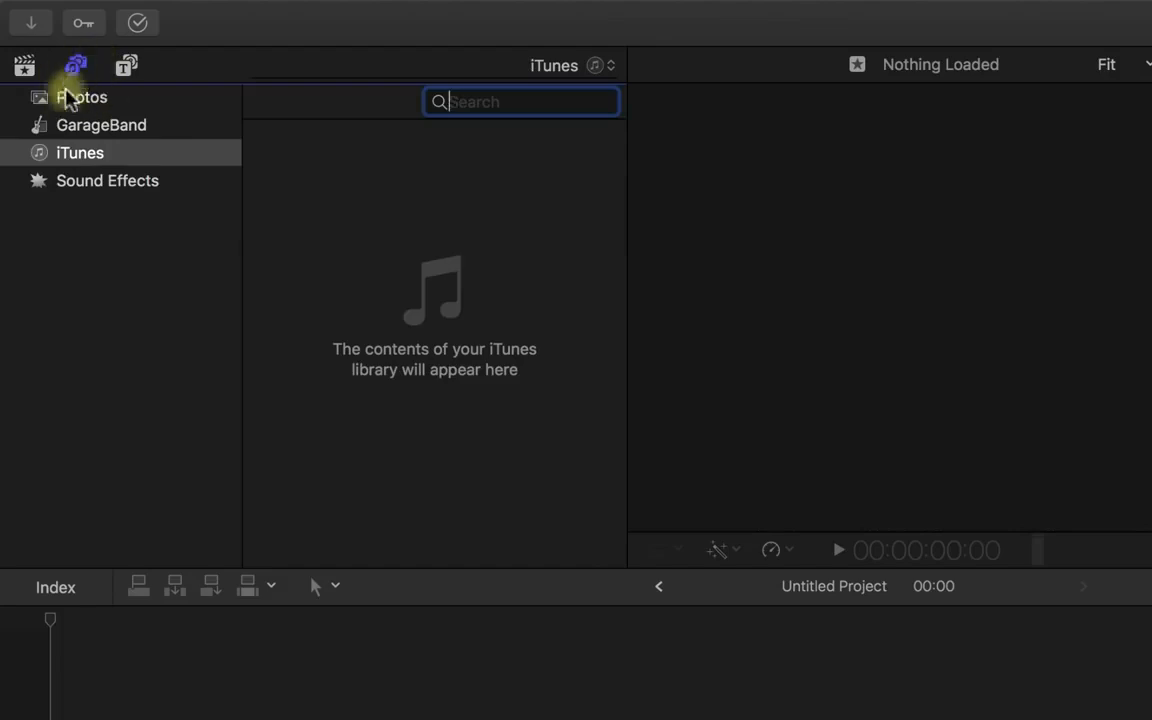
pyautogui.click(71, 101)
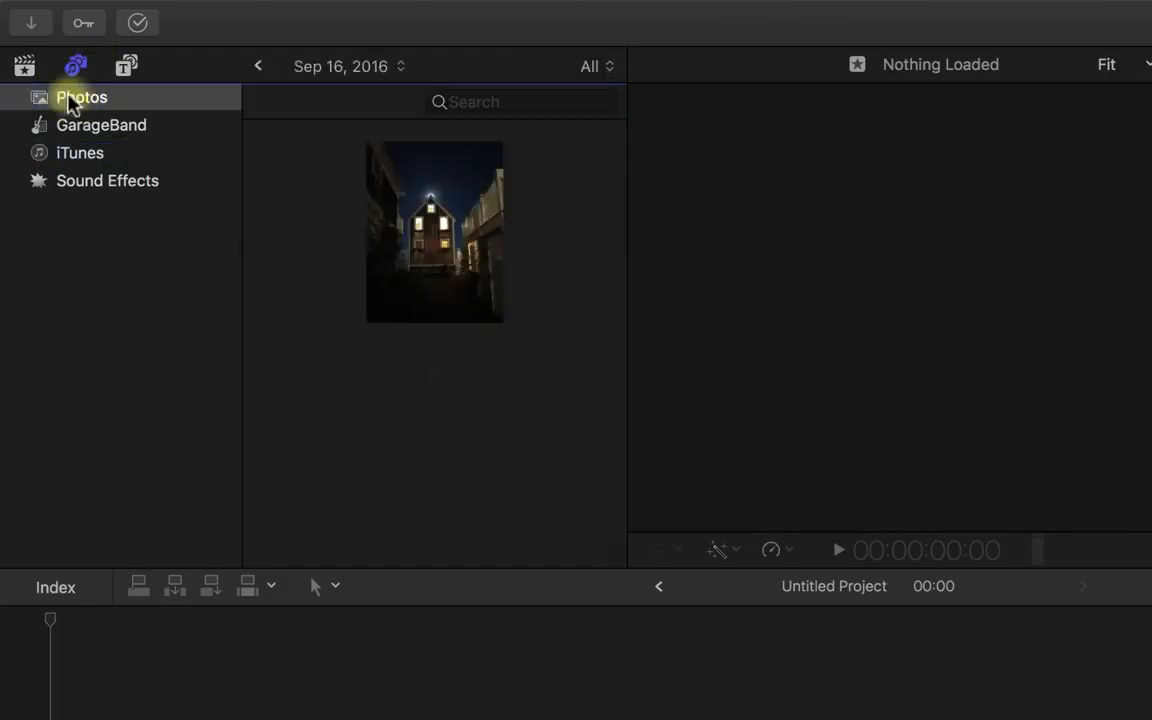
pyautogui.click(106, 150)
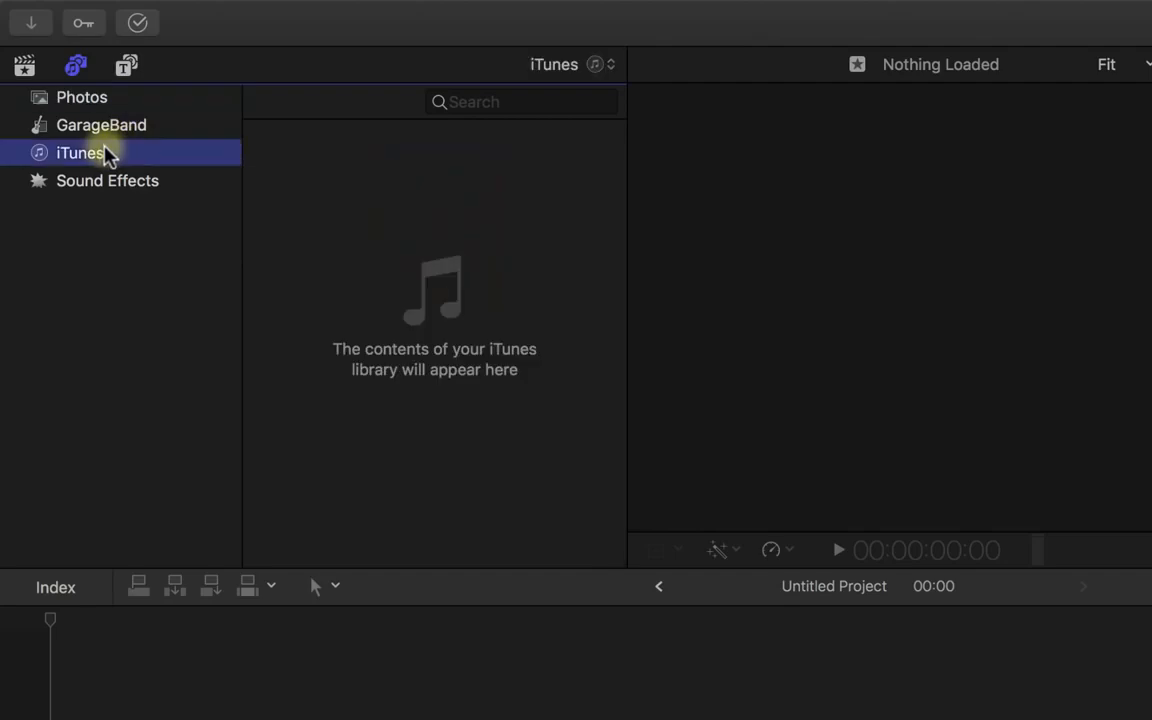
pyautogui.click(106, 128)
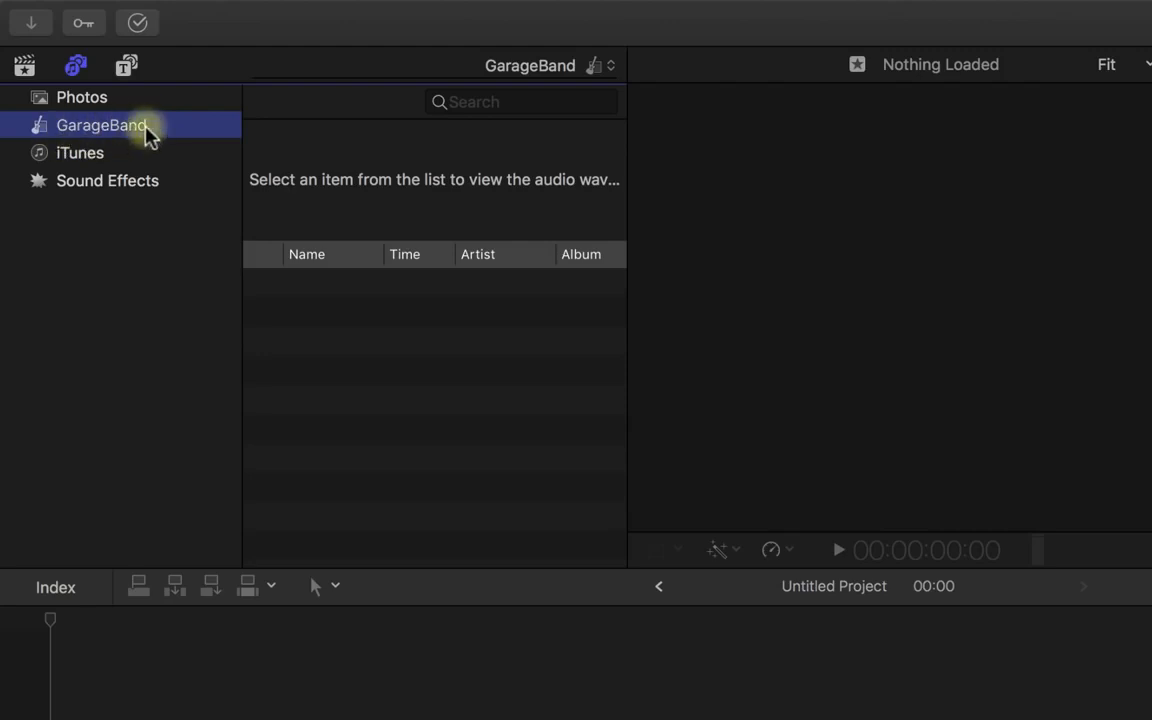
# Step: Browse the built-in Sound Effects collection, including its Foley and Jingles genres
pyautogui.click(129, 182)
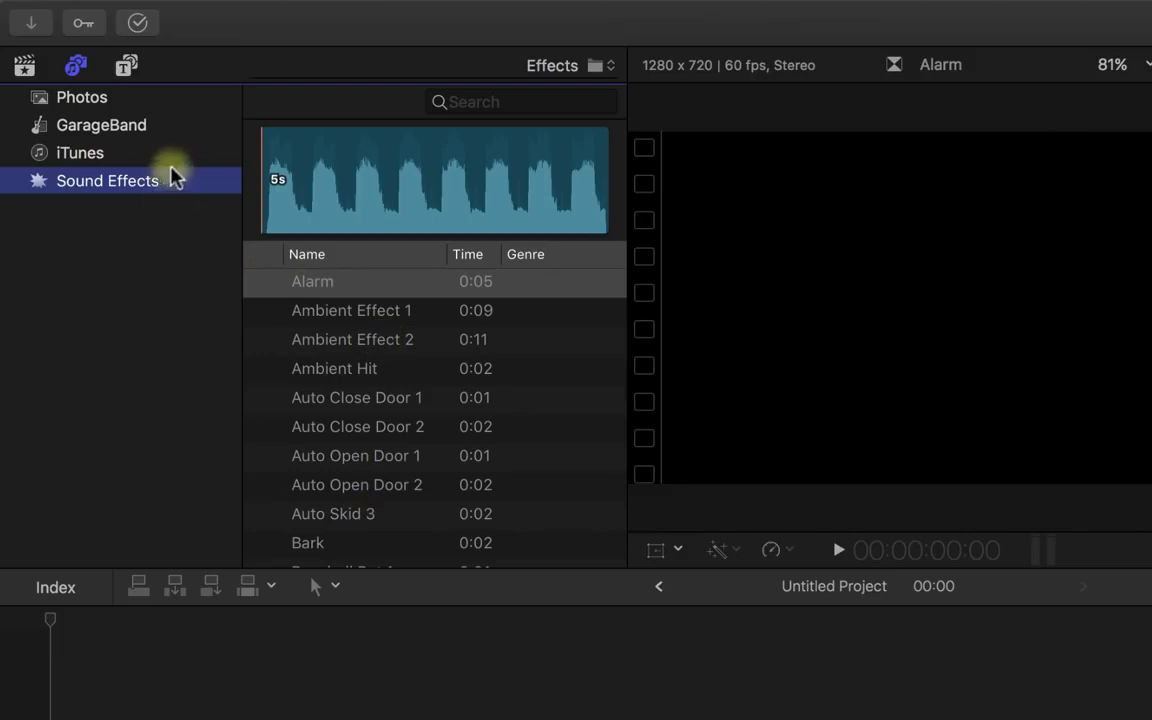
pyautogui.scroll(-3, 483, 480)
pyautogui.scroll(-20, 483, 480)
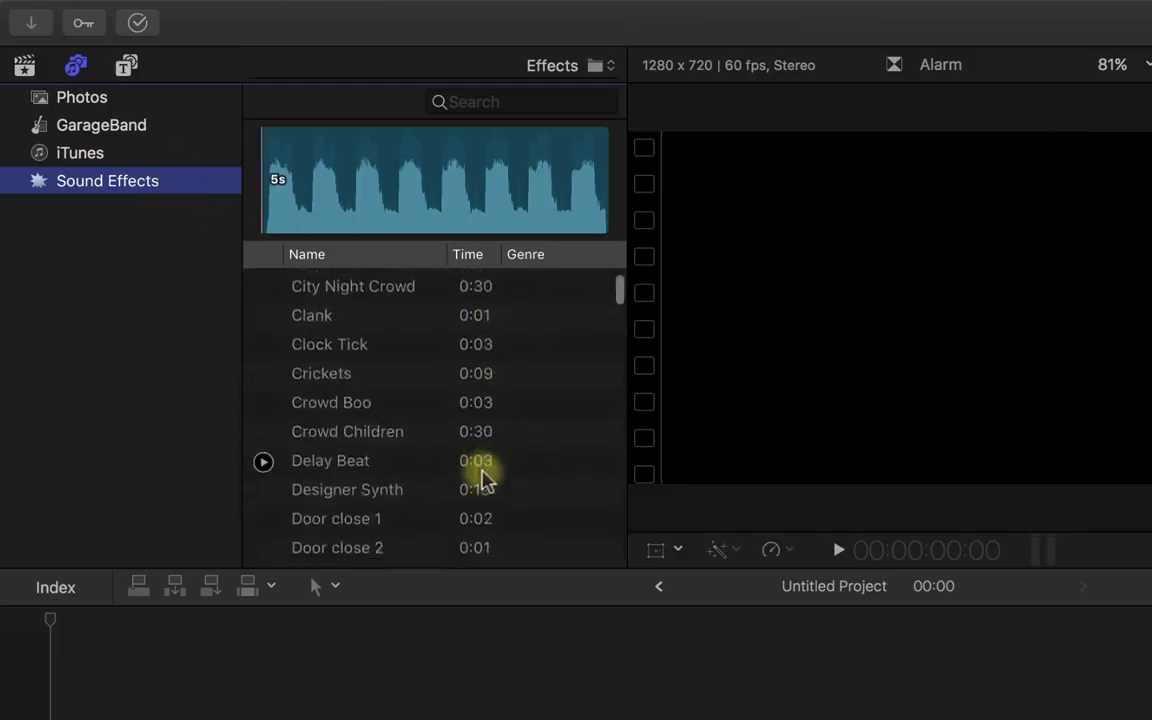
pyautogui.scroll(-15, 483, 480)
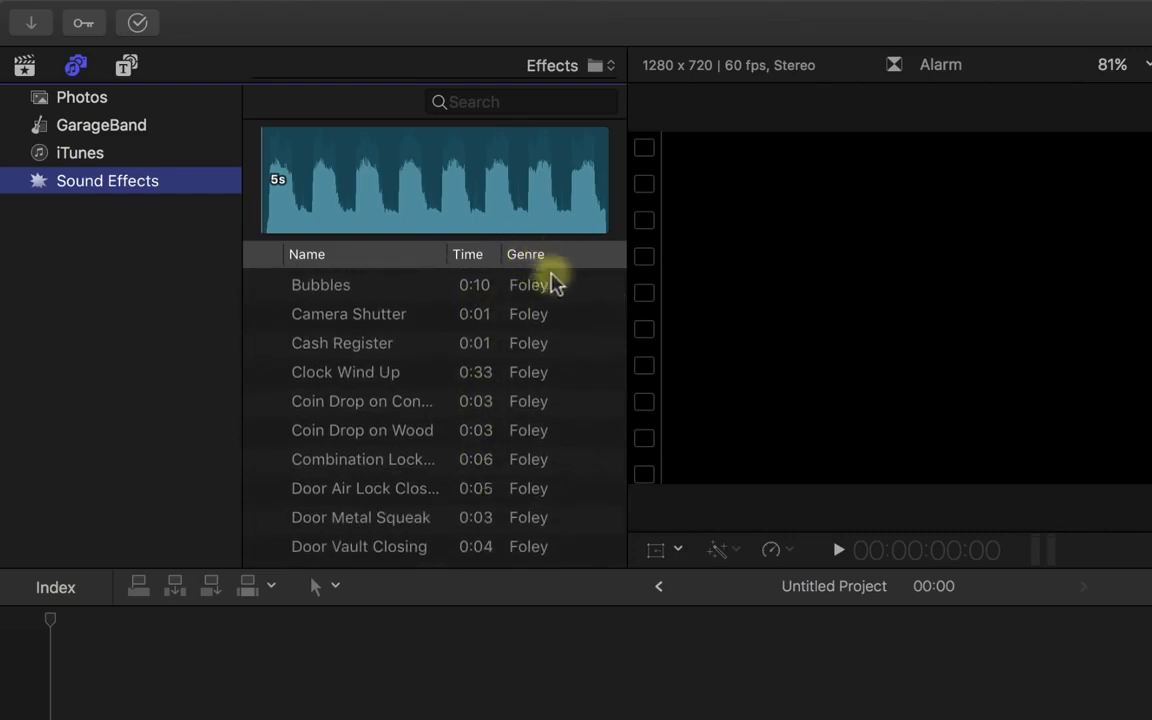
pyautogui.moveTo(532, 298)
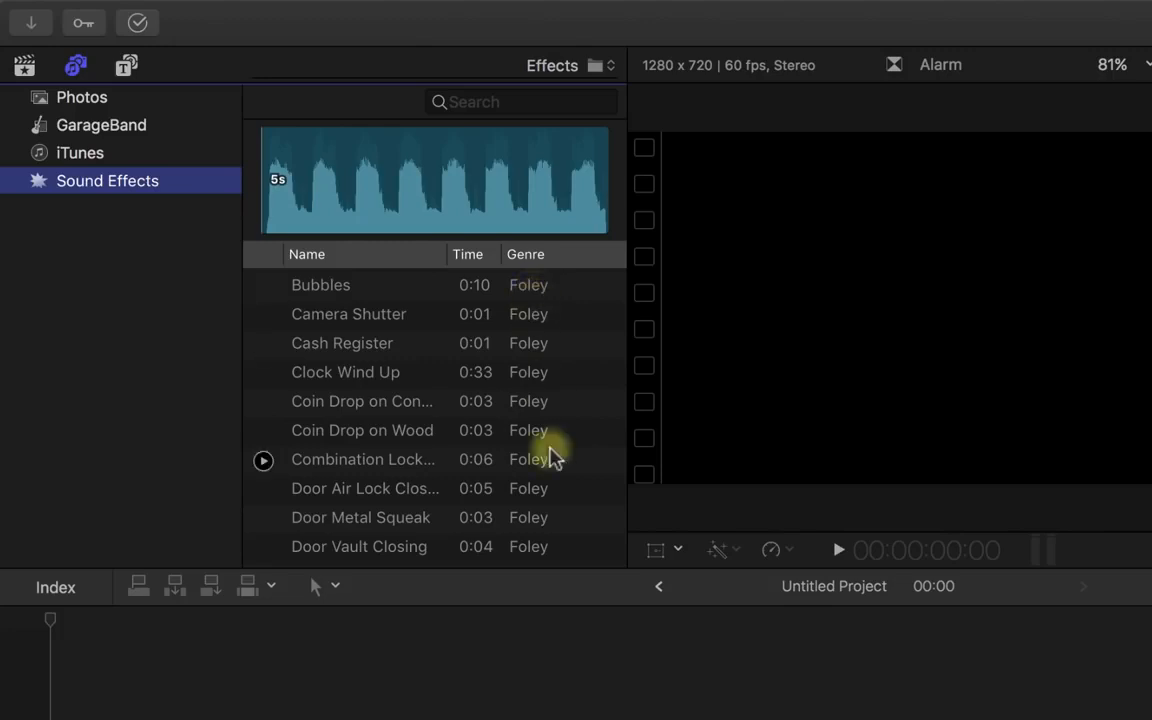
pyautogui.scroll(-20, 550, 455)
pyautogui.scroll(3, 550, 452)
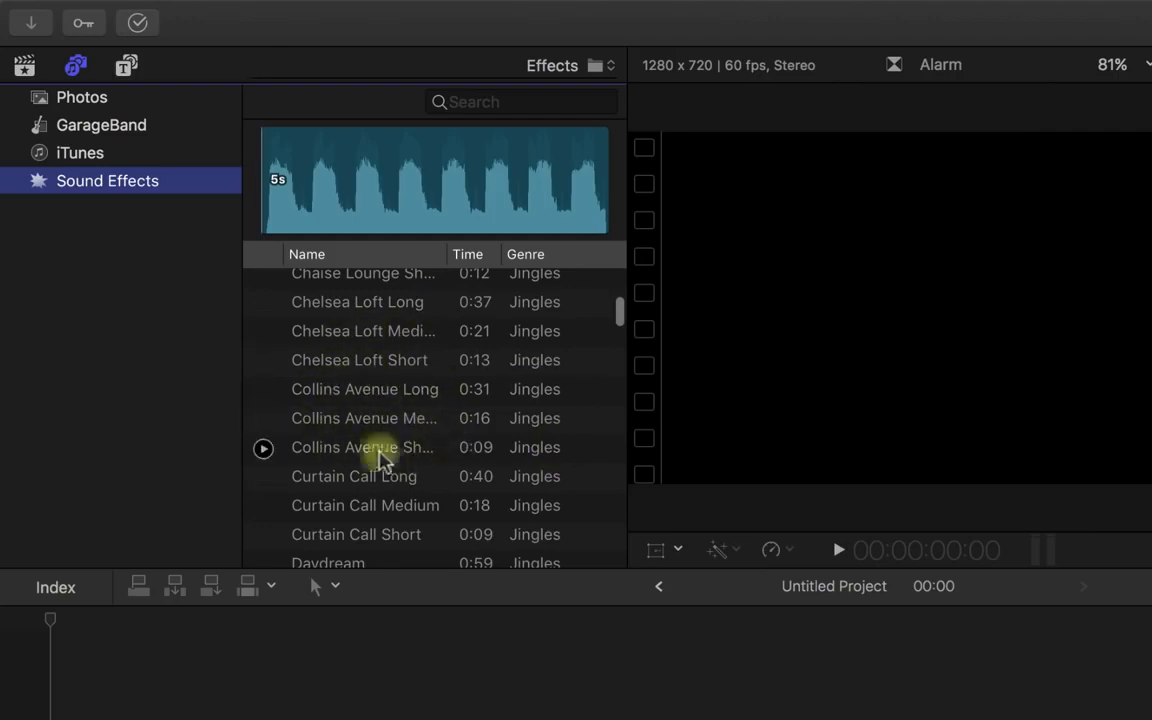
pyautogui.scroll(-4, 548, 445)
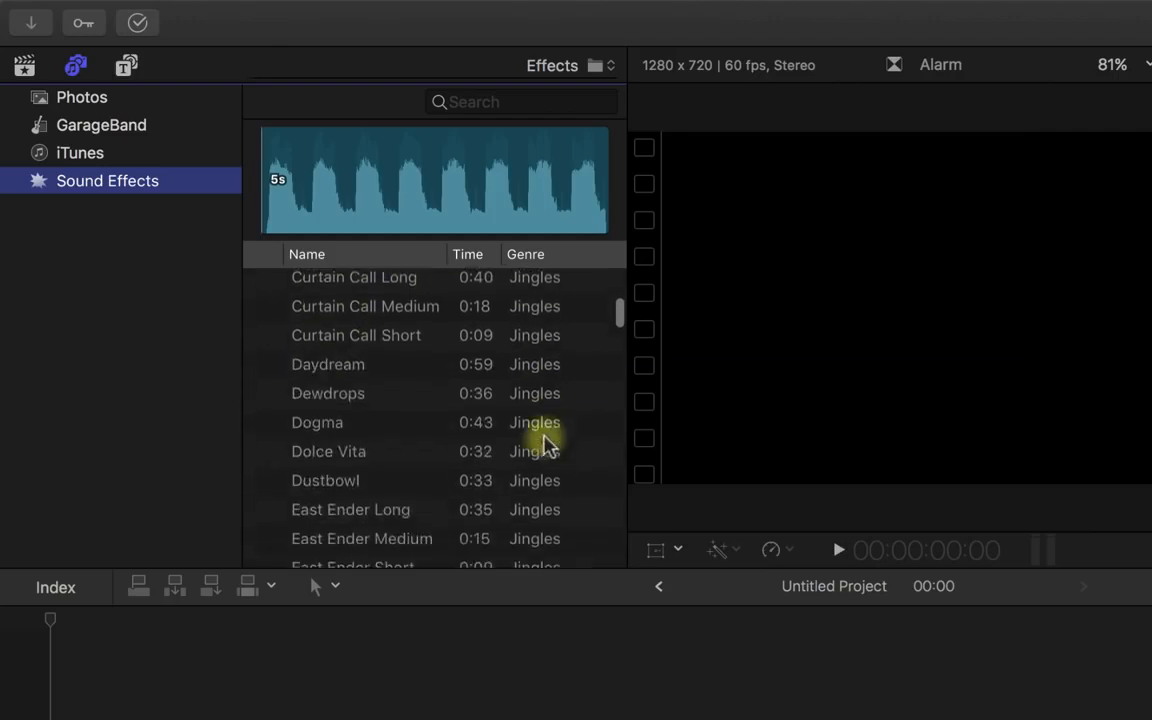
pyautogui.scroll(-7, 548, 445)
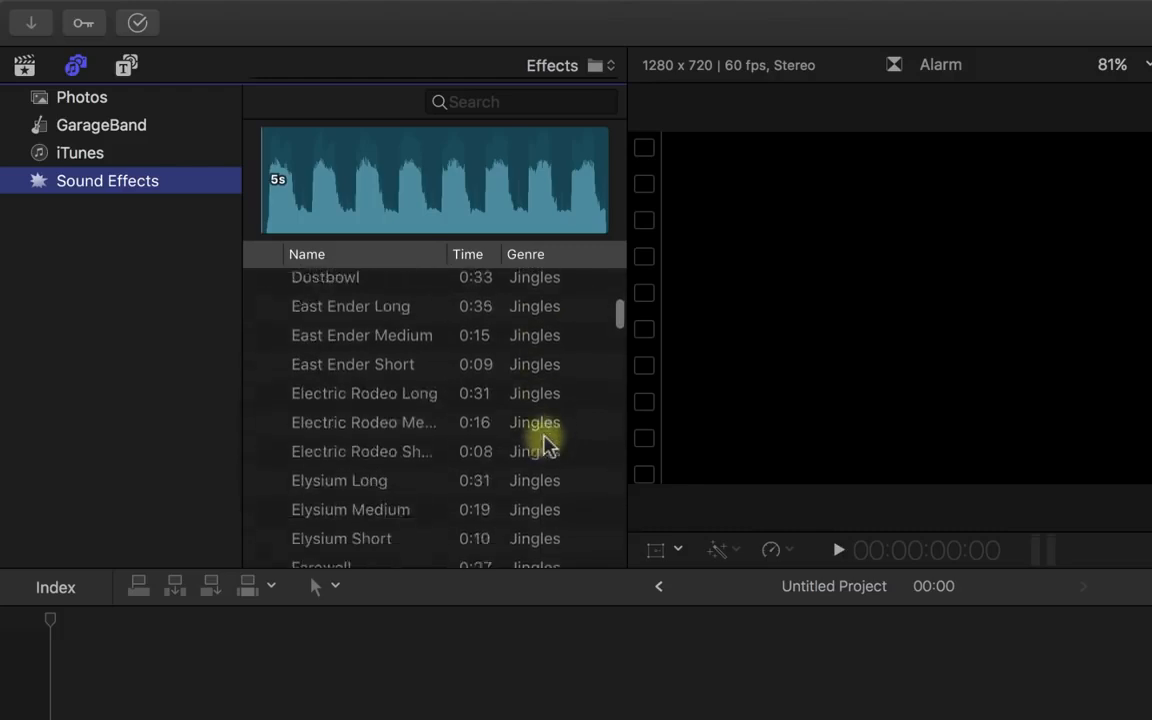
pyautogui.scroll(-15, 548, 445)
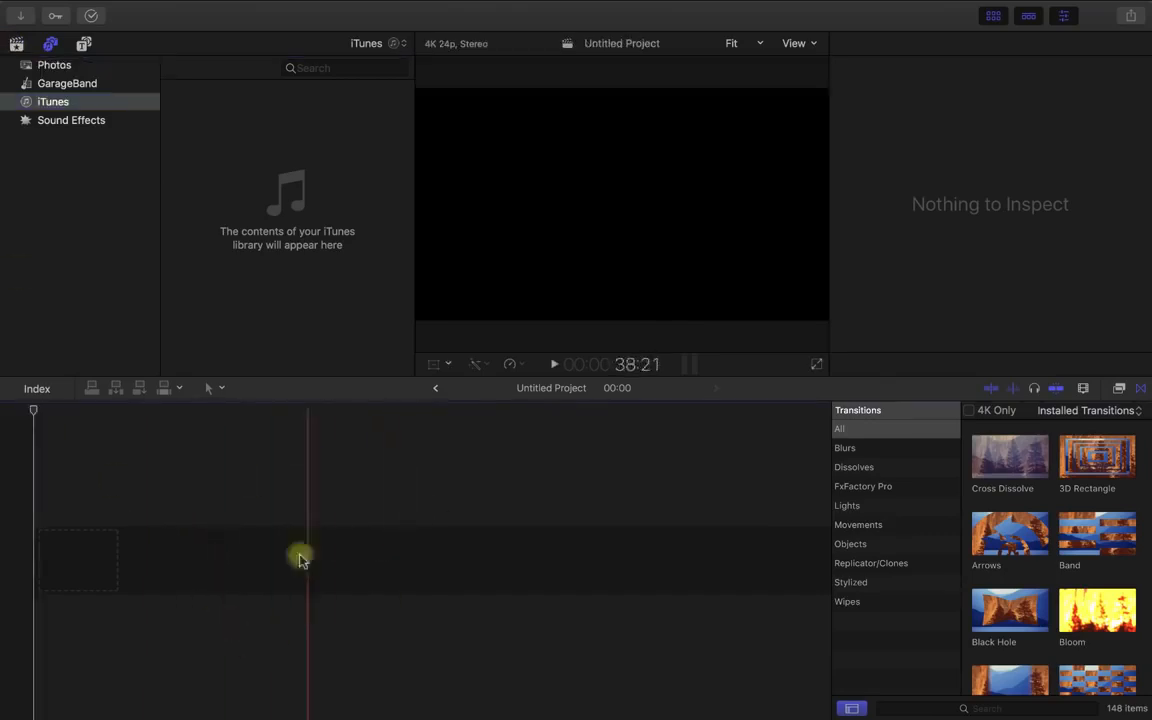
# Step: Return to the Winter event's clips and hide the Libraries sidebar to give the clip browser more room
pyautogui.click(17, 45)
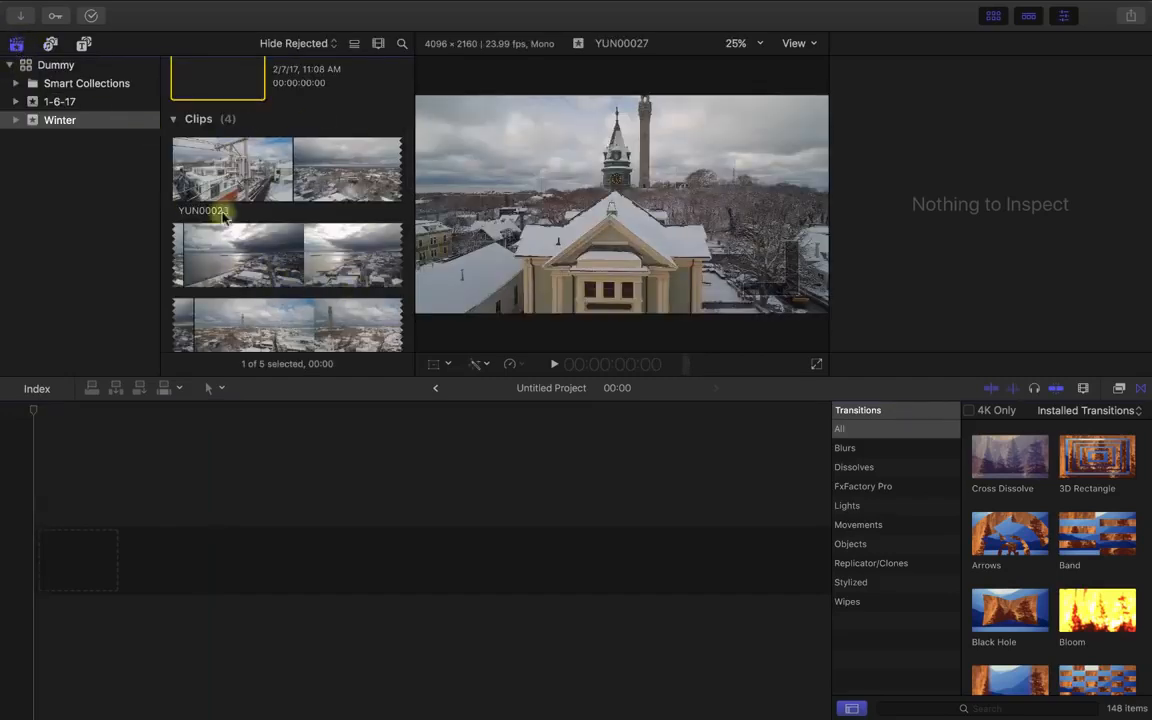
pyautogui.press('super+4')
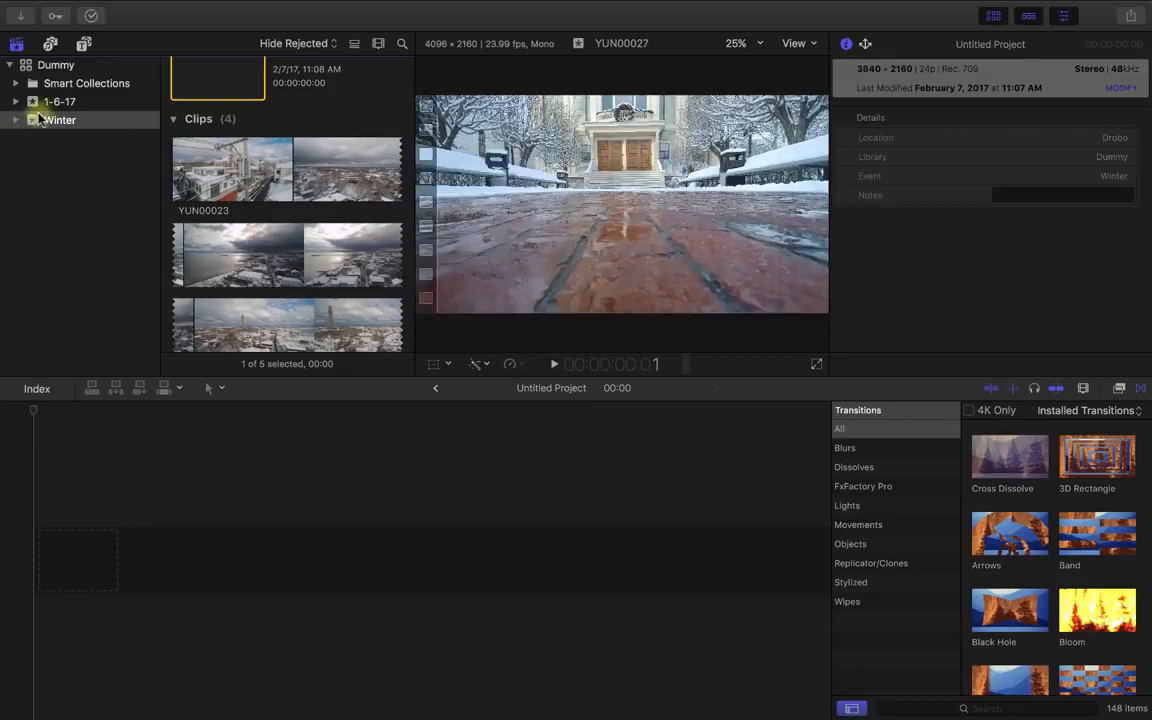
pyautogui.click(12, 47)
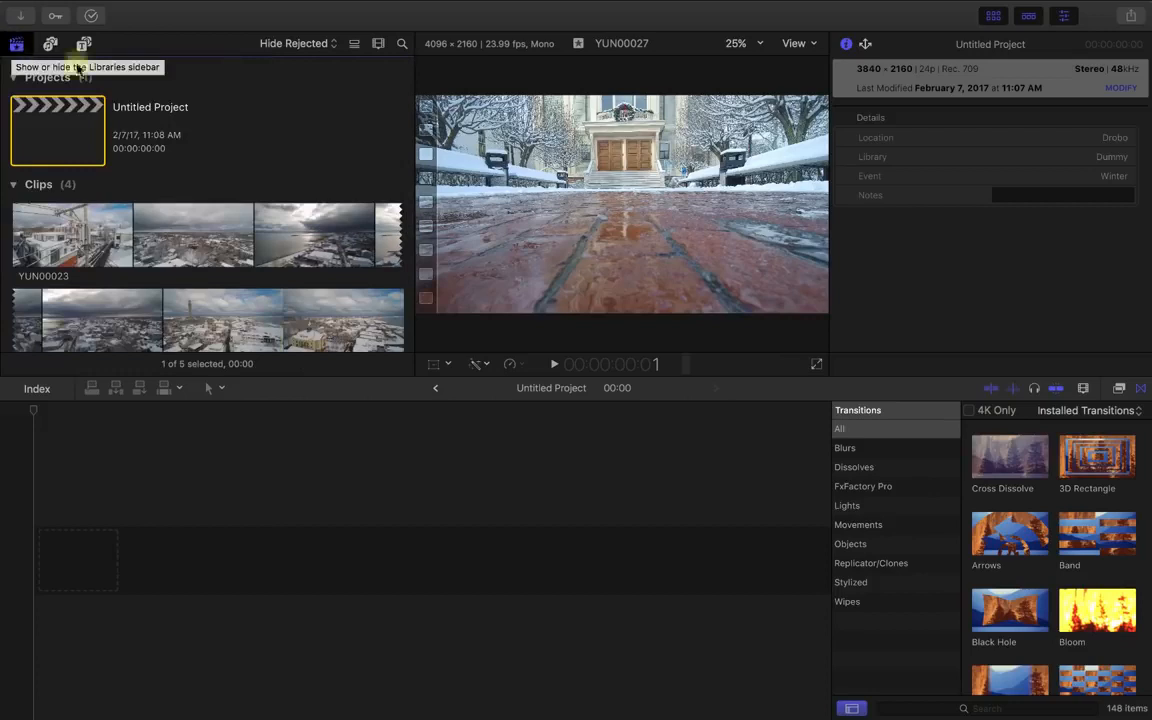
pyautogui.scroll(-1, 288, 166)
pyautogui.scroll(-4, 288, 166)
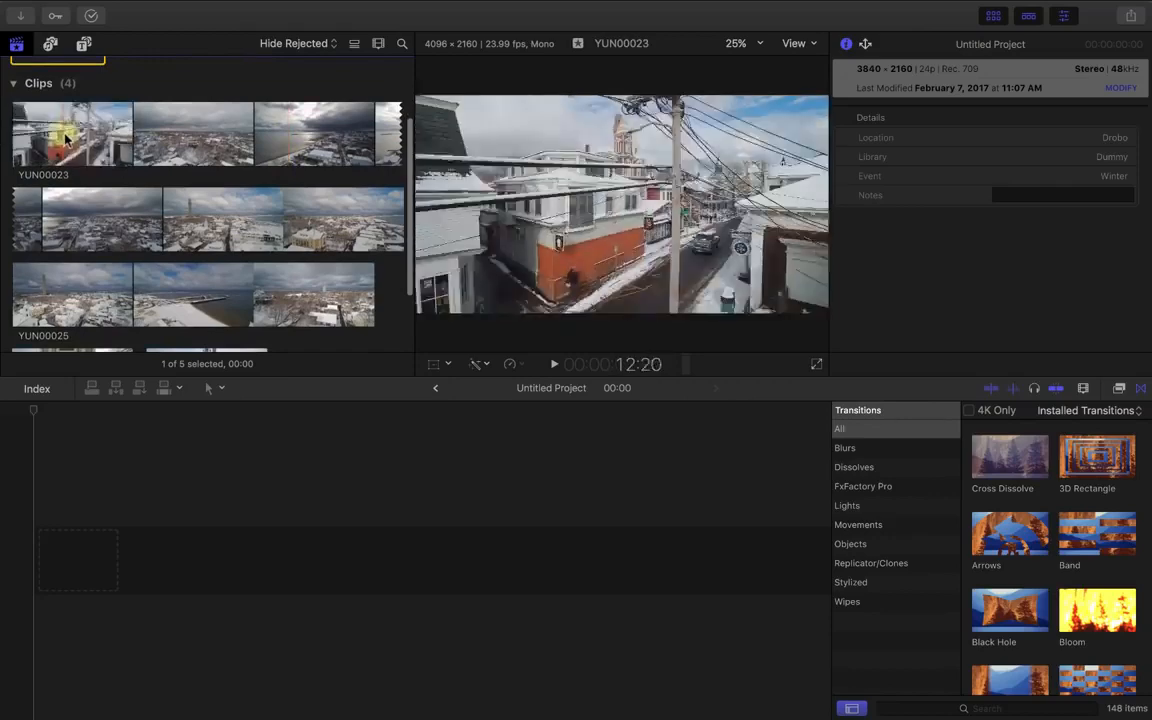
pyautogui.click(257, 546)
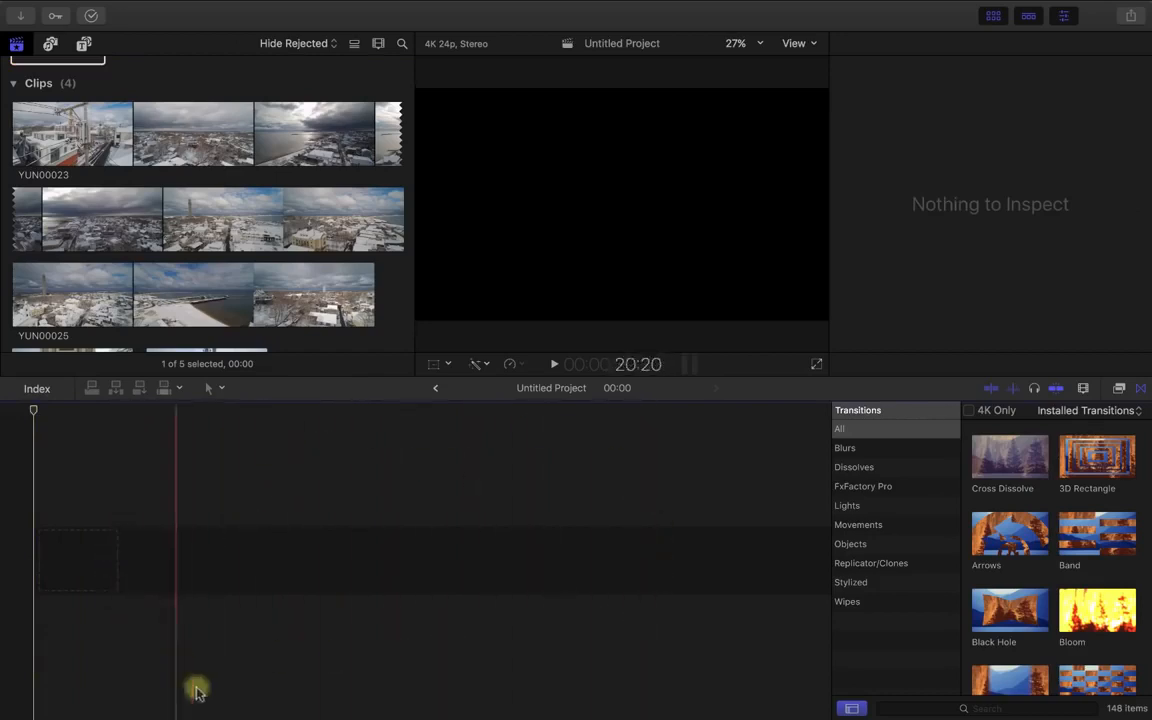
pyautogui.moveTo(362, 712)
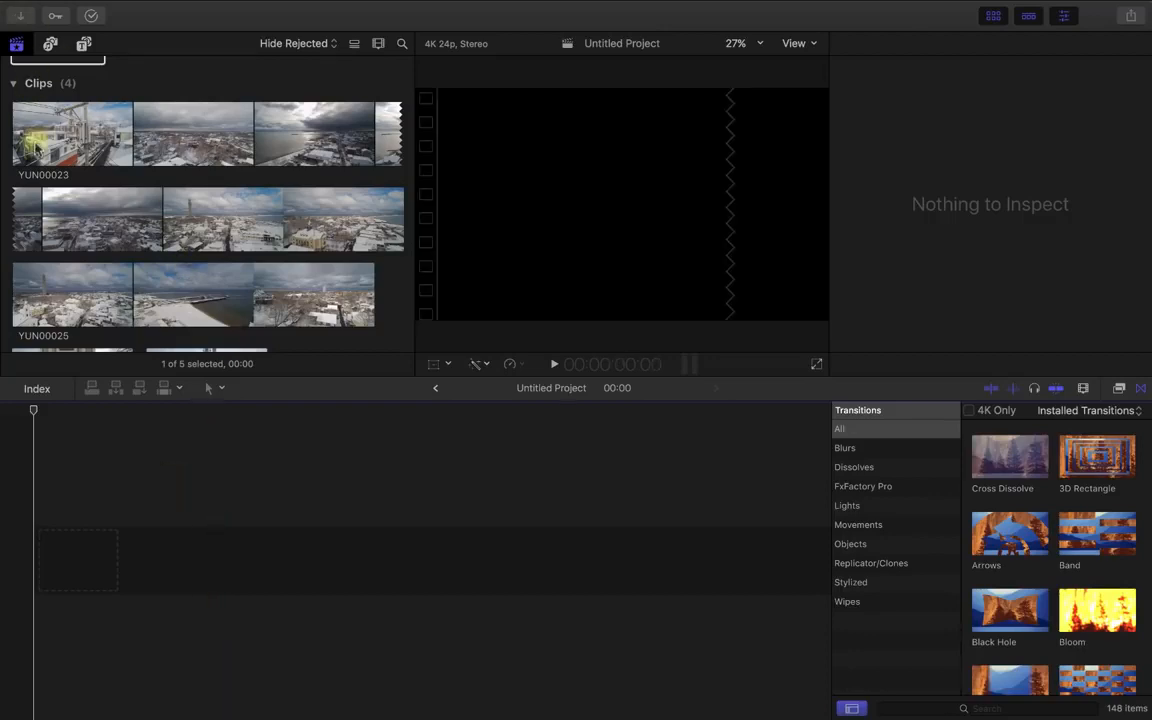
# Step: Select clip YUN00023 and mark the start of its range at 11:20
pyautogui.click(36, 148)
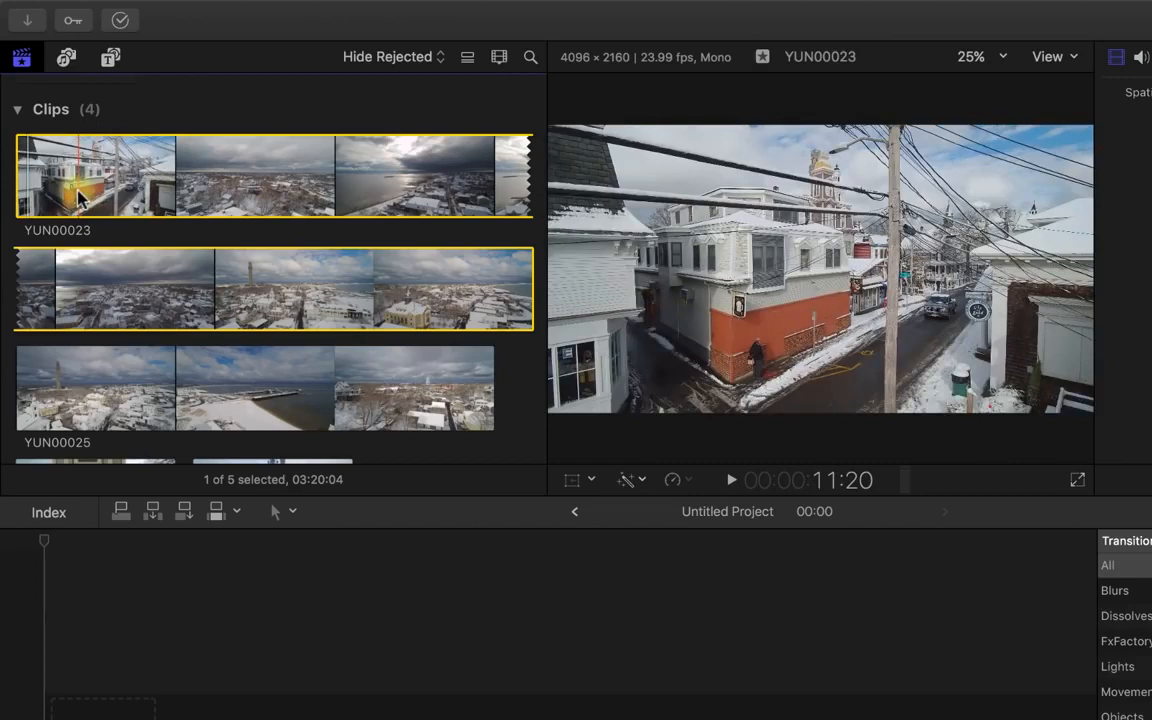
pyautogui.press('i')
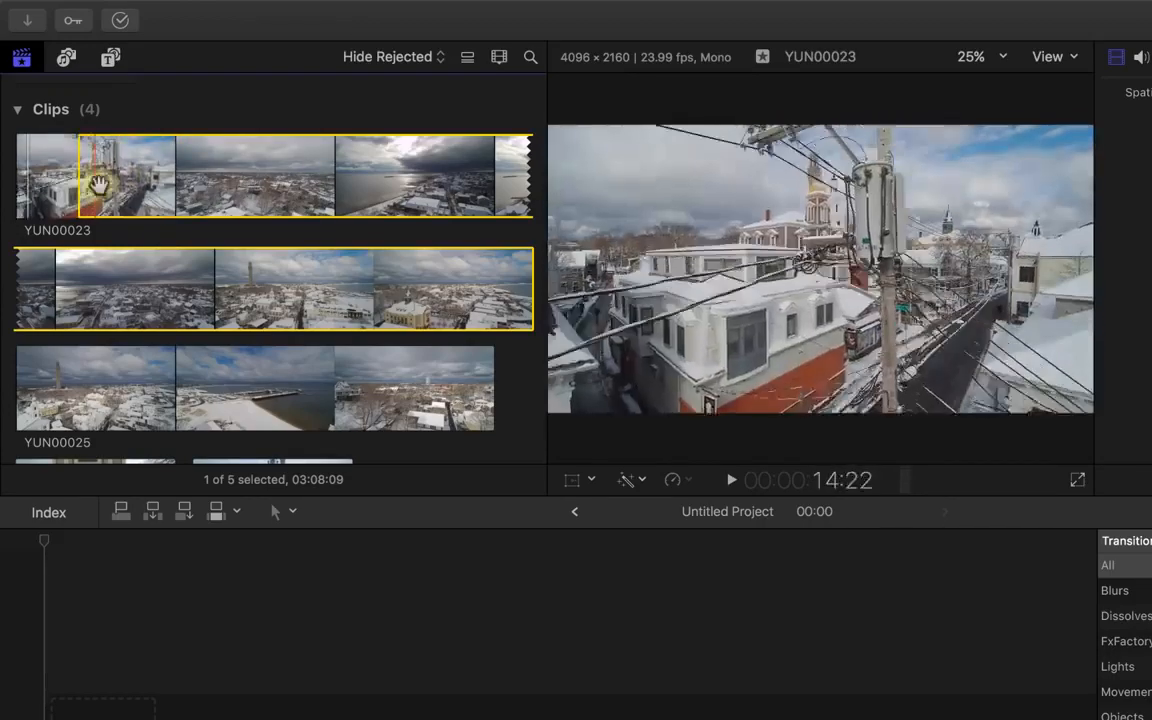
pyautogui.click(44, 541)
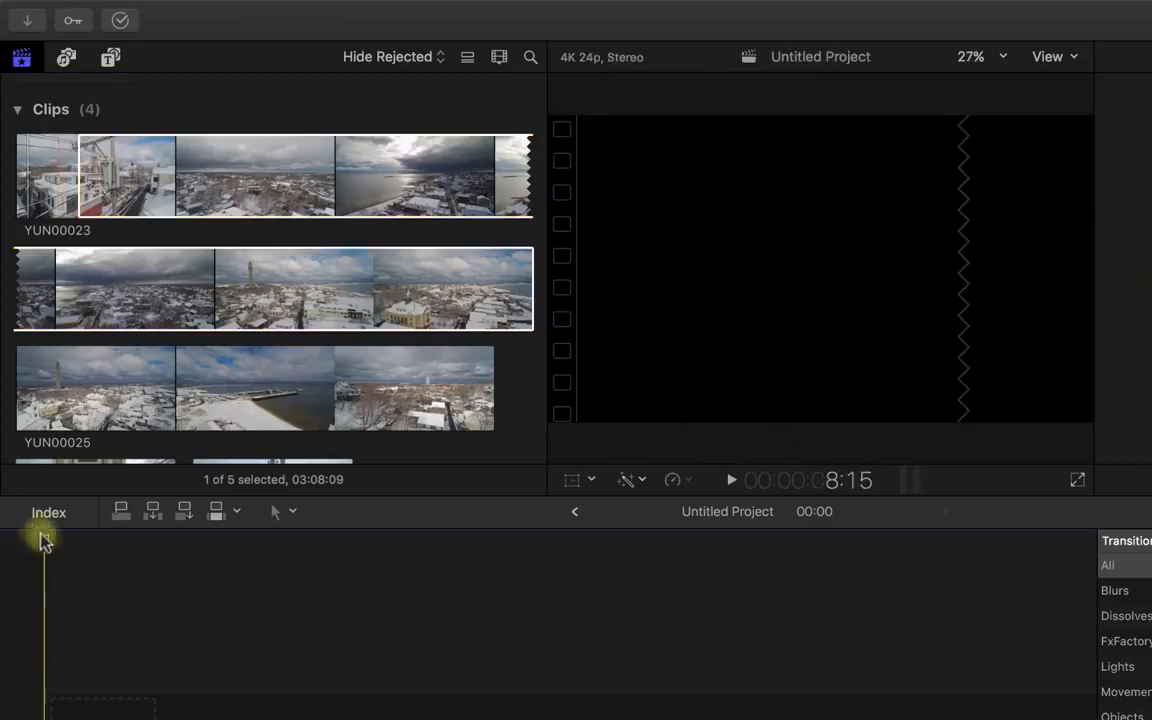
# Step: Play YUN00023 from the range start and mark the end of its range at 25:10
pyautogui.click(115, 185)
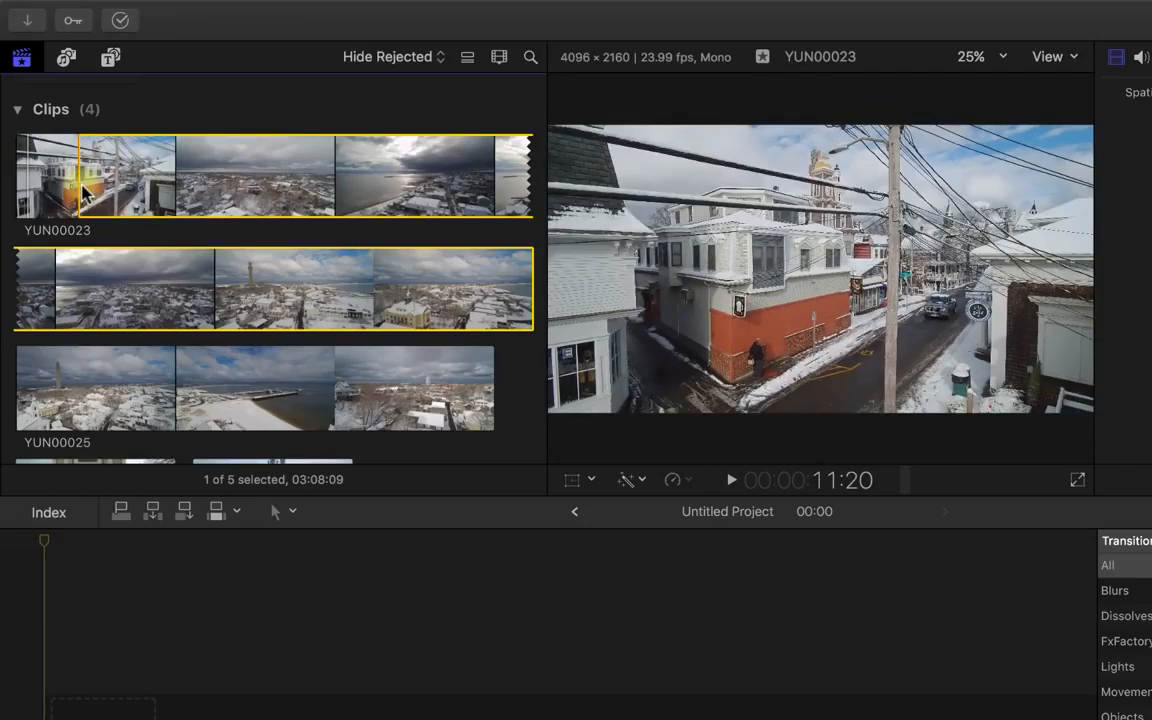
pyautogui.press('space')
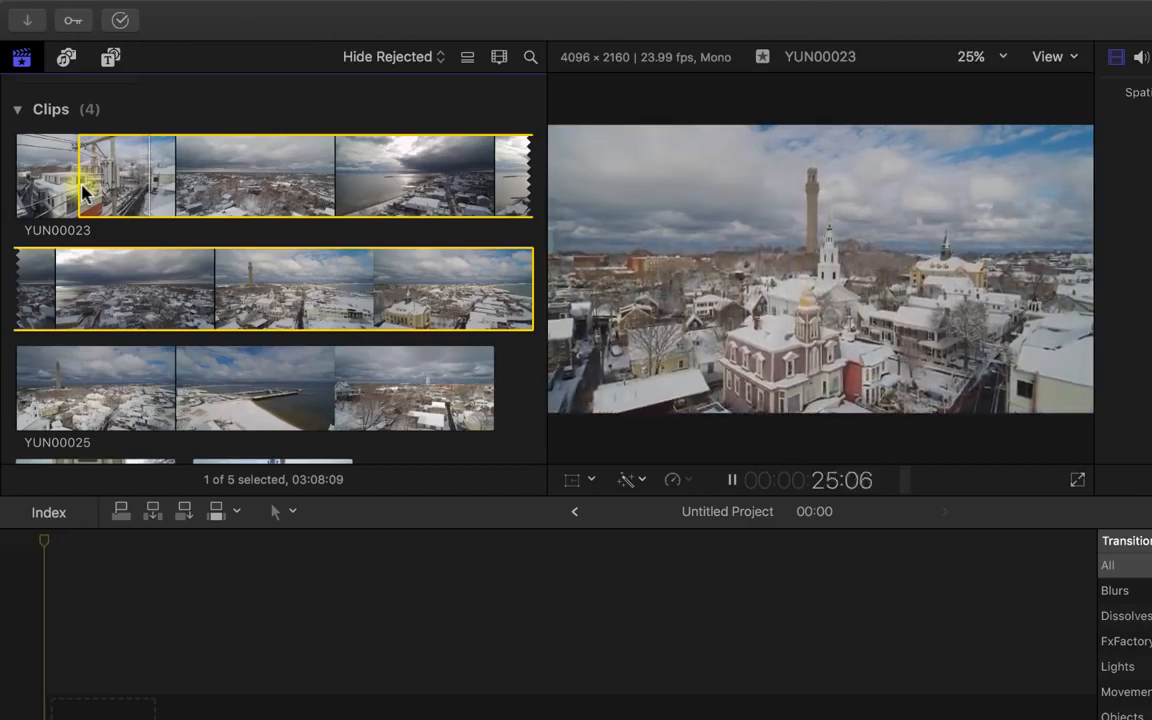
pyautogui.press('space')
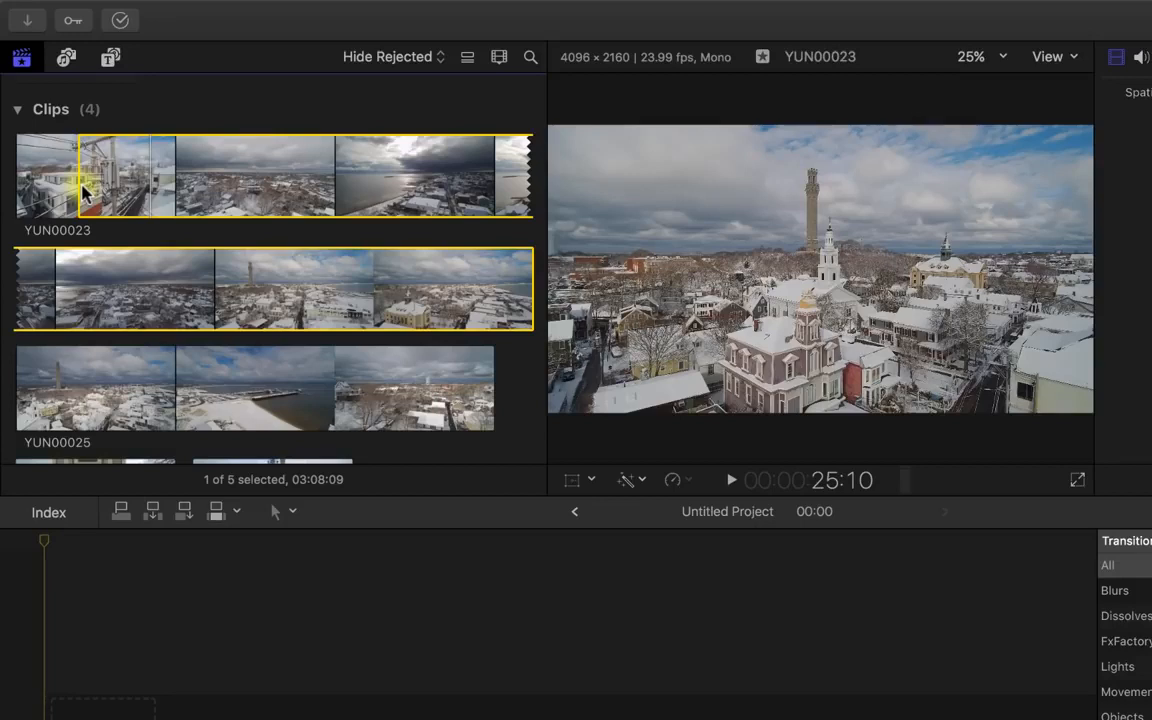
pyautogui.click(83, 192)
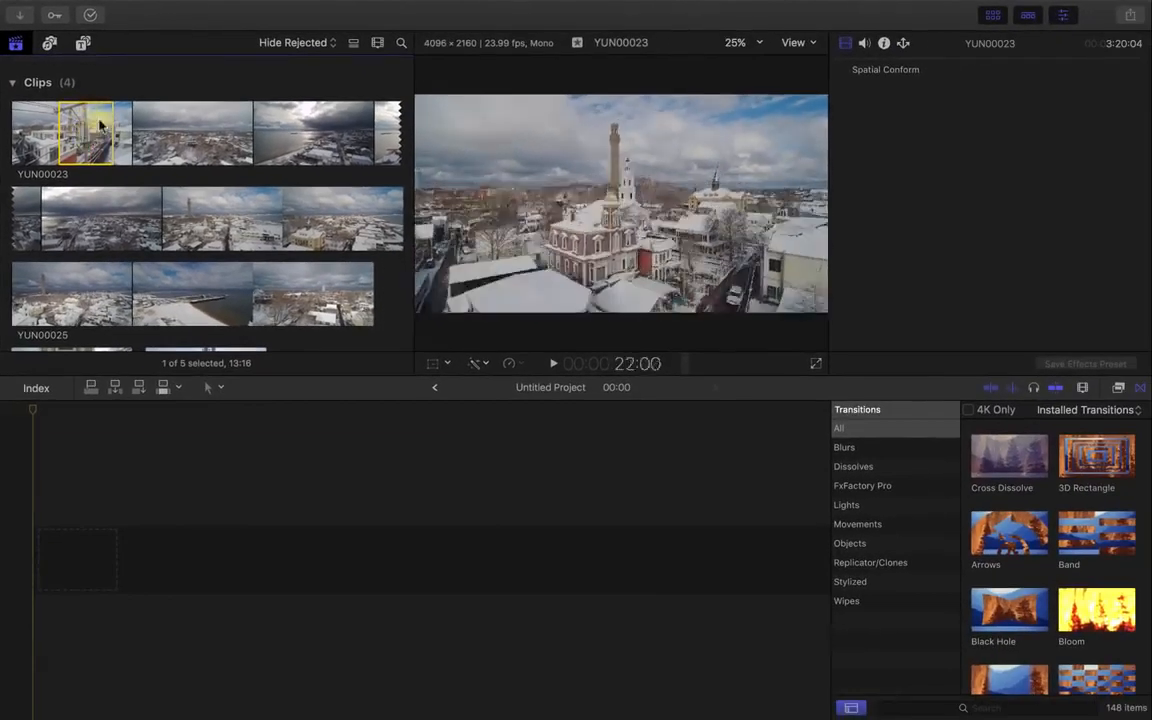
# Step: Append the marked YUN00023 range to the empty timeline as the first clip
pyautogui.click(59, 640)
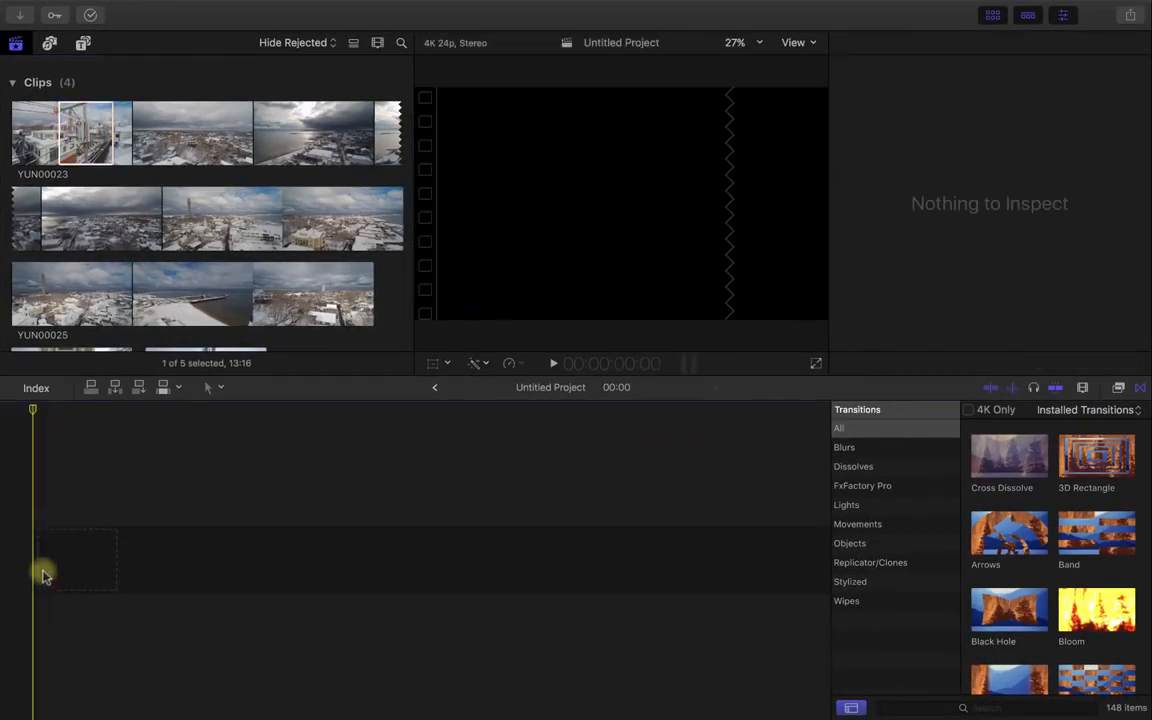
pyautogui.click(87, 148)
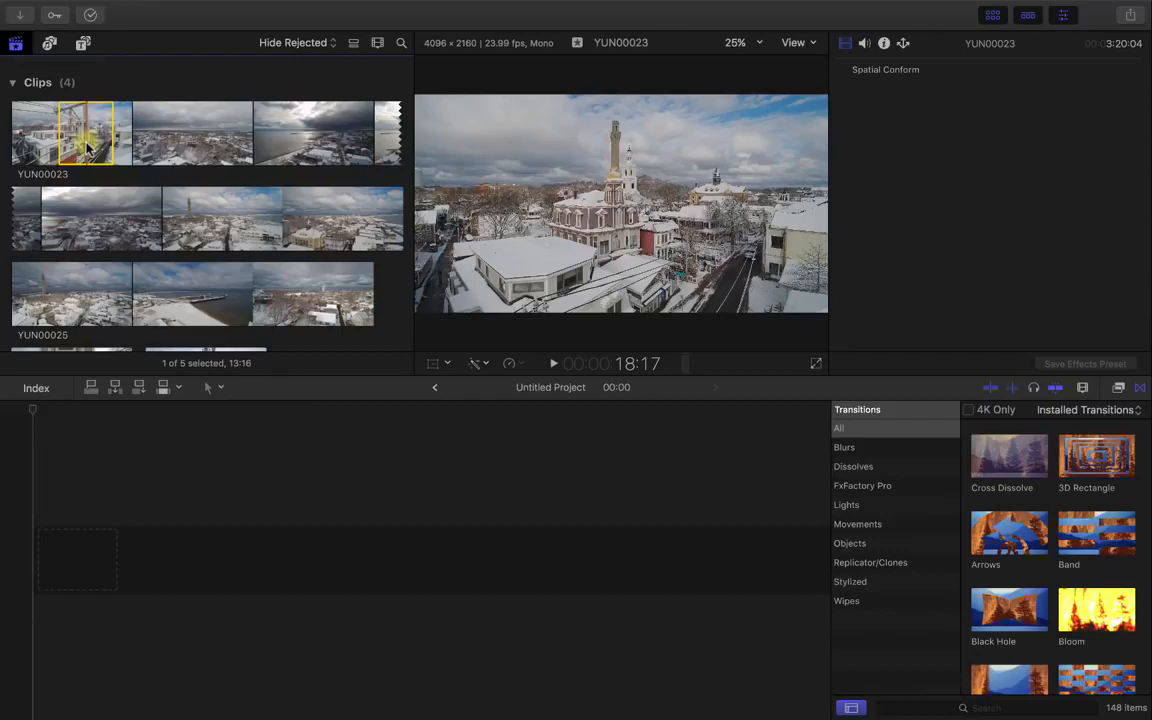
pyautogui.press('e')
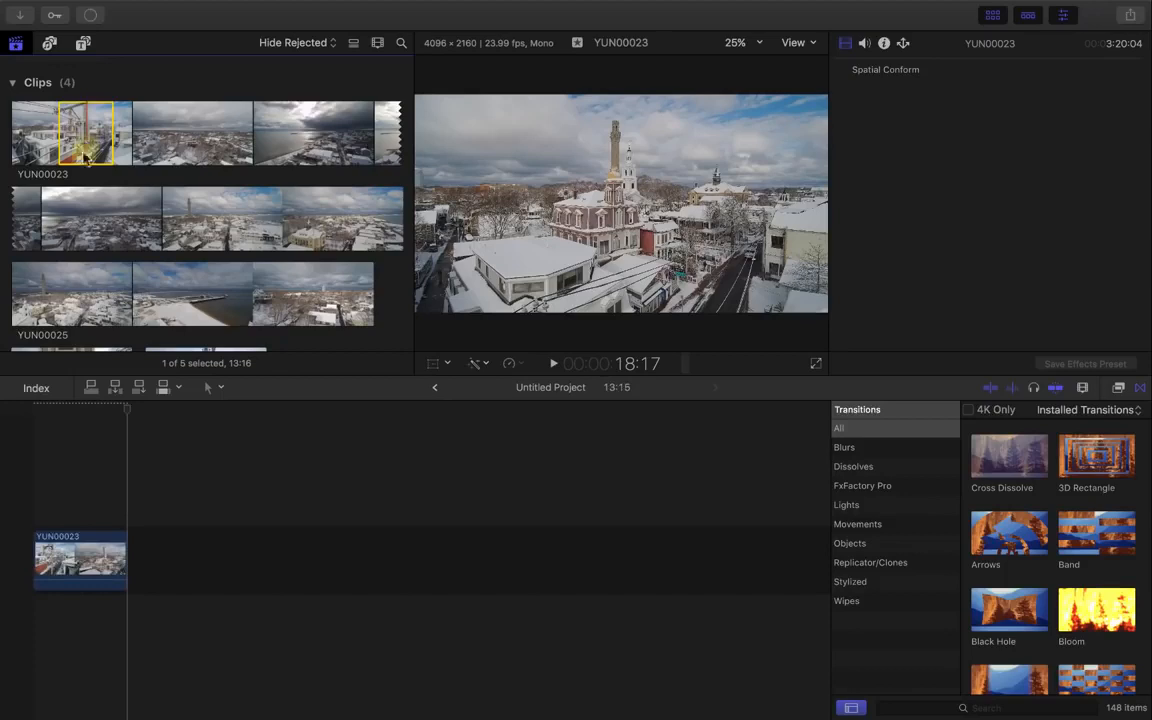
pyautogui.click(80, 596)
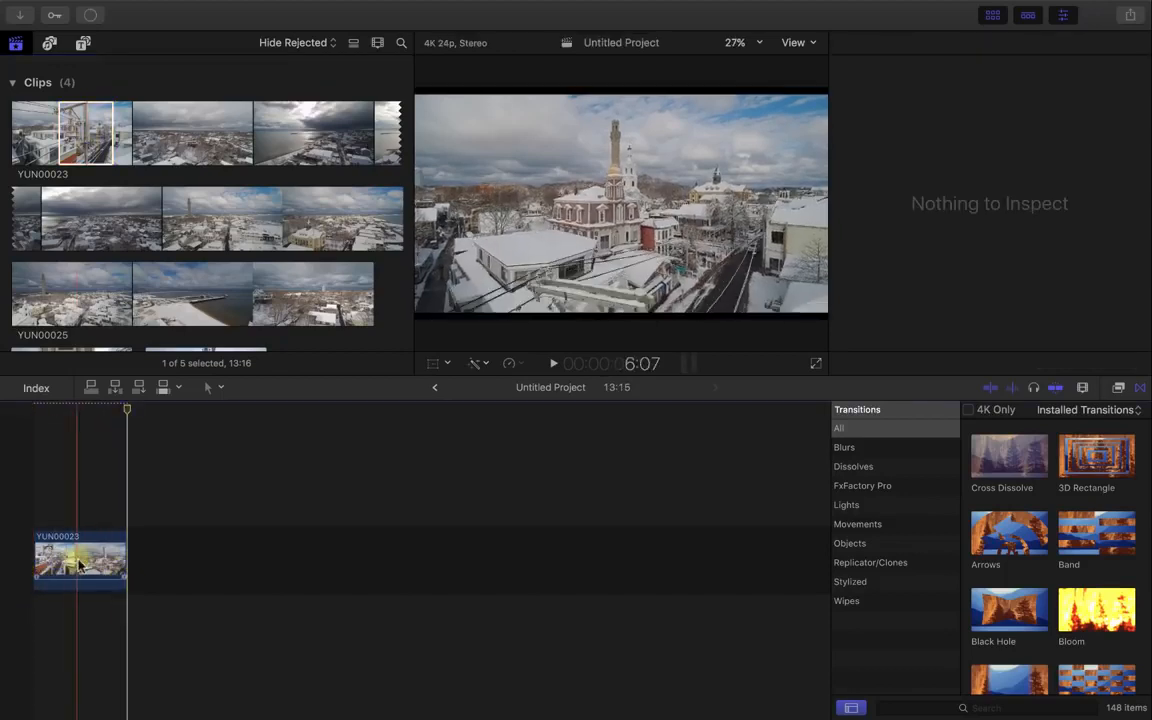
# Step: Mark a second range in YUN00023 from 56:13 to 1:03:16 and append it after the first timeline clip
pyautogui.click(115, 117)
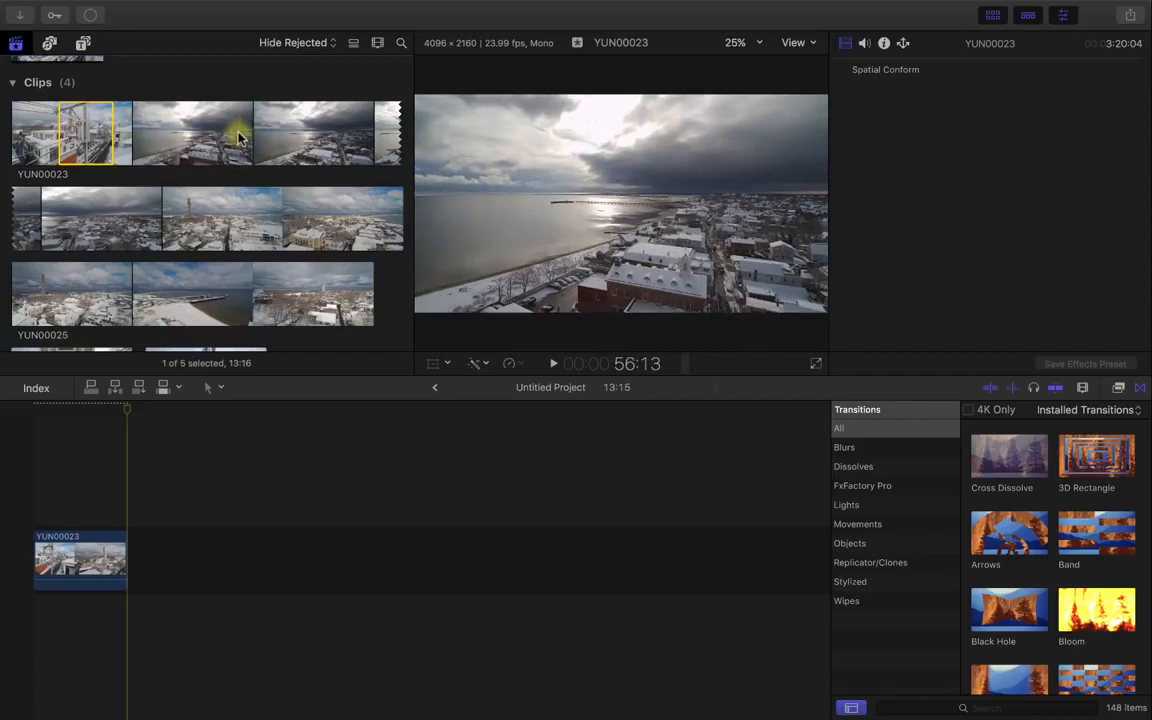
pyautogui.press('i')
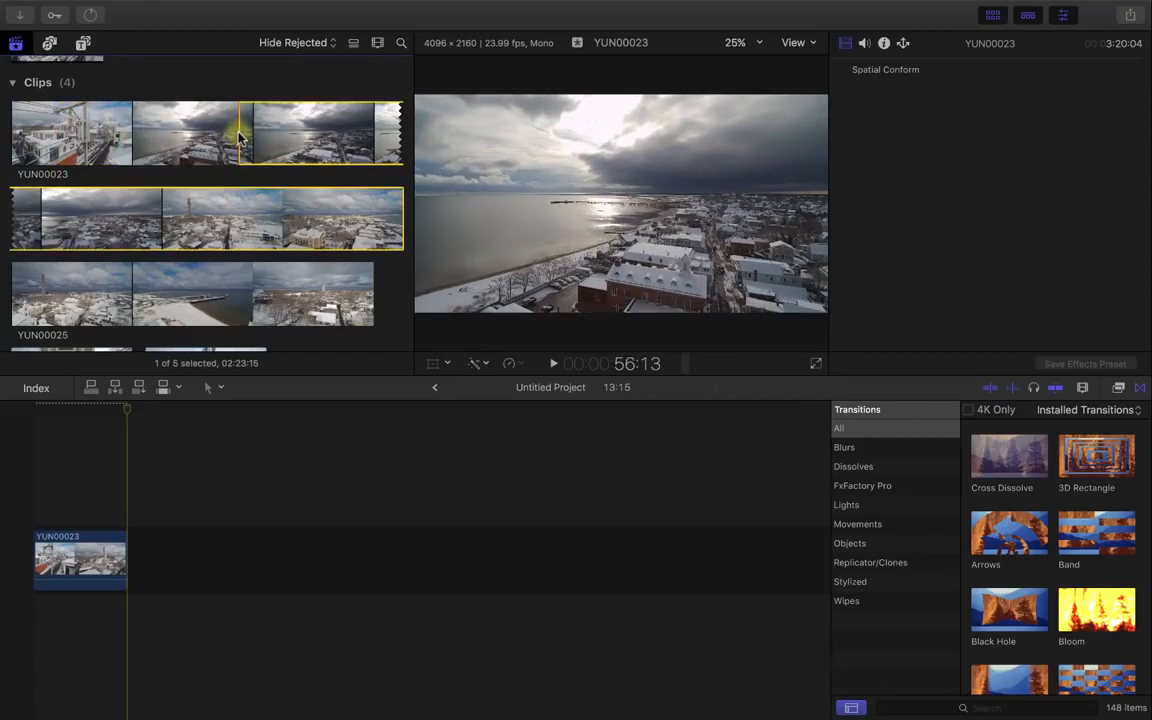
pyautogui.press('space')
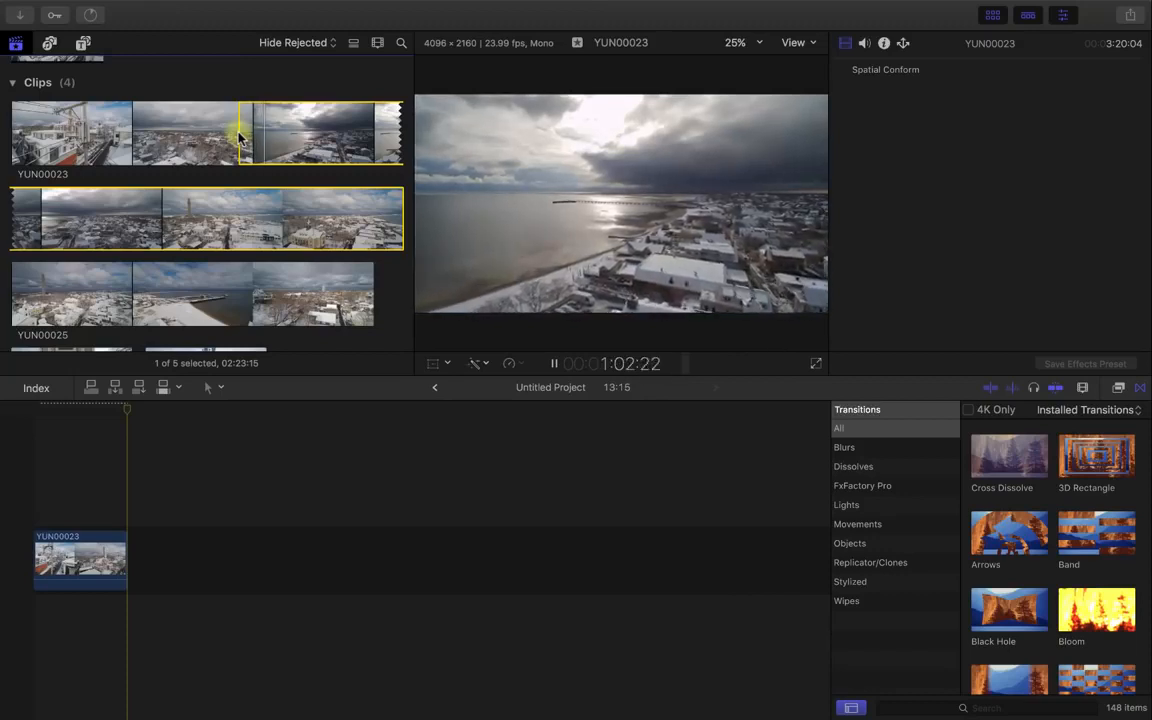
pyautogui.press('space')
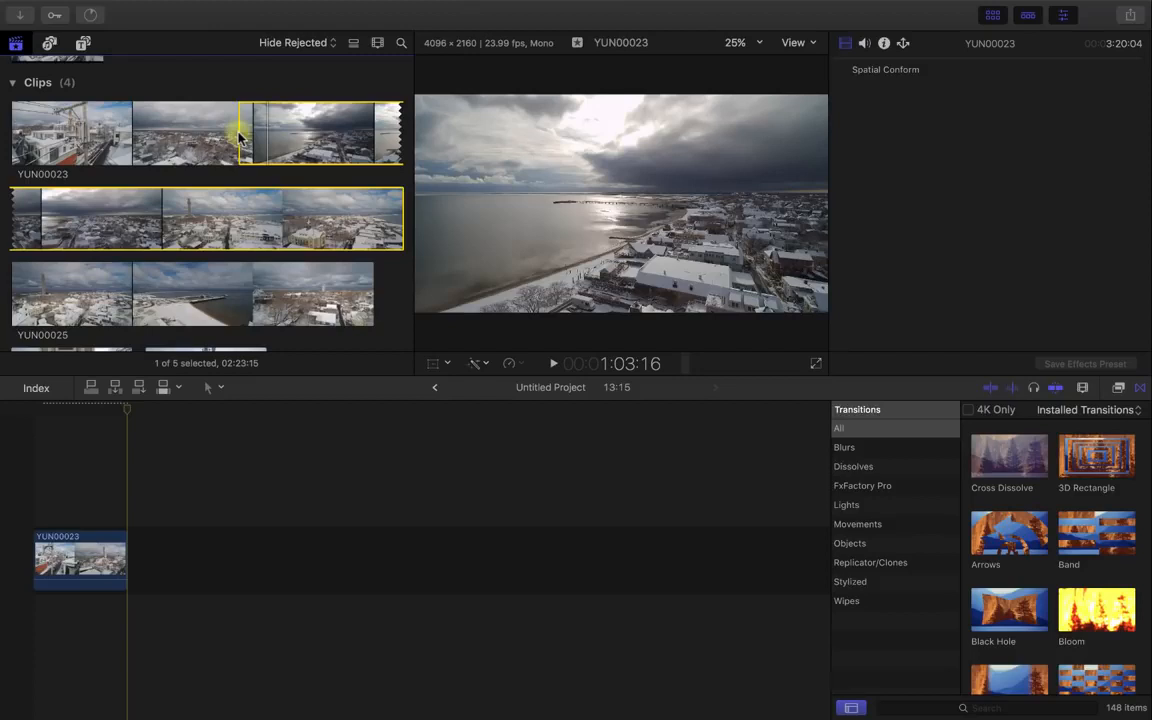
pyautogui.press('o')
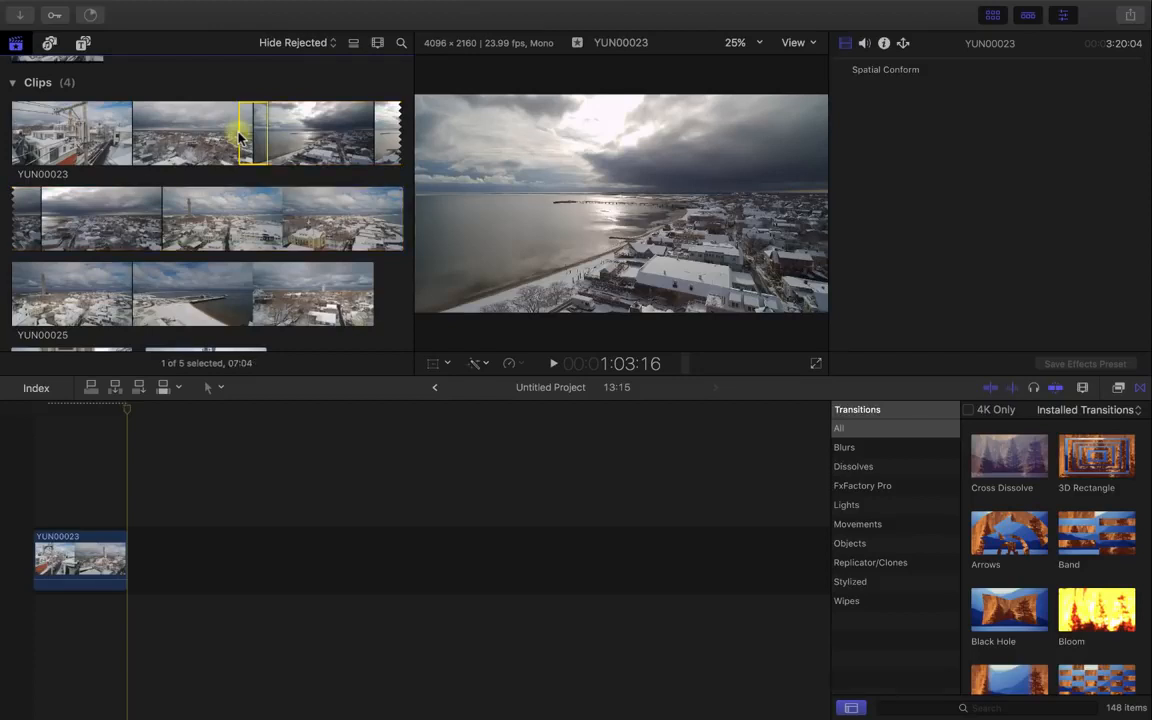
pyautogui.moveTo(240, 137); pyautogui.dragTo(130, 585)
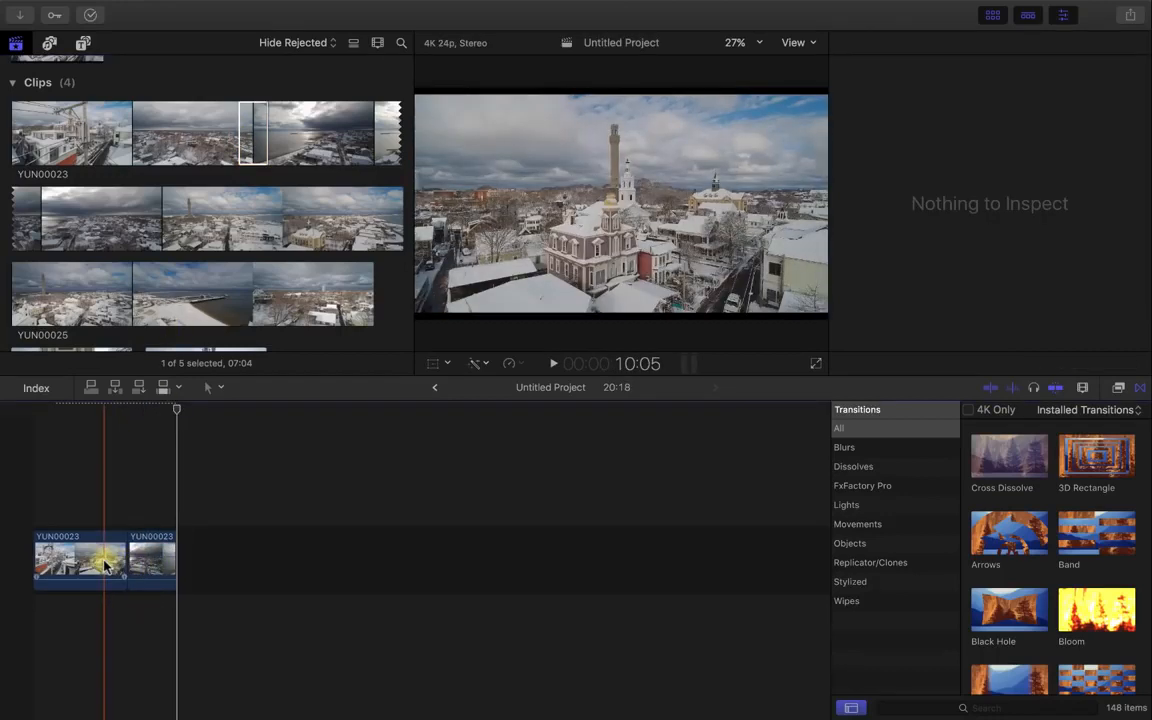
# Step: Play the timeline across the cut between the two clips and reselect the second marked range in the browser
pyautogui.click(106, 566)
pyautogui.press('space')
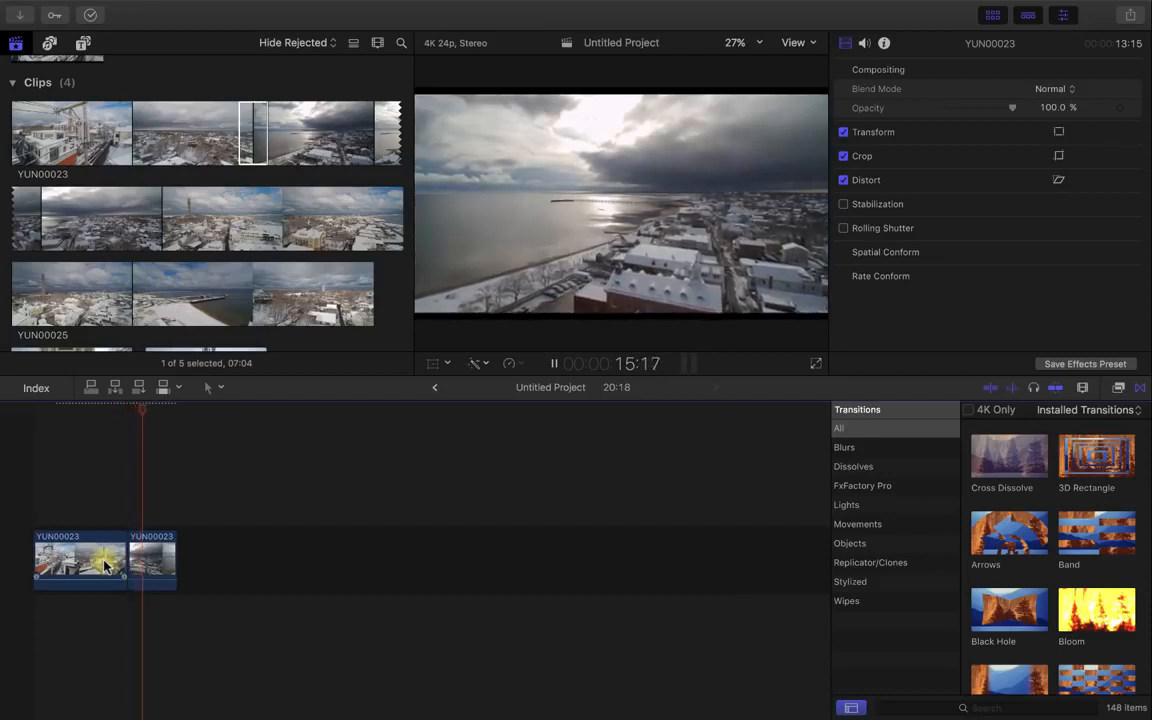
pyautogui.press('space')
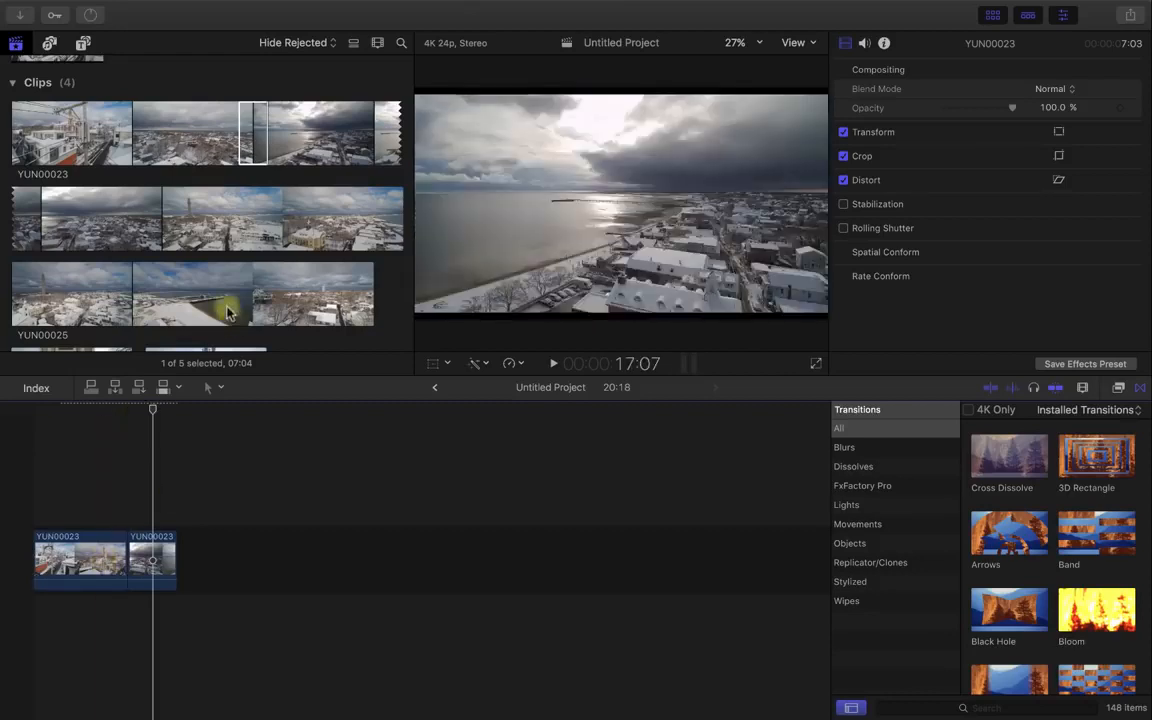
pyautogui.click(270, 129)
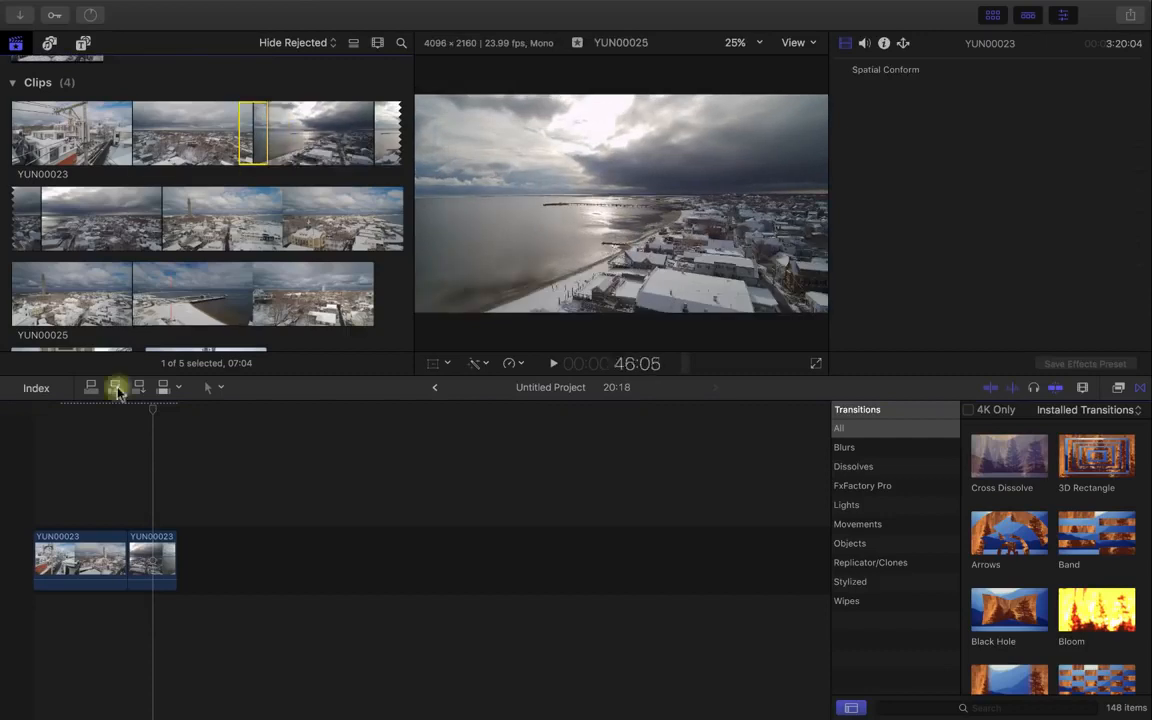
pyautogui.click(121, 504)
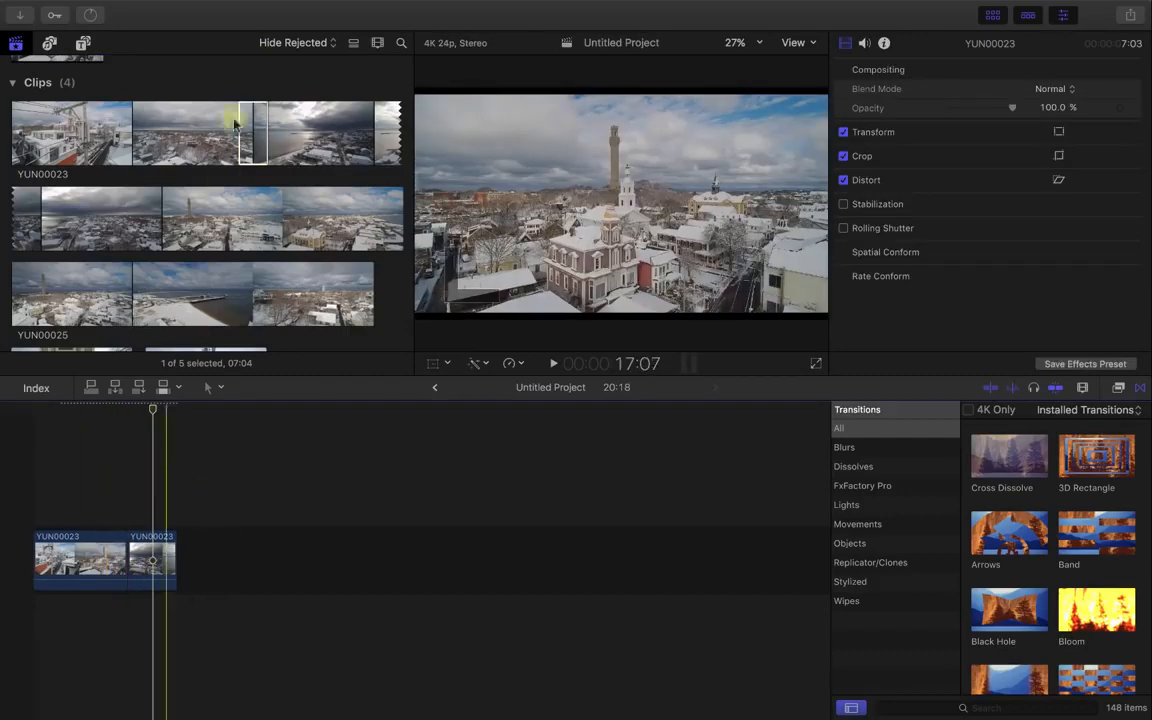
pyautogui.click(270, 141)
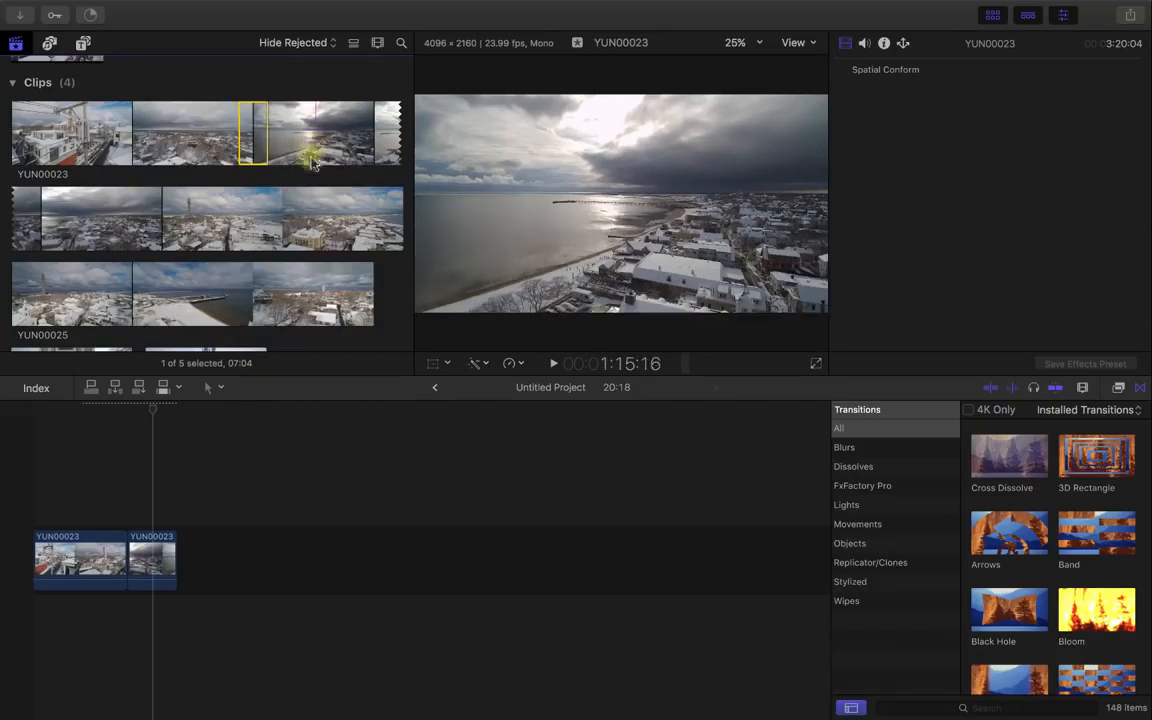
# Step: Place the playhead at the cut between the two timeline clips and mark a YUN00023 range from 2:21:22 to 2:31:07
pyautogui.moveTo(159, 411); pyautogui.dragTo(130, 410)
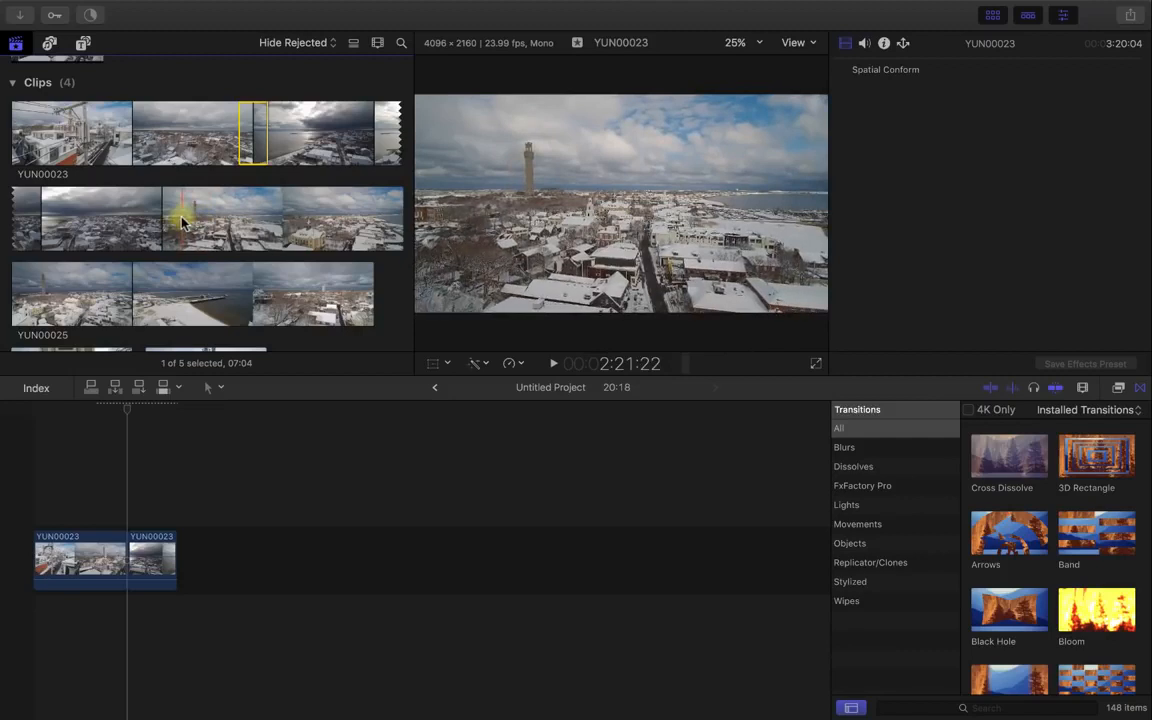
pyautogui.click(182, 222)
pyautogui.press('space')
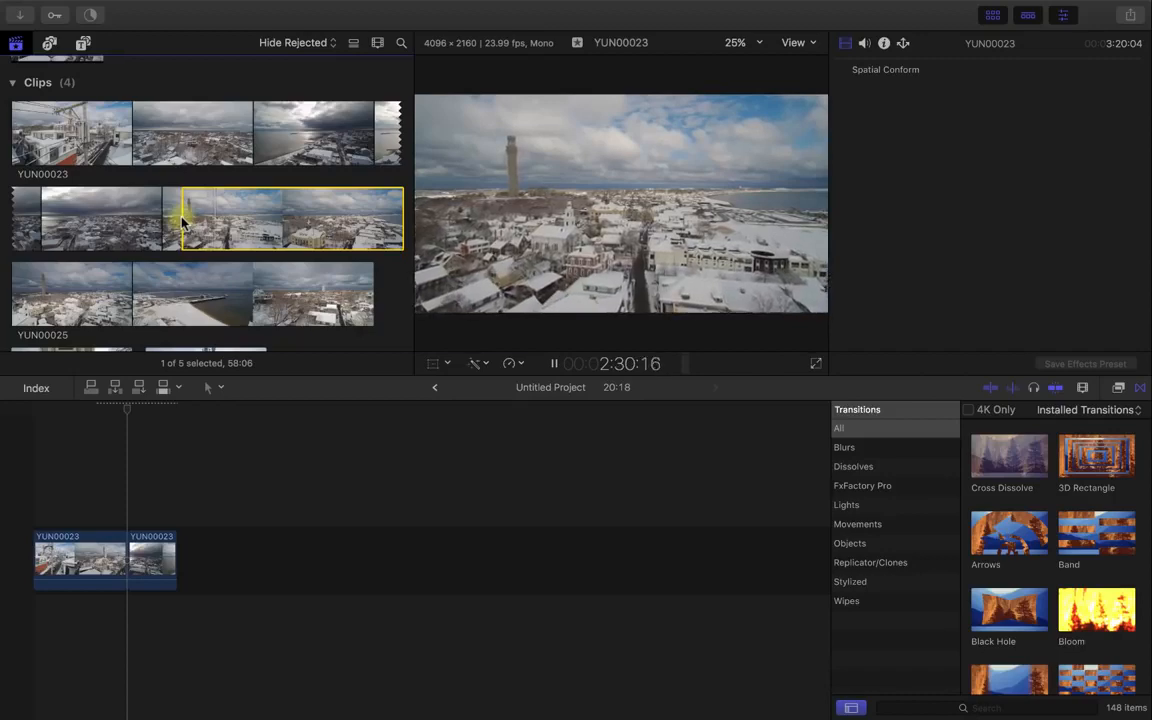
pyautogui.press('space')
pyautogui.press('o')
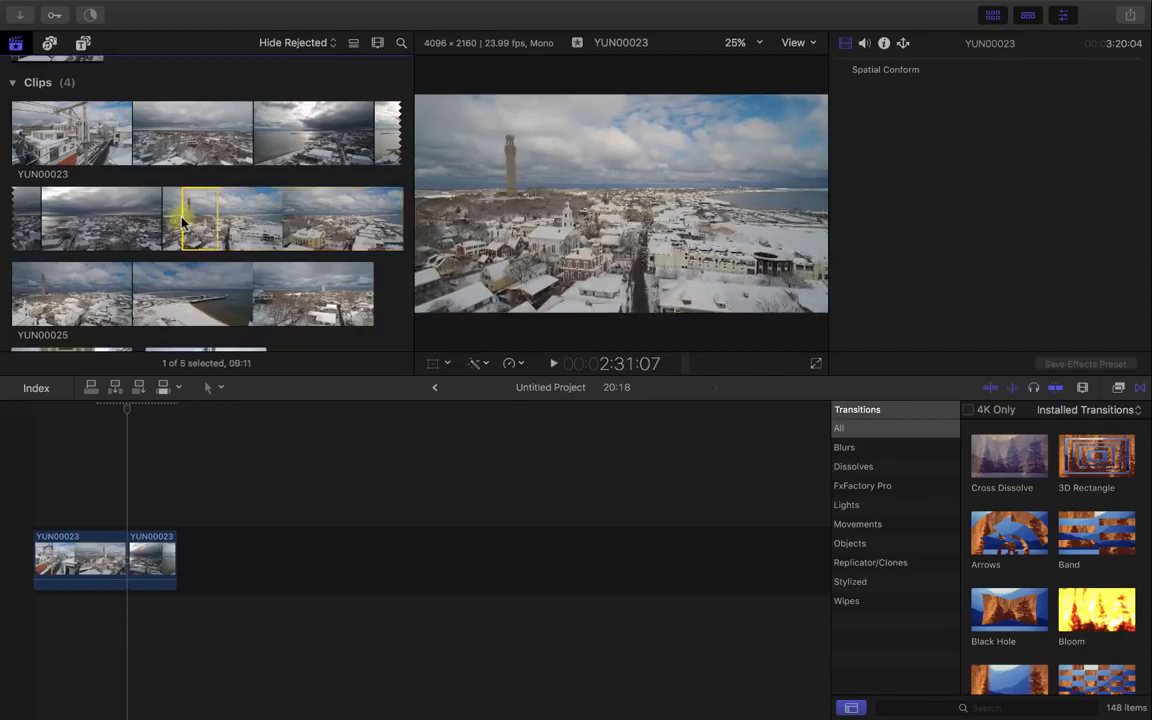
# Step: Try connecting the marked range above the second timeline clip at the playhead, and delete the connected clip
pyautogui.press('q')
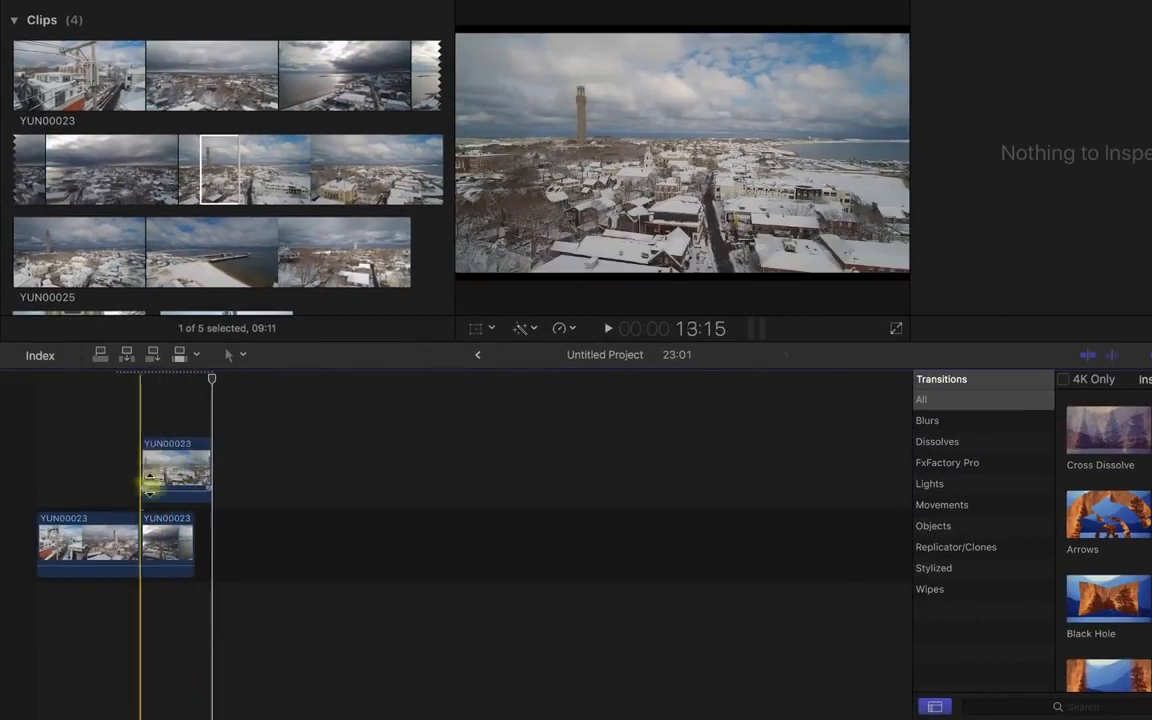
pyautogui.click(167, 548)
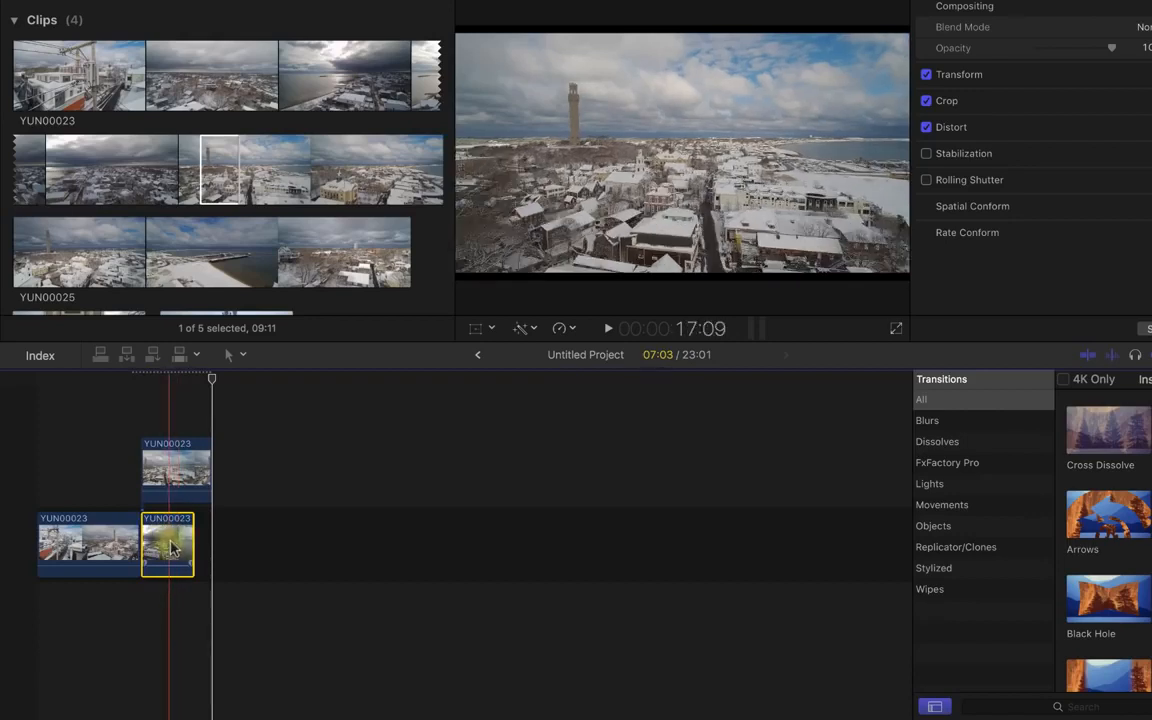
pyautogui.click(165, 453)
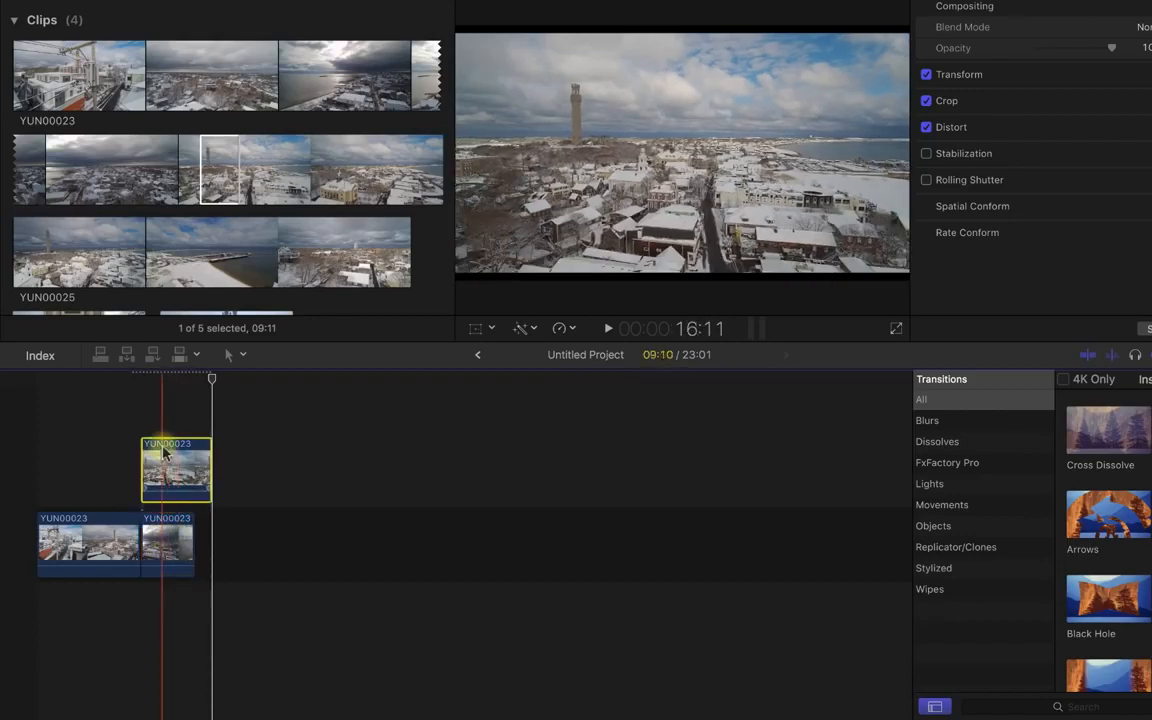
pyautogui.press('Delete')
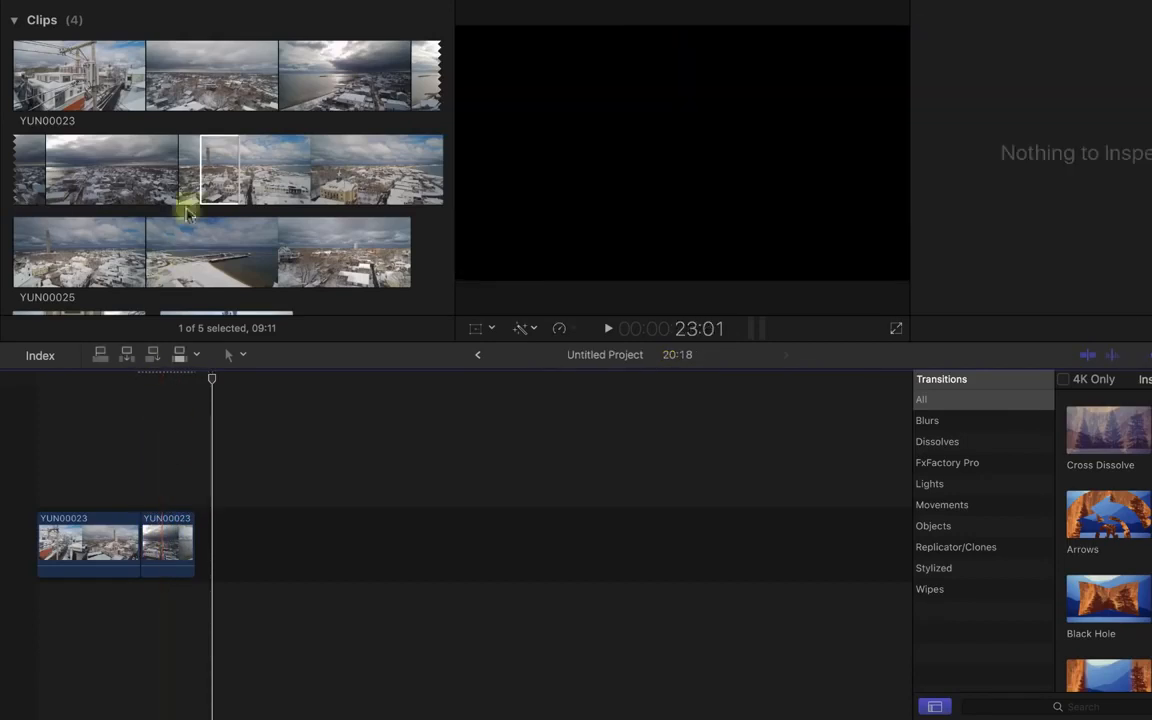
# Step: Insert the marked YUN00023 range into the first timeline clip at 7:08
pyautogui.click(218, 150)
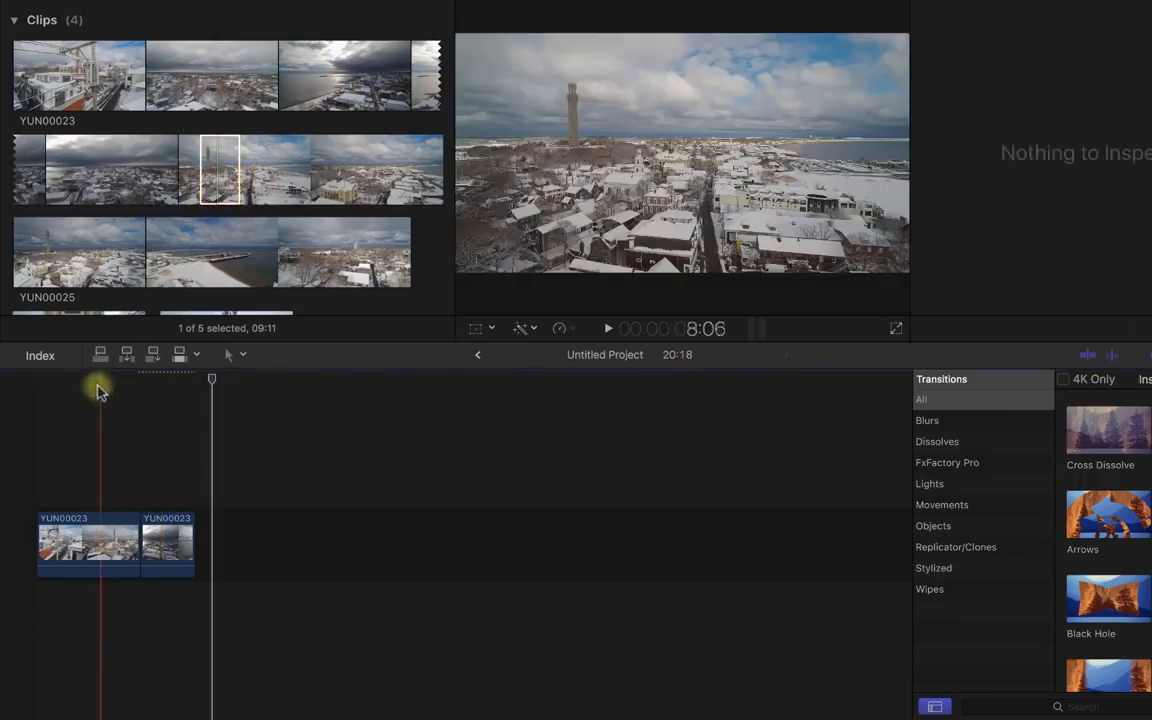
pyautogui.click(93, 380)
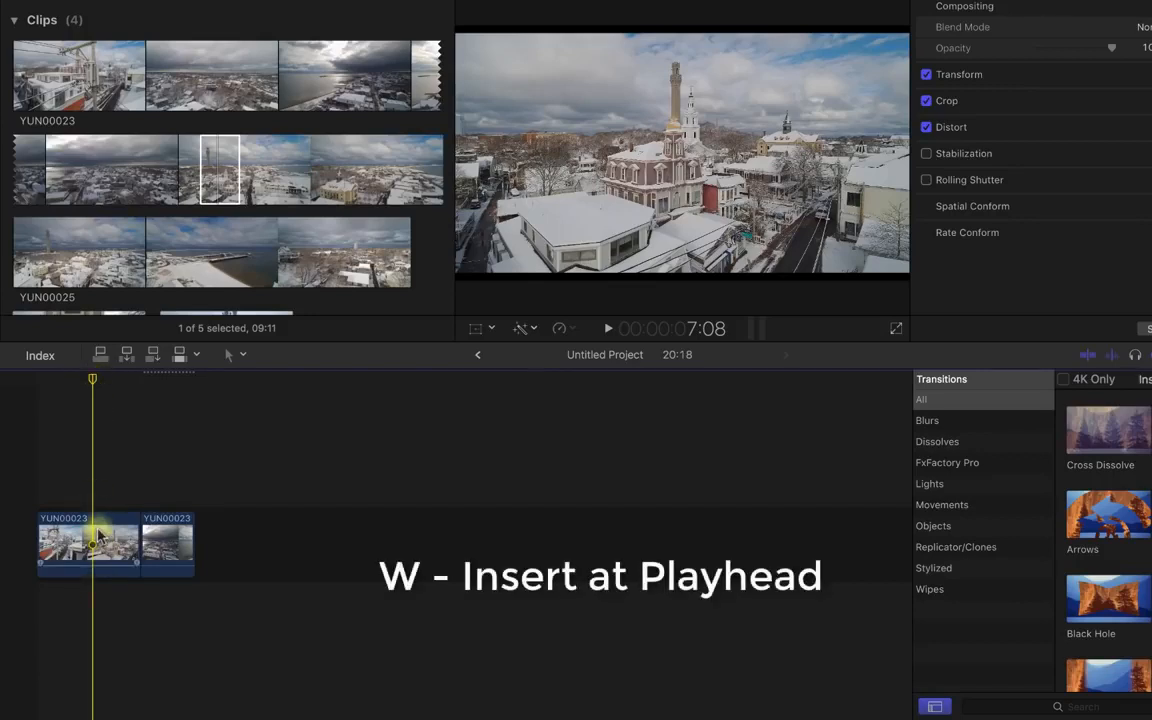
pyautogui.press('w')
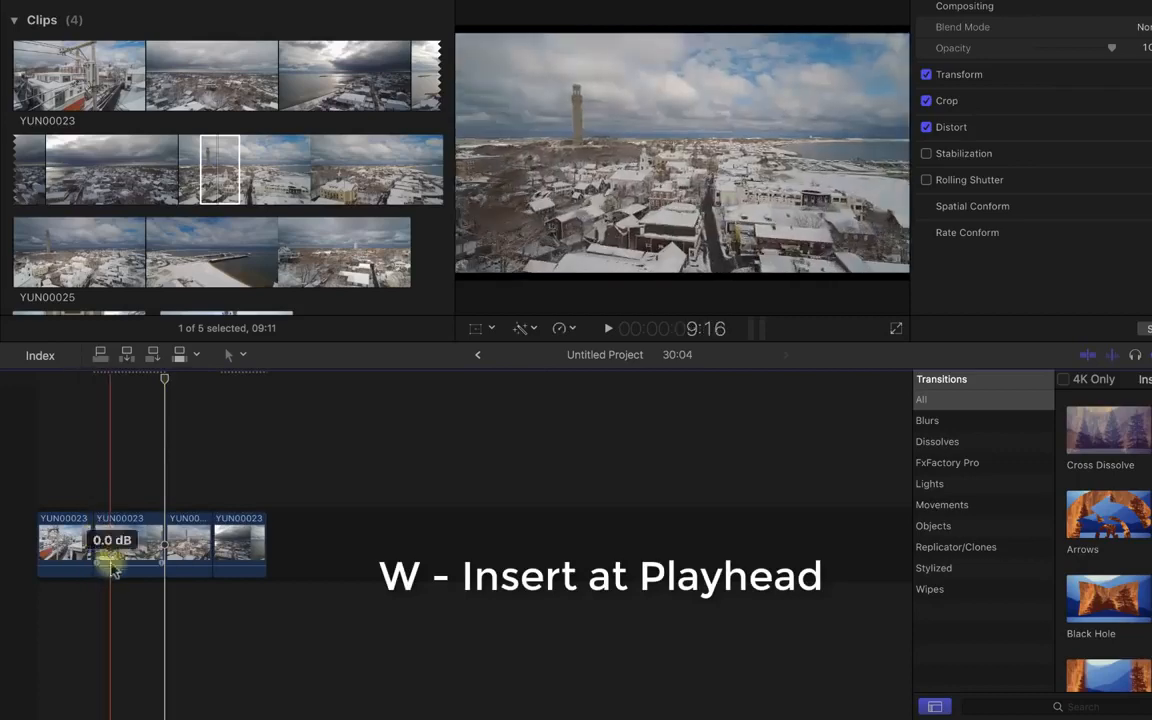
# Step: Check the two halves of the split first clip on either side of the inserted clip, and undo the insert
pyautogui.click(53, 542)
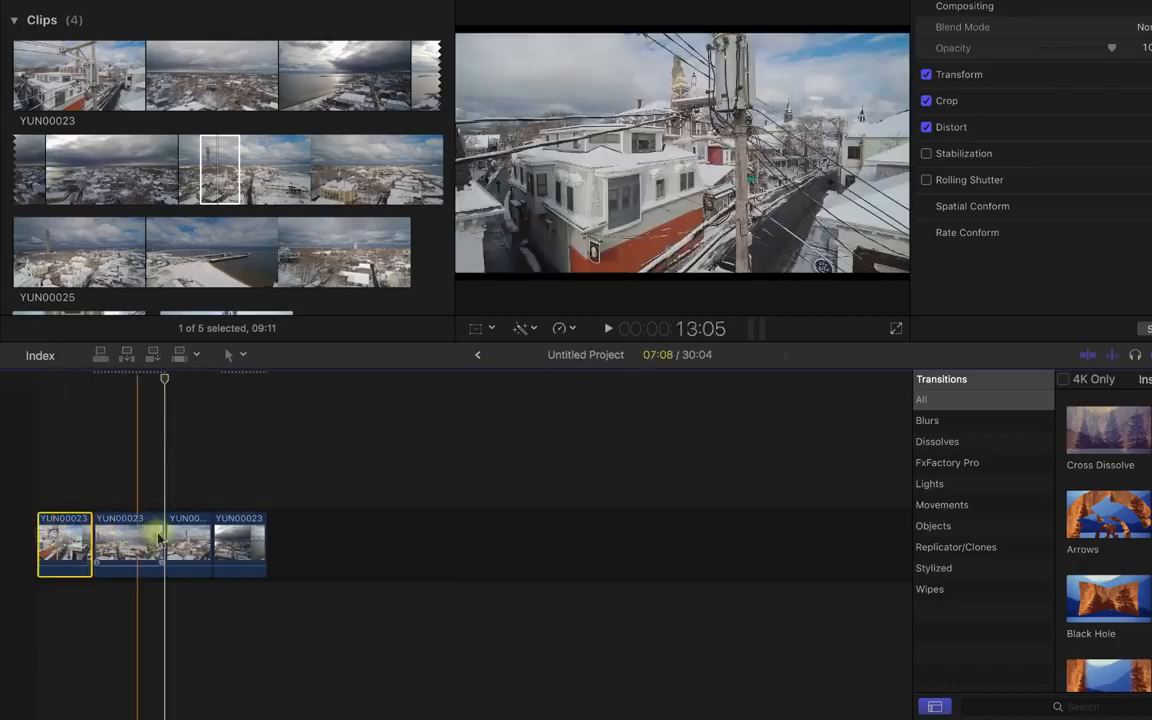
pyautogui.click(187, 536)
pyautogui.click(65, 543)
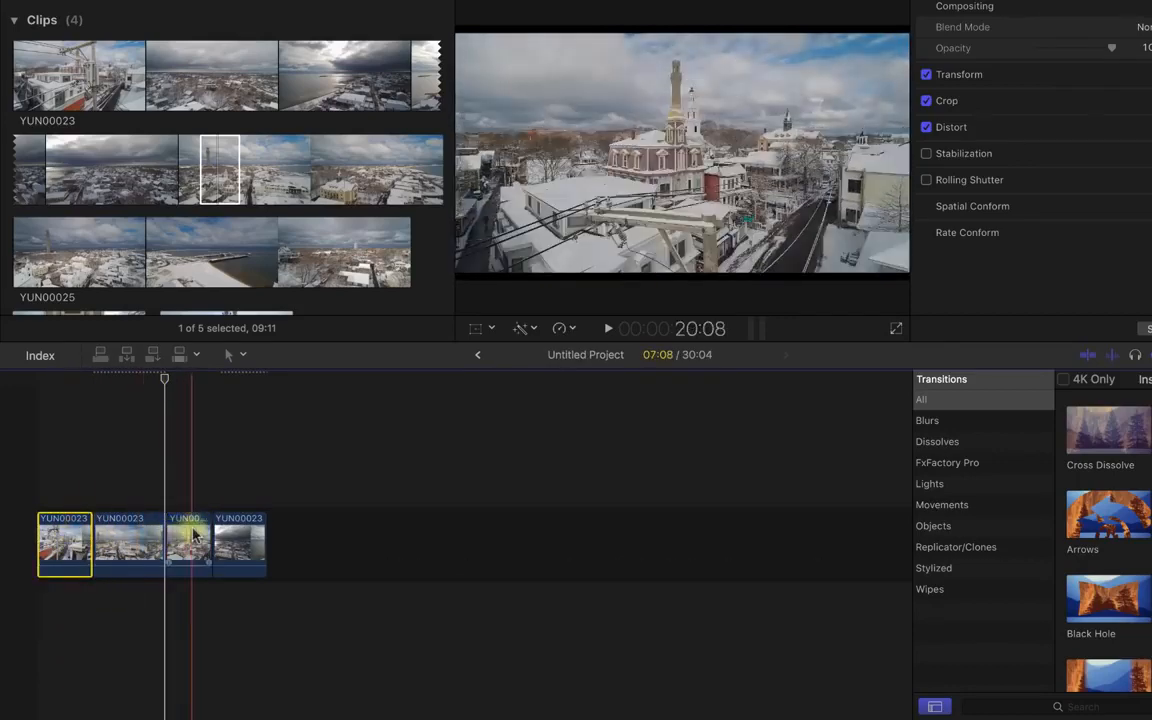
pyautogui.click(190, 537)
pyautogui.moveTo(150, 387); pyautogui.dragTo(98, 385)
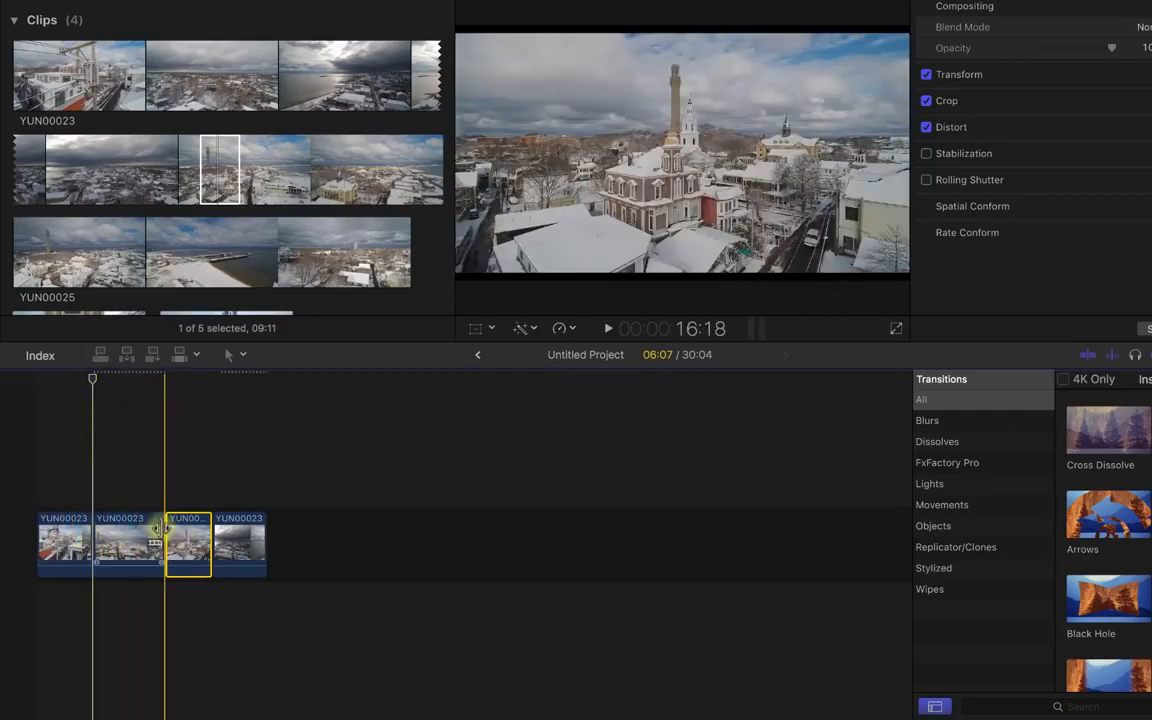
pyautogui.press('super+z')
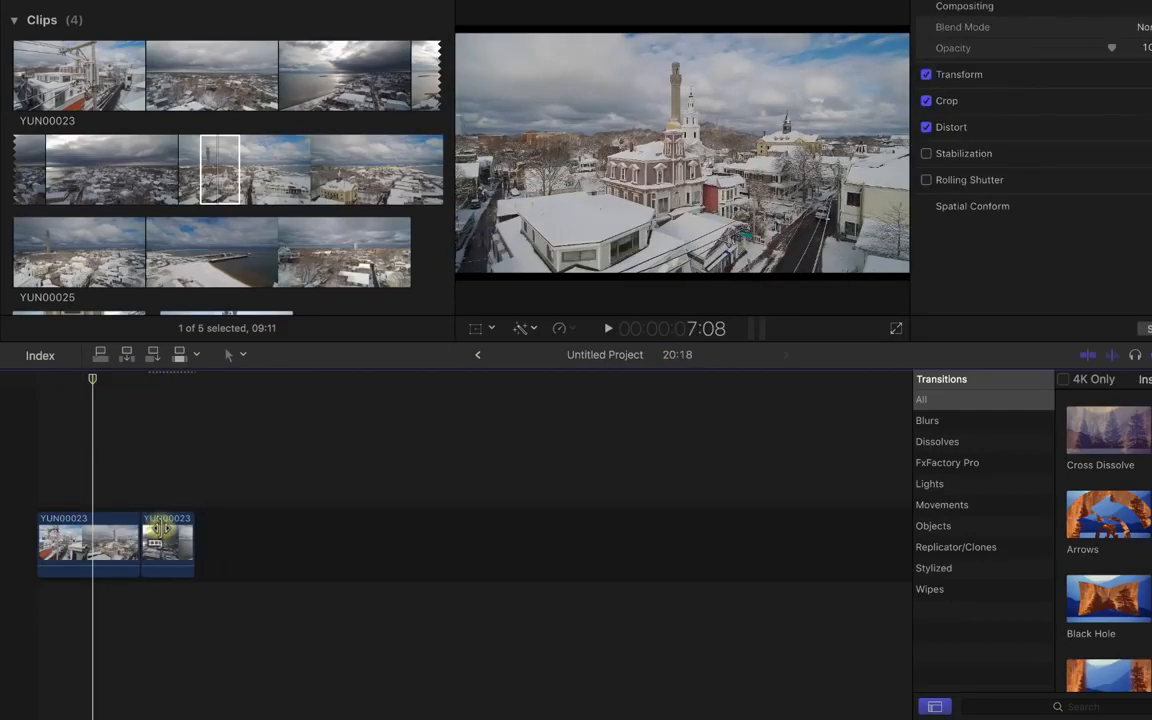
# Step: Try appending the marked YUN00023 range to the end of the timeline, and undo the append
pyautogui.click(222, 174)
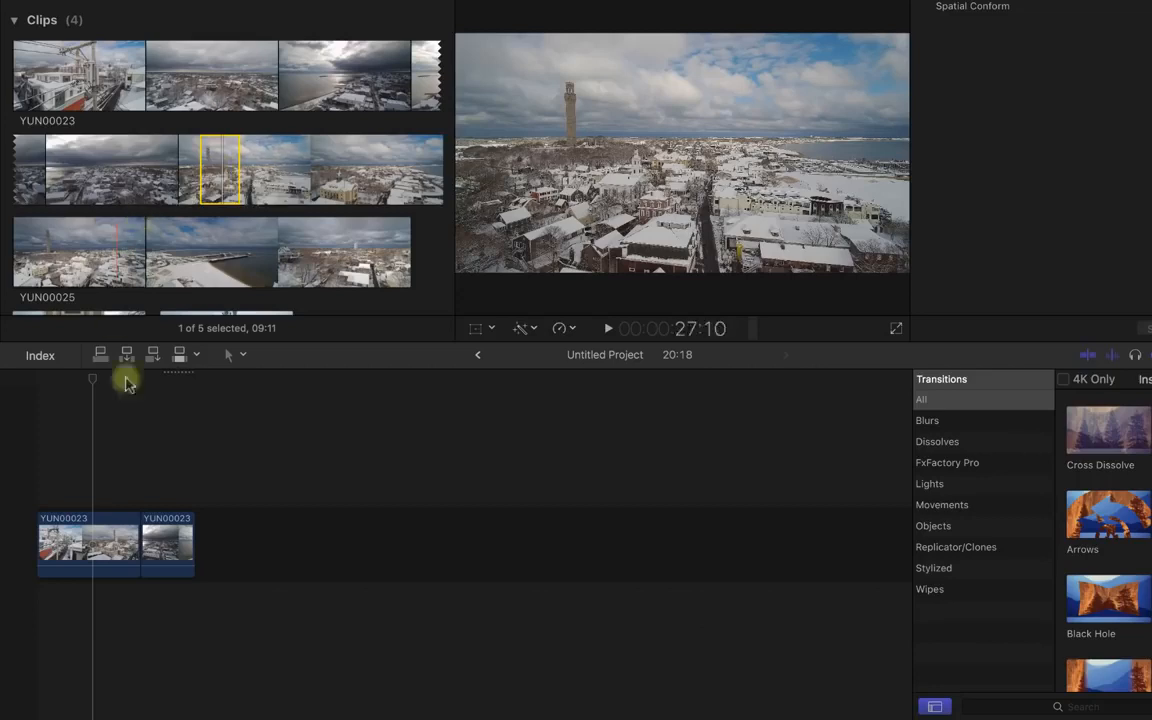
pyautogui.click(94, 381)
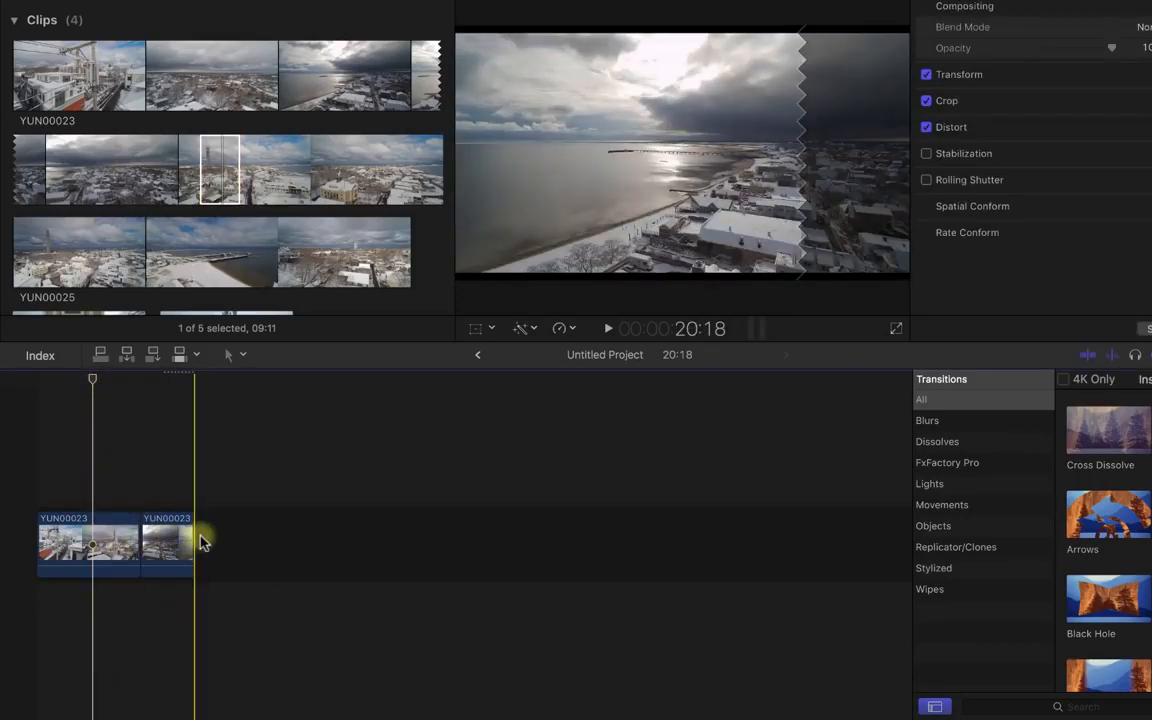
pyautogui.press('e')
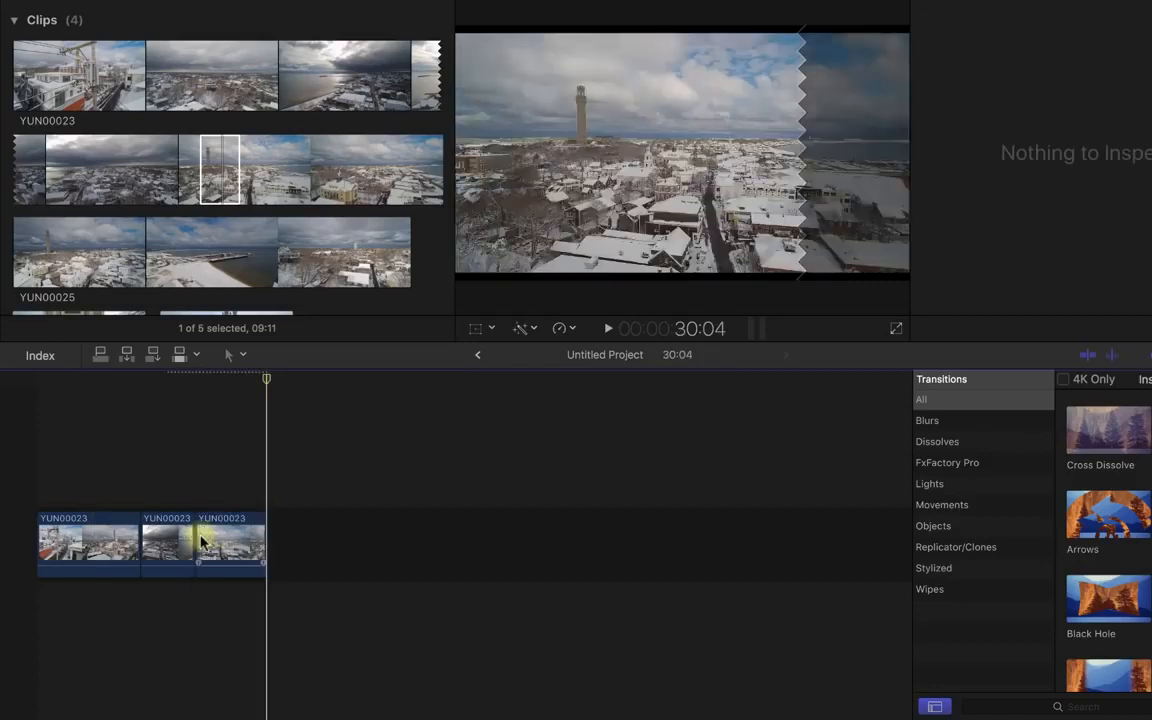
pyautogui.press('super+z')
# Step: Try overwriting the timeline from 6:16 with the marked YUN00023 range, and undo the overwrite
pyautogui.click(88, 385)
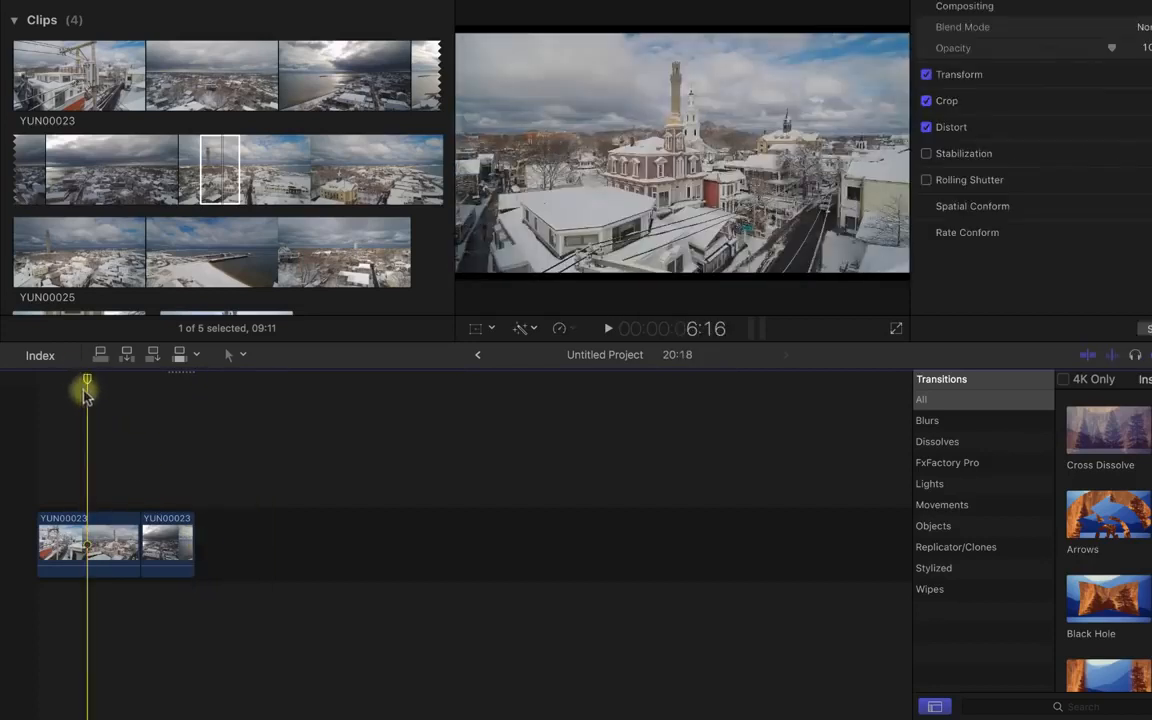
pyautogui.press('d')
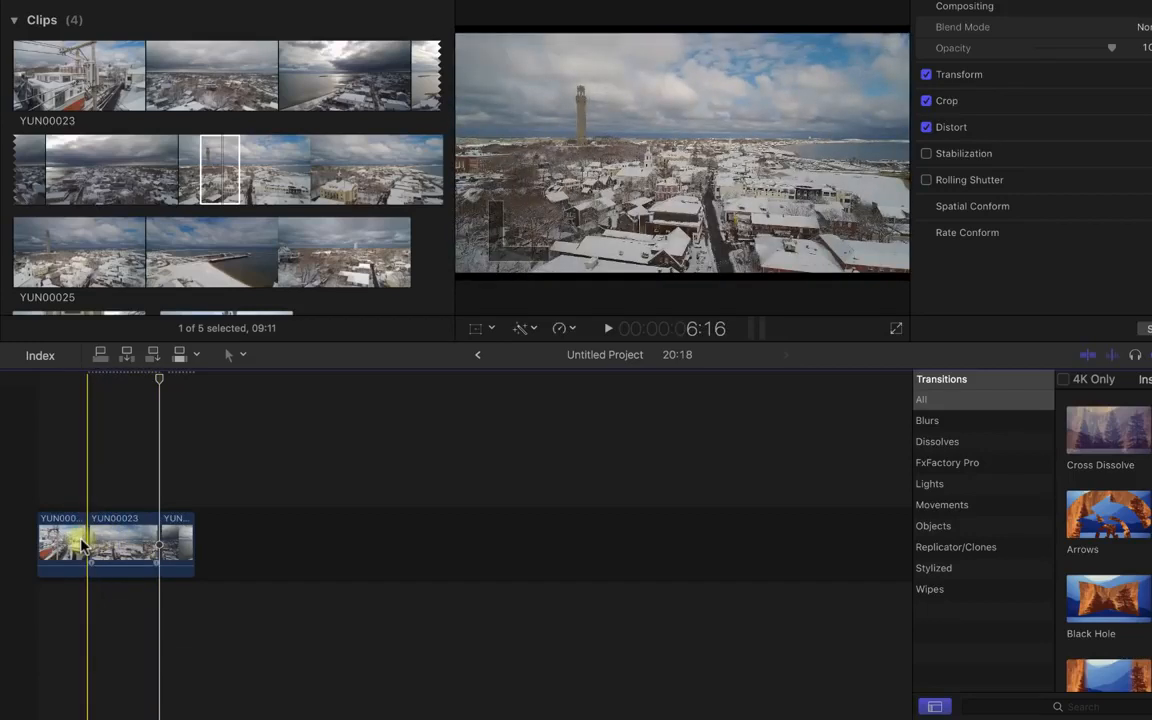
pyautogui.press('super+z')
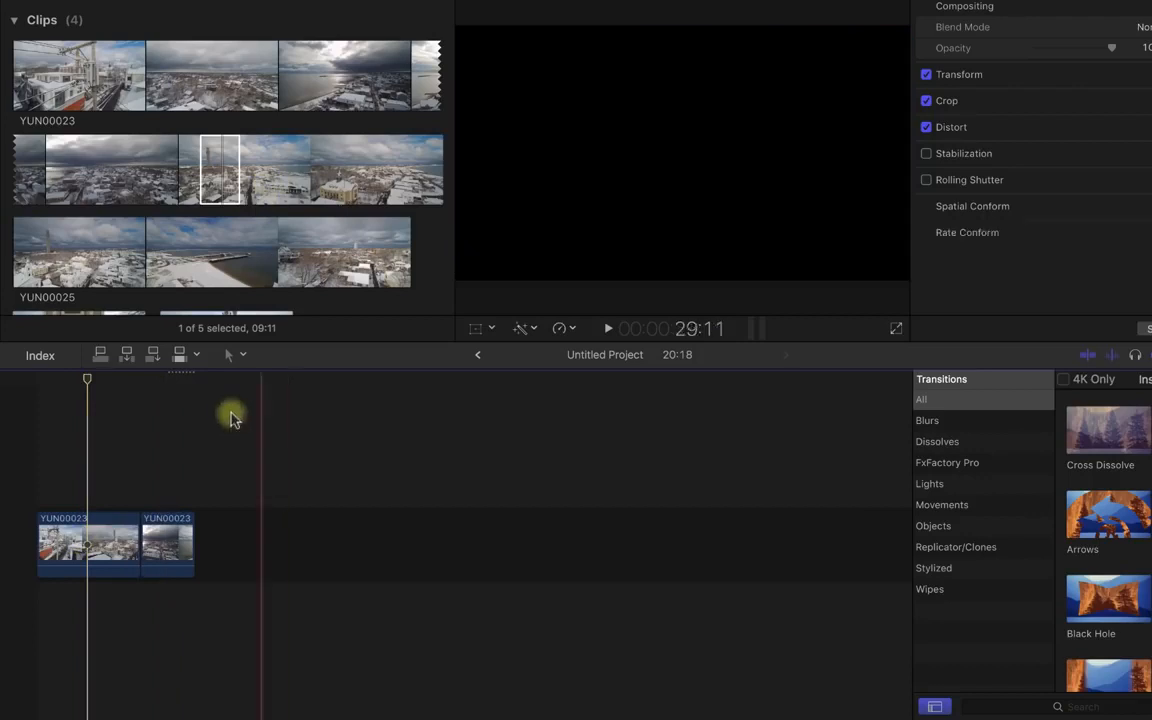
# Step: Step through the edit history by undoing back to the empty timeline, redoing up to the connected clip, and undoing its connection
pyautogui.click(194, 386)
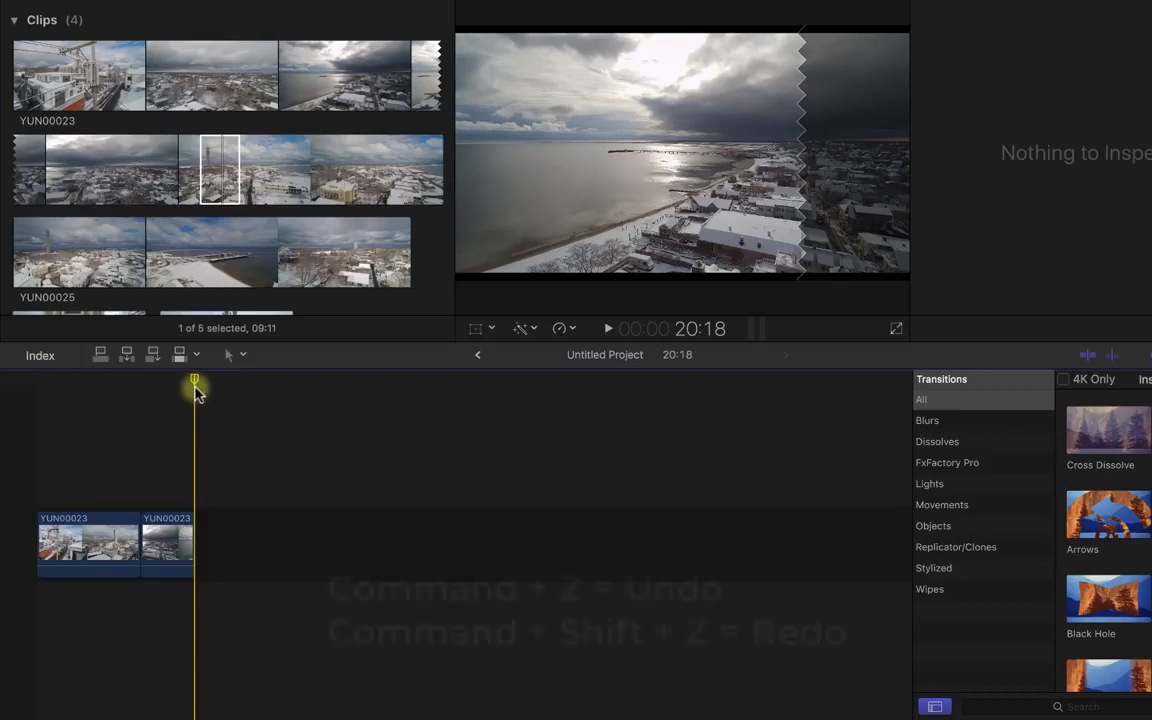
pyautogui.press('super+shift+z')
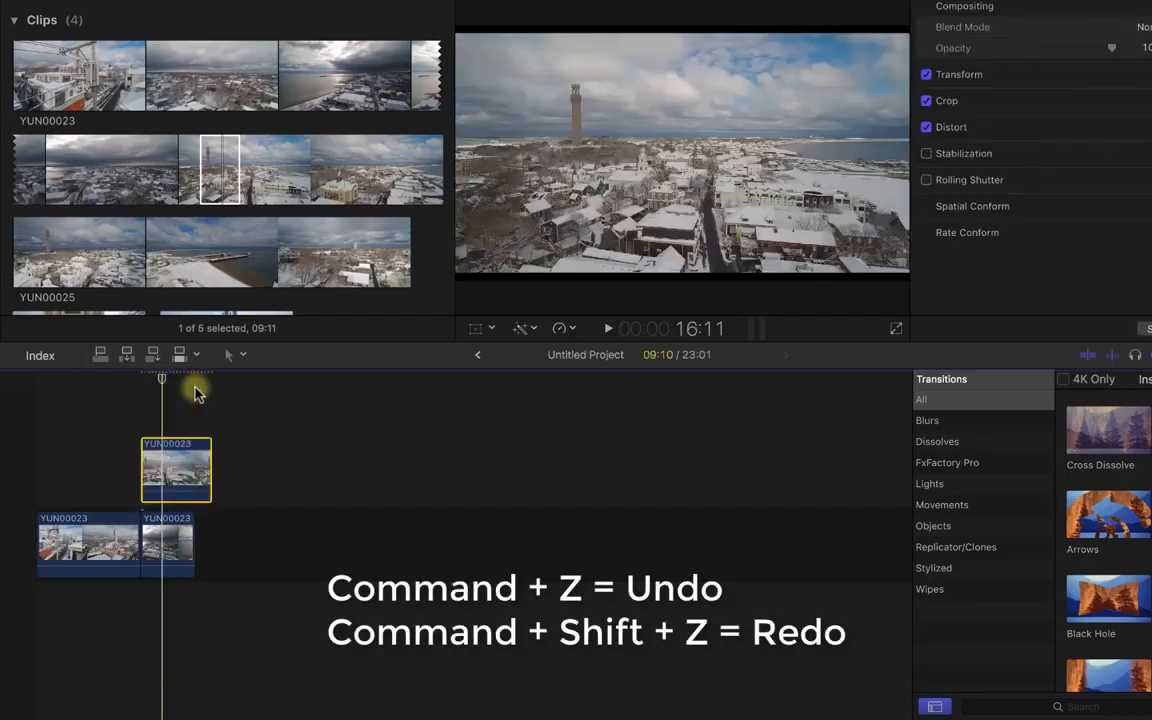
pyautogui.press('super+z')
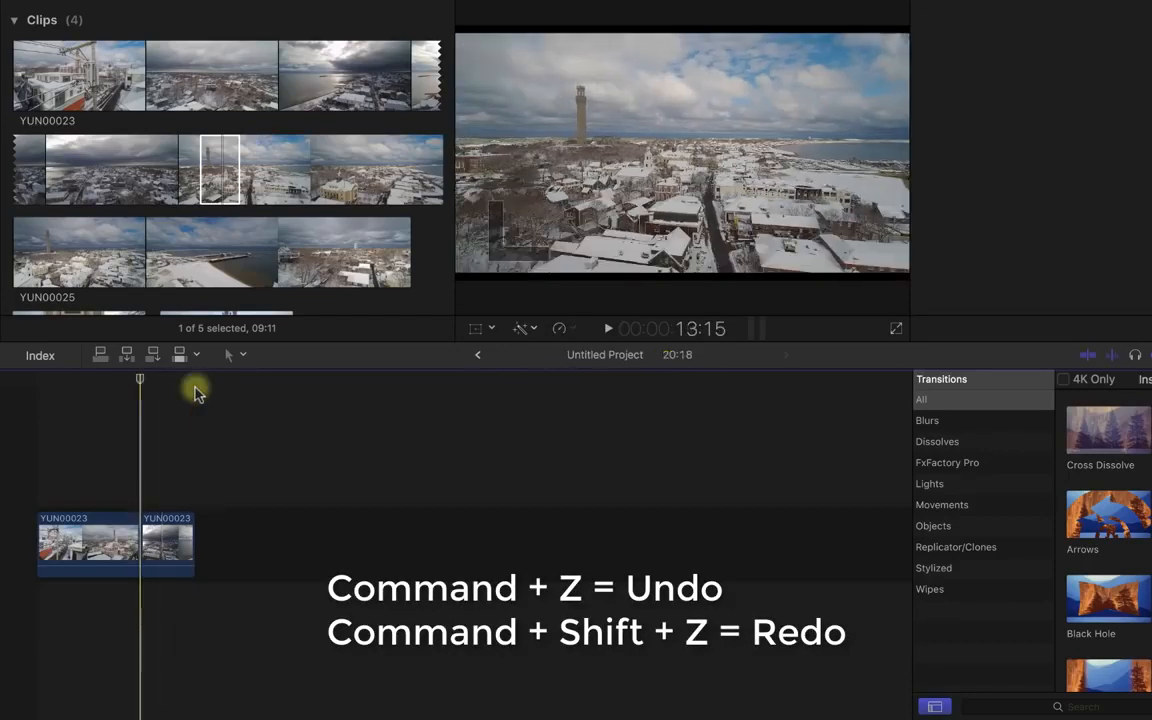
pyautogui.press('super+z')
pyautogui.press('super+z')
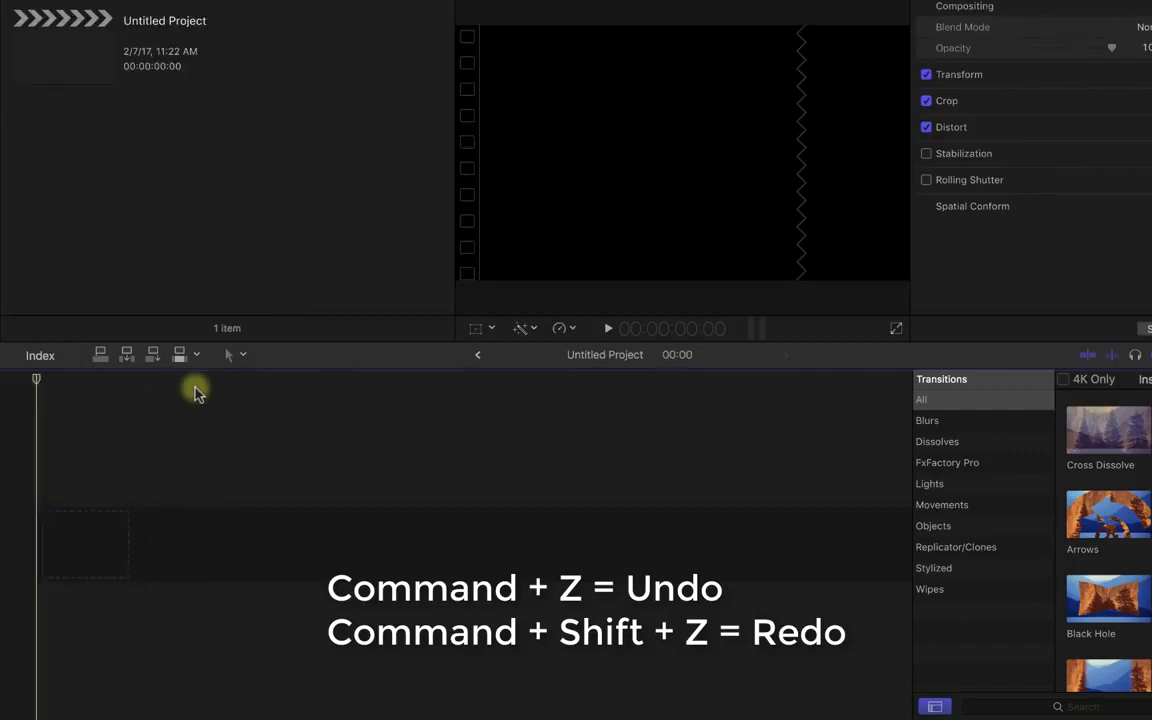
pyautogui.press('super+shift+z')
pyautogui.press('super+shift+z')
pyautogui.press('super+shift+z')
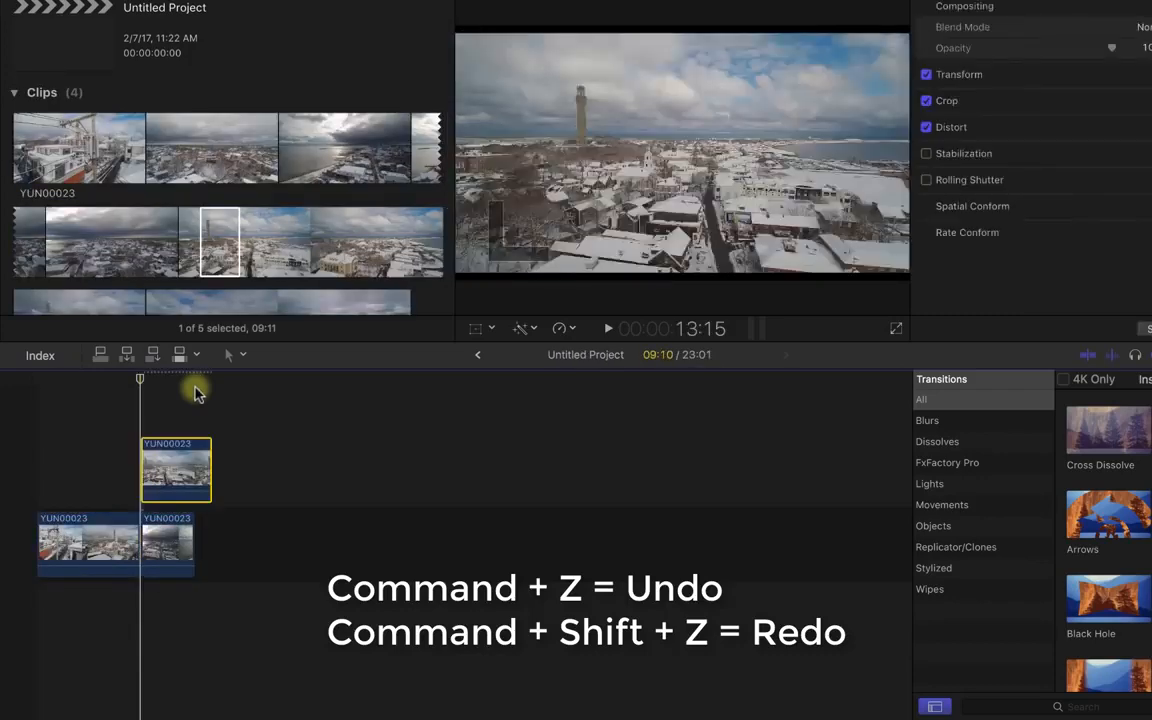
pyautogui.press('super+z')
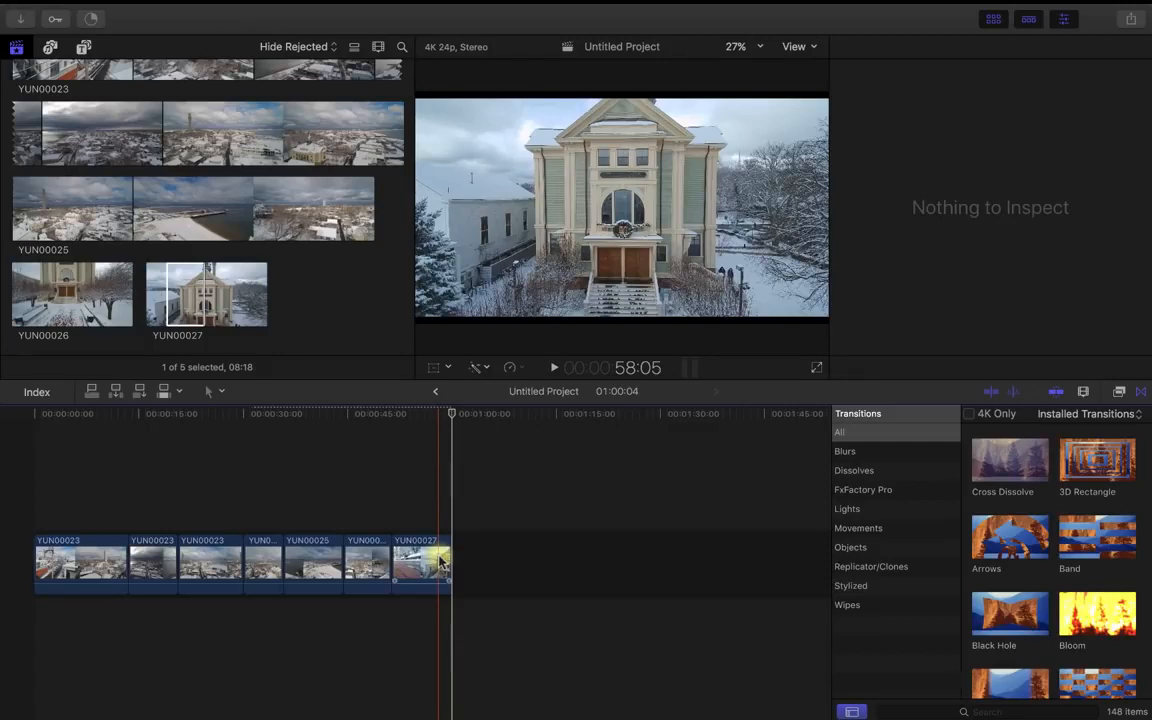
# Step: Examine the cut between the YUN00025 and YUN00027 clips at 51:11 at frame level, and return to an overview of all clips
pyautogui.click(398, 504)
pyautogui.press('super+equal')
pyautogui.press('super+equal')
pyautogui.press('super+equal')
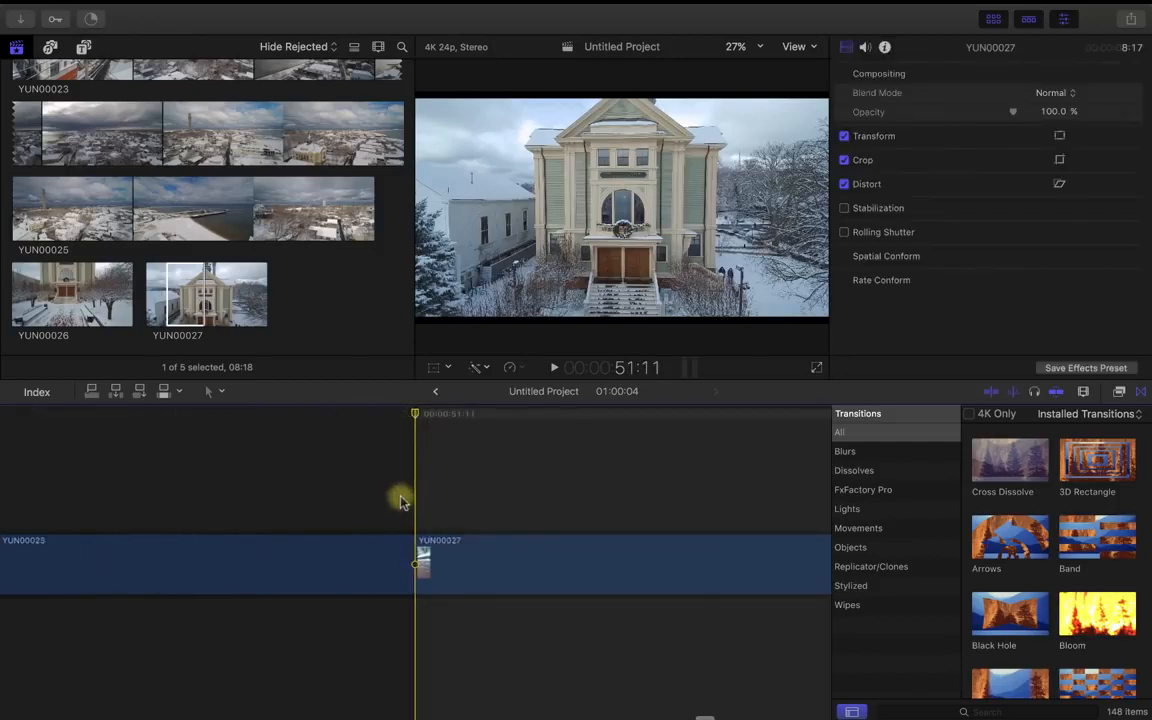
pyautogui.press('super+minus')
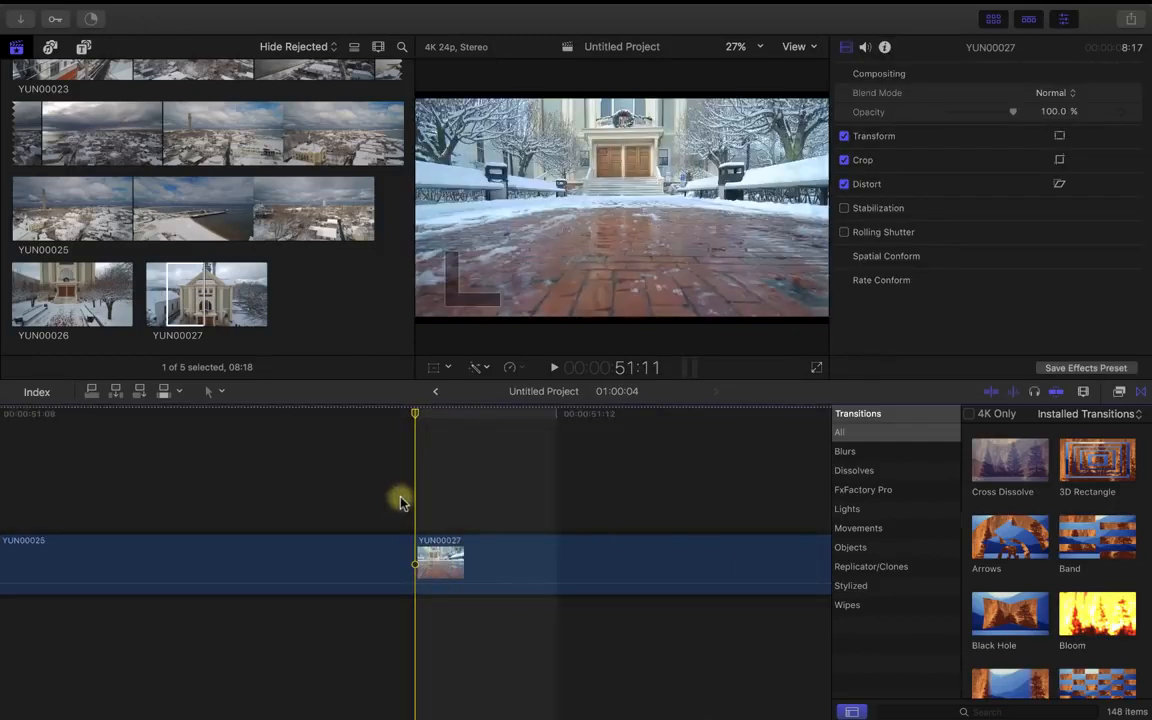
pyautogui.press('super+minus')
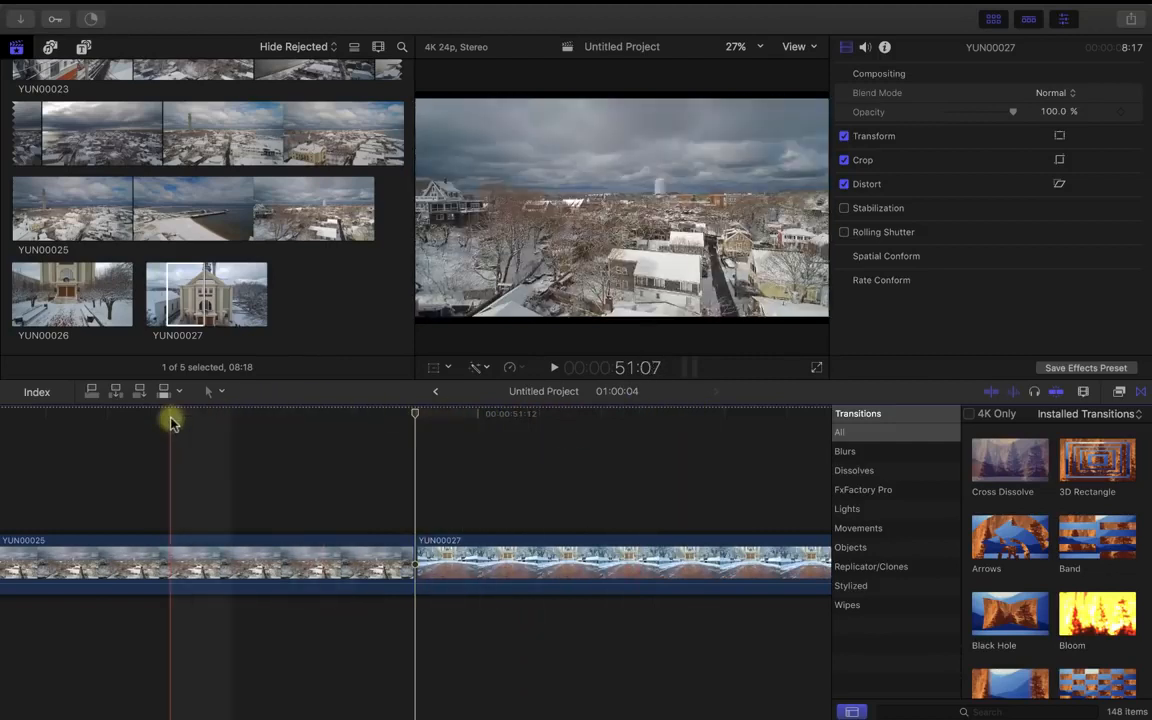
pyautogui.press('super+minus')
pyautogui.press('super+minus')
pyautogui.press('super+minus')
pyautogui.press('super+minus')
pyautogui.press('super+minus')
pyautogui.press('super+minus')
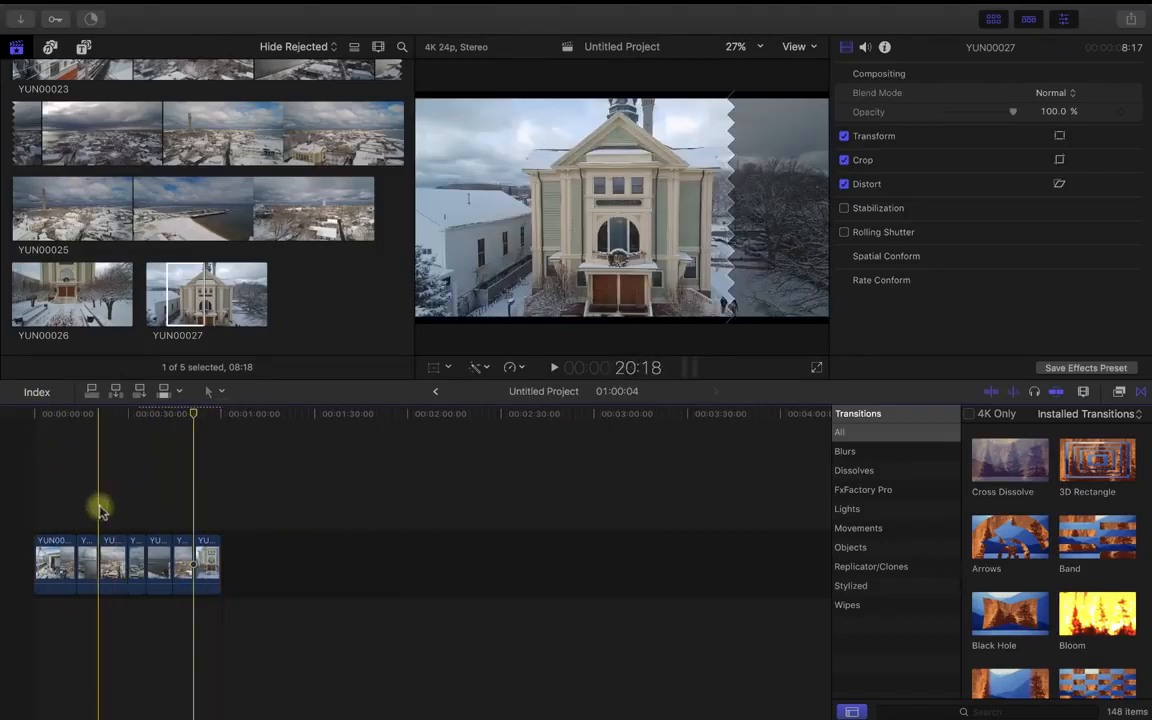
# Step: Select the first YUN00023 clip in the timeline and play its closing part to look for a cut point
pyautogui.click(56, 495)
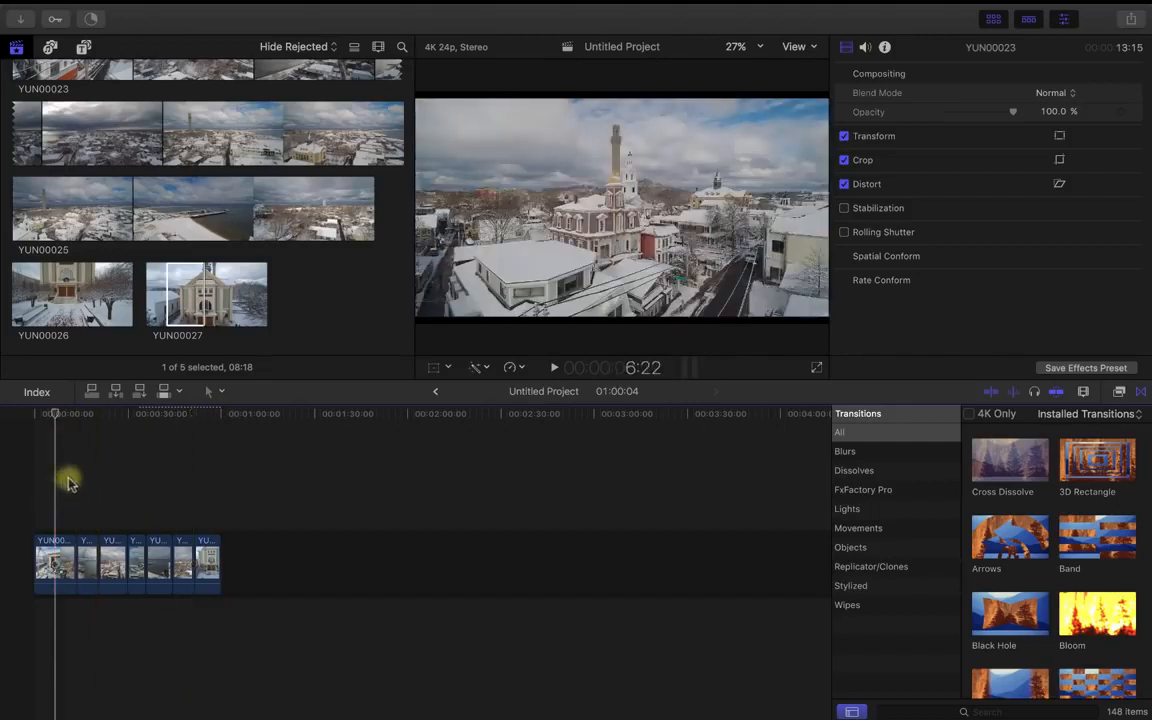
pyautogui.press('super+=')
pyautogui.hscroll(-3, 69, 481)
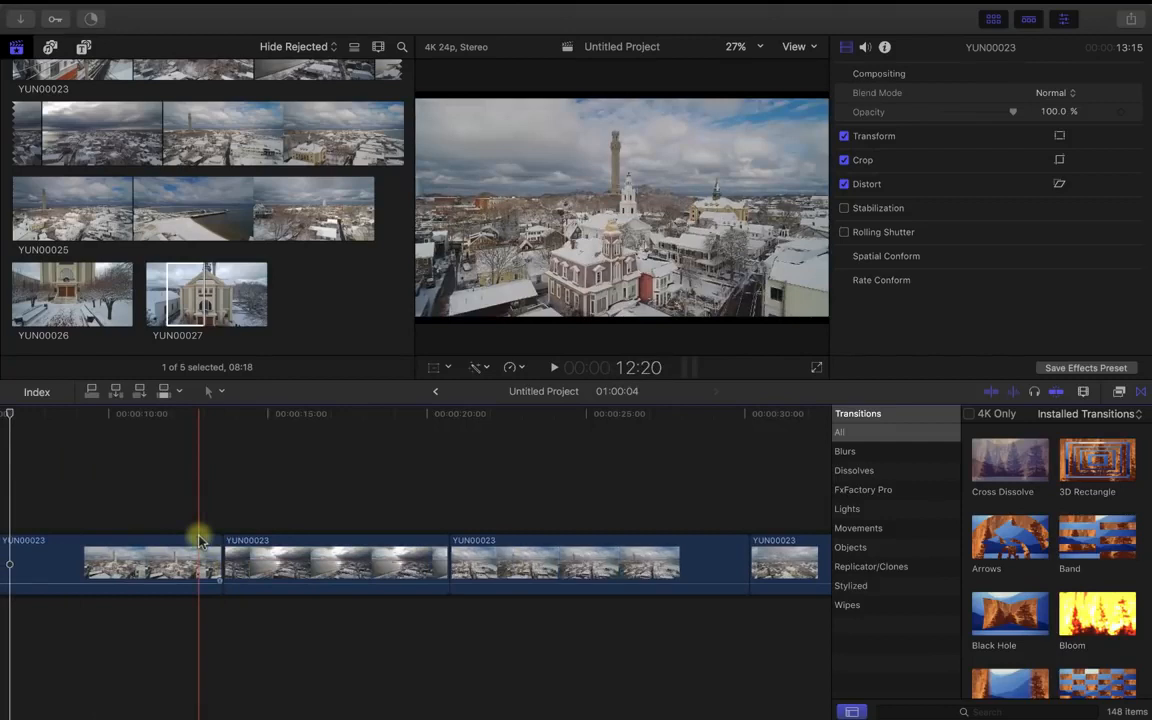
pyautogui.click(121, 558)
pyautogui.hscroll(-2, 121, 560)
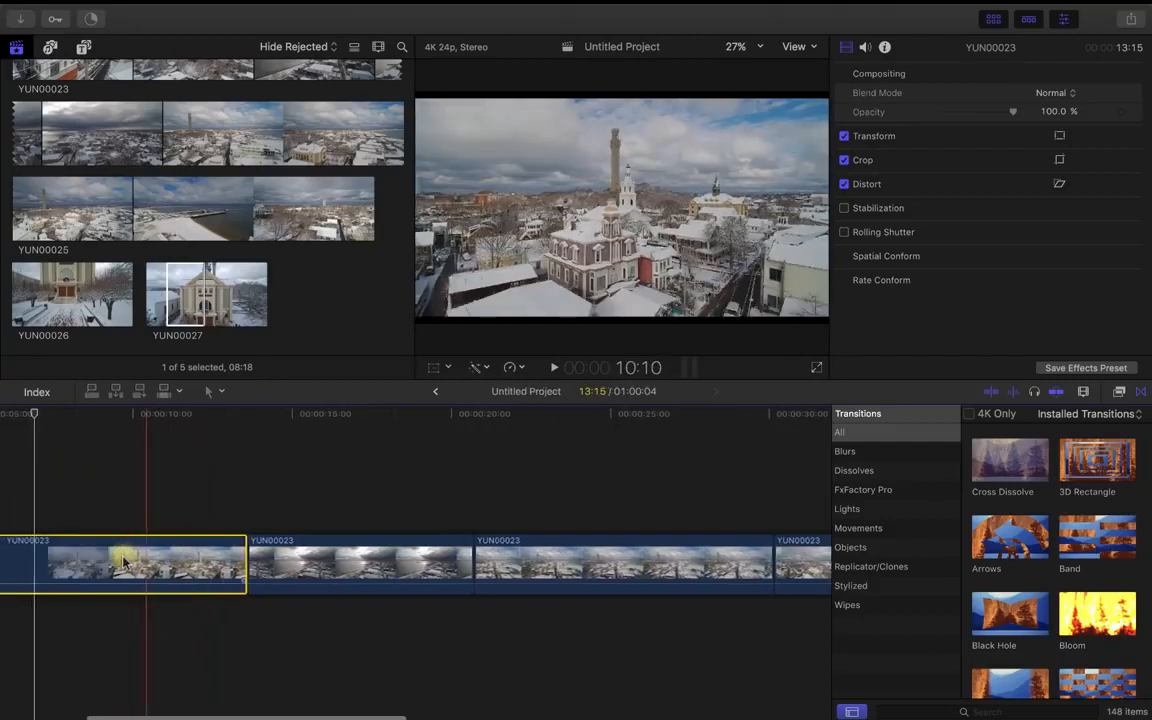
pyautogui.press('space')
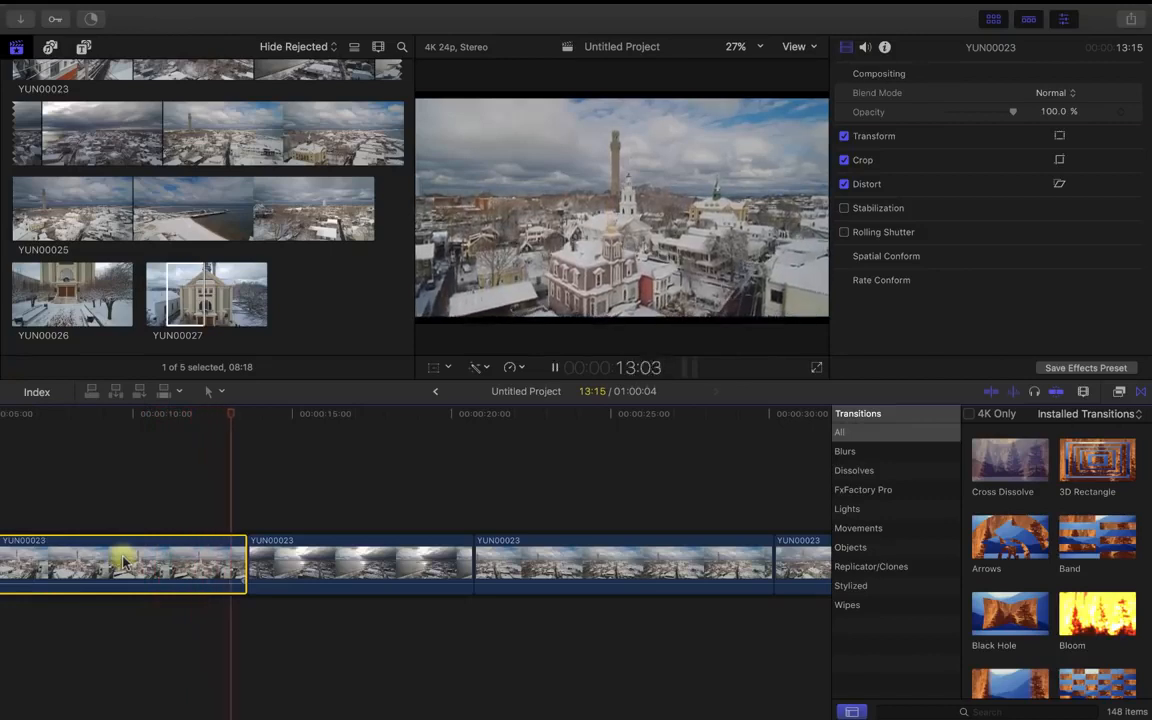
pyautogui.press('space')
# Step: Split the first timeline clip at 10:06 with the Blade tool
pyautogui.click(141, 413)
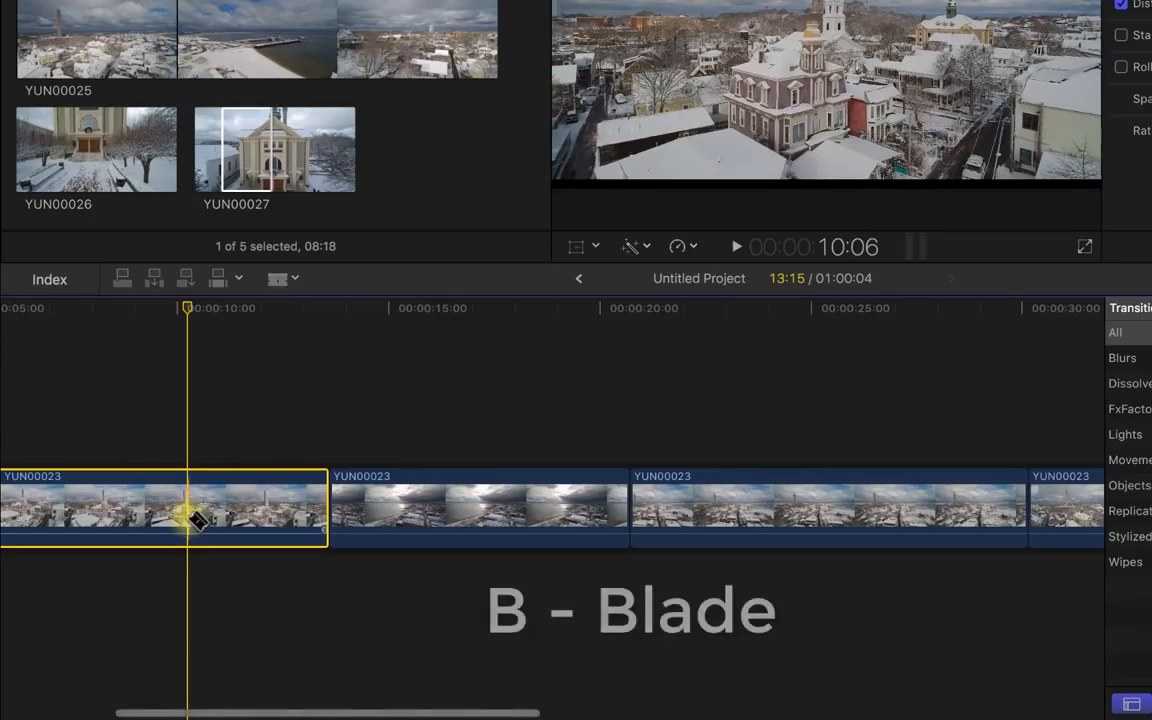
pyautogui.click(285, 280)
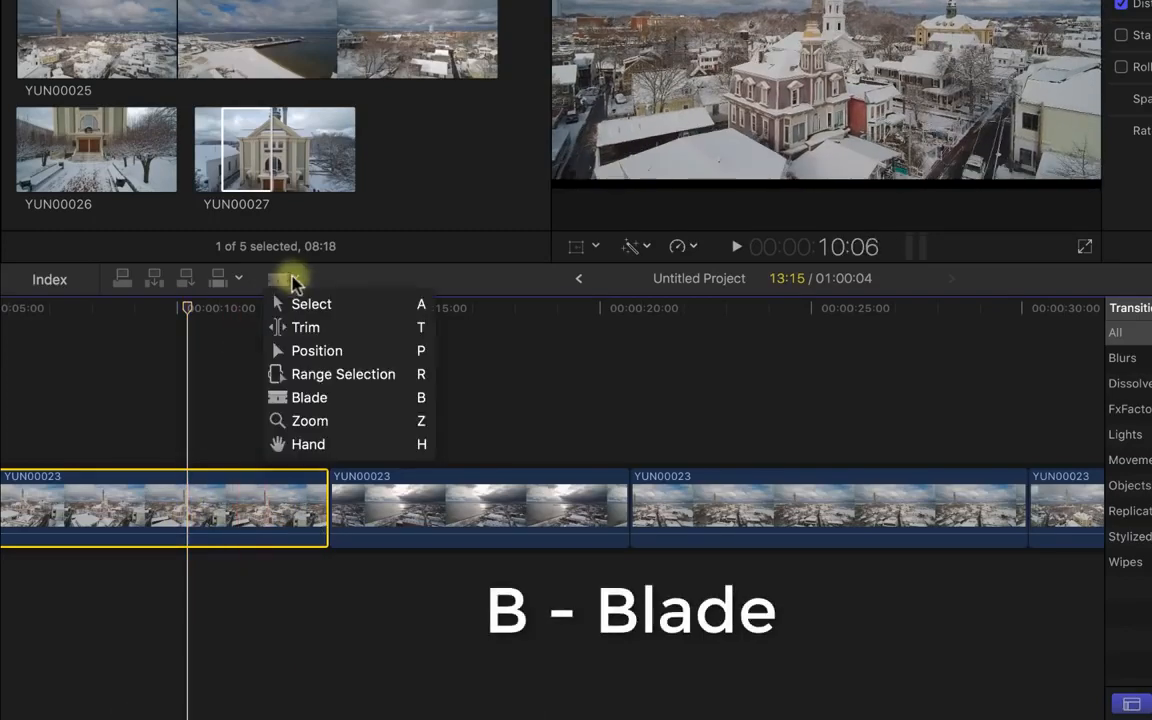
pyautogui.click(305, 328)
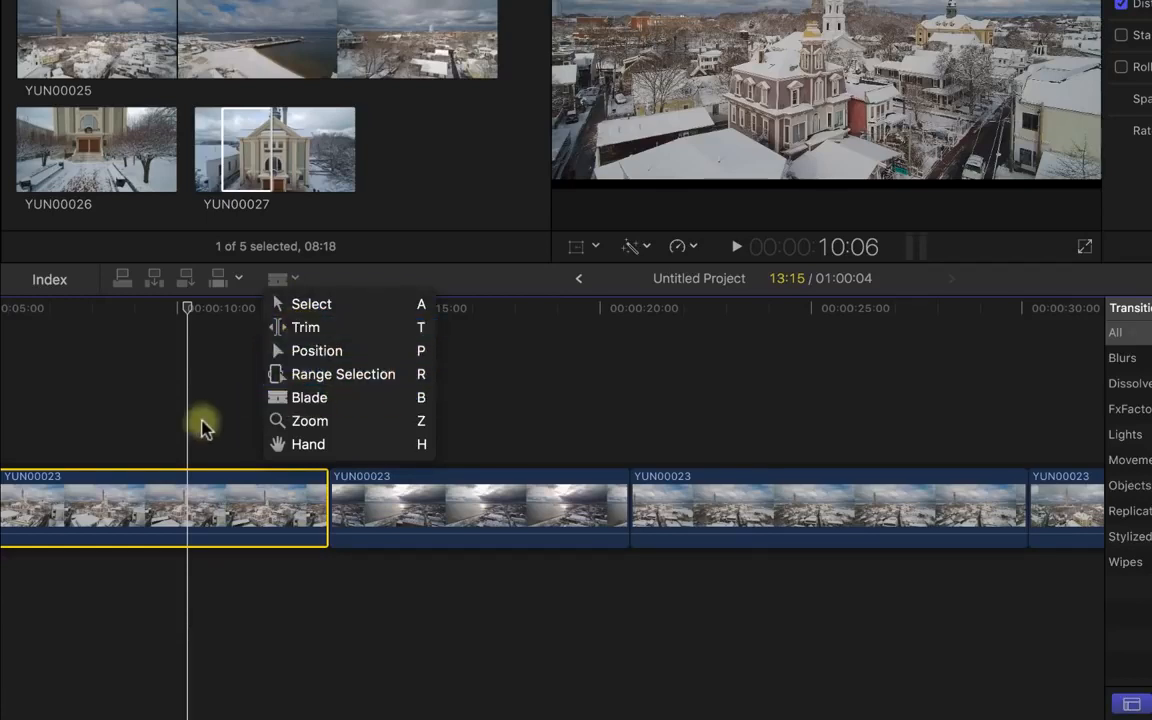
pyautogui.click(188, 505)
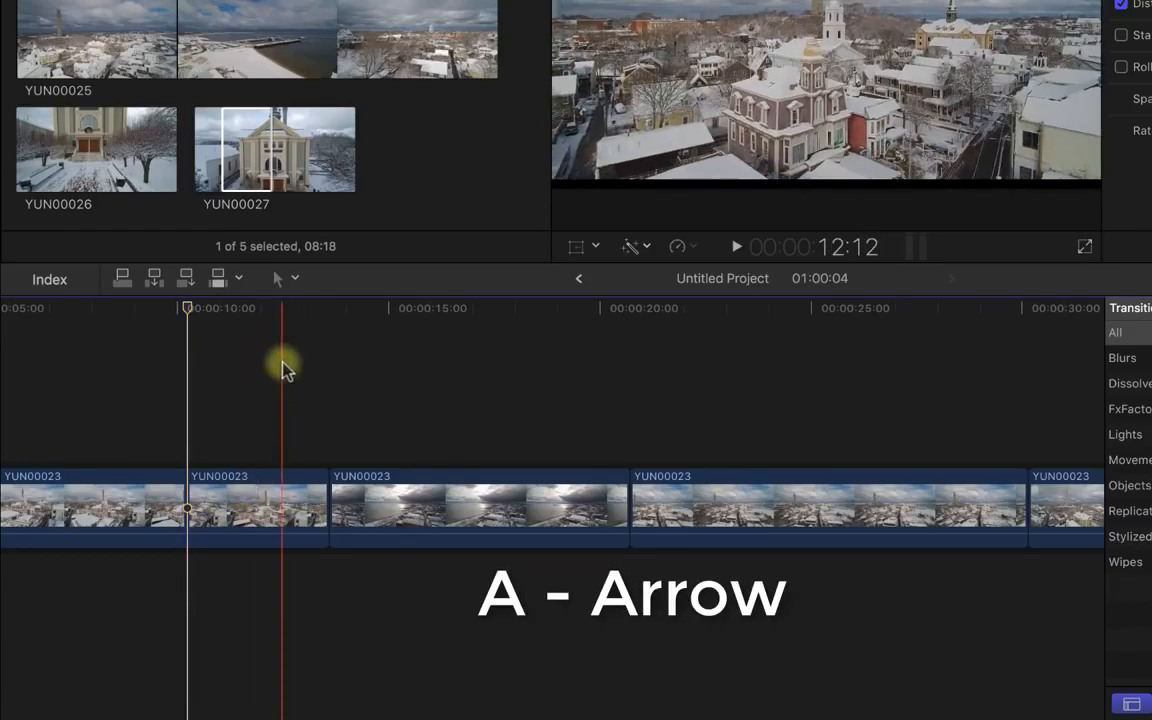
# Step: Try deleting the second piece of the split first clip with the Select tool, and undo both the deletion and the split
pyautogui.press('a')
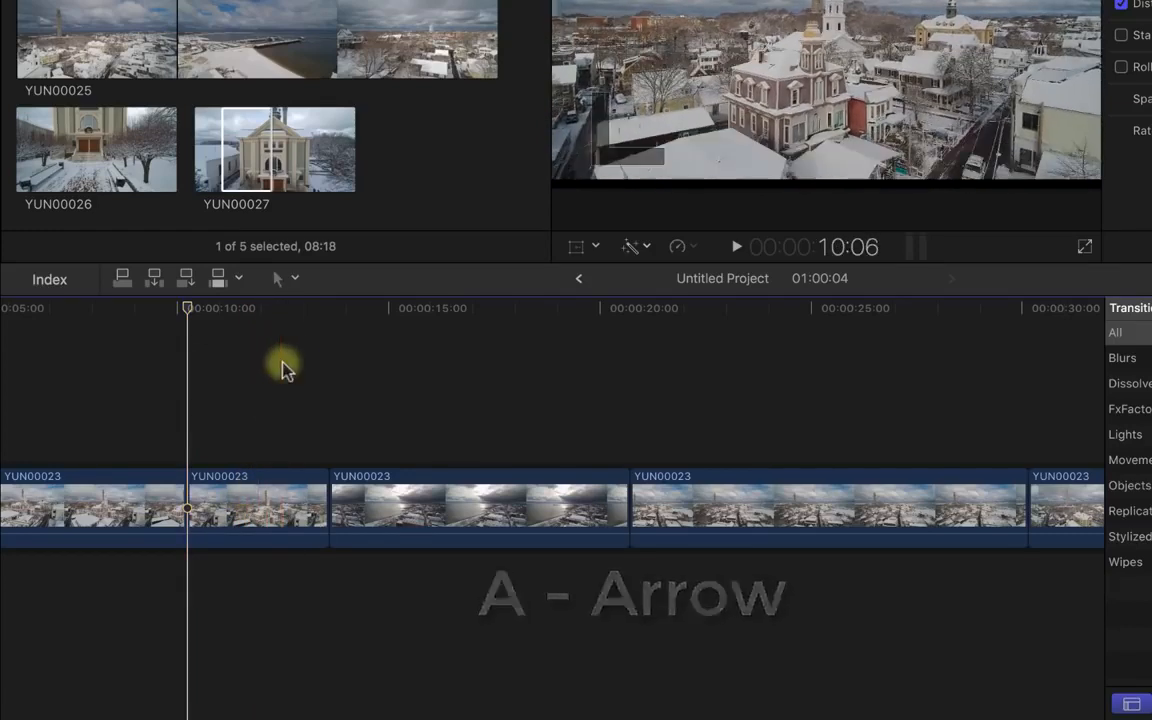
pyautogui.click(105, 505)
pyautogui.click(257, 506)
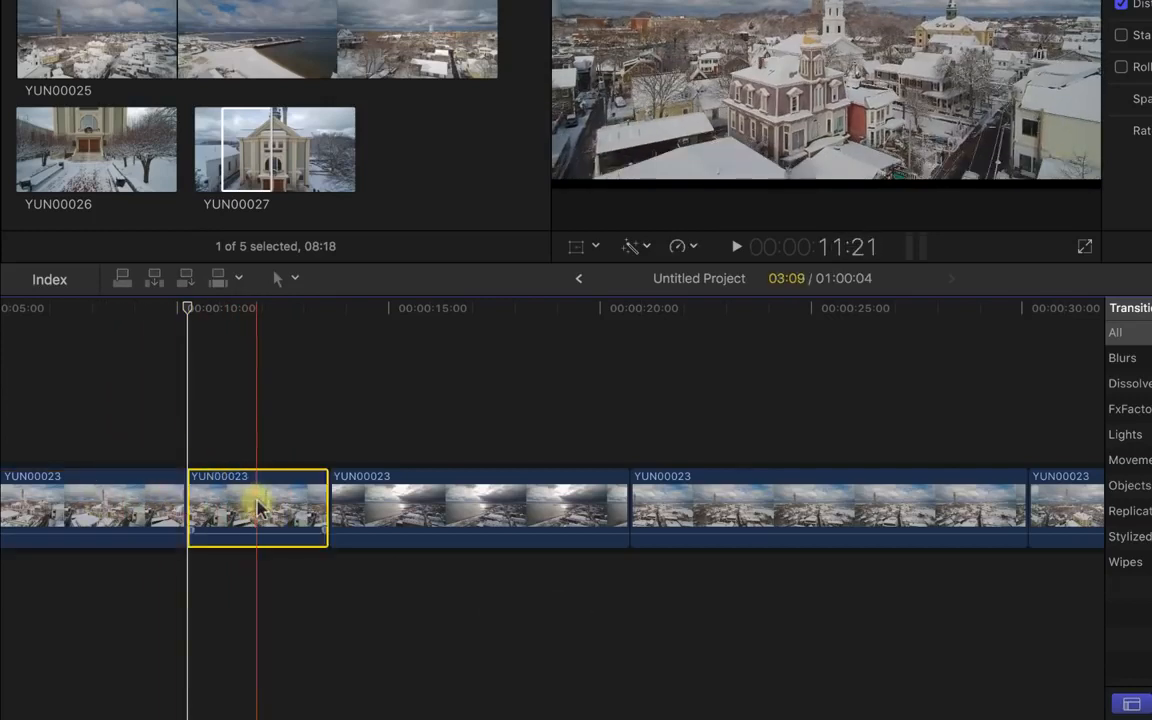
pyautogui.click(116, 475)
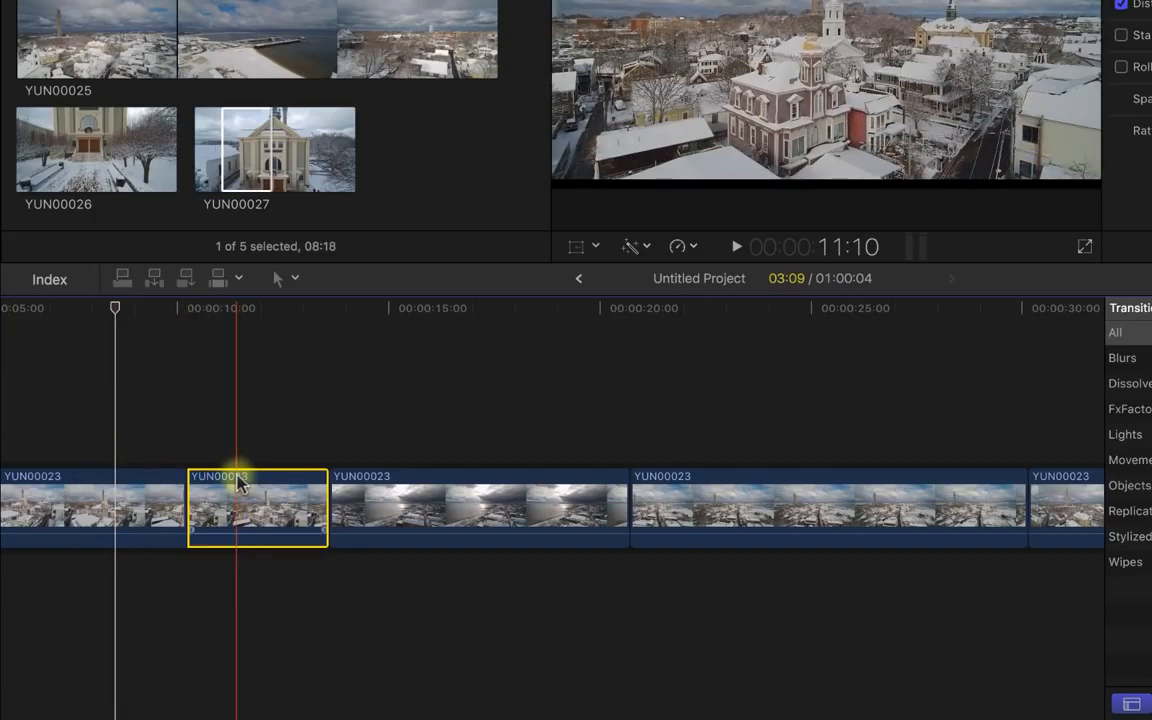
pyautogui.press('Delete')
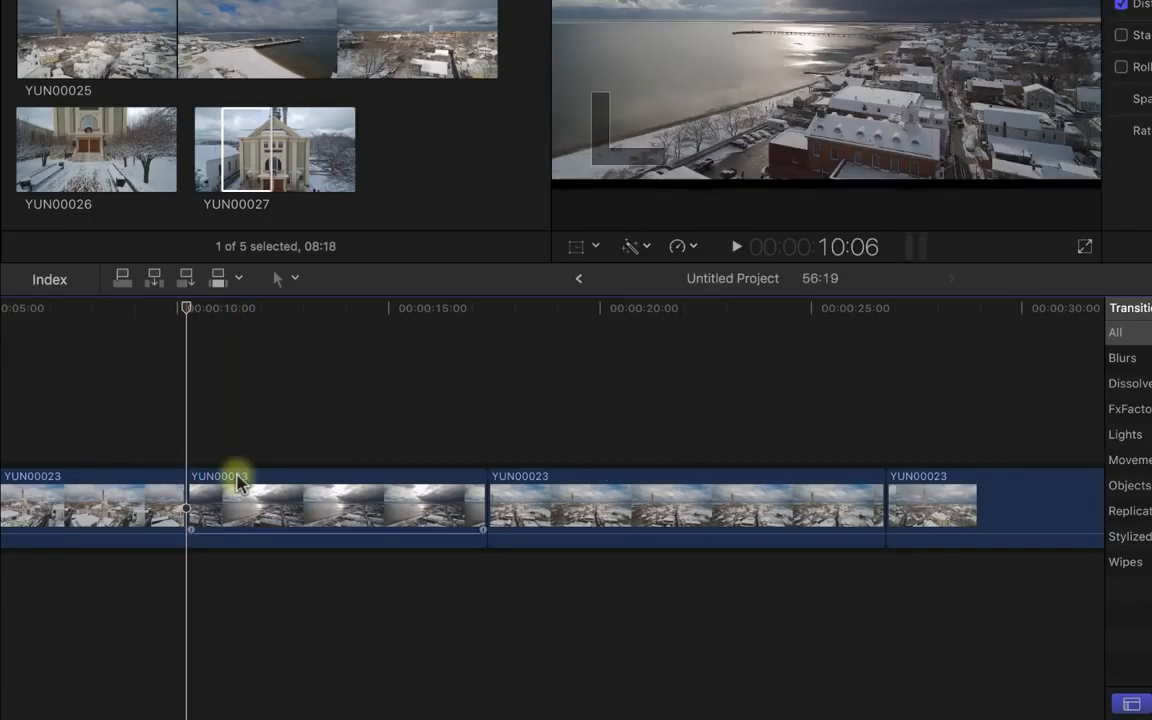
pyautogui.press('super+z')
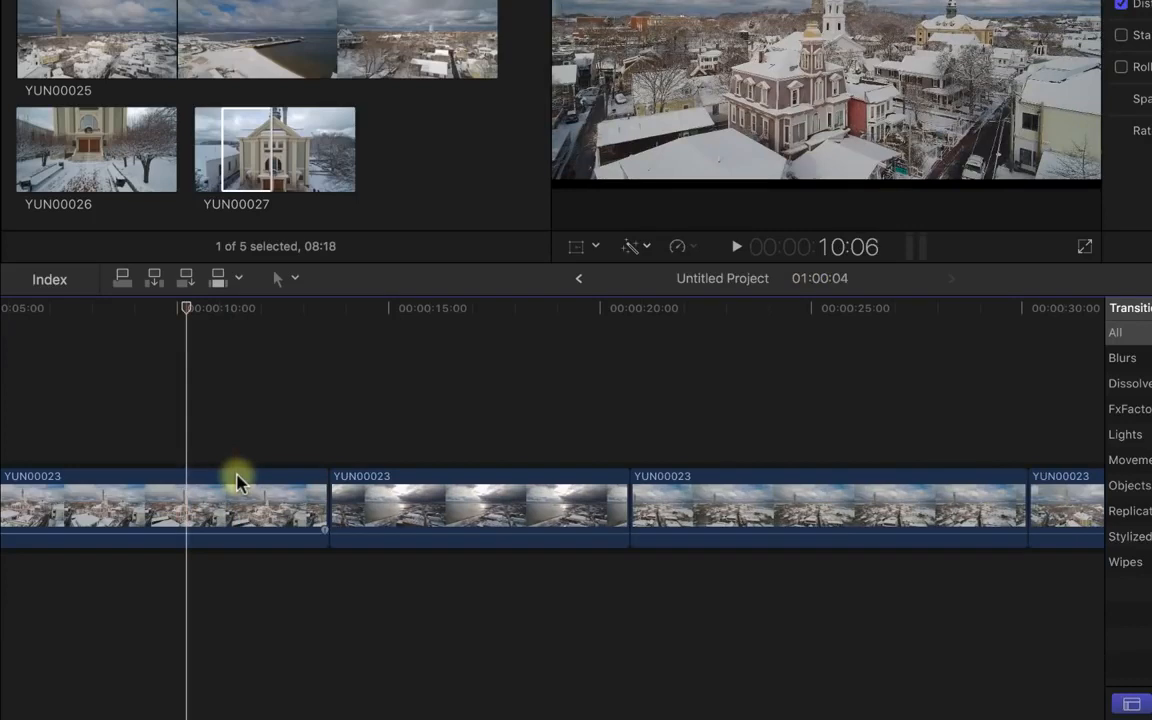
# Step: Trim 1:03 off the end of the first YUN00023 clip so that it ends at 12:12
pyautogui.click(237, 503)
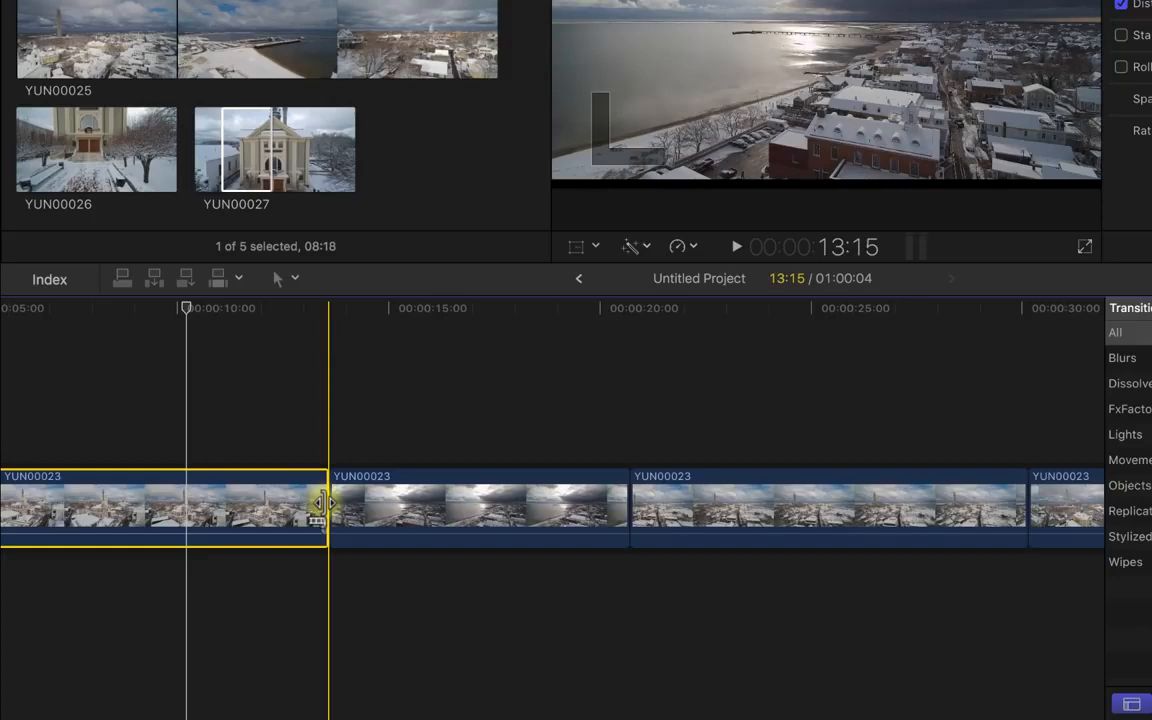
pyautogui.moveTo(320, 503); pyautogui.dragTo(274, 492)
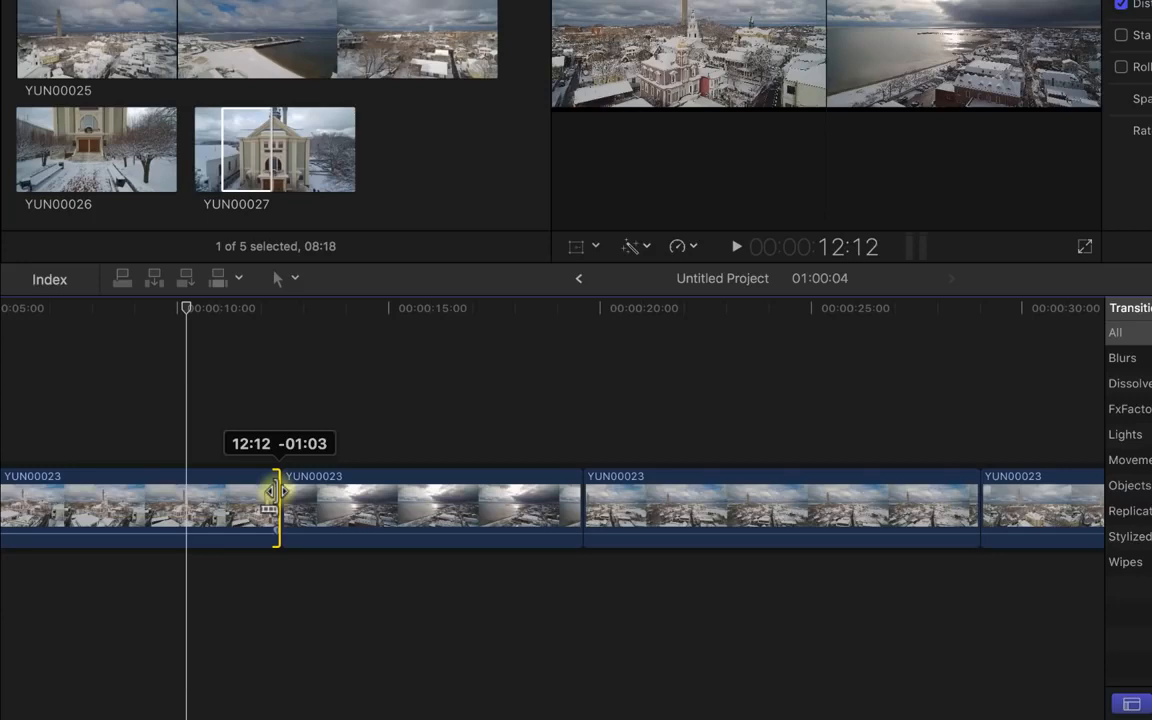
pyautogui.moveTo(275, 491); pyautogui.dragTo(275, 491)
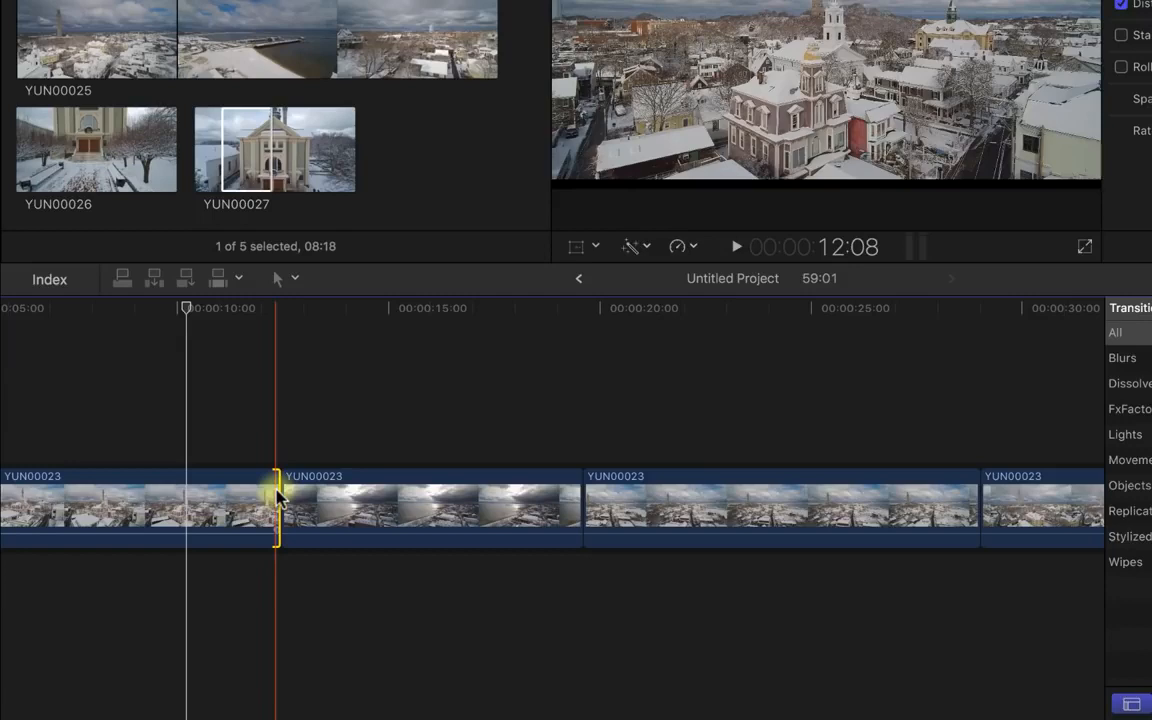
# Step: Zoom into the timeline at the second YUN00023 clip with the Zoom tool, and fit the whole project back in view
pyautogui.press('z')
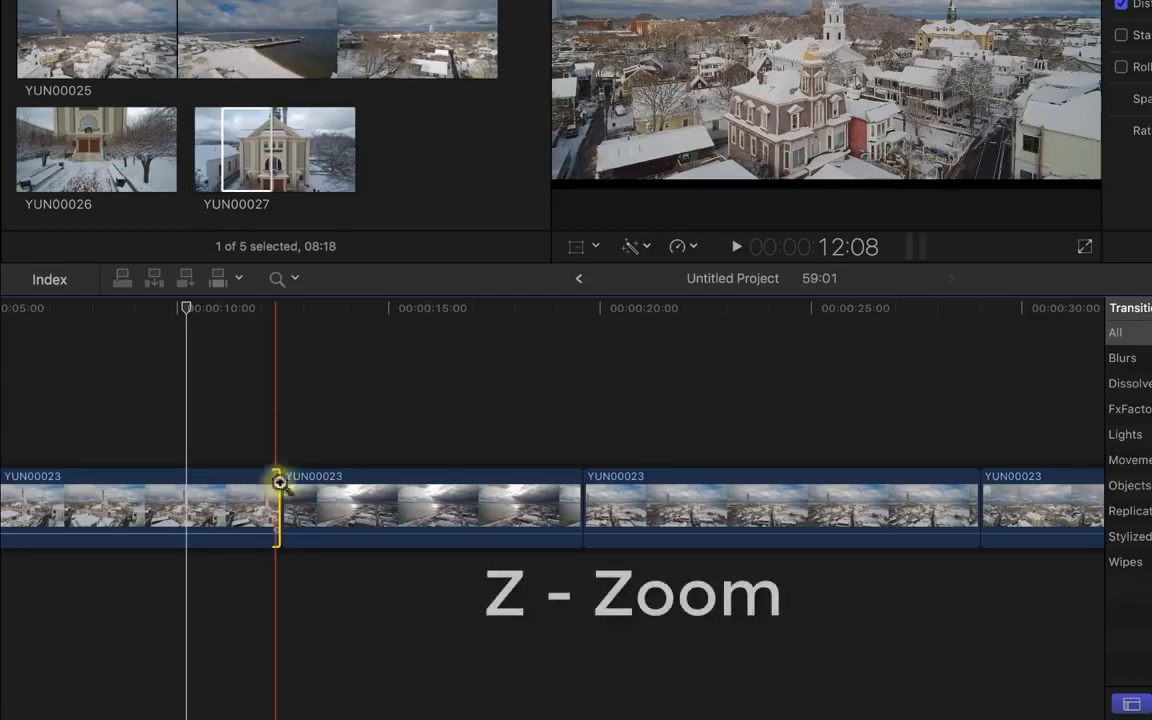
pyautogui.click(532, 478)
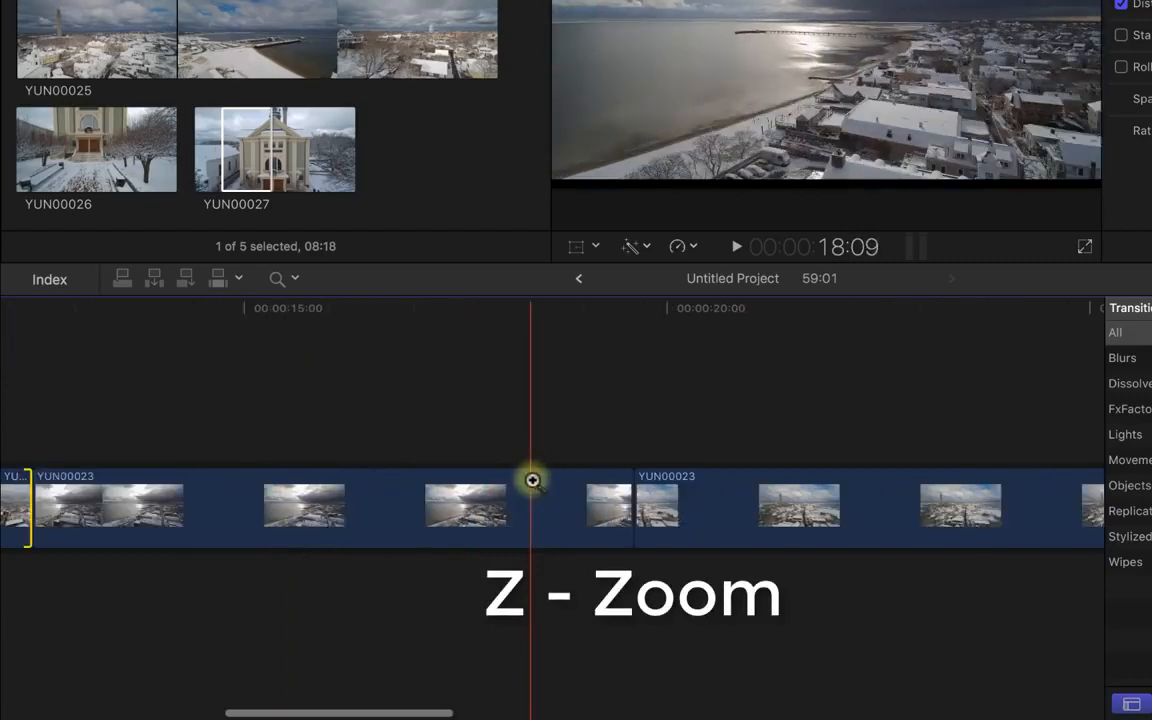
pyautogui.rightClick(532, 498)
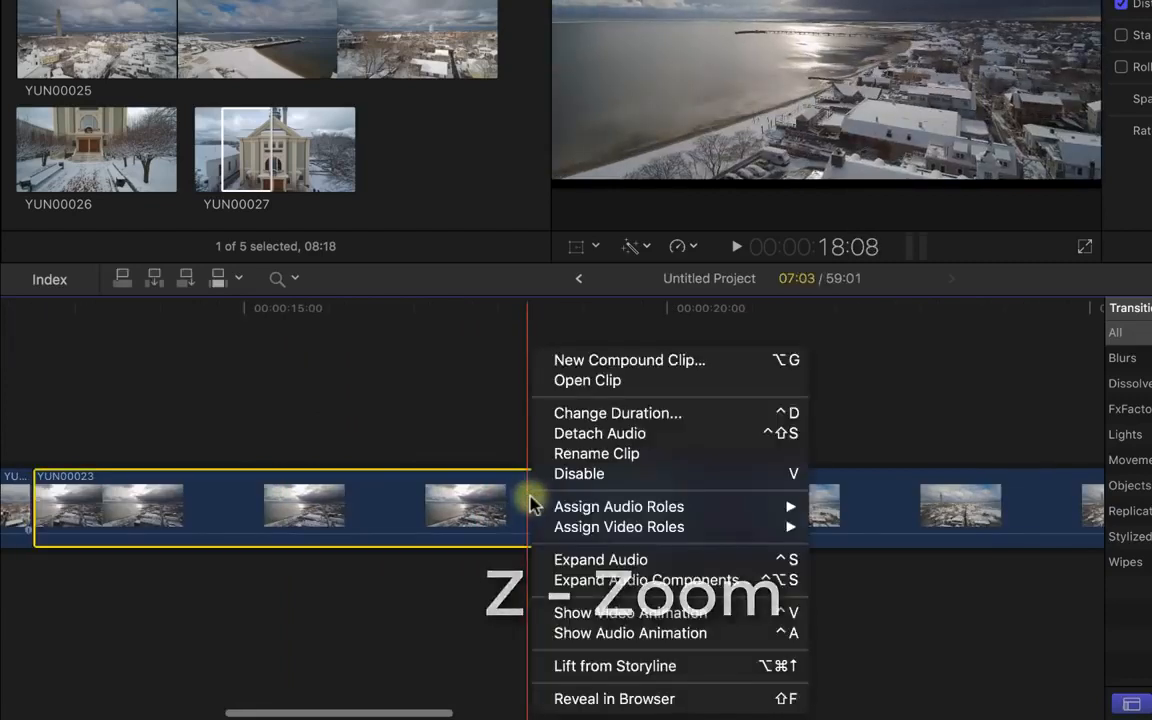
pyautogui.click(450, 404)
pyautogui.hotkey('shift', 'z')
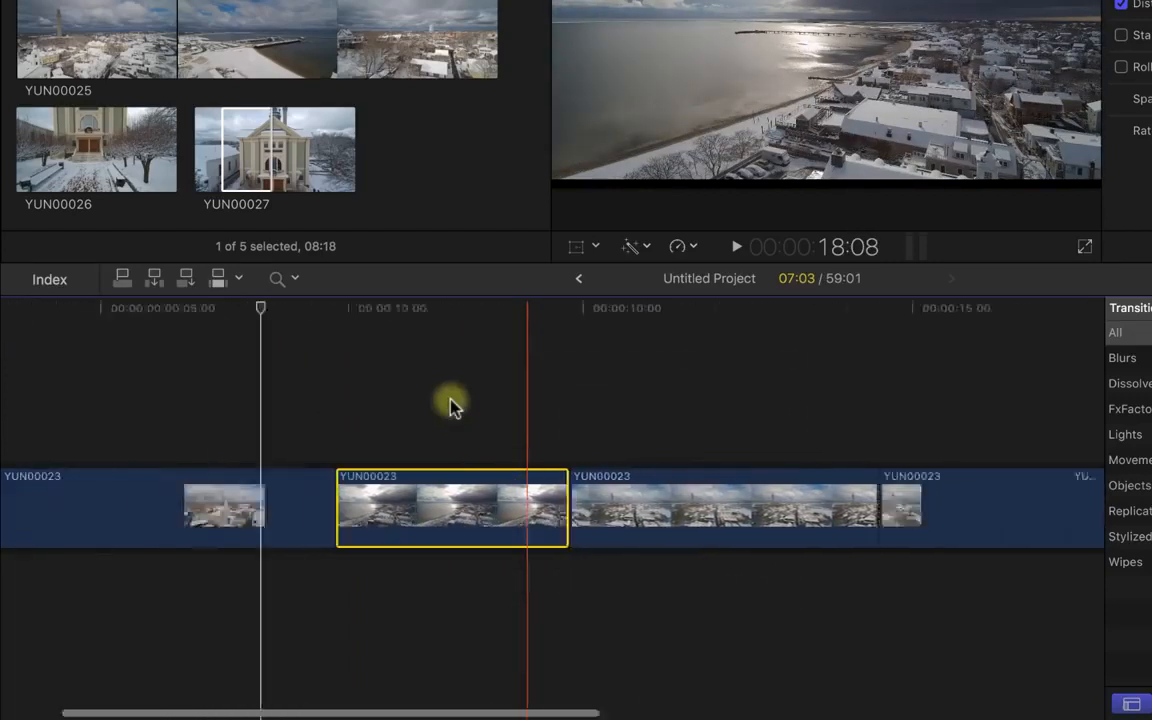
# Step: Move the second YUN00023 clip above the first storyline clip as a connected clip, and toggle its disabled state after scrubbing over it
pyautogui.press('a')
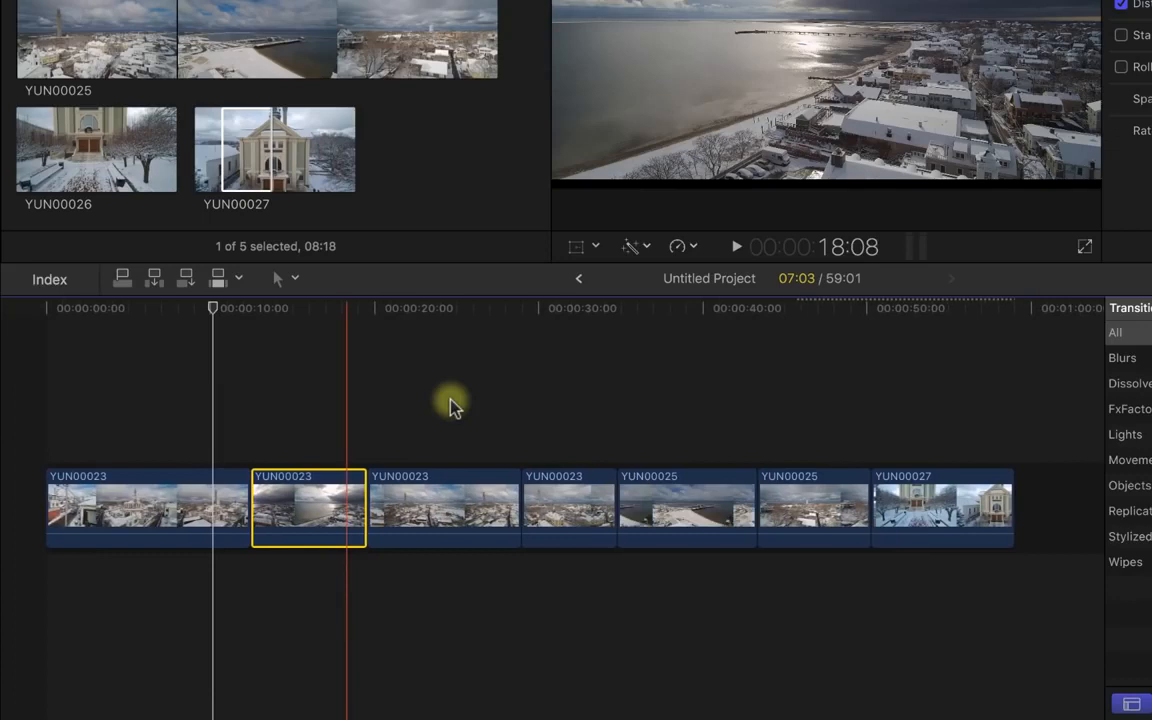
pyautogui.moveTo(312, 503); pyautogui.dragTo(262, 425)
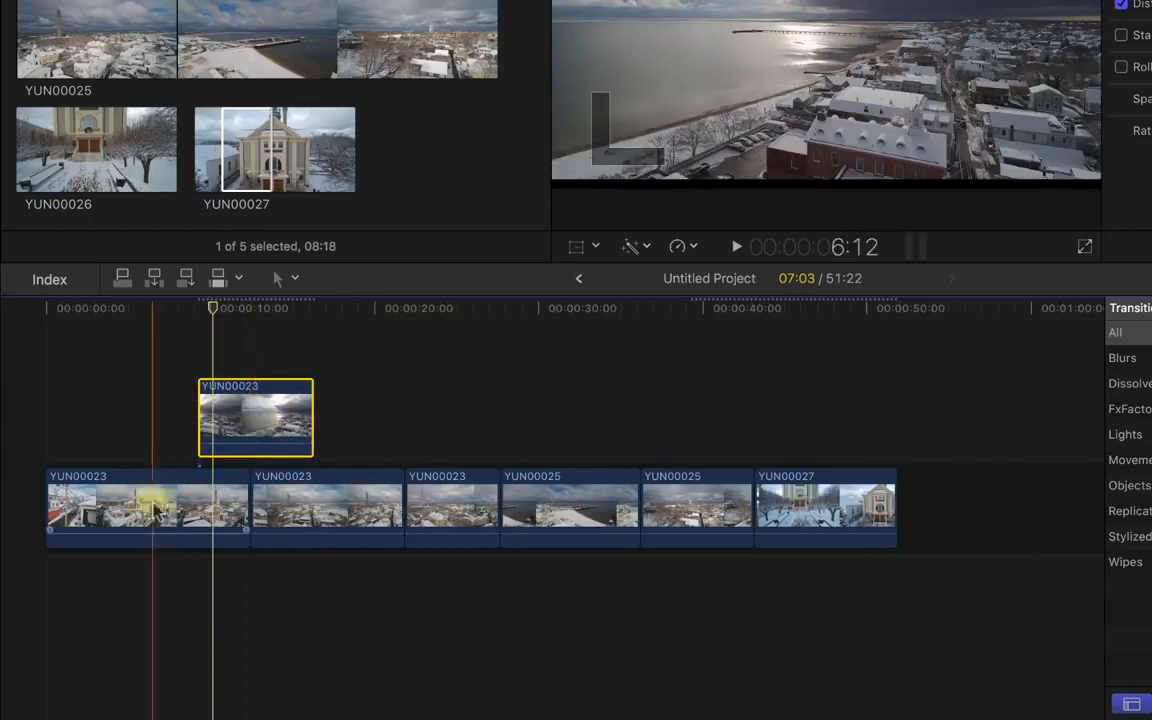
pyautogui.click(164, 314)
pyautogui.moveTo(163, 316); pyautogui.dragTo(277, 330)
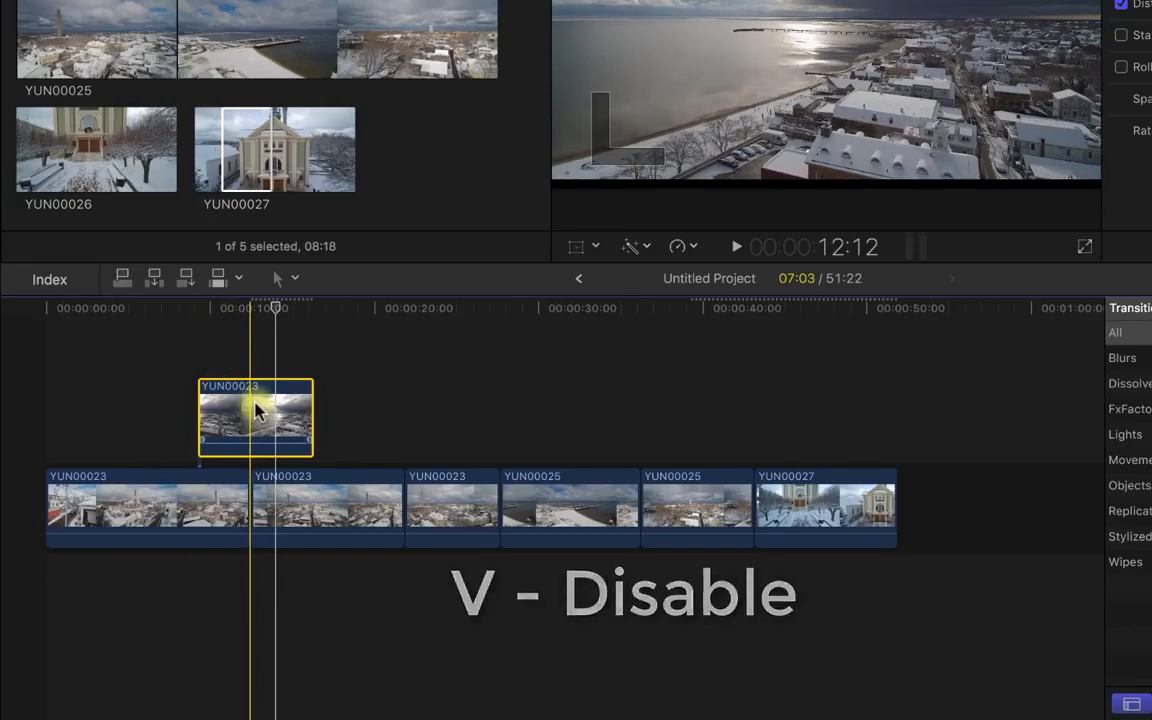
pyautogui.press('v')
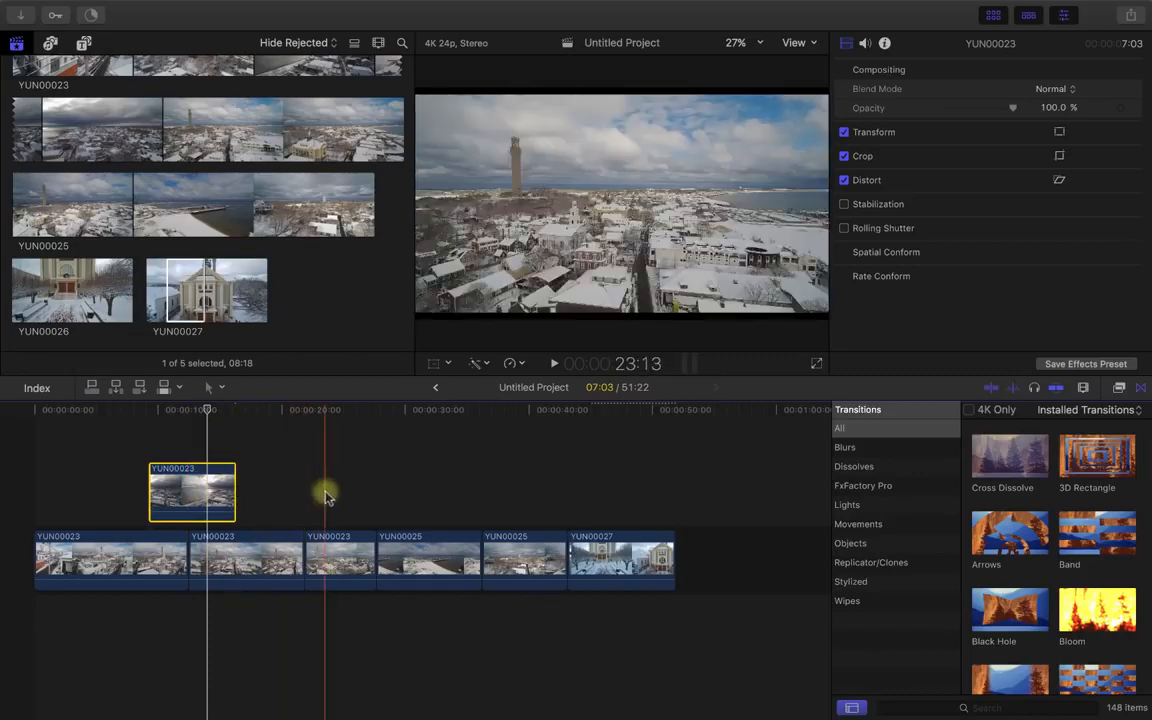
# Step: Move the connected YUN00023 clip above the start of the first YUN00025 clip, and fine-tune its position with snapping turned off
pyautogui.moveTo(235, 415); pyautogui.dragTo(384, 433)
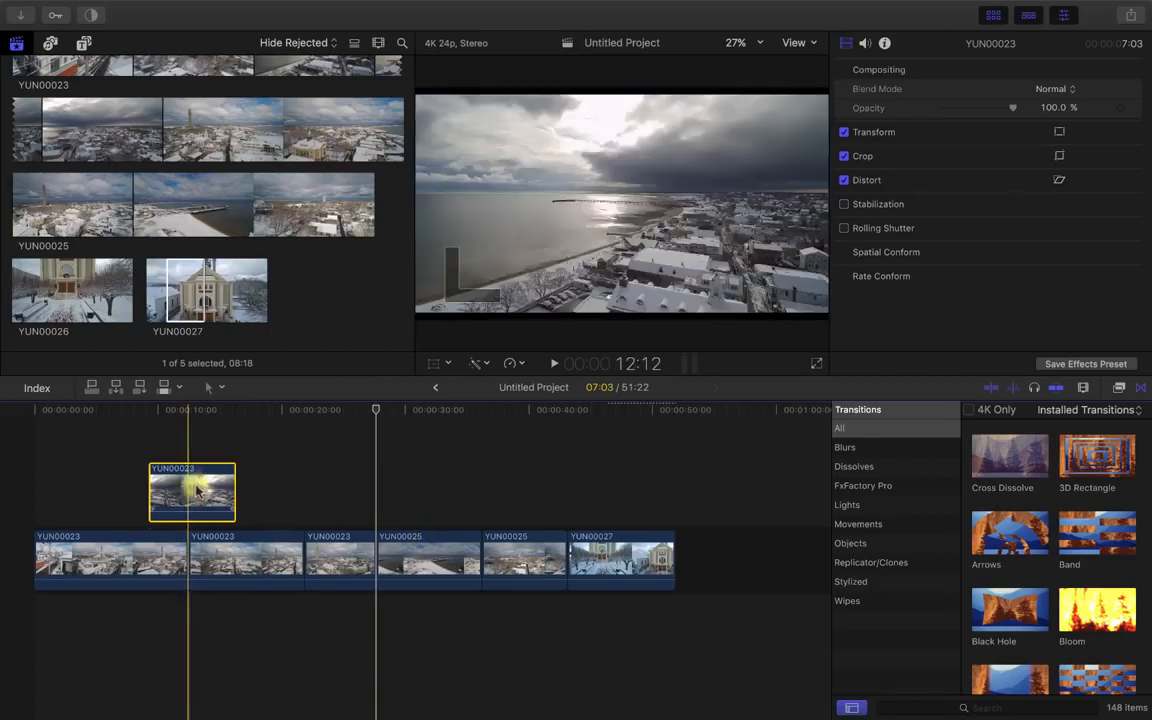
pyautogui.moveTo(188, 485); pyautogui.dragTo(418, 489)
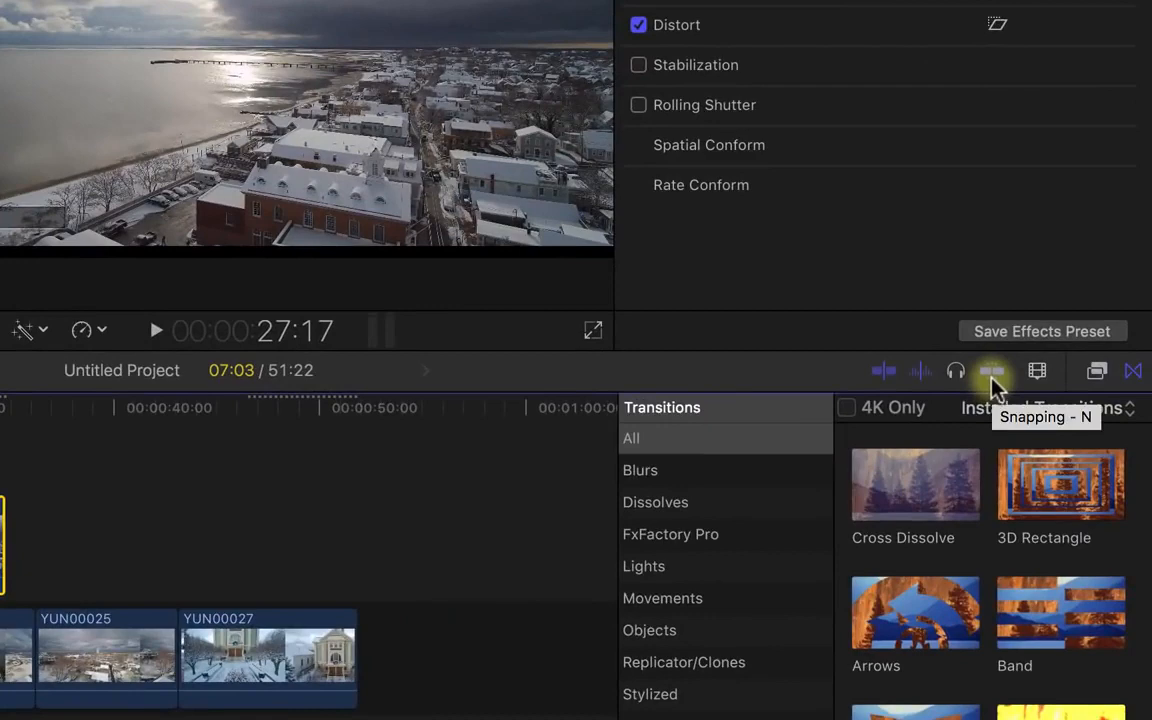
pyautogui.click(992, 376)
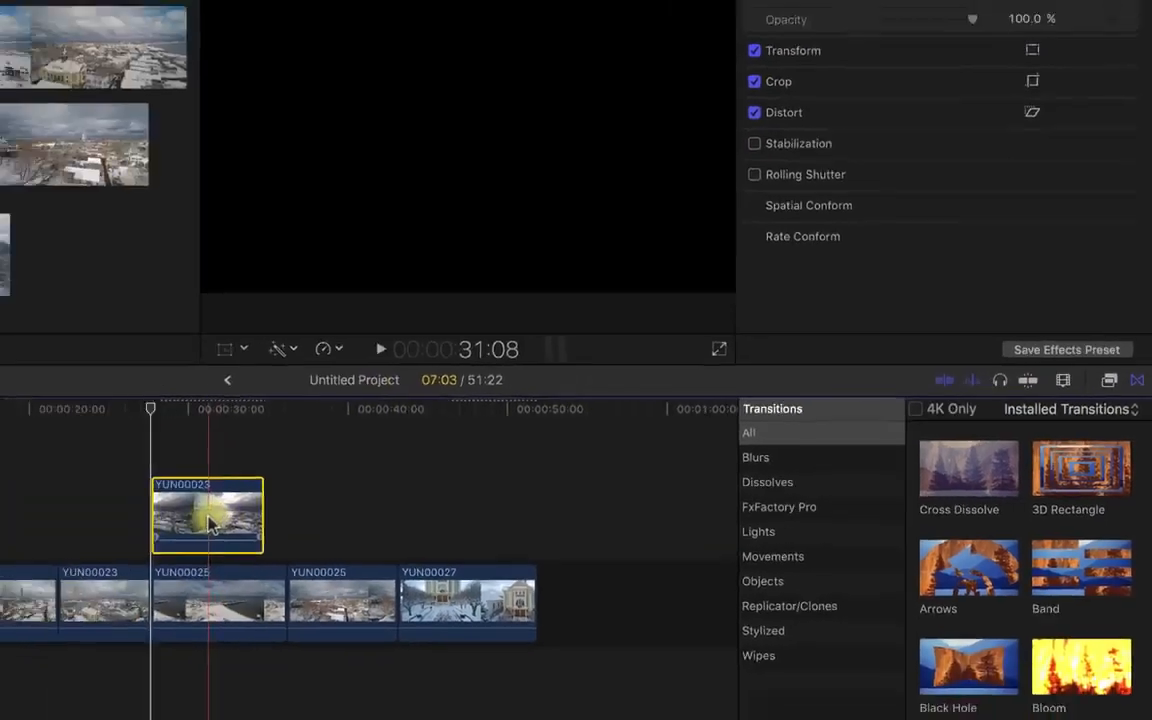
pyautogui.moveTo(210, 522)
pyautogui.mouseDown()
pyautogui.moveTo(162, 520)
pyautogui.moveTo(205, 519)
pyautogui.mouseUp()
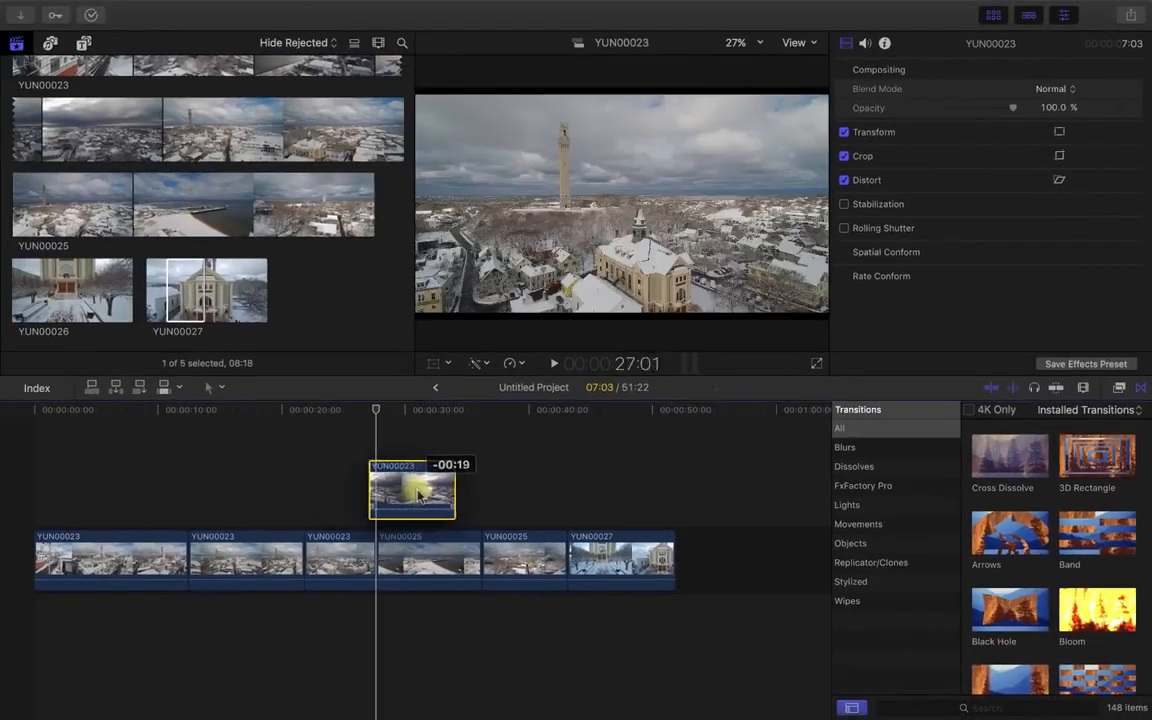
pyautogui.moveTo(418, 494)
pyautogui.mouseDown()
pyautogui.moveTo(410, 500)
pyautogui.moveTo(424, 498)
pyautogui.mouseUp()
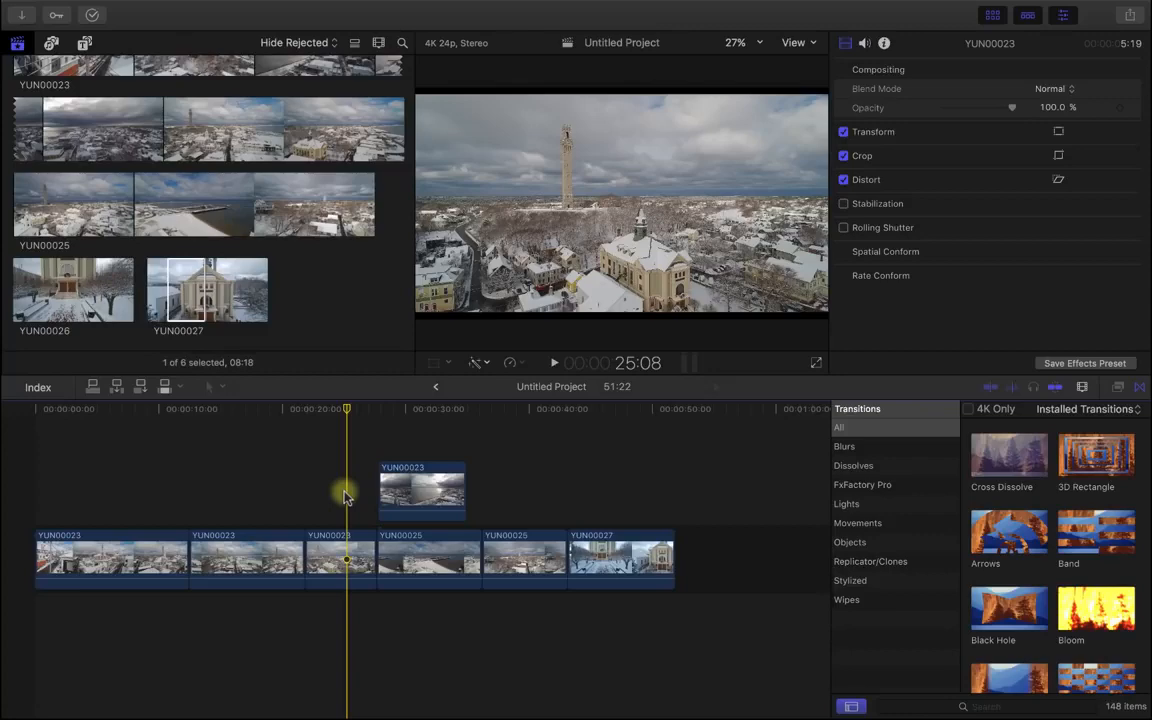
# Step: Leave full screen and add Beyond The Horizon-AGsoundtrax.mp3 from Finder below the first clip at the start of the timeline
pyautogui.press('ctrl+super+f')
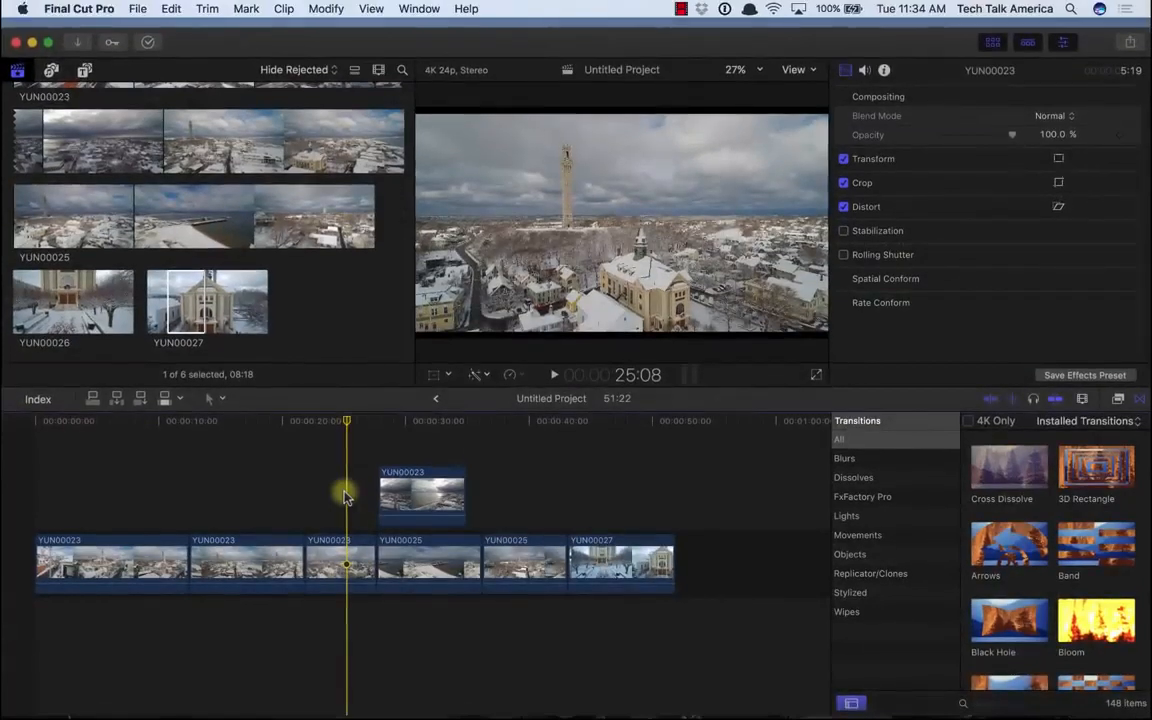
pyautogui.moveTo(337, 712)
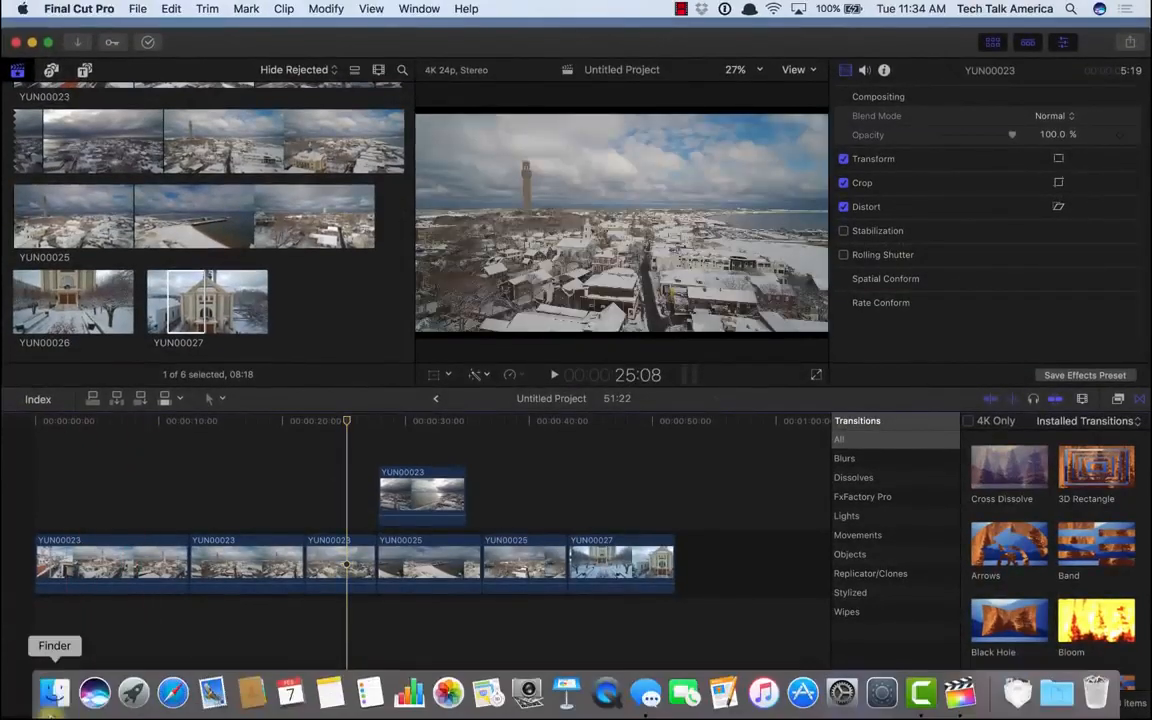
pyautogui.click(54, 692)
pyautogui.moveTo(612, 196)
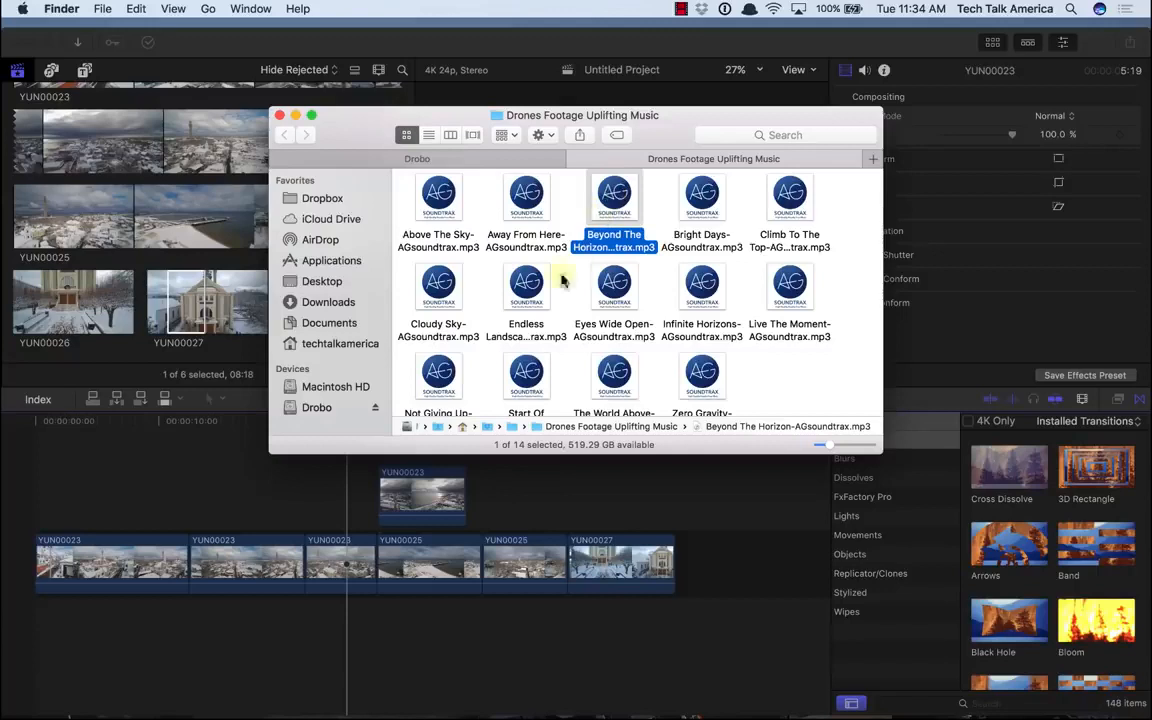
pyautogui.moveTo(600, 222); pyautogui.dragTo(31, 622)
pyautogui.click(88, 484)
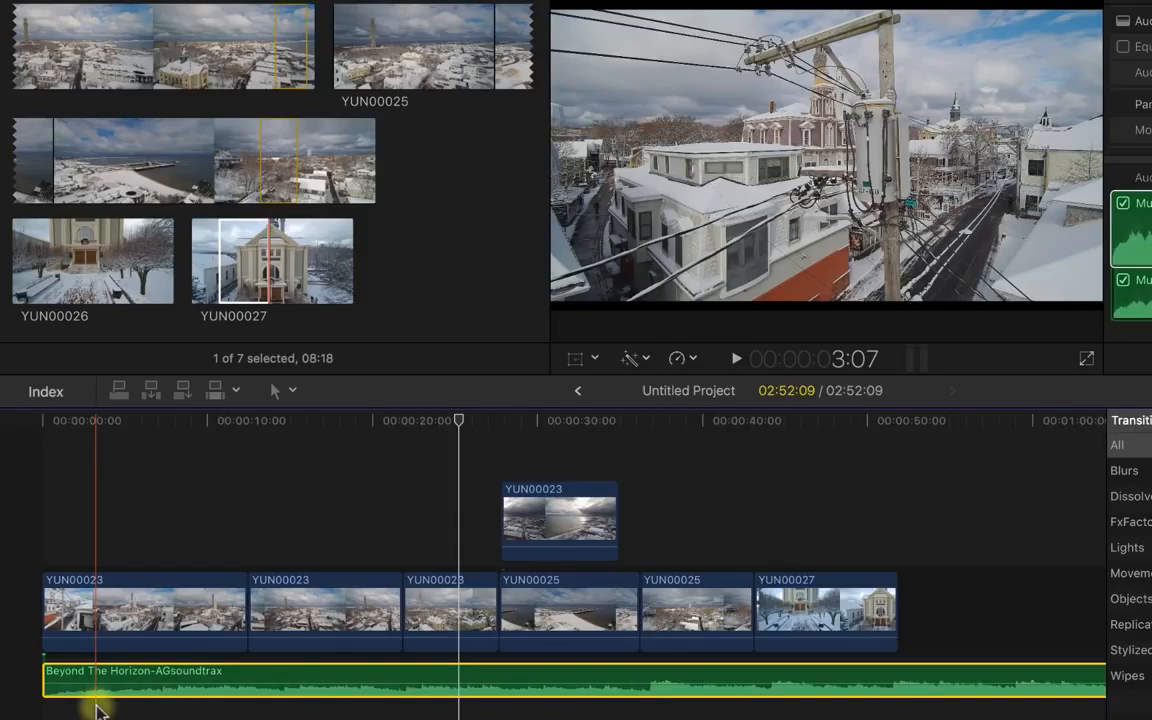
# Step: Play the music clip from the project start and add six evenly spaced markers to it between about 7 and 26 seconds
pyautogui.click(5, 567)
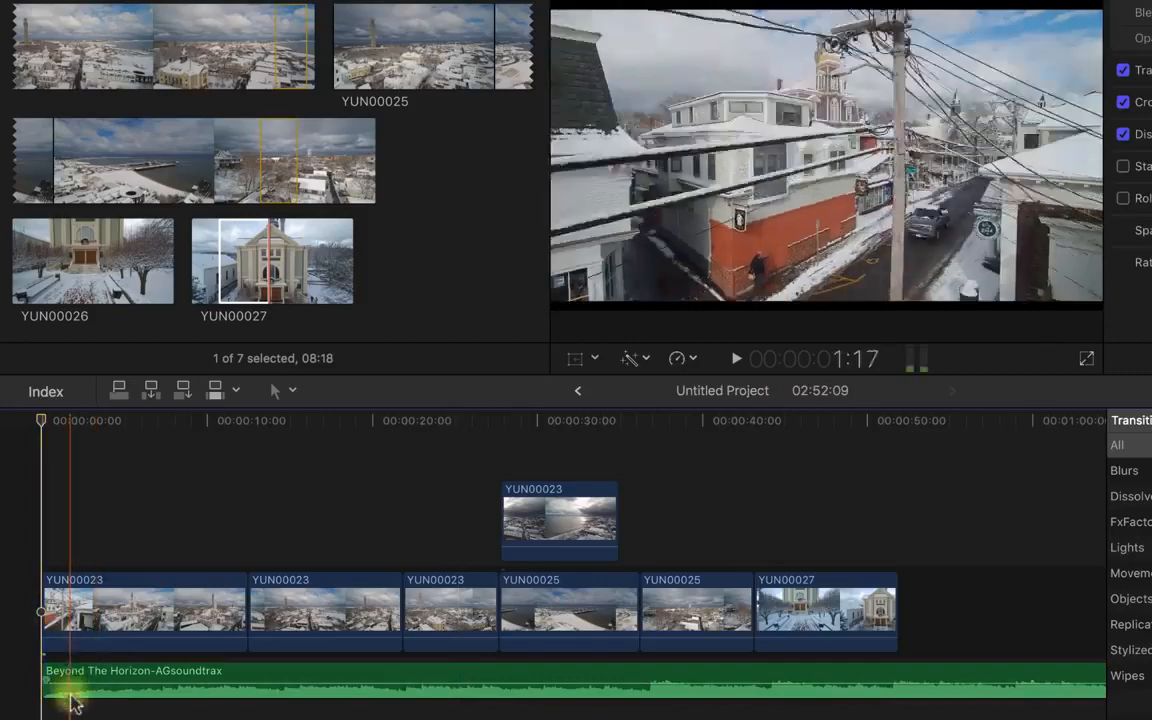
pyautogui.click(40, 679)
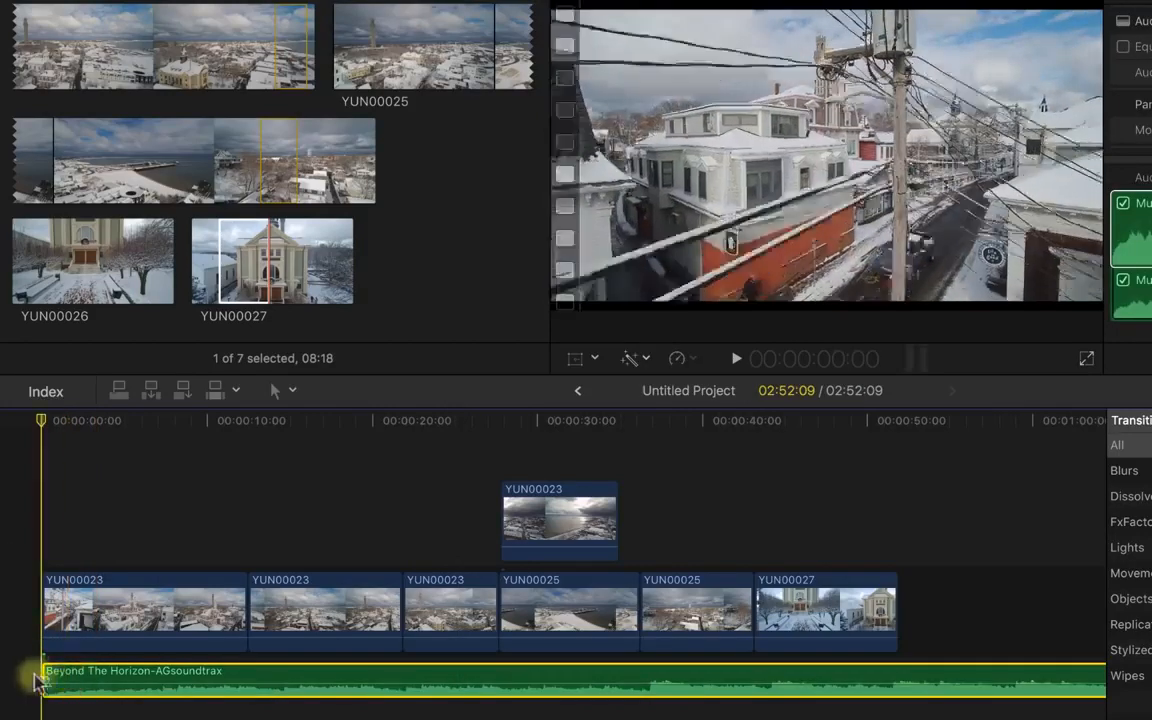
pyautogui.press('space')
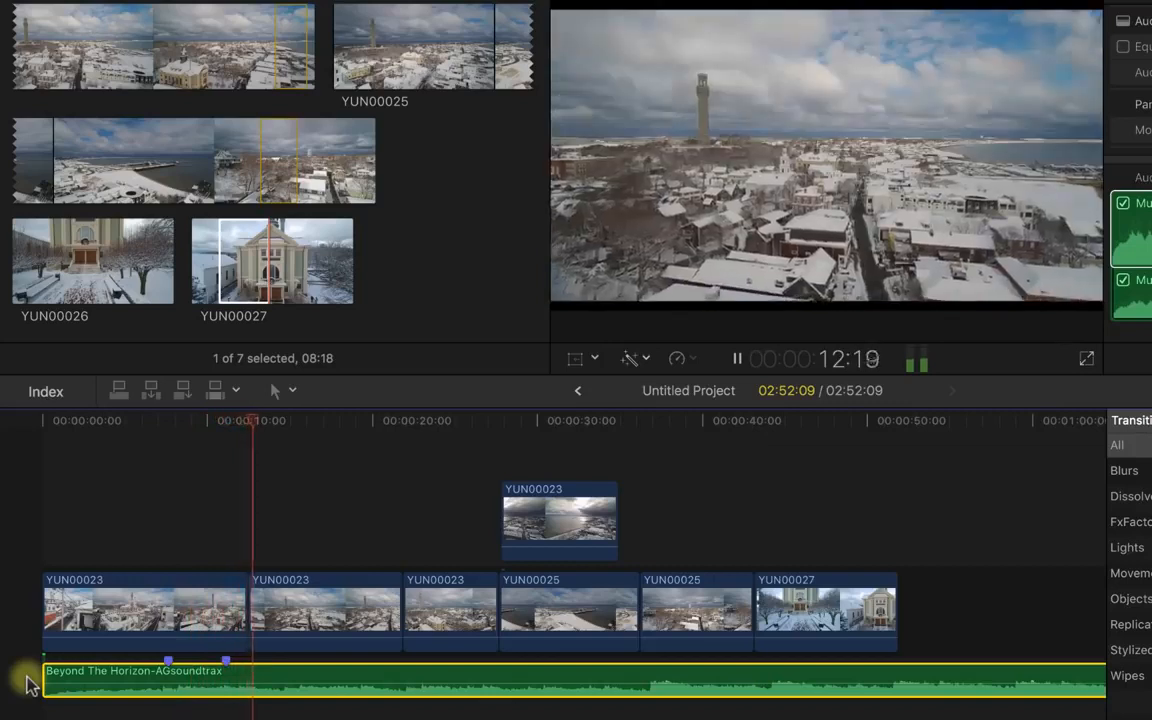
pyautogui.press('m')
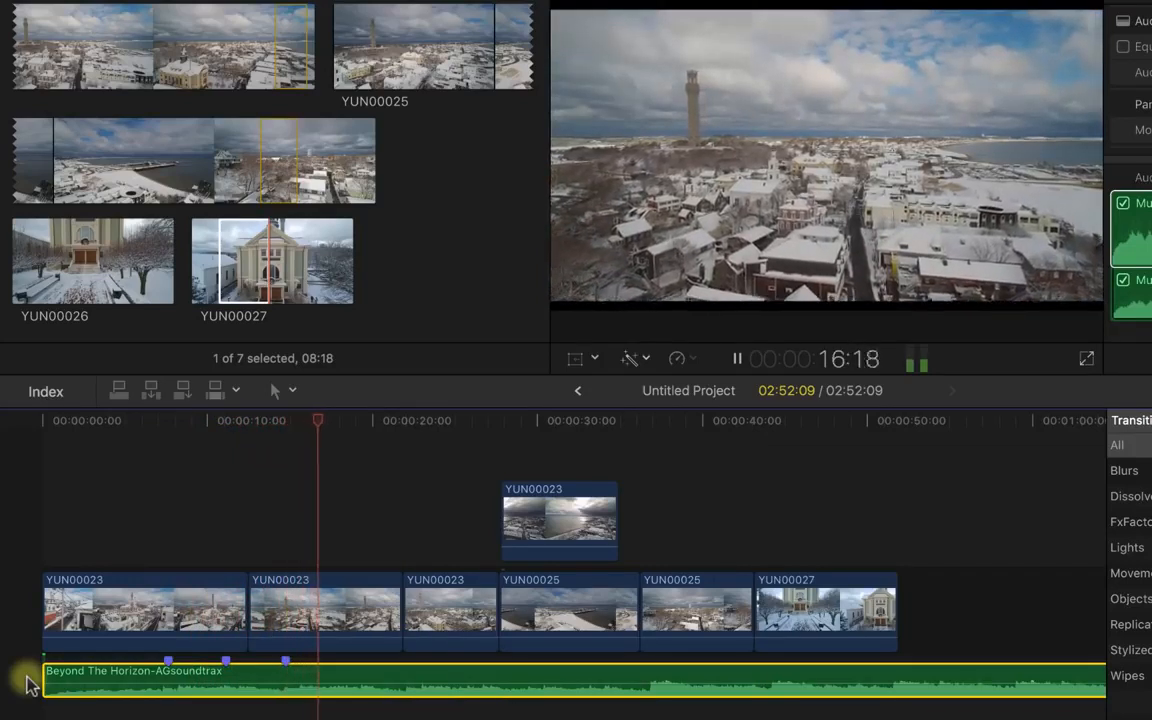
pyautogui.press('m')
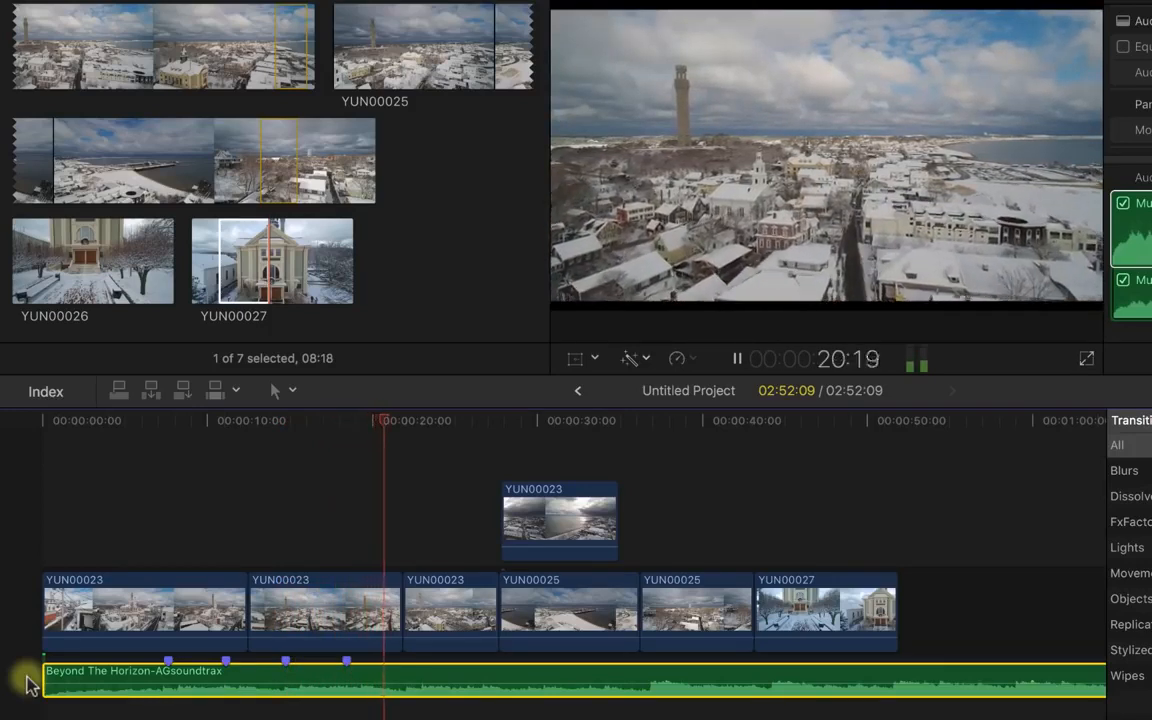
pyautogui.press('m')
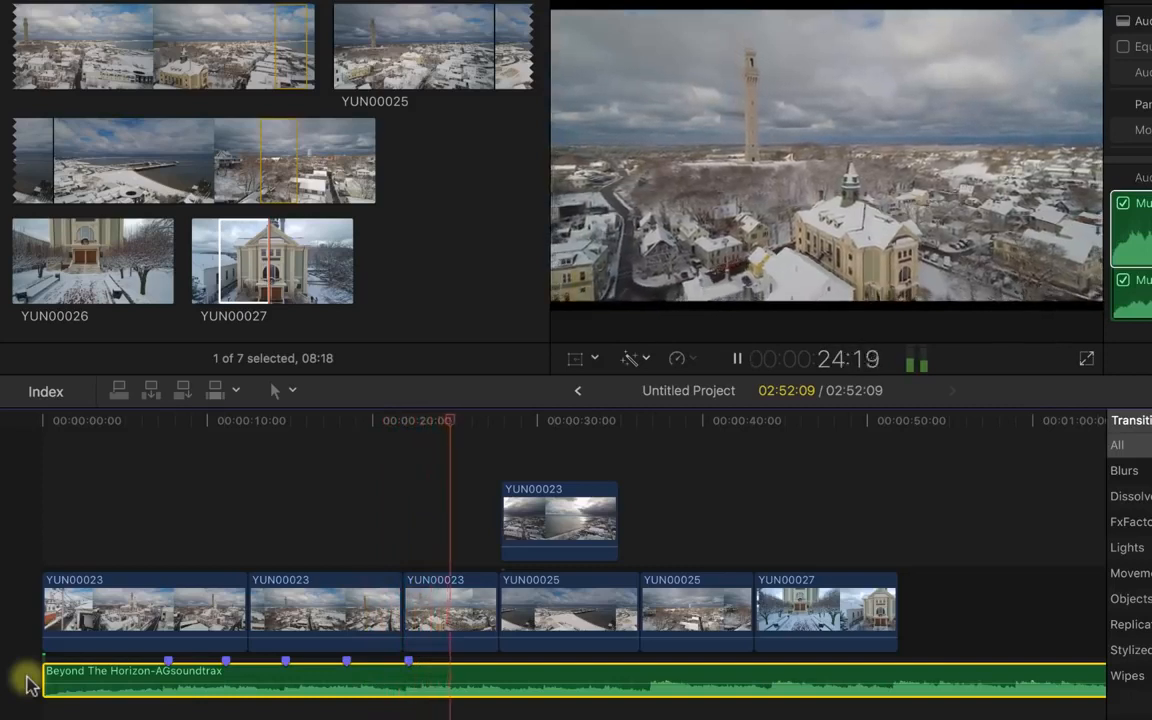
pyautogui.press('m')
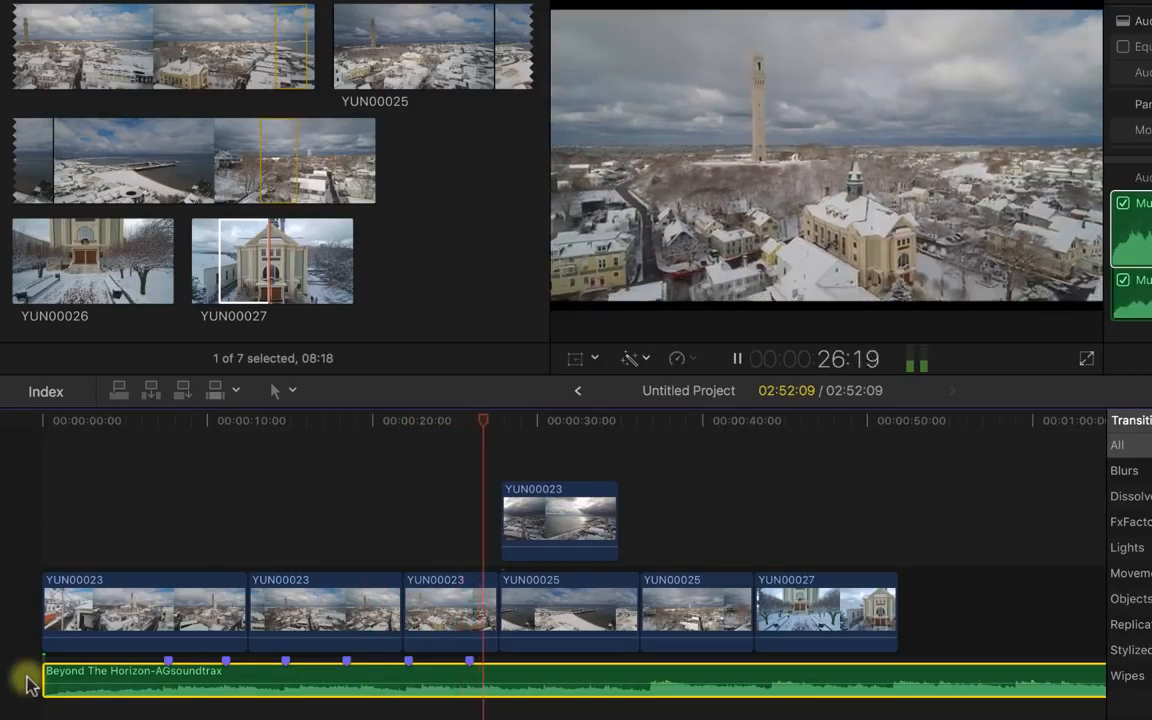
pyautogui.press('space')
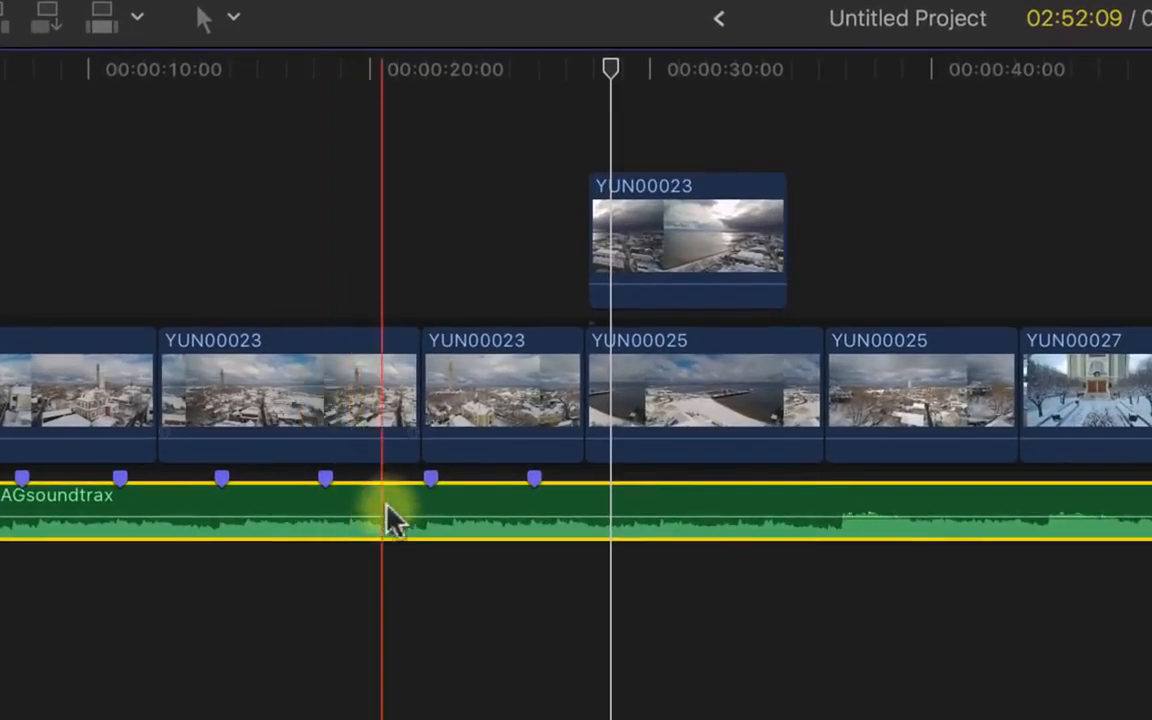
# Step: Raise the music clip's volume slightly and give its start a fade-in of about 1.6 seconds
pyautogui.moveTo(395, 517)
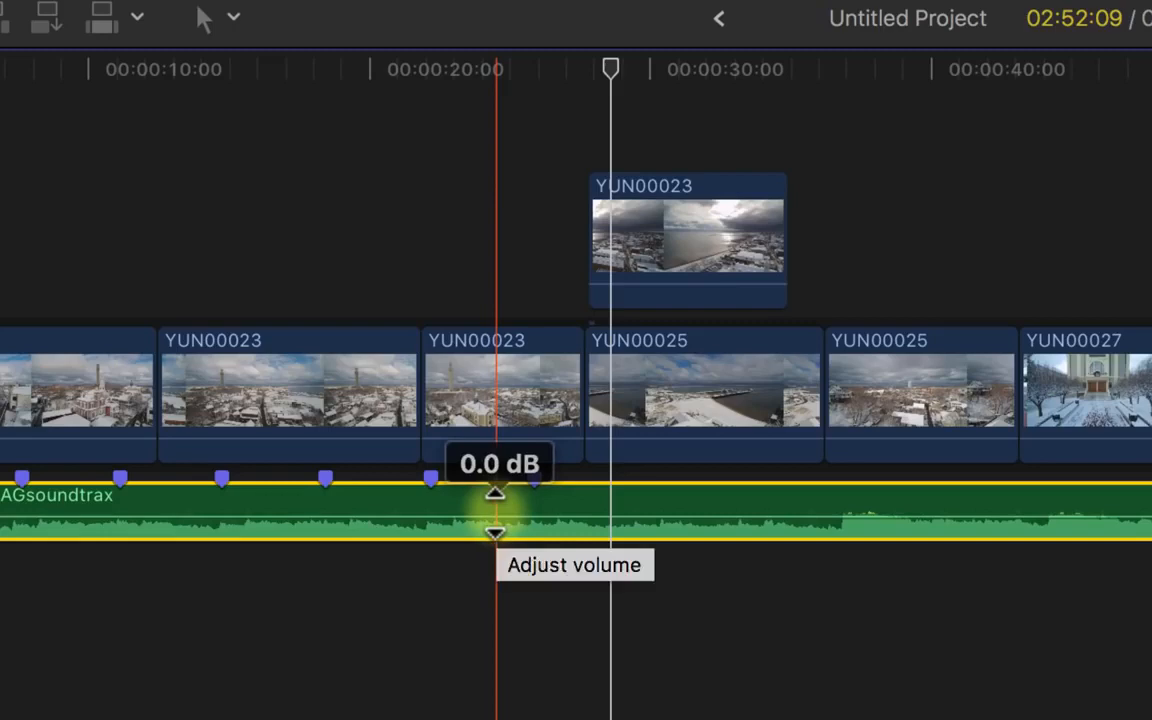
pyautogui.moveTo(495, 512)
pyautogui.mouseDown()
pyautogui.moveTo(498, 480)
pyautogui.moveTo(488, 617)
pyautogui.moveTo(495, 512)
pyautogui.mouseUp()
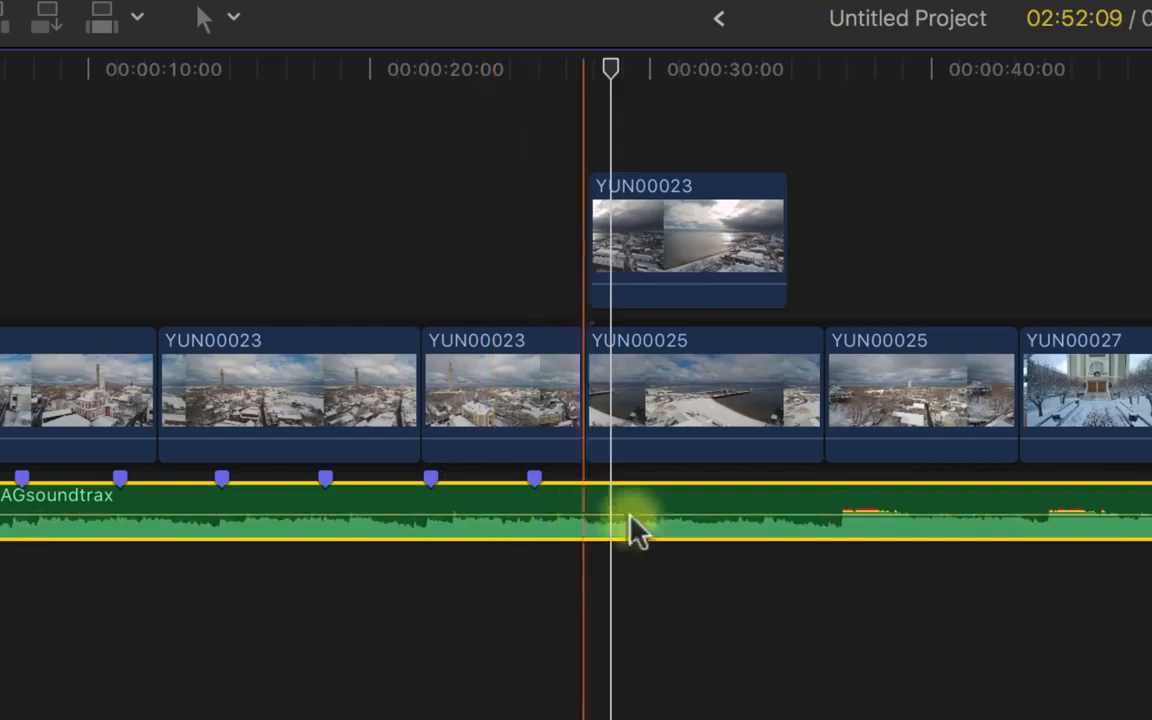
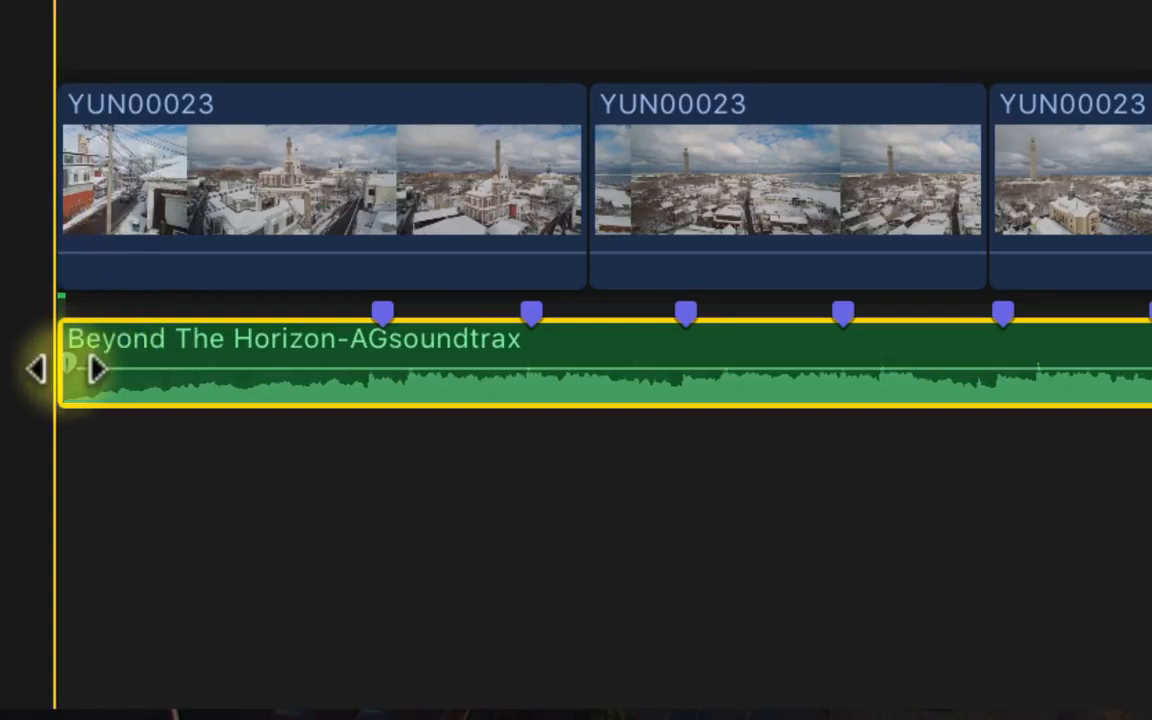
pyautogui.moveTo(66, 368); pyautogui.dragTo(294, 370)
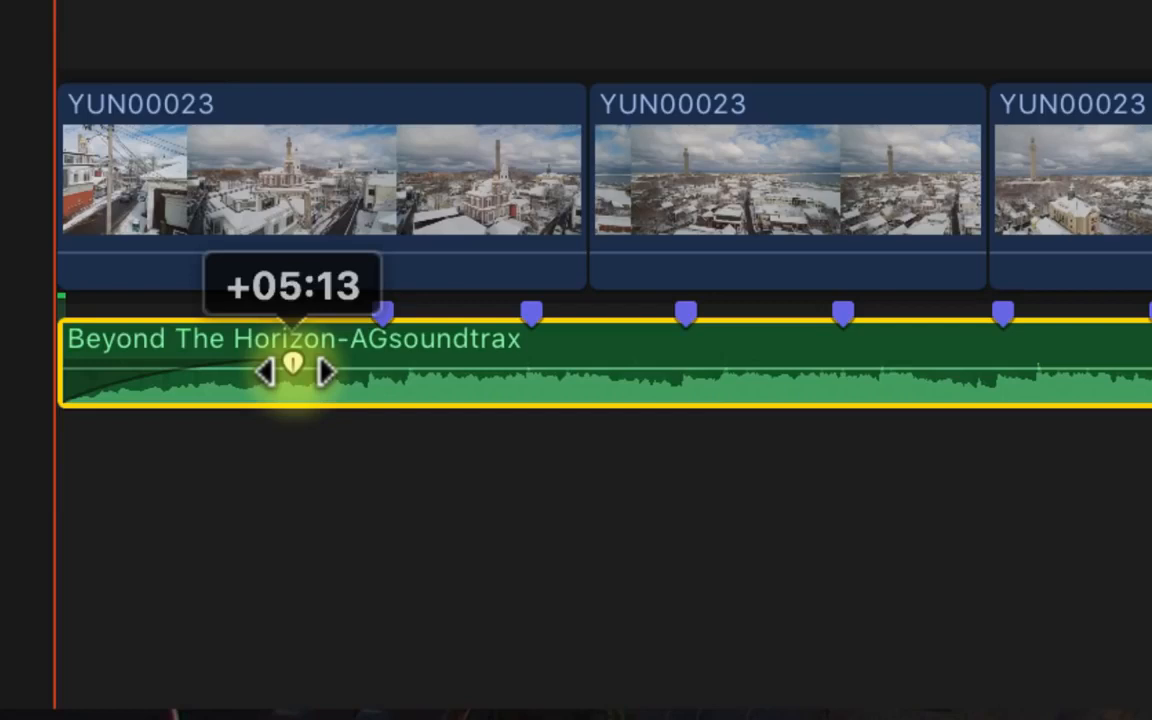
pyautogui.moveTo(292, 371); pyautogui.dragTo(292, 371)
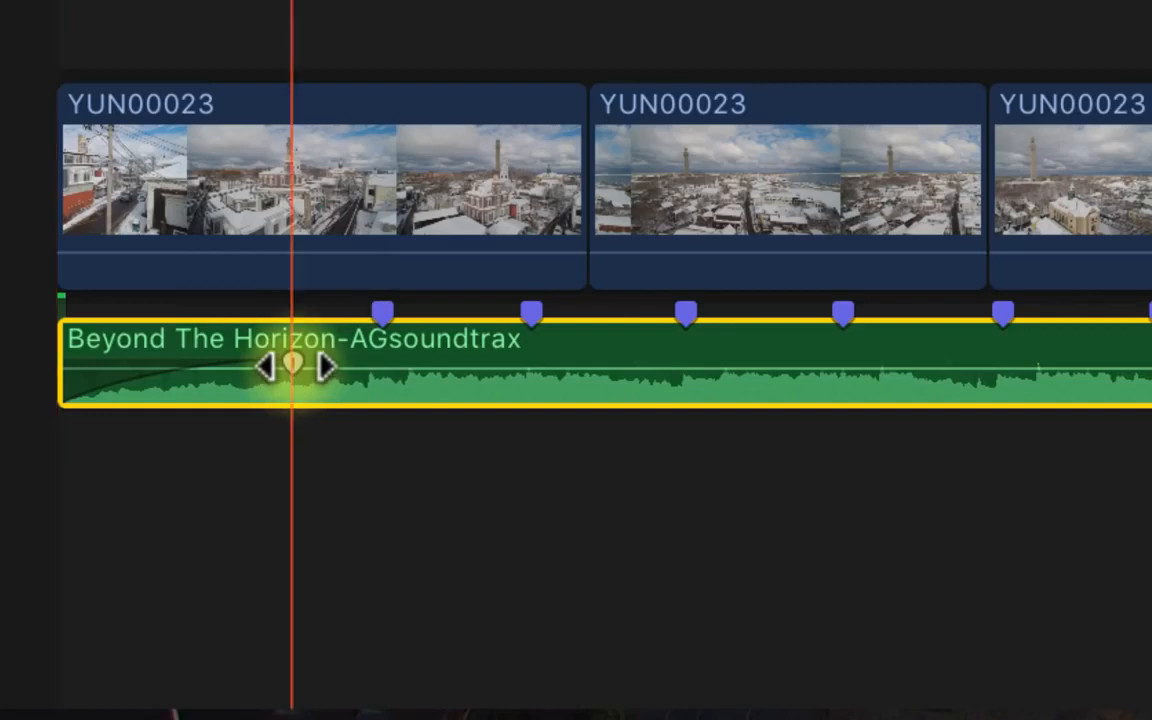
pyautogui.moveTo(292, 366); pyautogui.dragTo(134, 376)
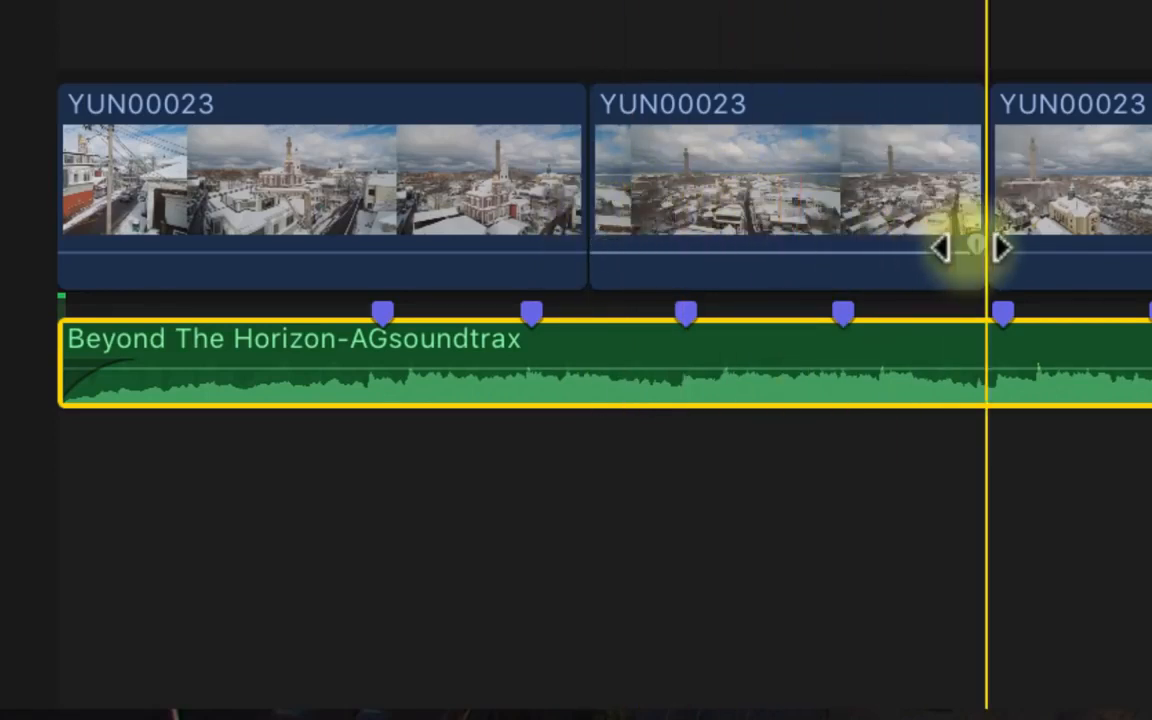
# Step: Fade out the last 4 seconds or so of the second storyline clip's audio, and detach that audio from the video
pyautogui.moveTo(972, 247); pyautogui.dragTo(812, 245)
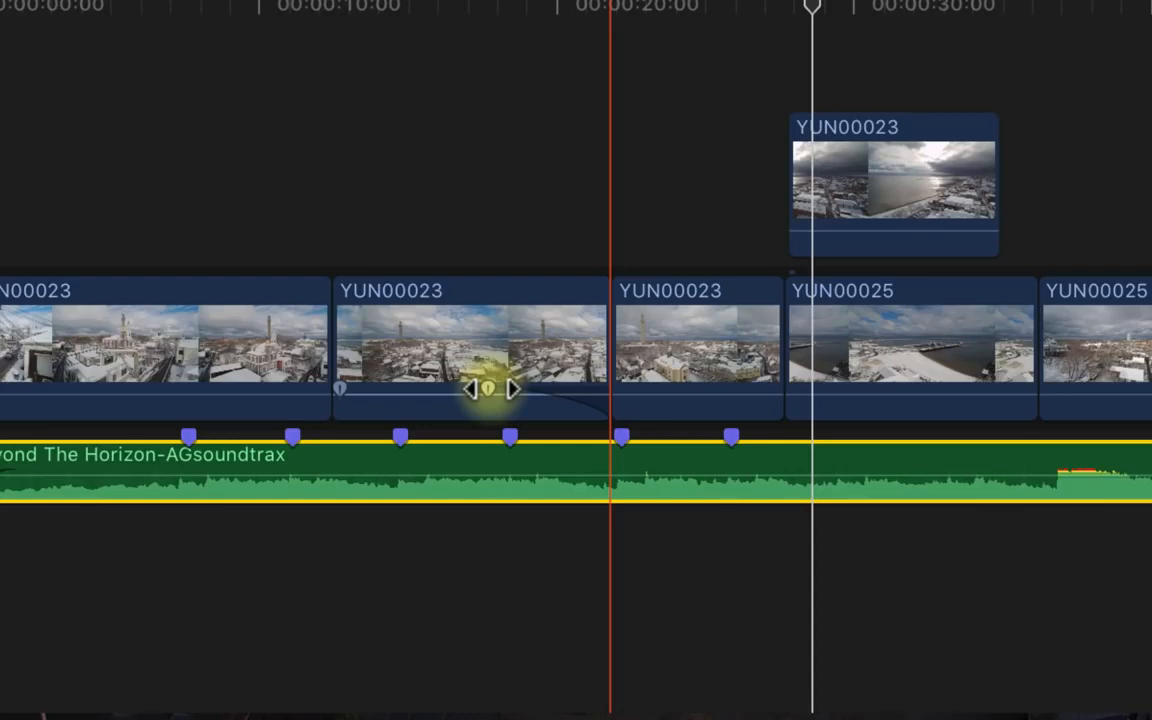
pyautogui.click(450, 343)
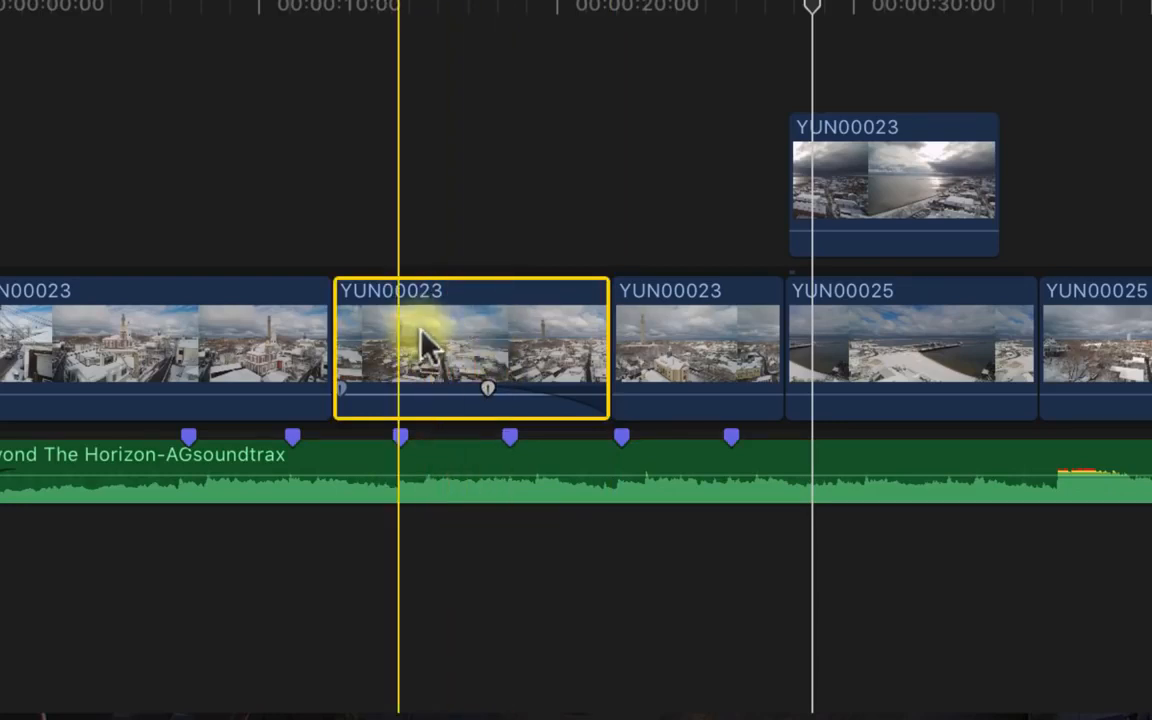
pyautogui.rightClick(420, 331)
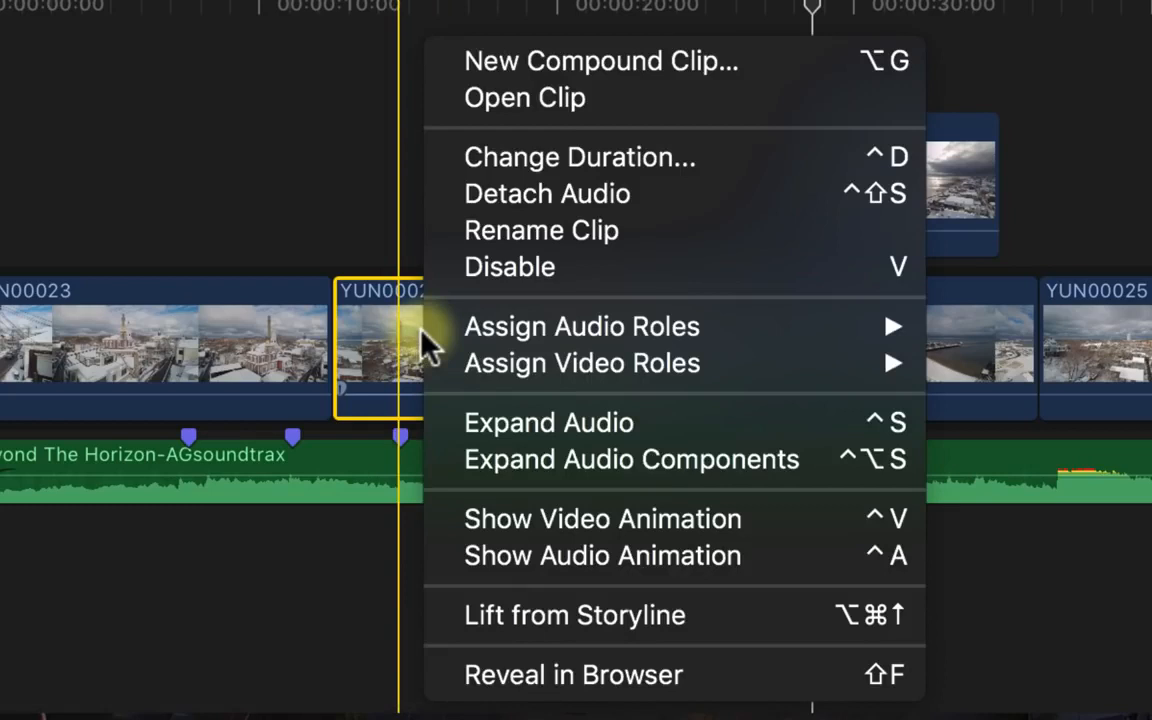
pyautogui.click(620, 193)
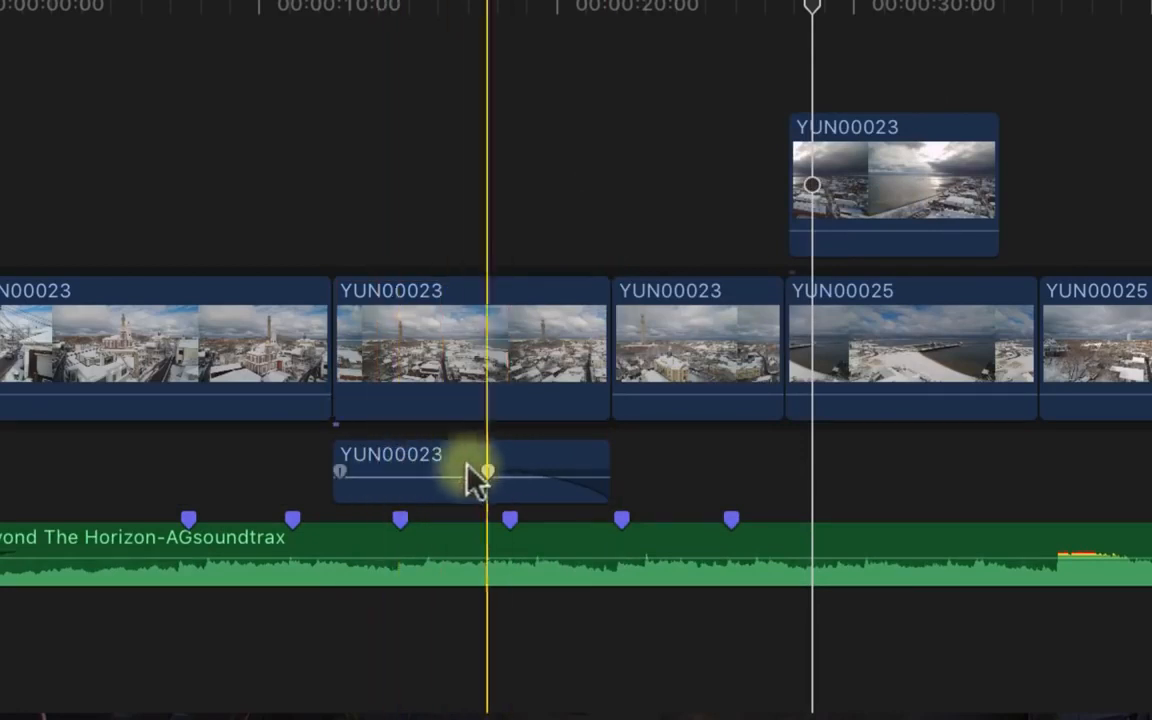
pyautogui.click(462, 355)
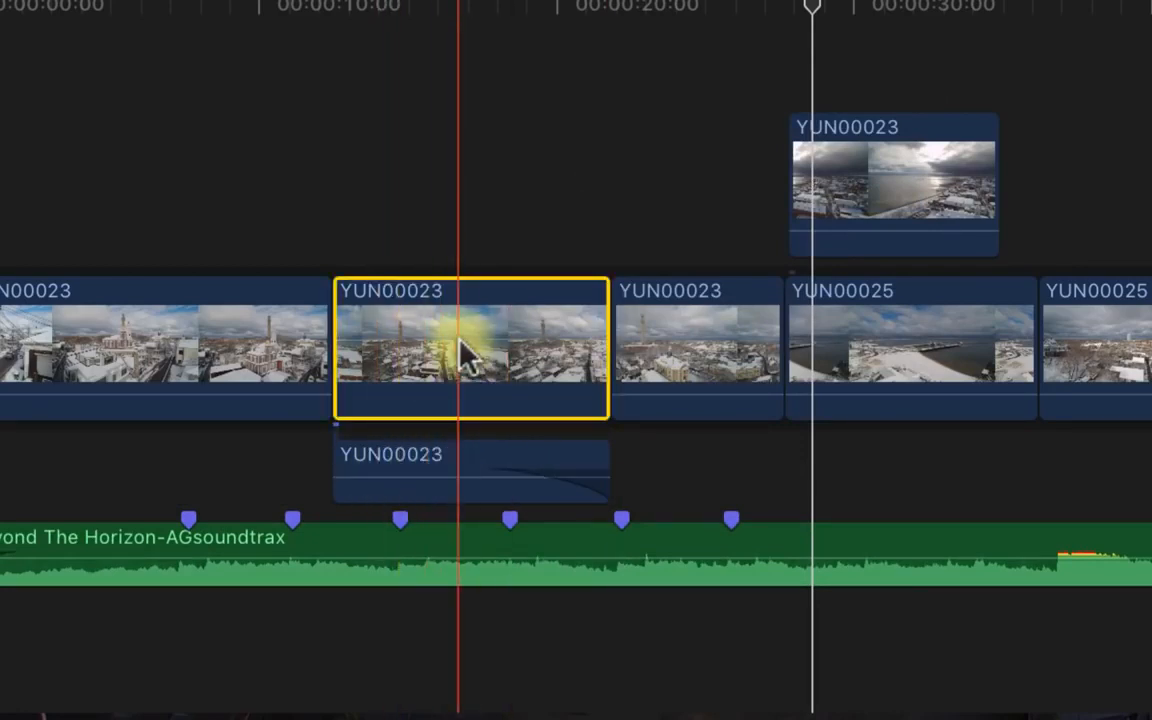
pyautogui.click(391, 466)
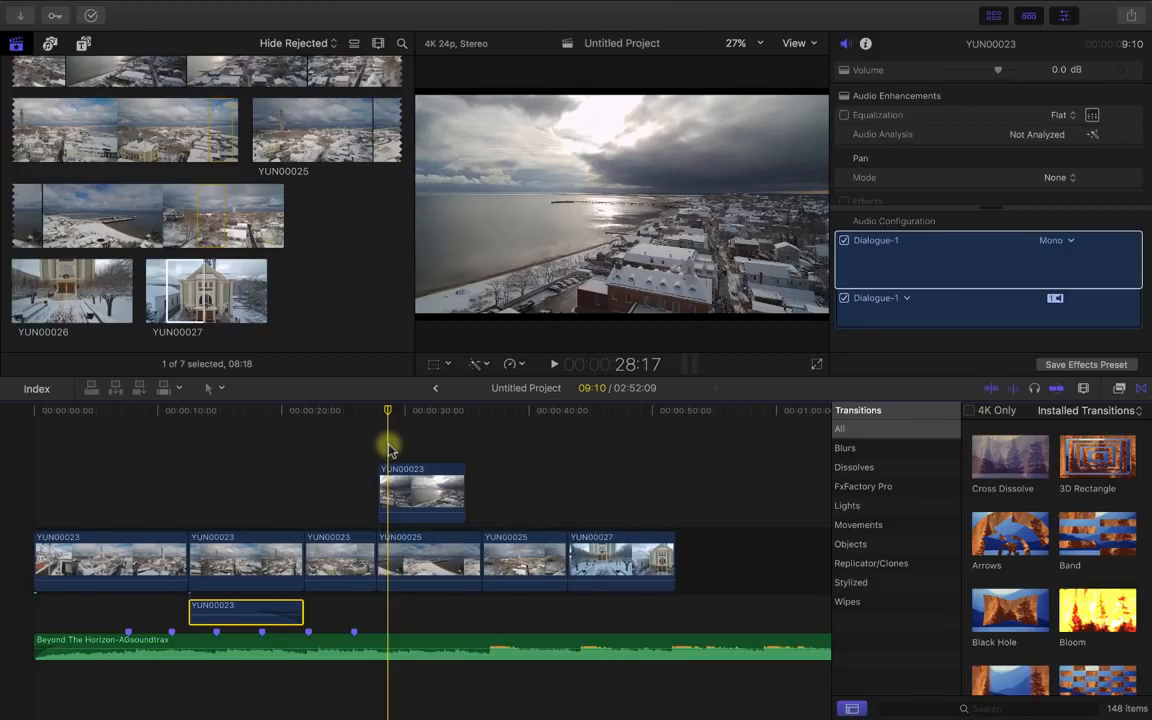
# Step: Try inserting the connected YUN00023 clip into the main storyline between the second and third clips
pyautogui.click(410, 488)
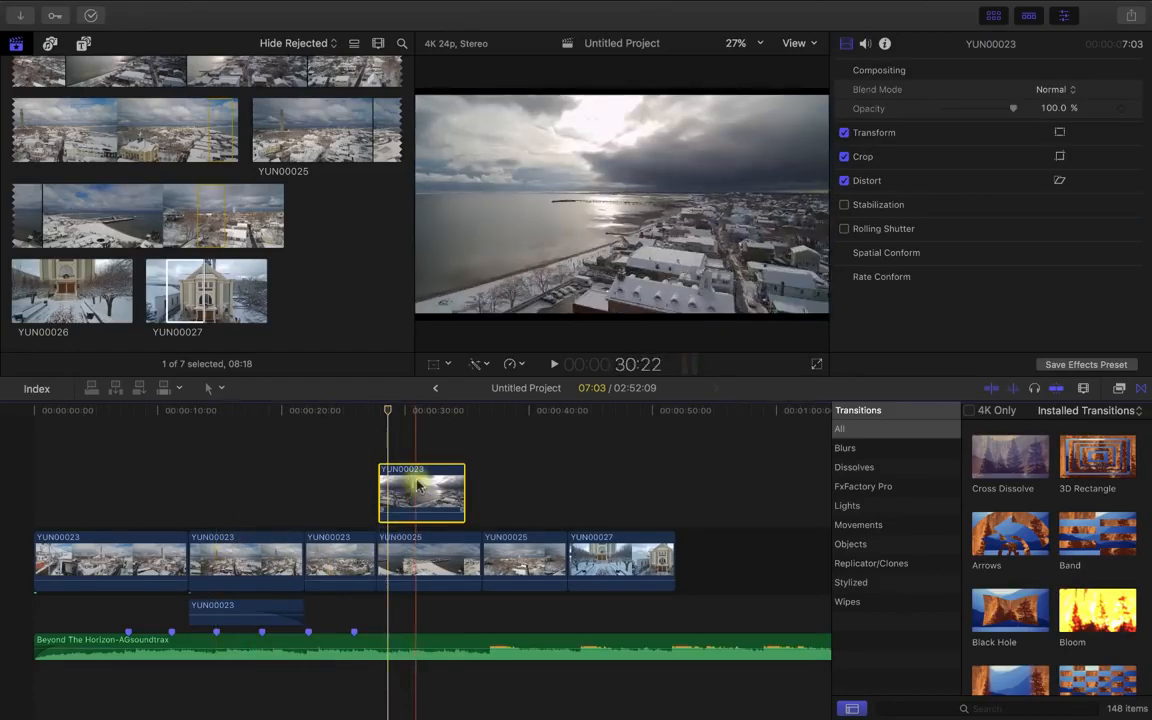
pyautogui.moveTo(418, 487); pyautogui.dragTo(314, 568)
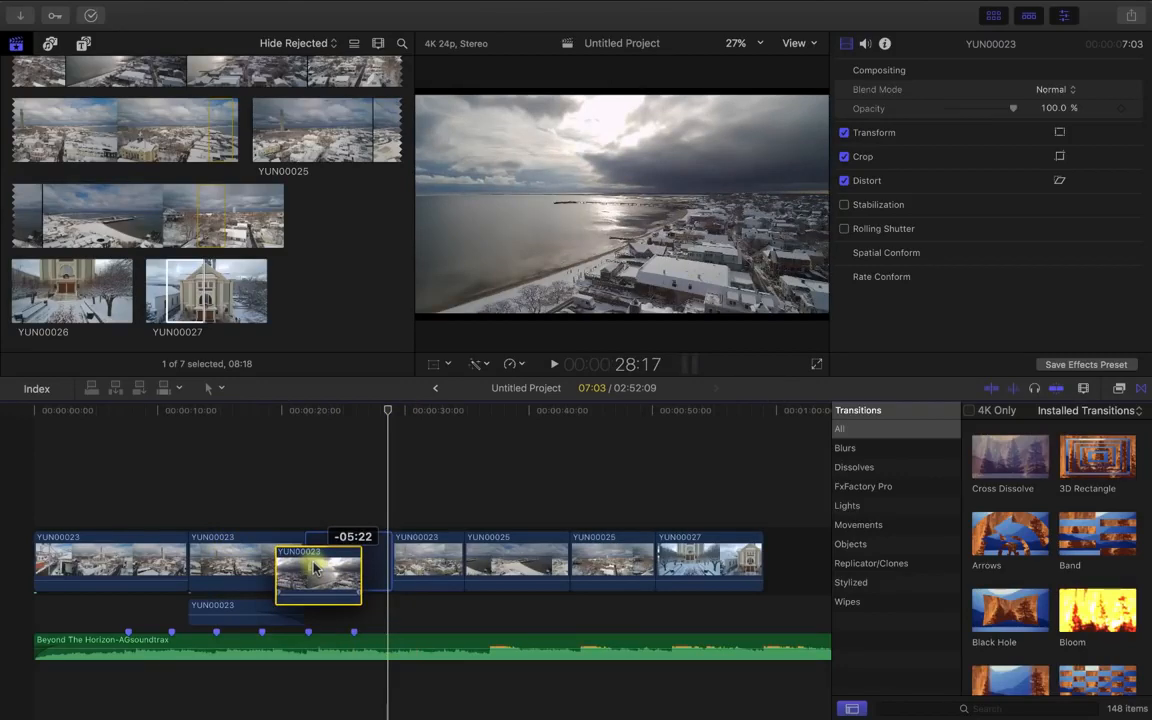
pyautogui.moveTo(314, 568); pyautogui.dragTo(318, 568)
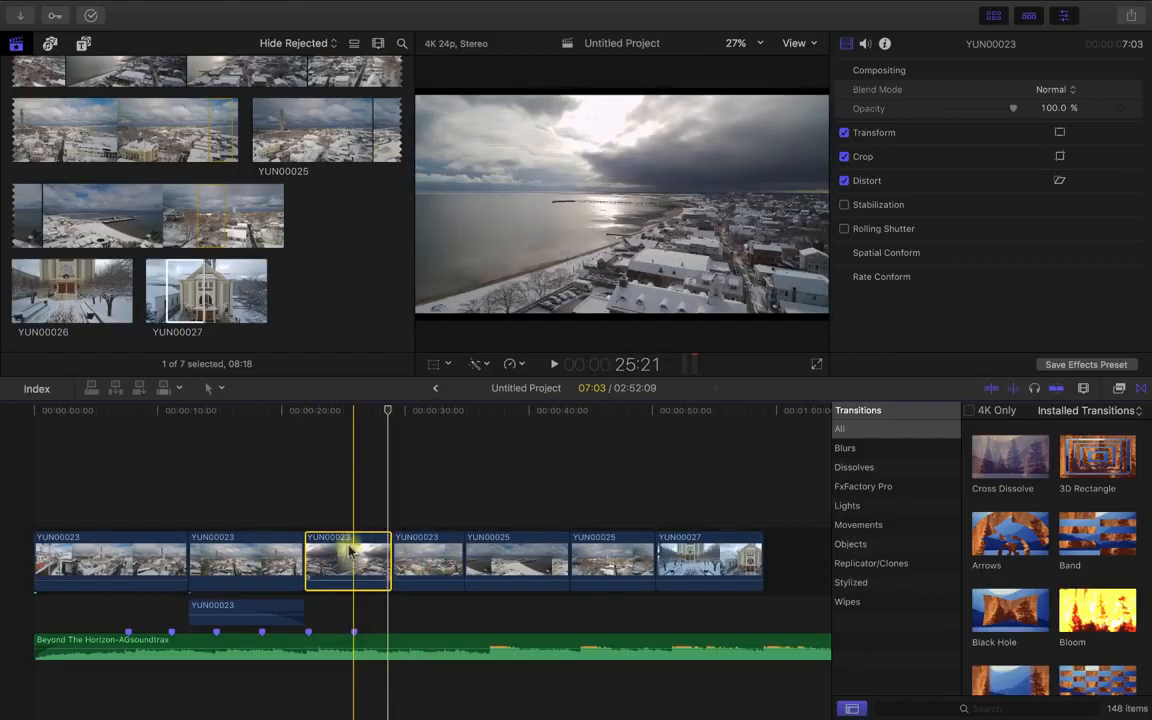
pyautogui.moveTo(349, 551); pyautogui.dragTo(389, 483)
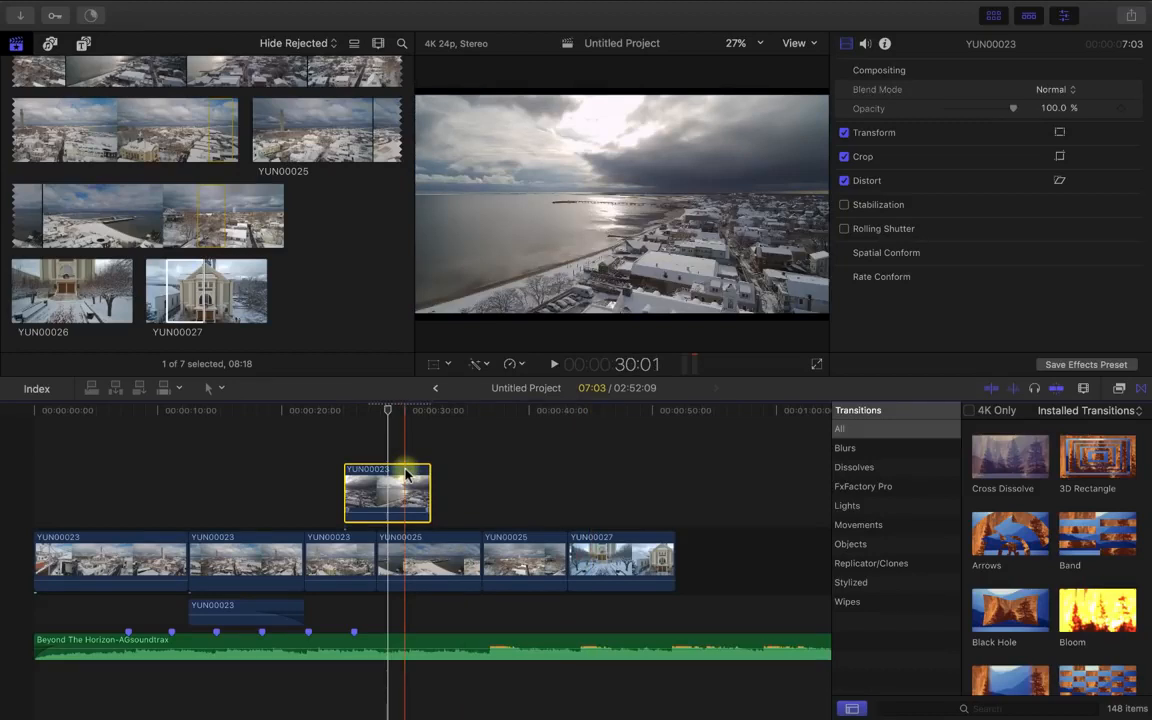
pyautogui.moveTo(393, 481); pyautogui.dragTo(340, 565)
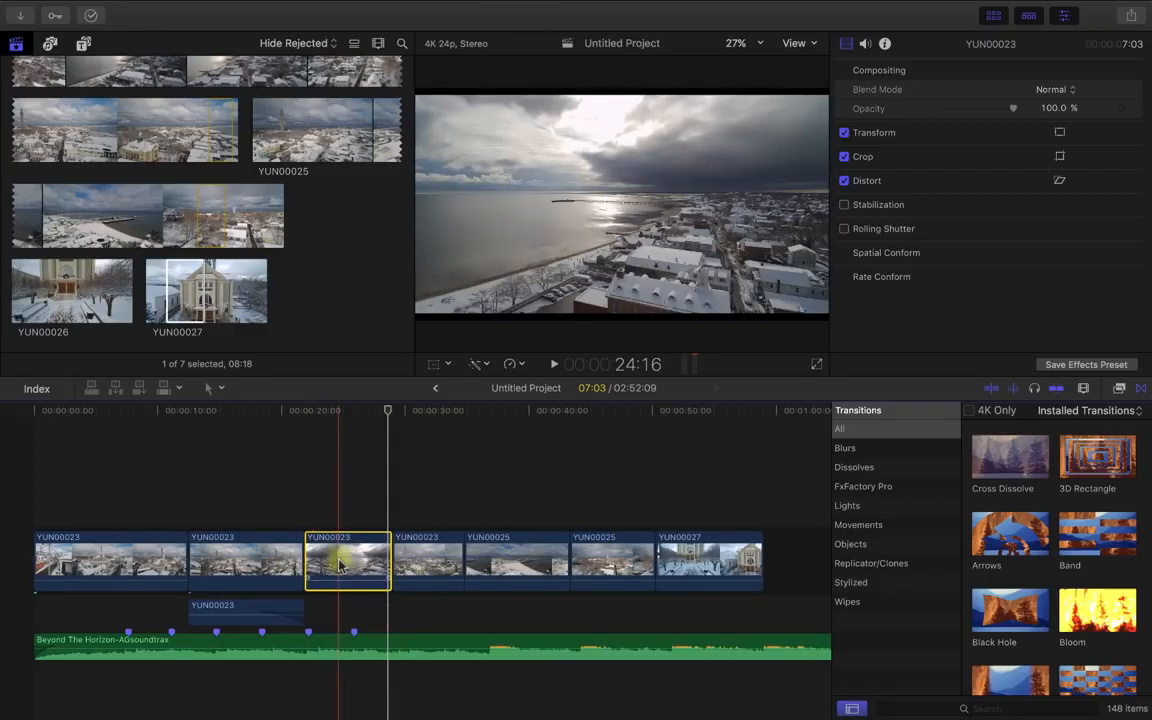
# Step: Lift the inserted YUN00023 clip back above the storyline so it starts at the last music marker, about 26 seconds in
pyautogui.moveTo(340, 565); pyautogui.dragTo(393, 495)
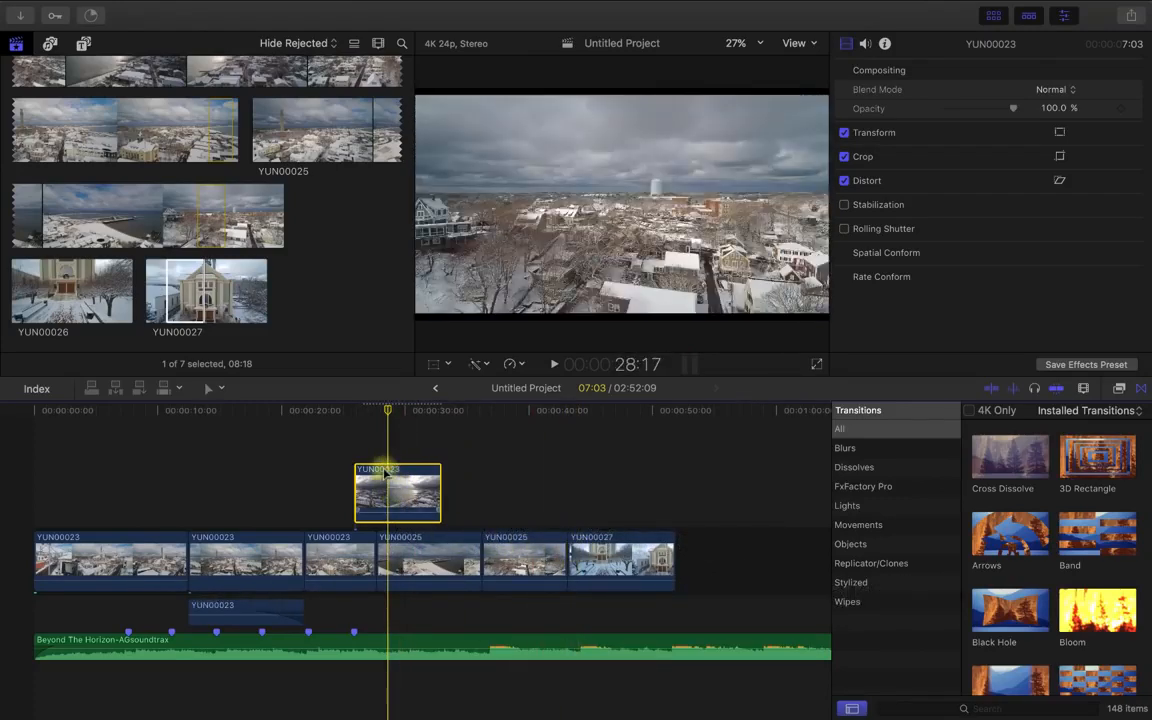
pyautogui.moveTo(381, 486); pyautogui.dragTo(340, 537)
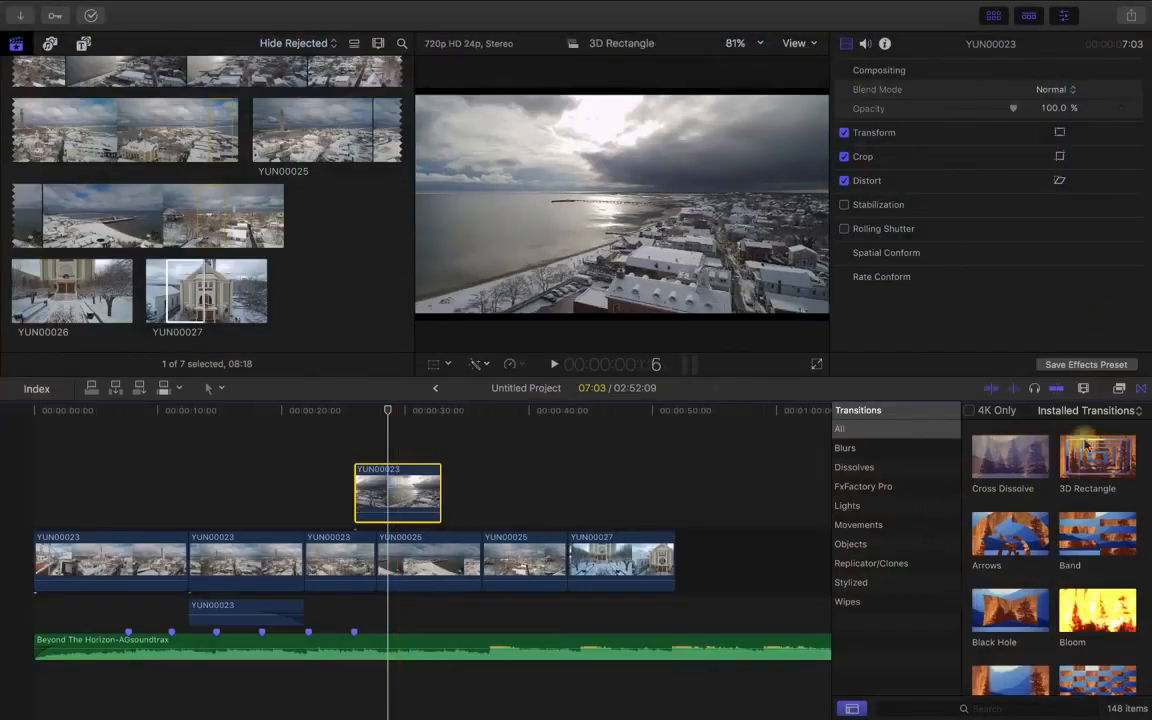
# Step: Add a Cross Dissolve transition between the first and second storyline clips
pyautogui.click(1141, 388)
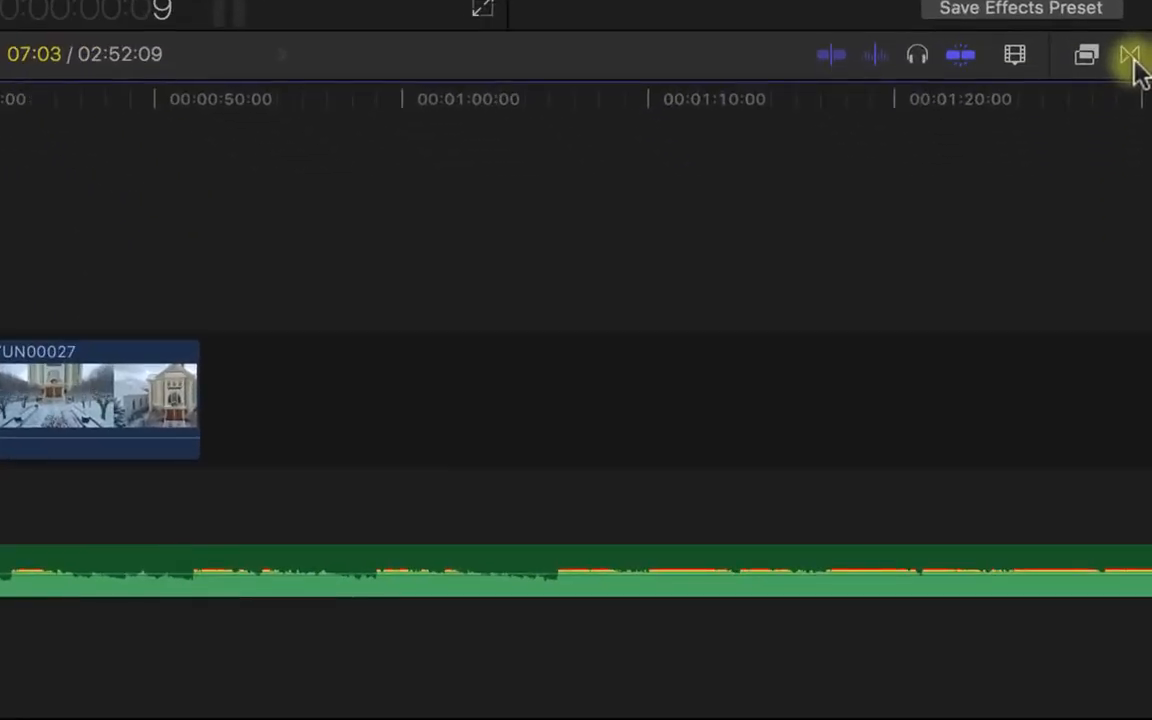
pyautogui.click(1133, 57)
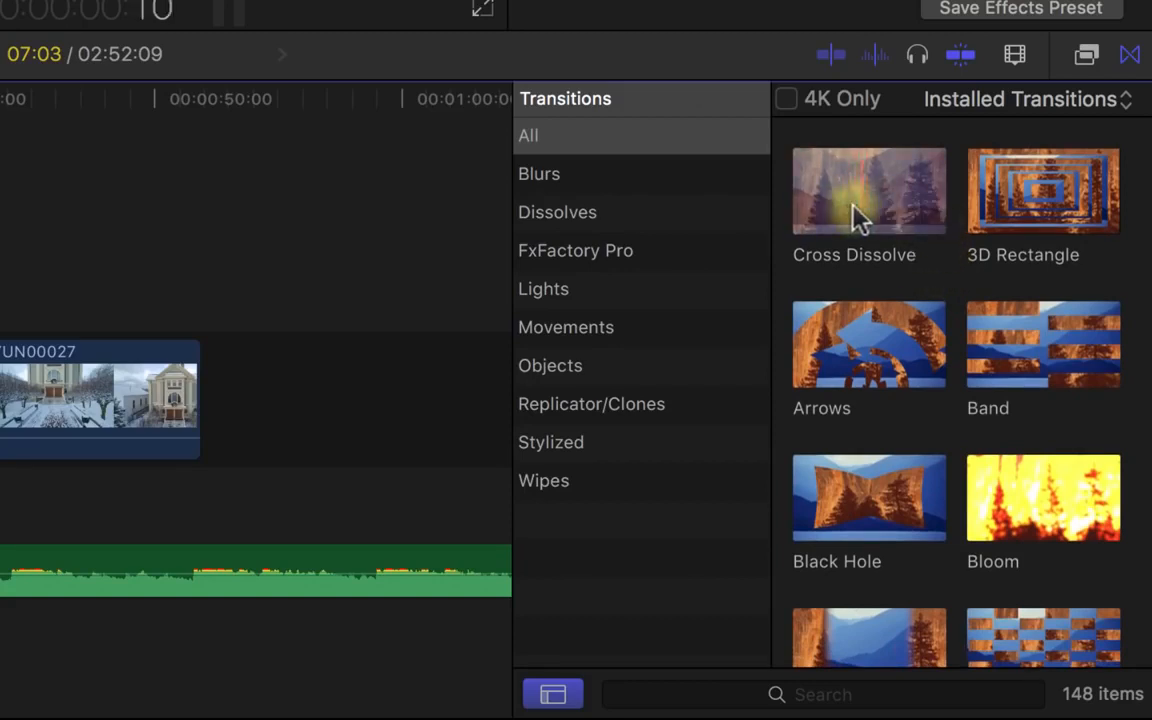
pyautogui.click(843, 220)
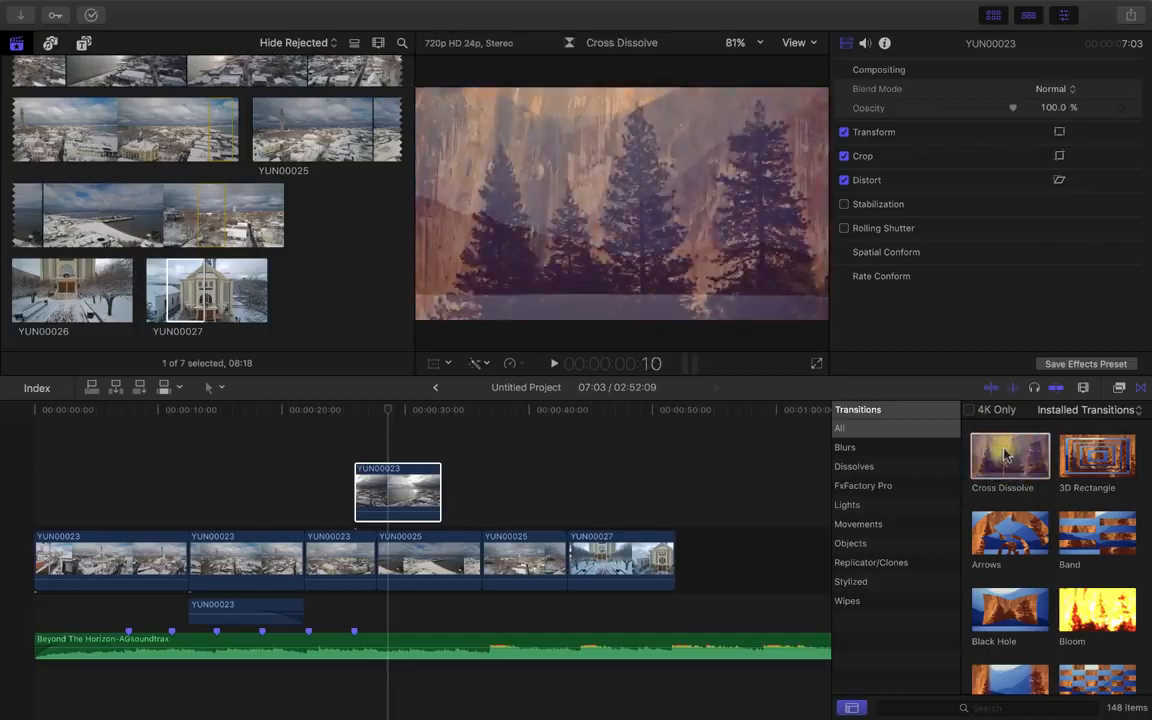
pyautogui.moveTo(1007, 455)
pyautogui.mouseDown()
pyautogui.moveTo(895, 415)
pyautogui.moveTo(822, 470)
pyautogui.moveTo(509, 468)
pyautogui.moveTo(230, 545)
pyautogui.moveTo(196, 566)
pyautogui.mouseUp()
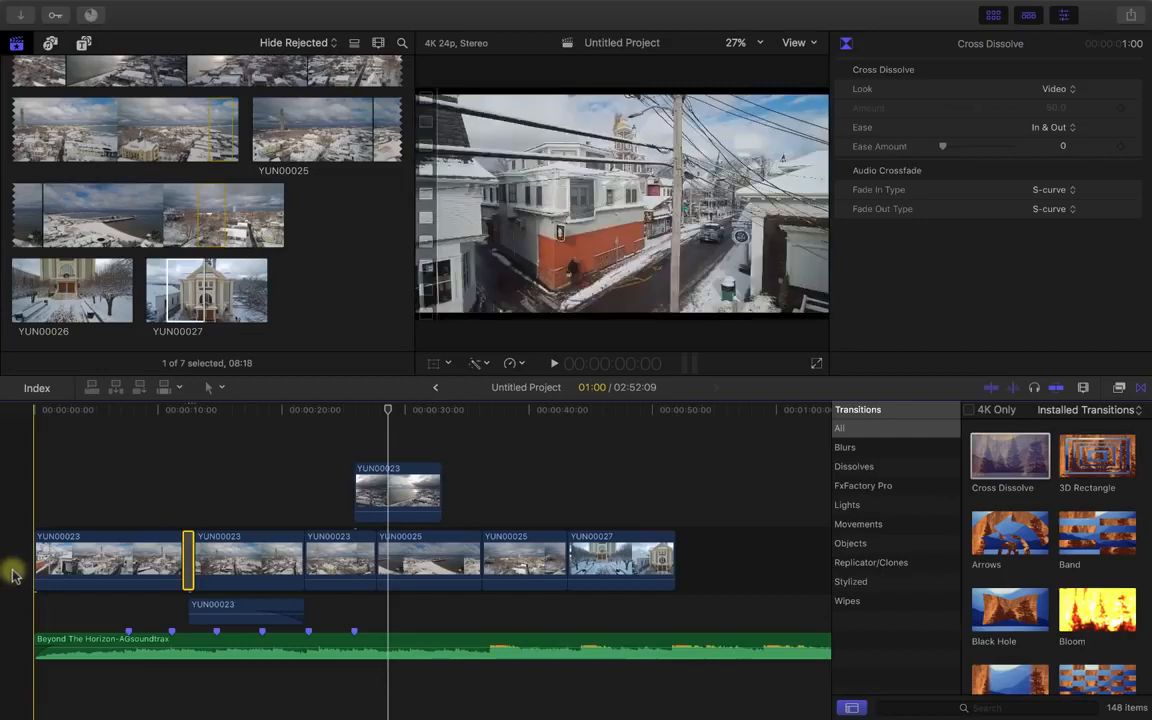
# Step: Add a Cross Dissolve at the start of the first storyline clip and play the opening to about 7 seconds
pyautogui.press('space')
pyautogui.press('space')
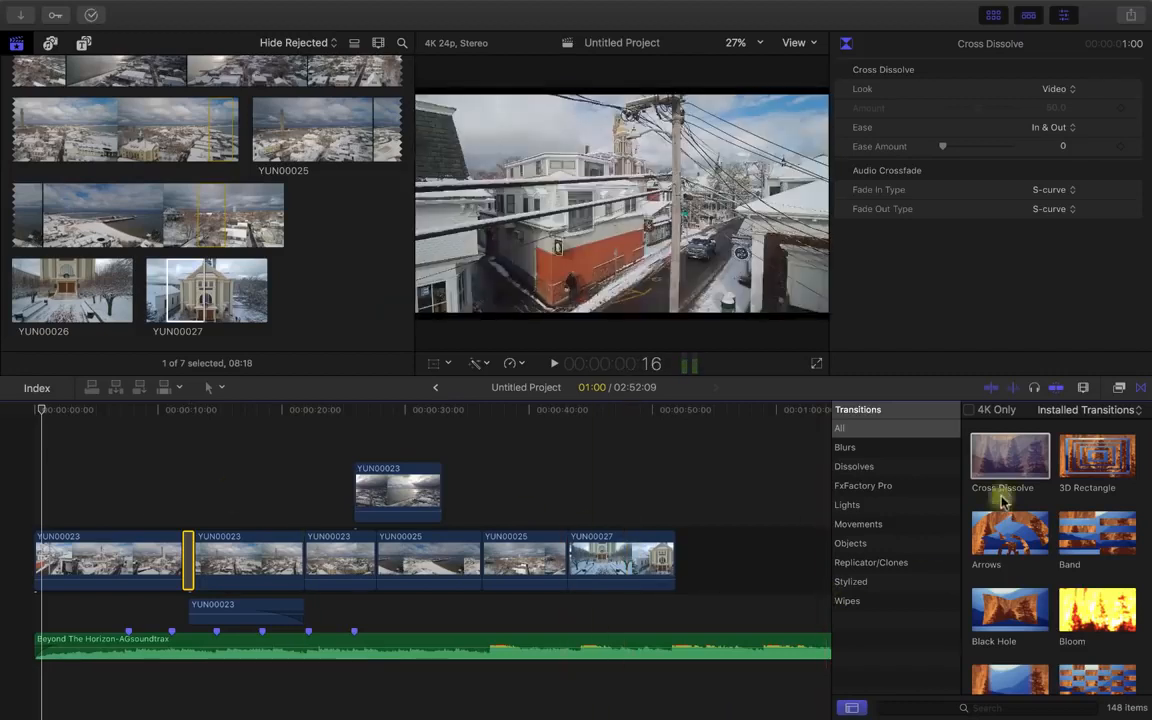
pyautogui.moveTo(1003, 500); pyautogui.dragTo(42, 568)
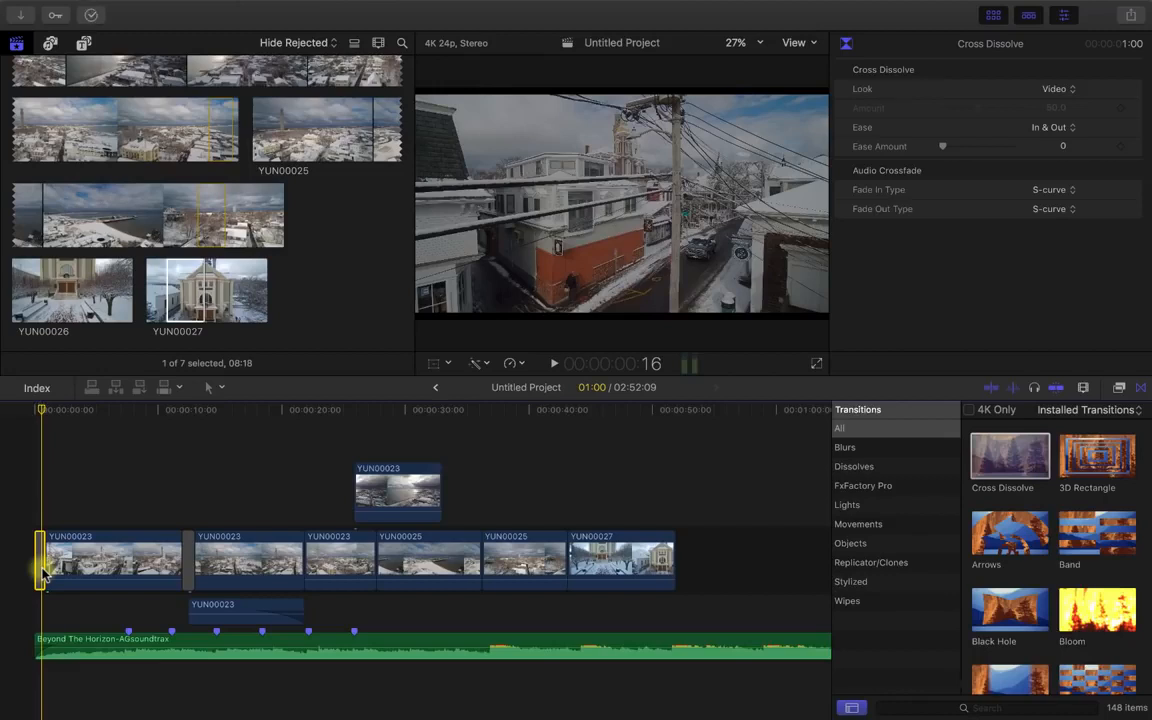
pyautogui.click(10, 496)
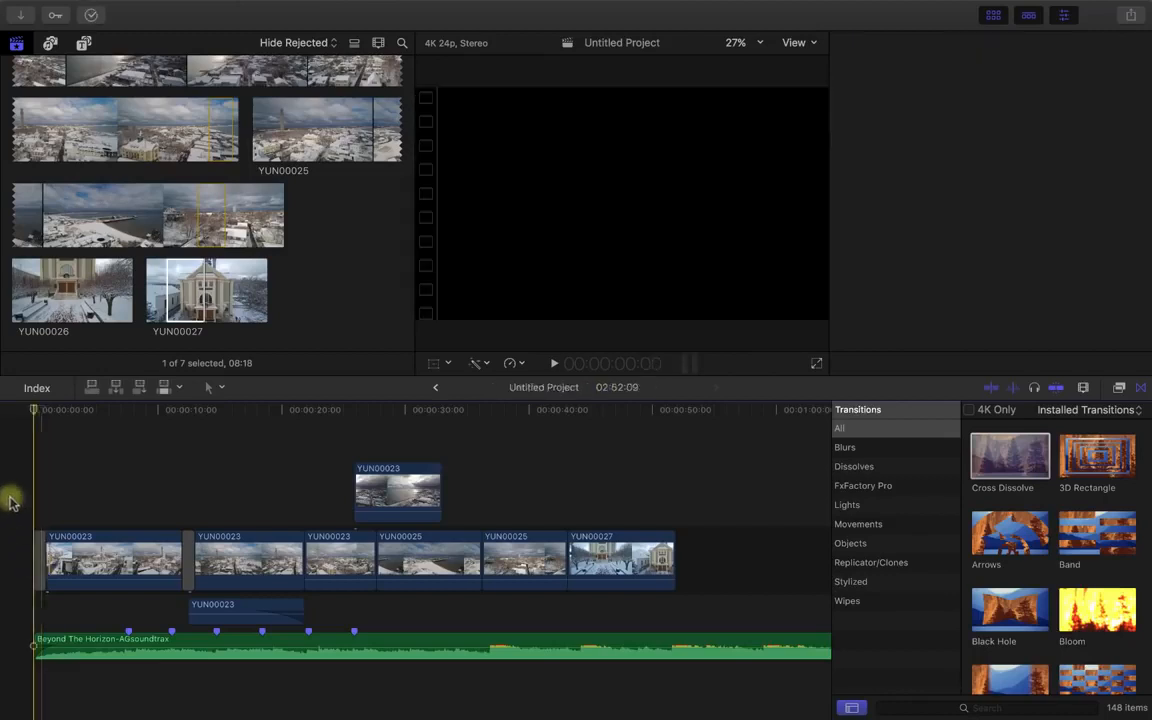
pyautogui.press('space')
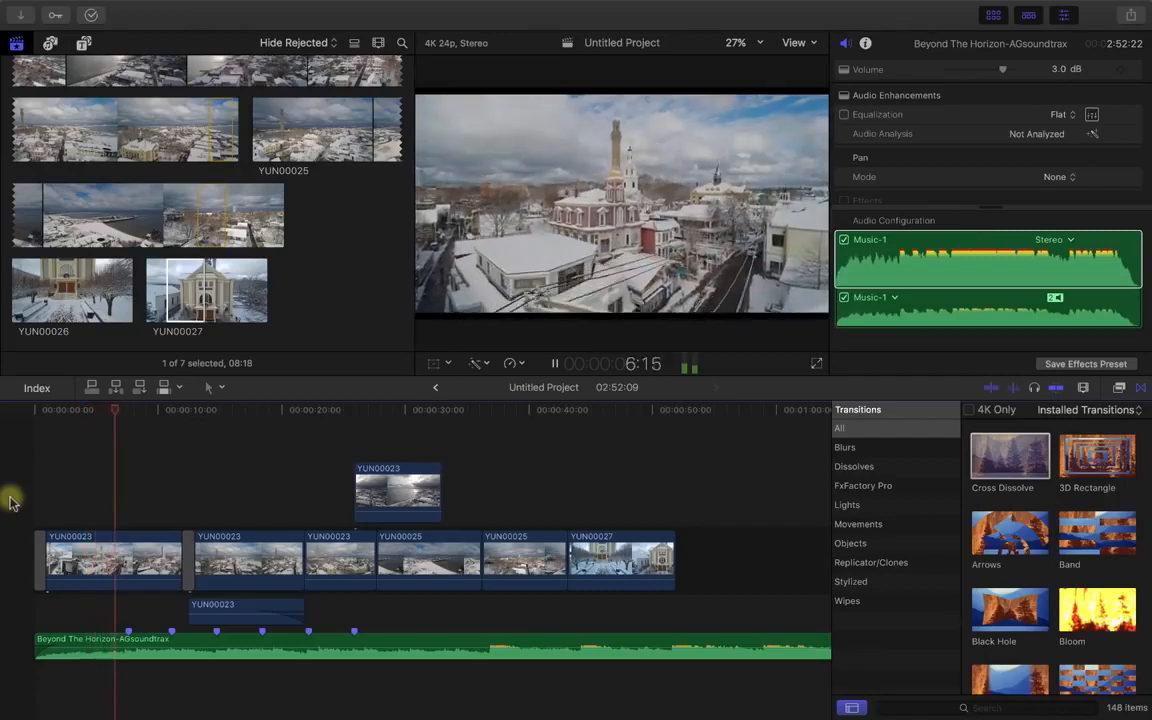
pyautogui.press('space')
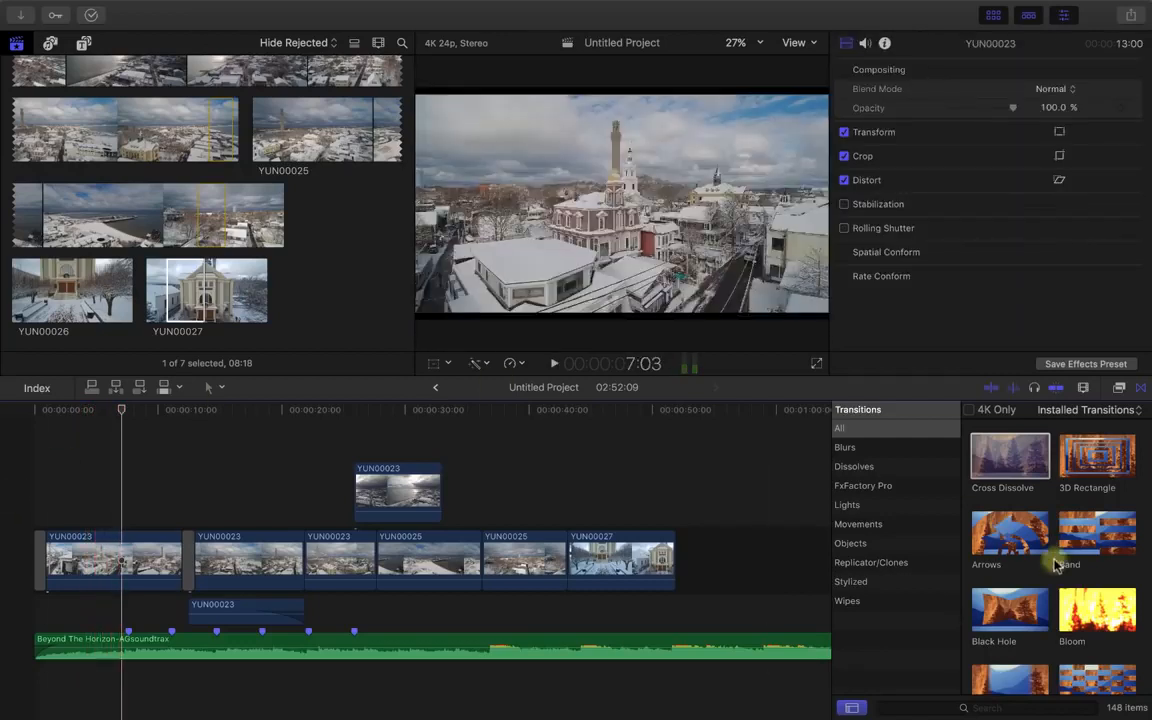
# Step: Browse the installed transitions to examine the available styles
pyautogui.scroll(-5, 1054, 553)
pyautogui.scroll(-5, 1054, 566)
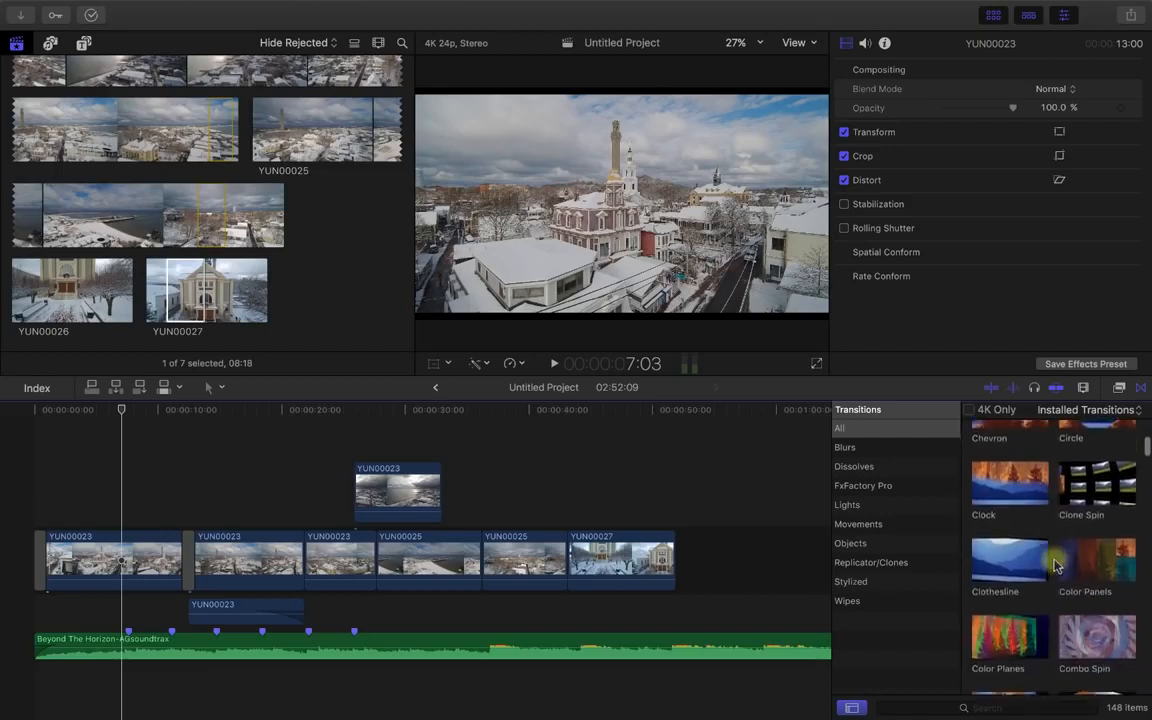
pyautogui.scroll(-5, 1057, 566)
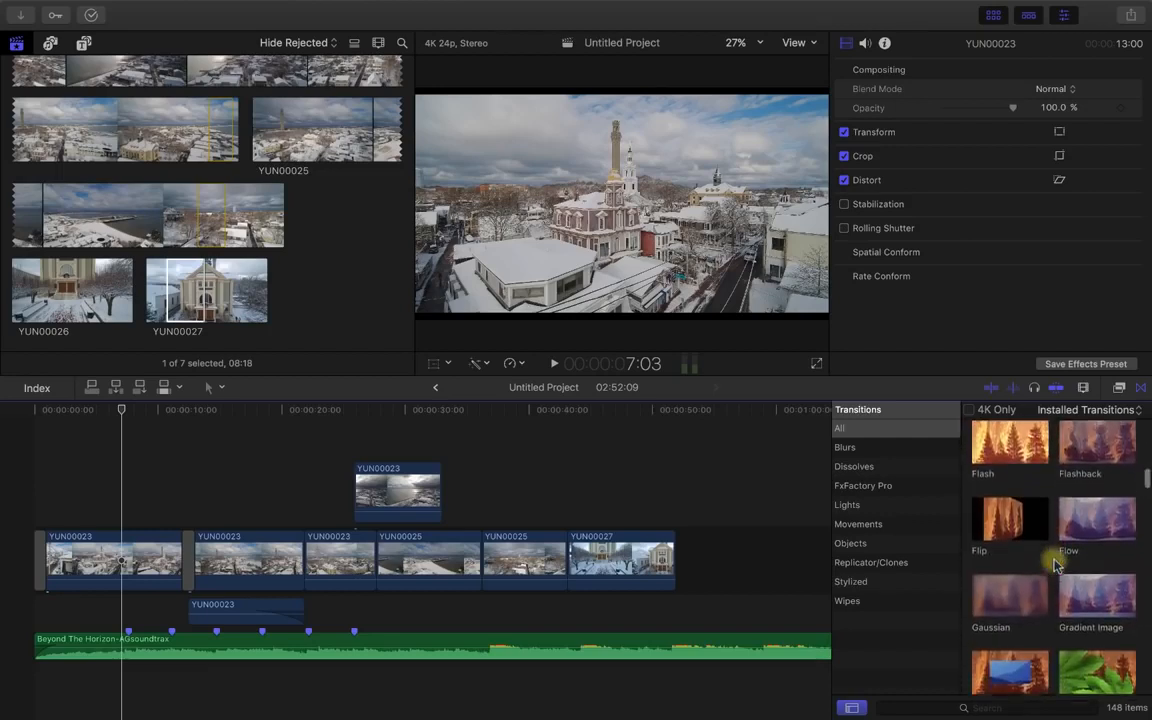
pyautogui.scroll(1, 1054, 566)
pyautogui.scroll(-2, 1054, 566)
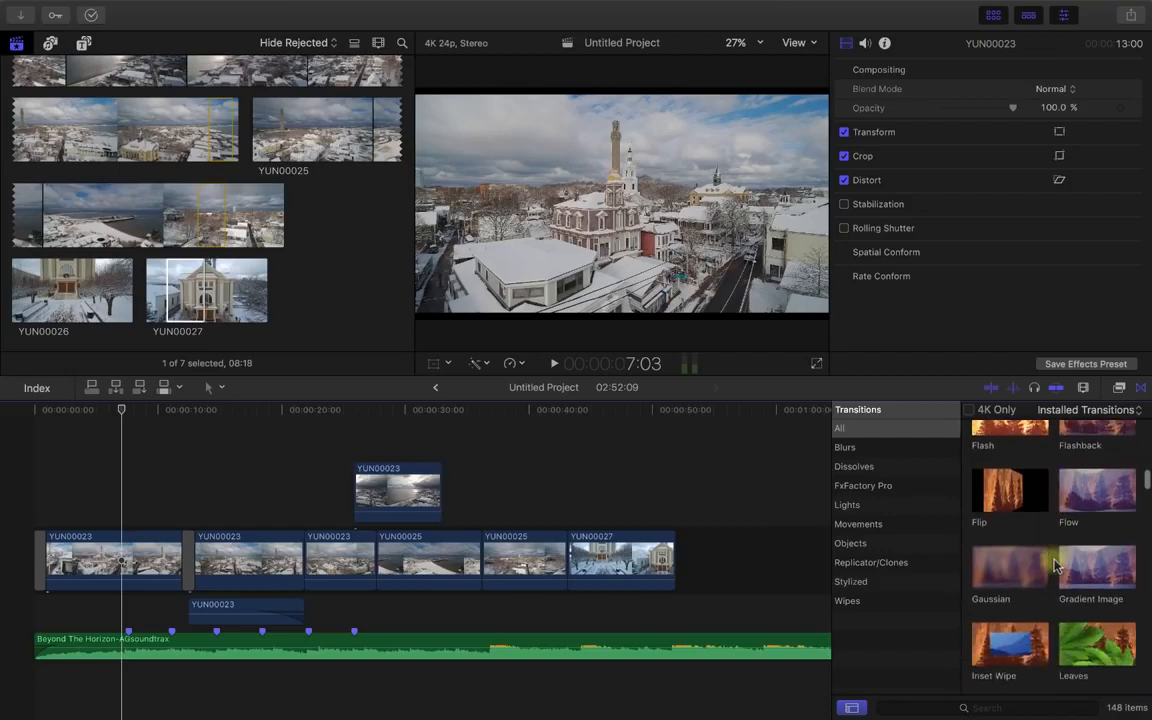
pyautogui.scroll(-2, 1054, 566)
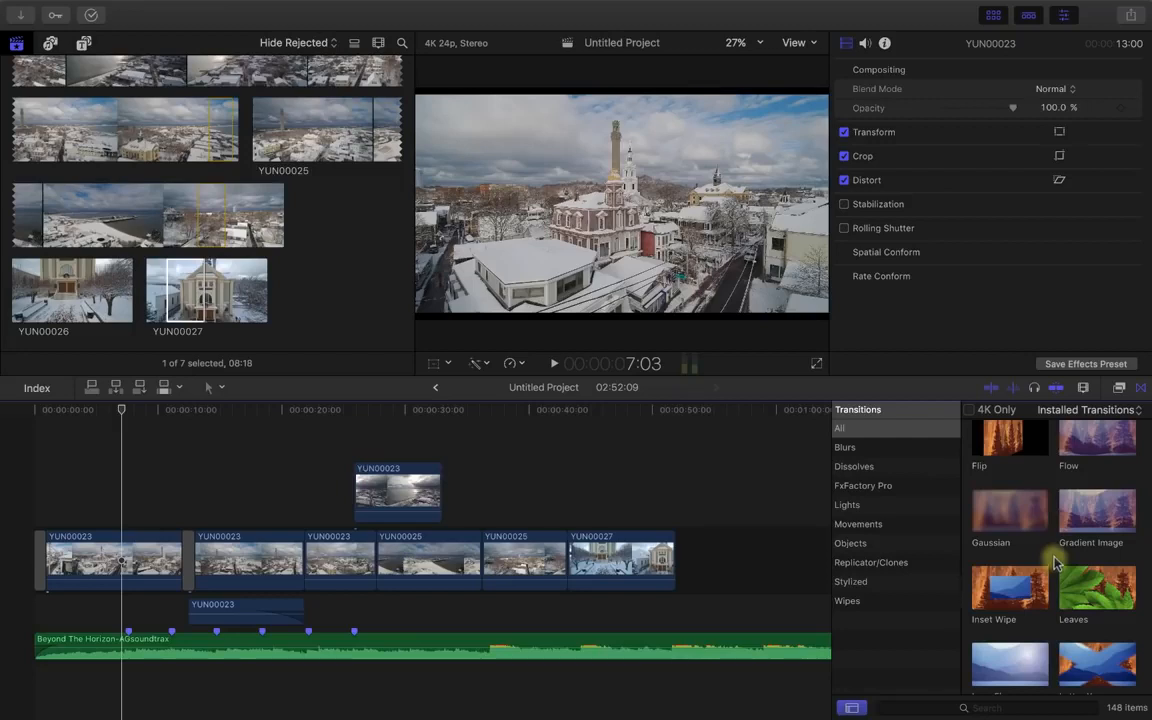
pyautogui.scroll(5, 1055, 563)
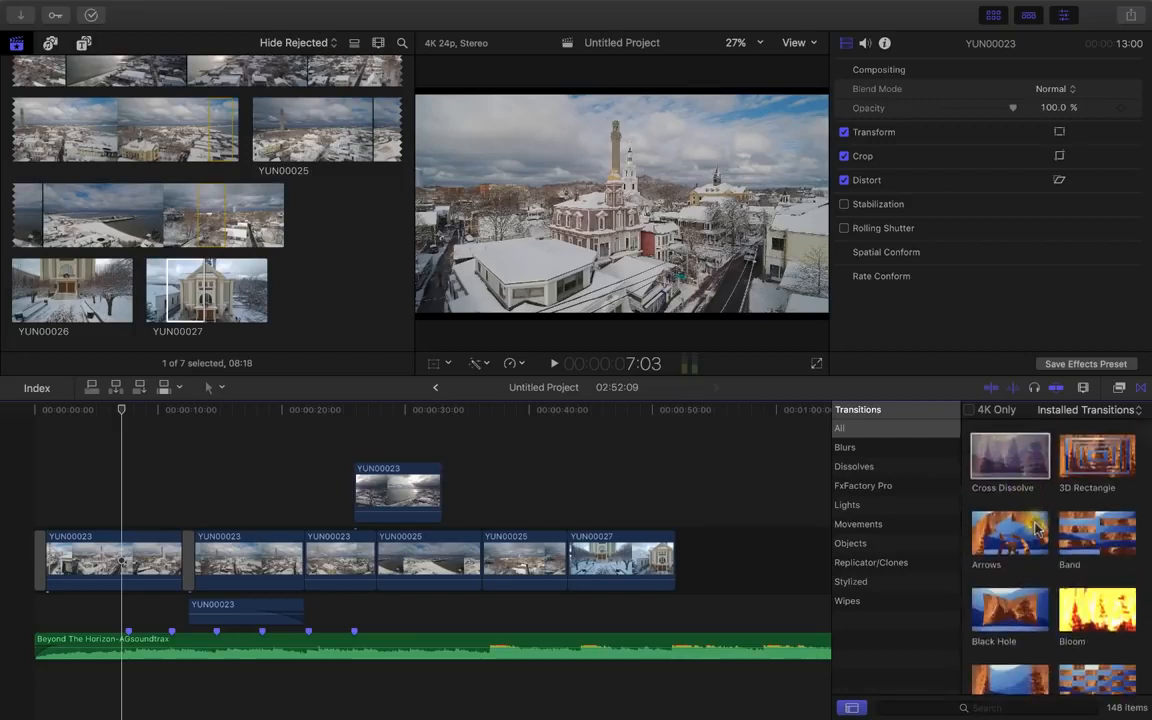
# Step: Find the Fade To Color transition and add it to the end of the last storyline clip, YUN00027
pyautogui.scroll(-5, 1036, 535)
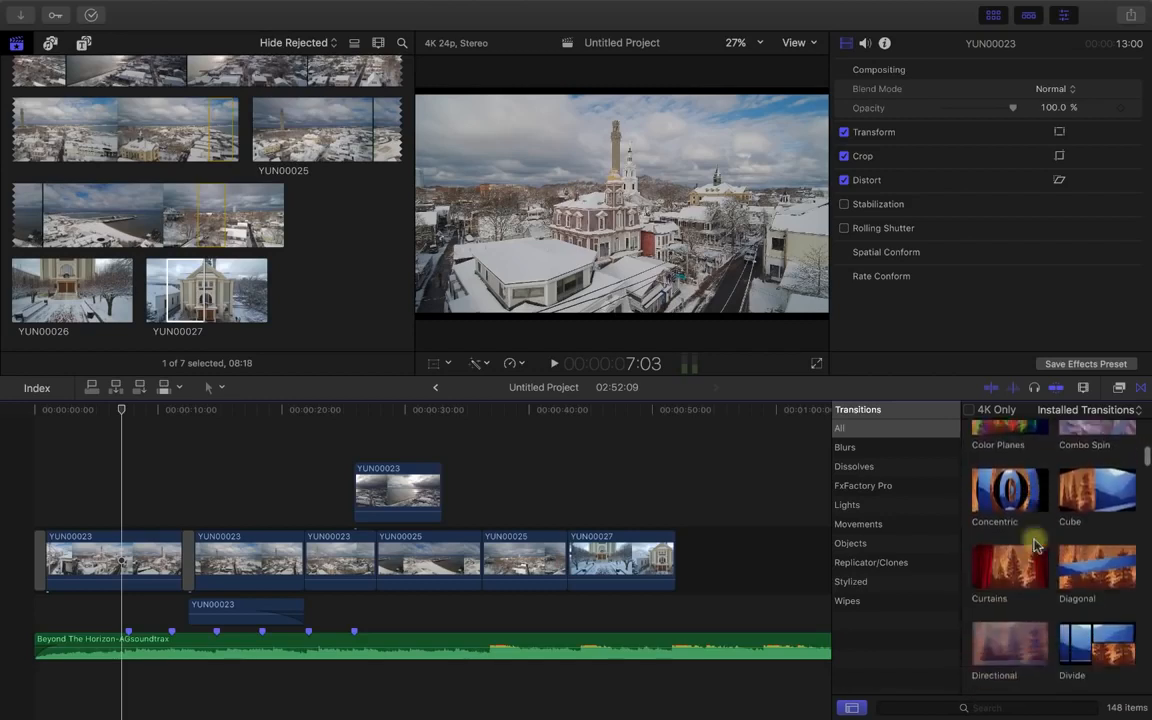
pyautogui.scroll(-3, 1036, 545)
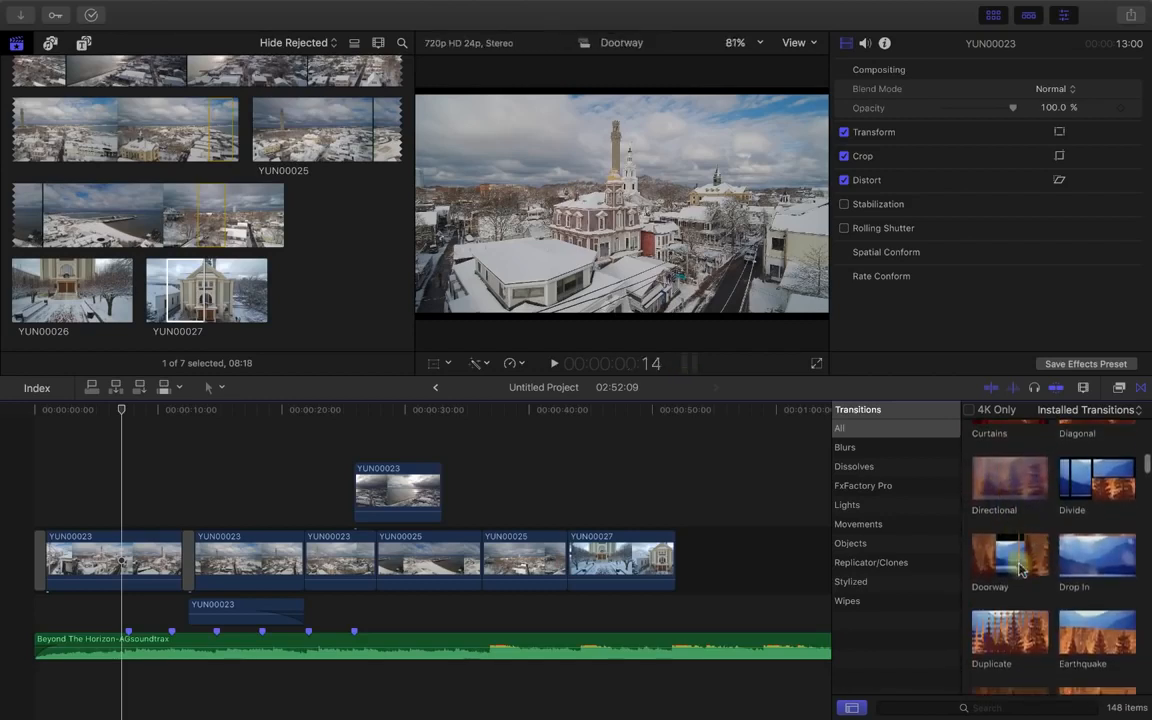
pyautogui.scroll(-5, 1020, 570)
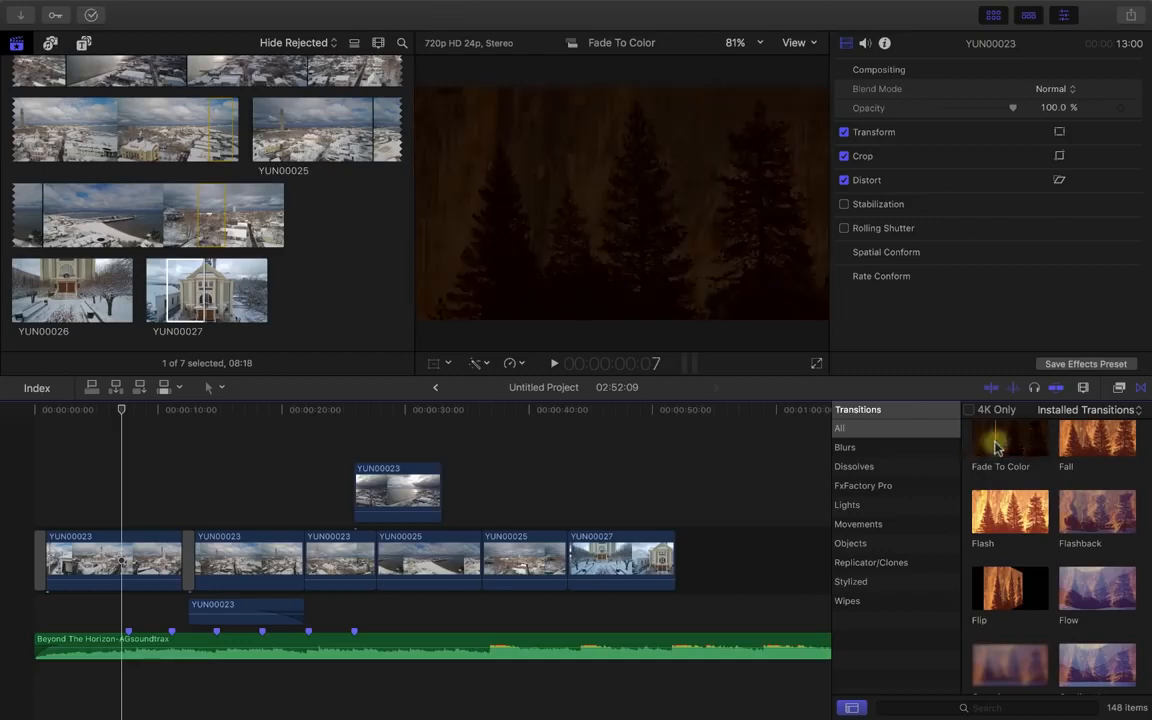
pyautogui.click(987, 449)
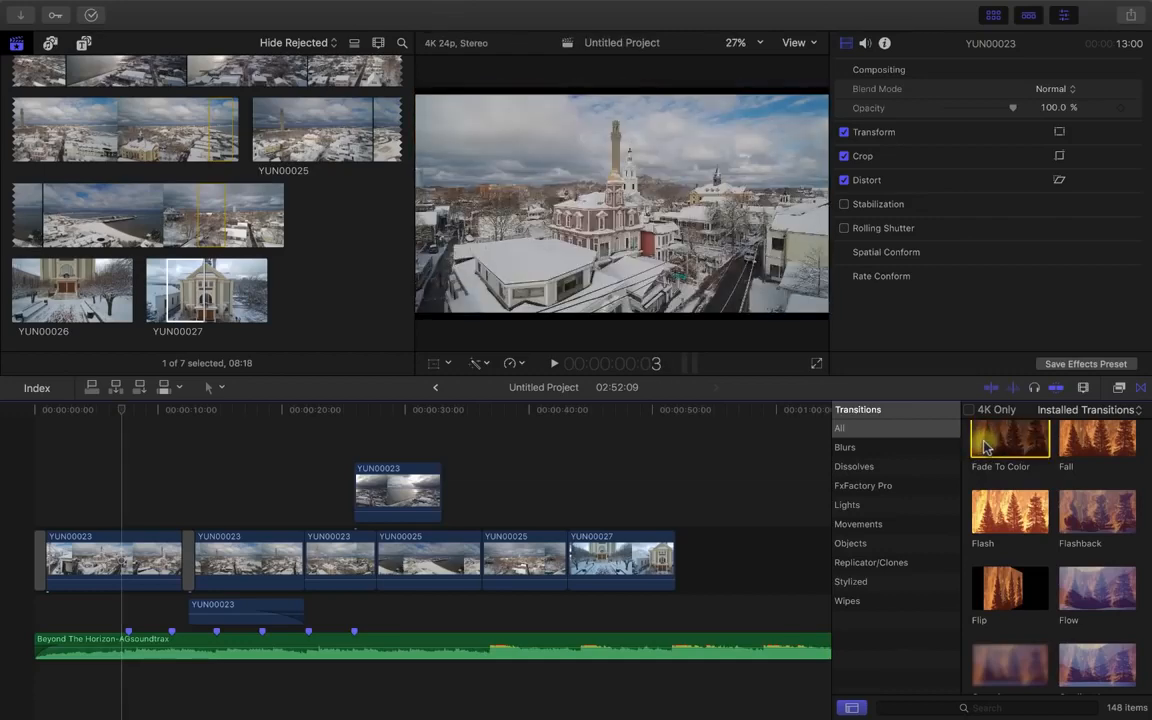
pyautogui.moveTo(987, 449); pyautogui.dragTo(700, 548)
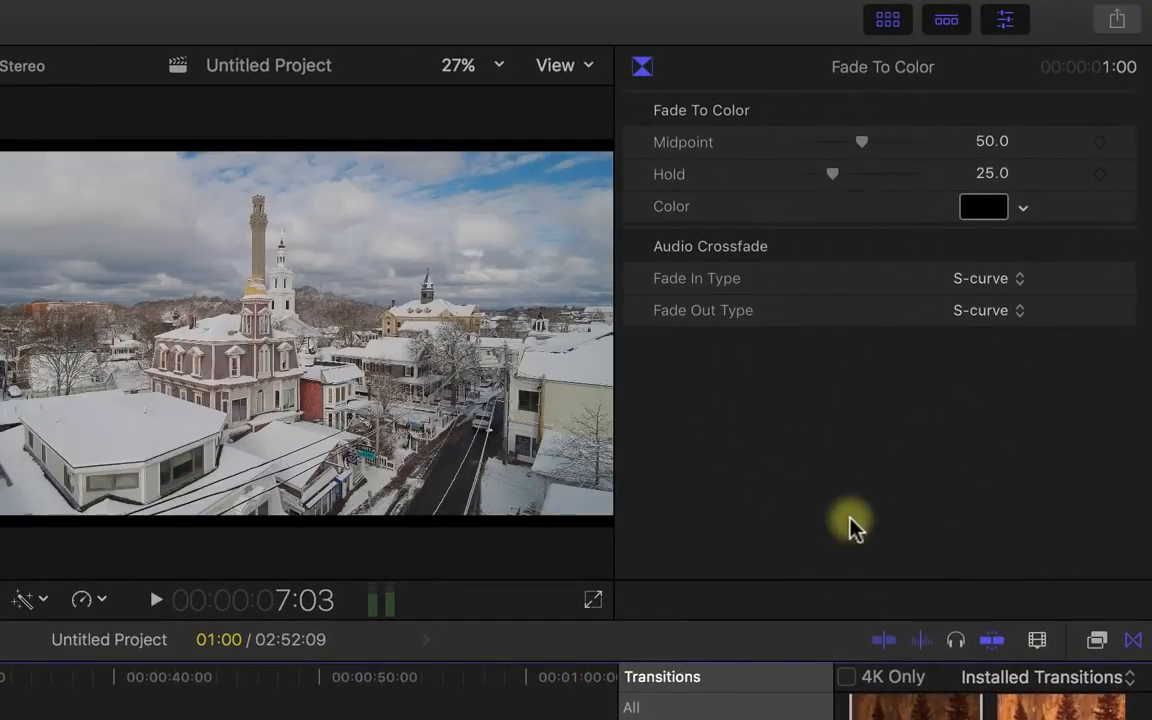
# Step: Set the closing Fade To Color transition's color to near-white (RGB 255, 253, 252) and play the ending from about 50 seconds
pyautogui.click(1010, 26)
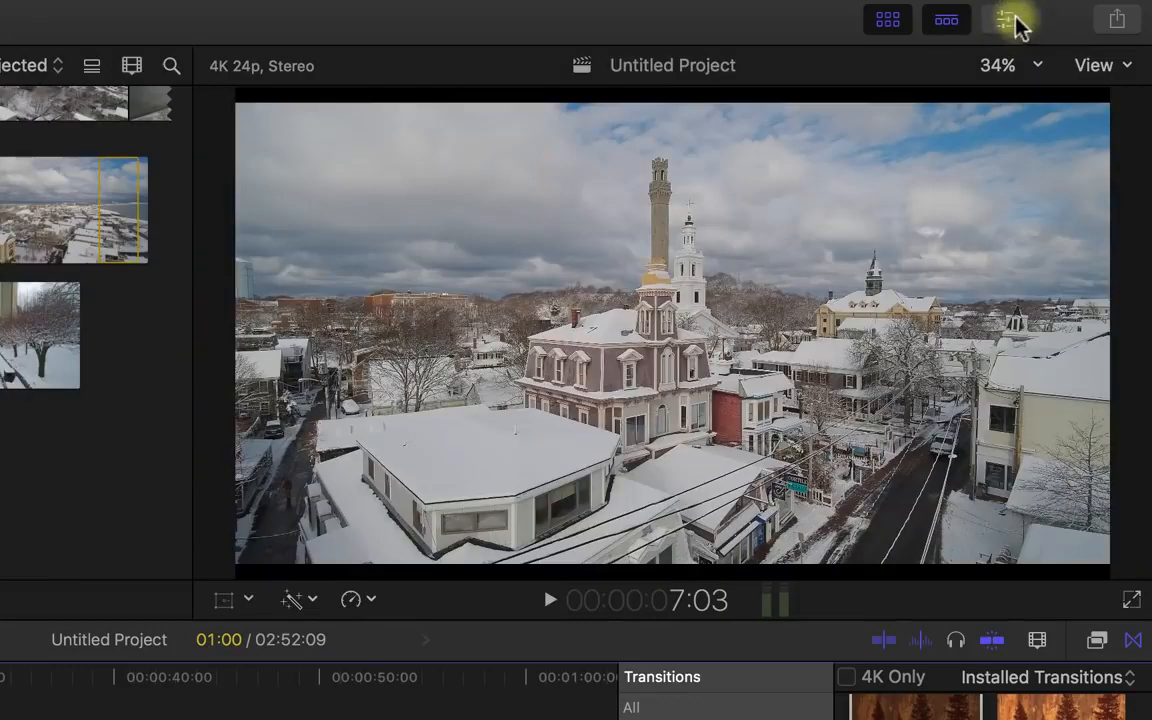
pyautogui.click(1010, 22)
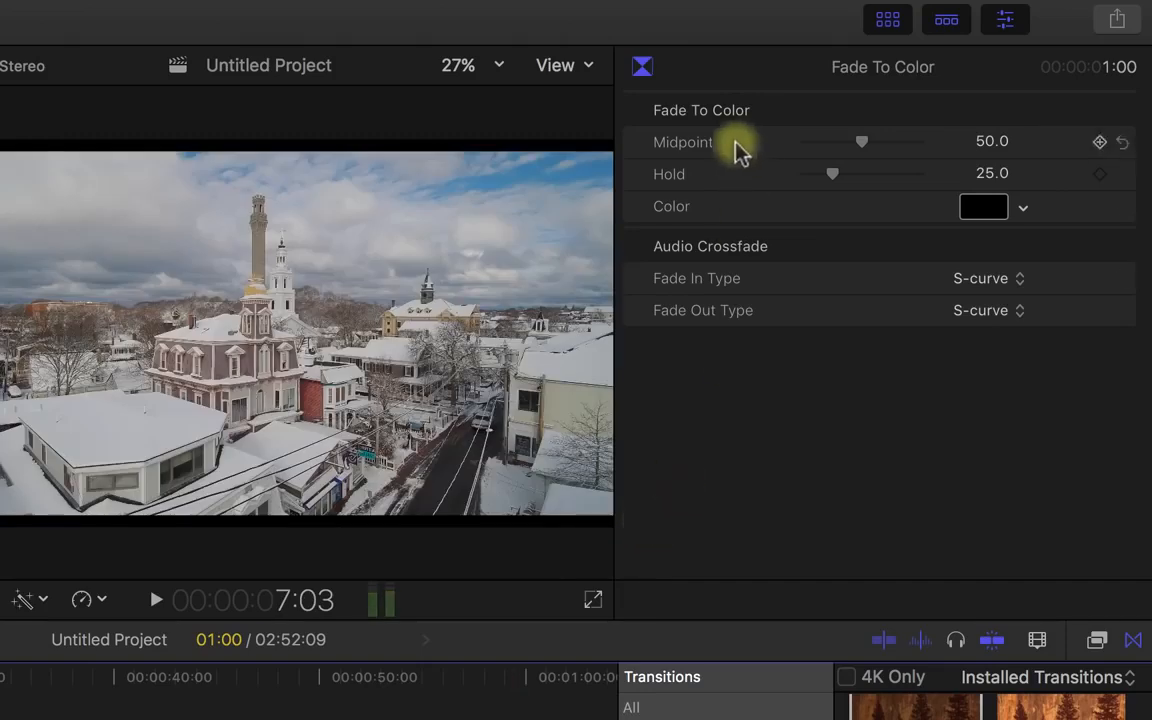
pyautogui.click(1022, 212)
pyautogui.click(906, 263)
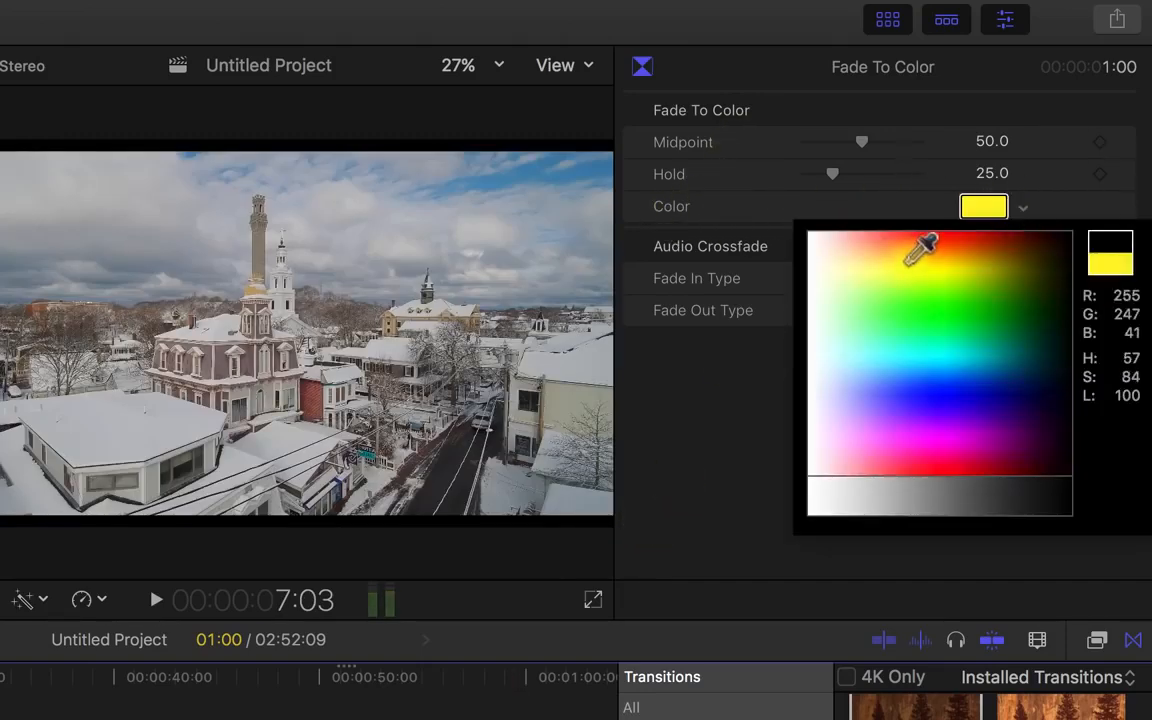
pyautogui.moveTo(920, 250); pyautogui.dragTo(812, 250)
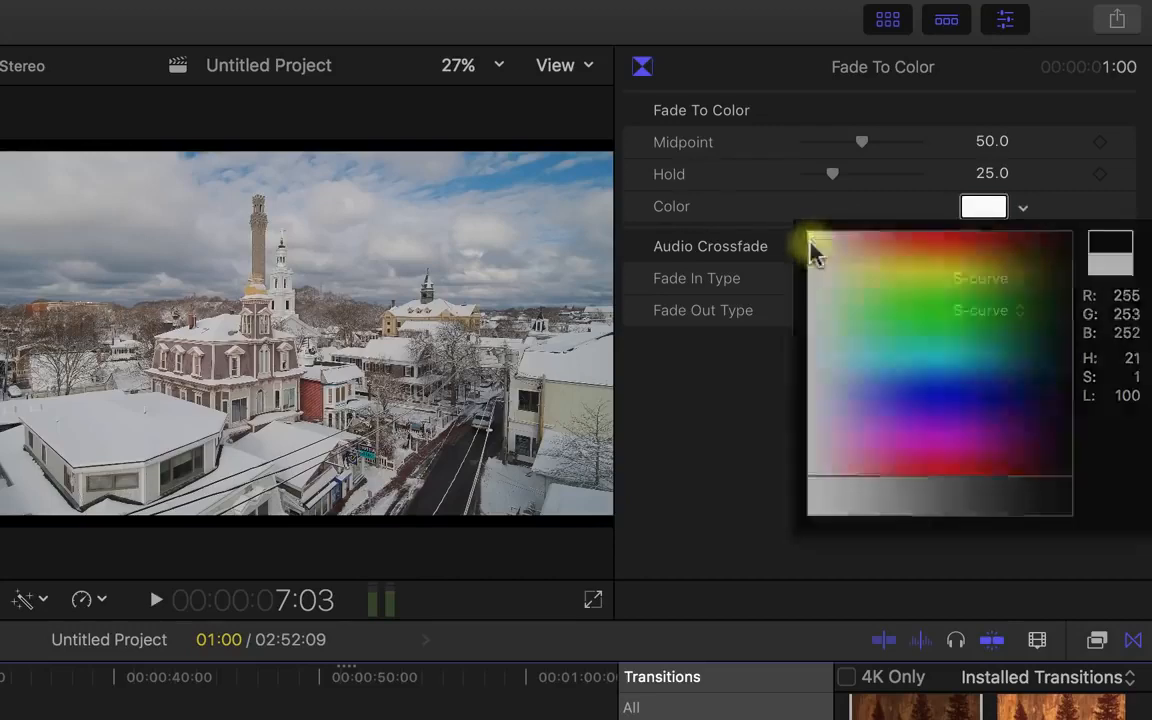
pyautogui.click(316, 700)
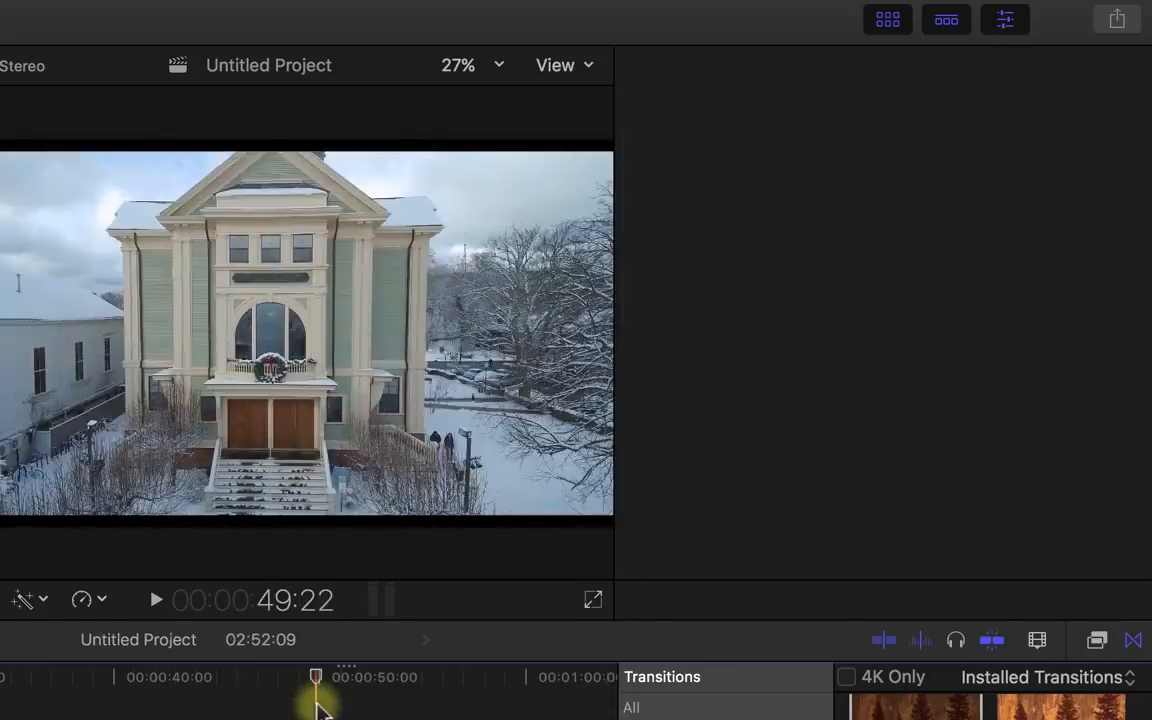
pyautogui.press('space')
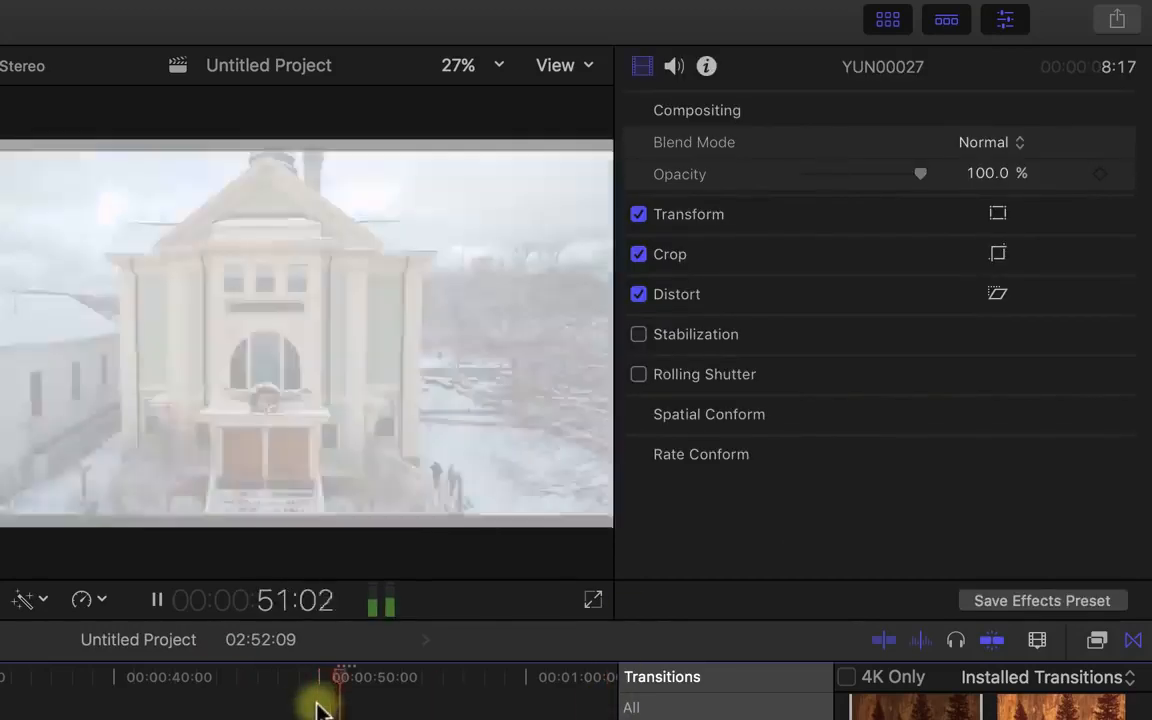
pyautogui.press('space')
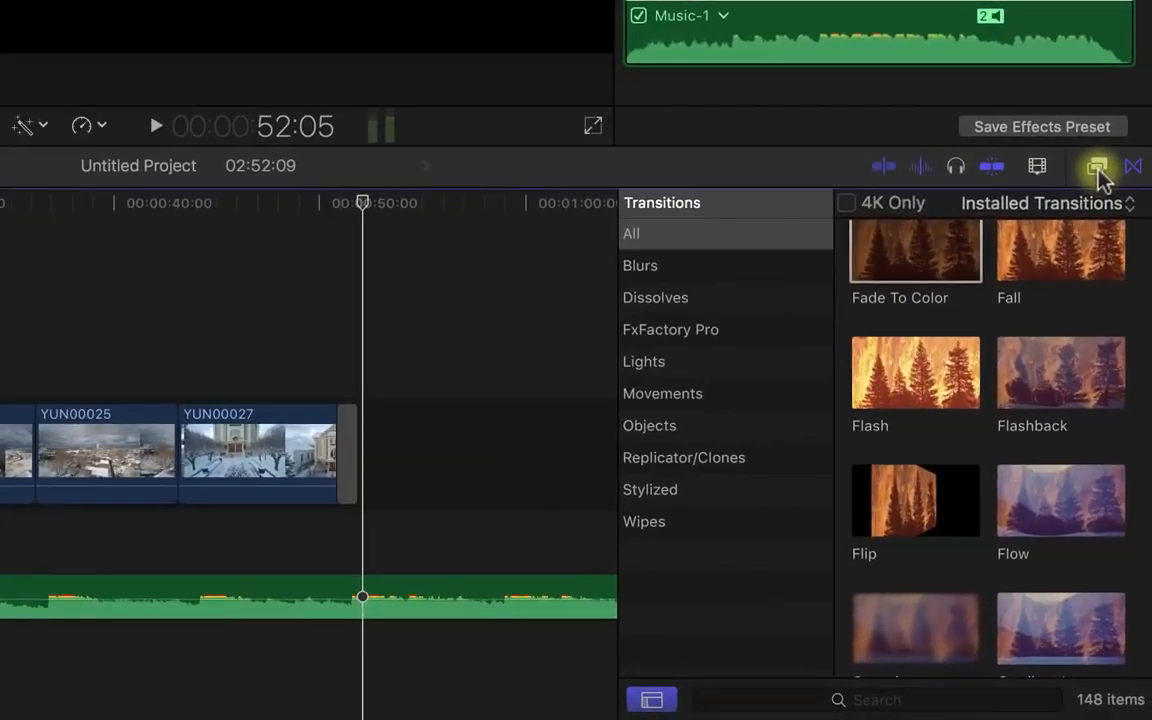
# Step: Browse the installed effects, examining the audio Echo category and the full list of video effects around Bad TV
pyautogui.click(1098, 168)
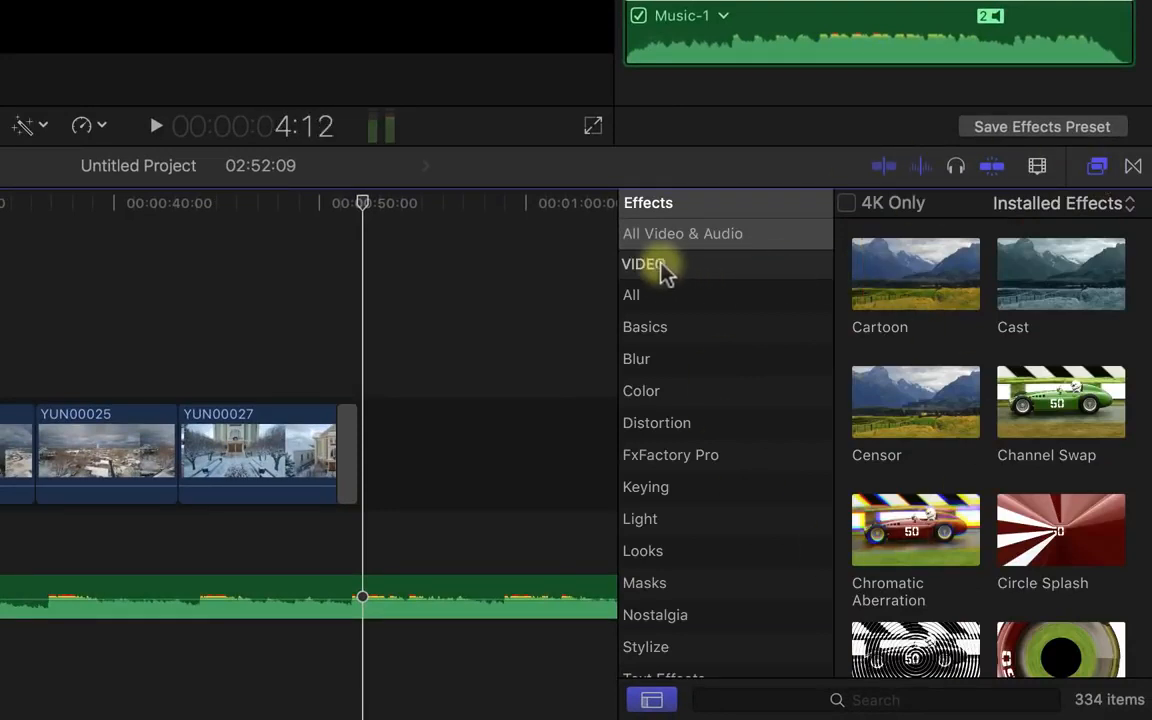
pyautogui.scroll(-5, 700, 274)
pyautogui.scroll(-3, 700, 274)
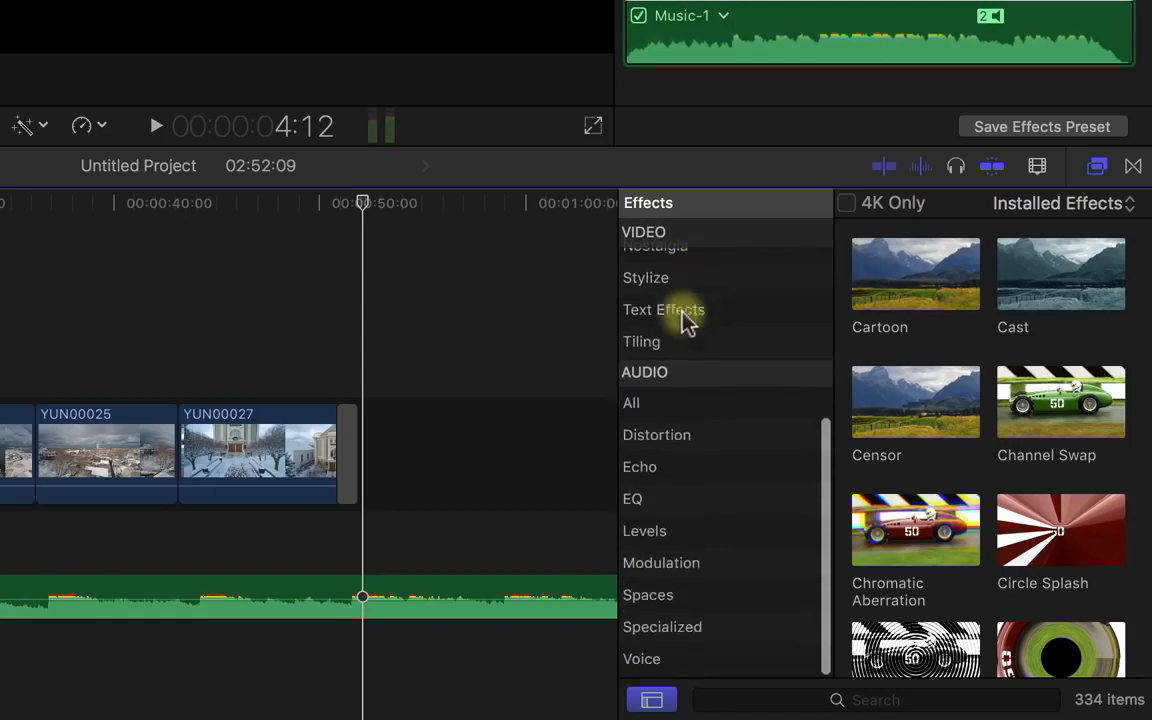
pyautogui.click(666, 468)
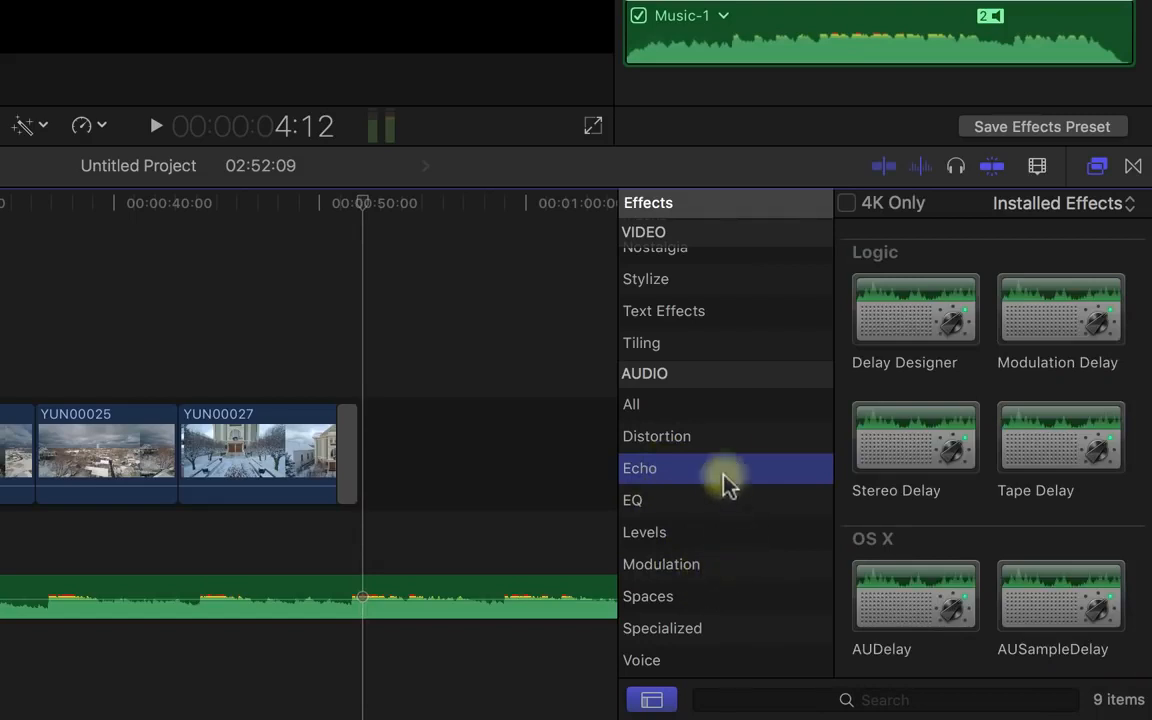
pyautogui.scroll(5, 728, 480)
pyautogui.click(689, 298)
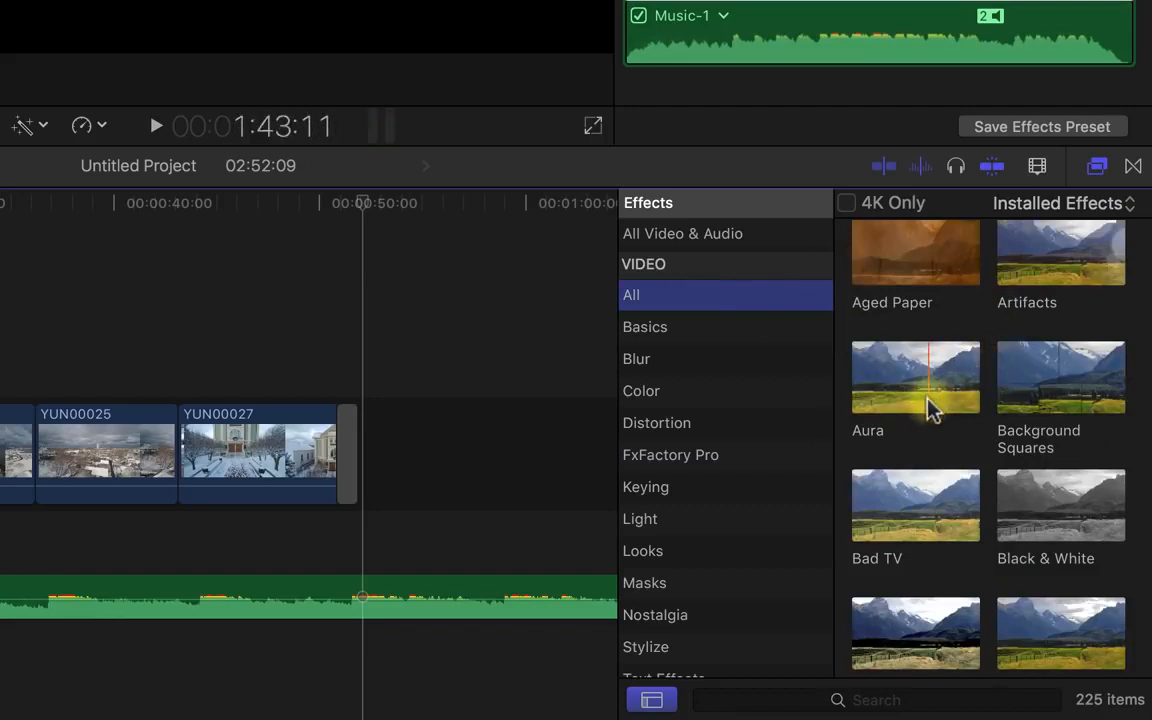
pyautogui.scroll(-3, 930, 410)
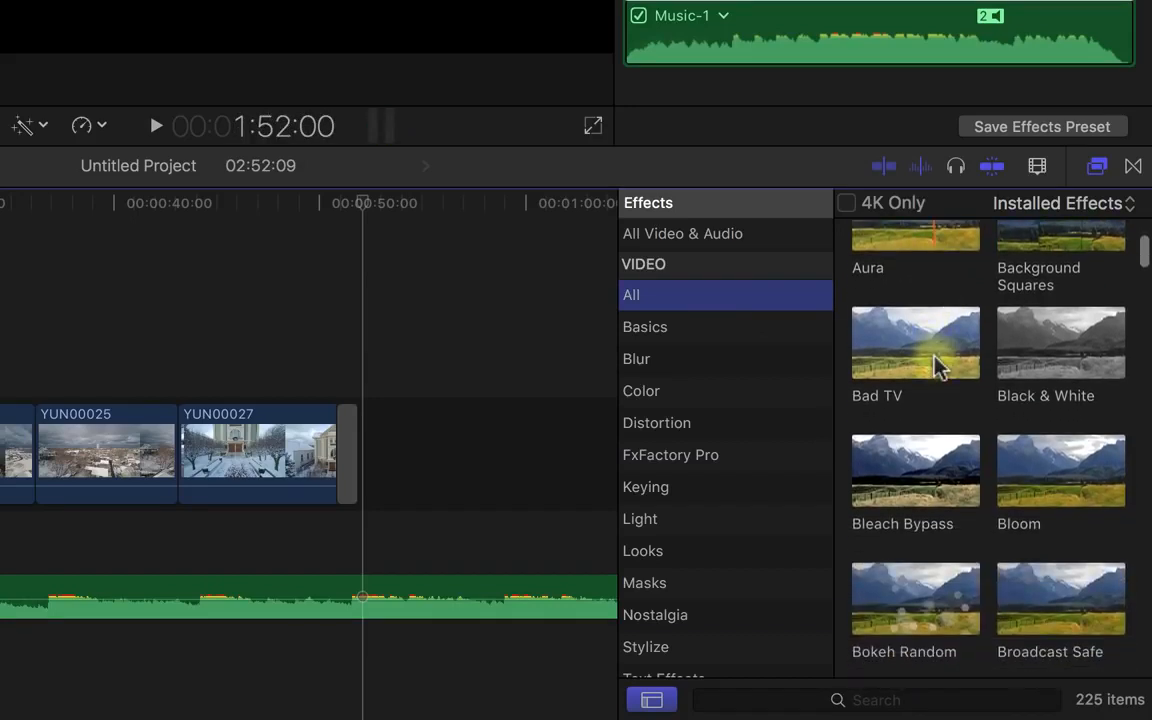
pyautogui.scroll(2, 935, 365)
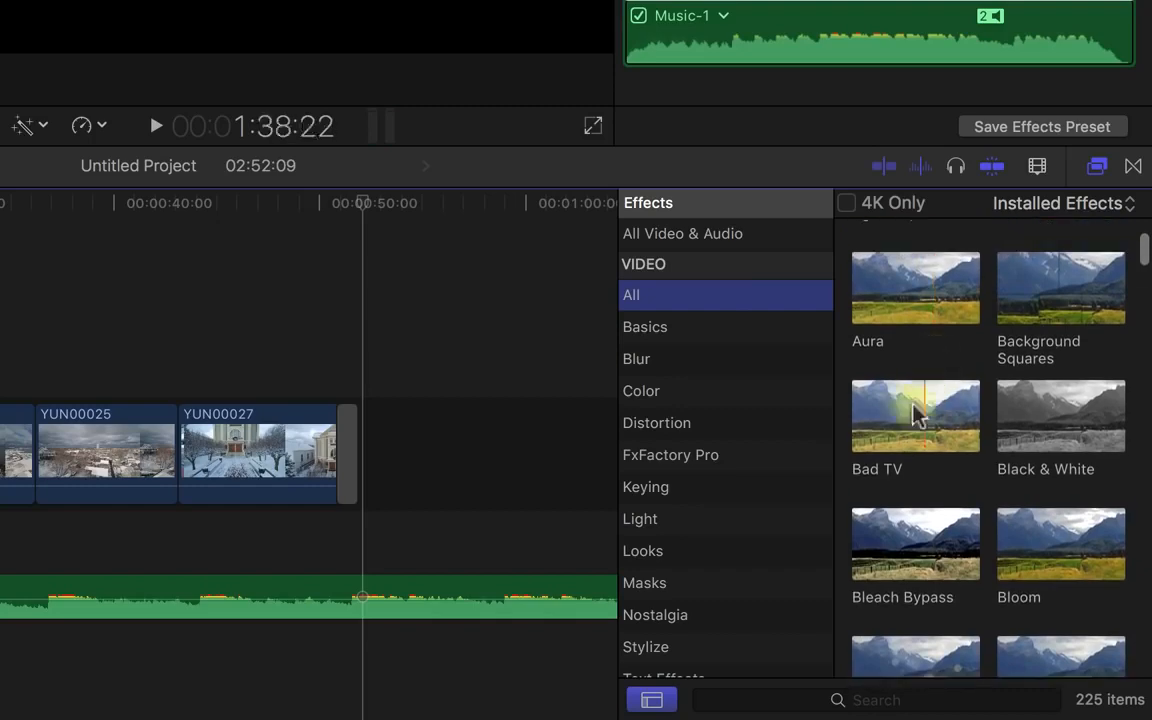
pyautogui.click(905, 433)
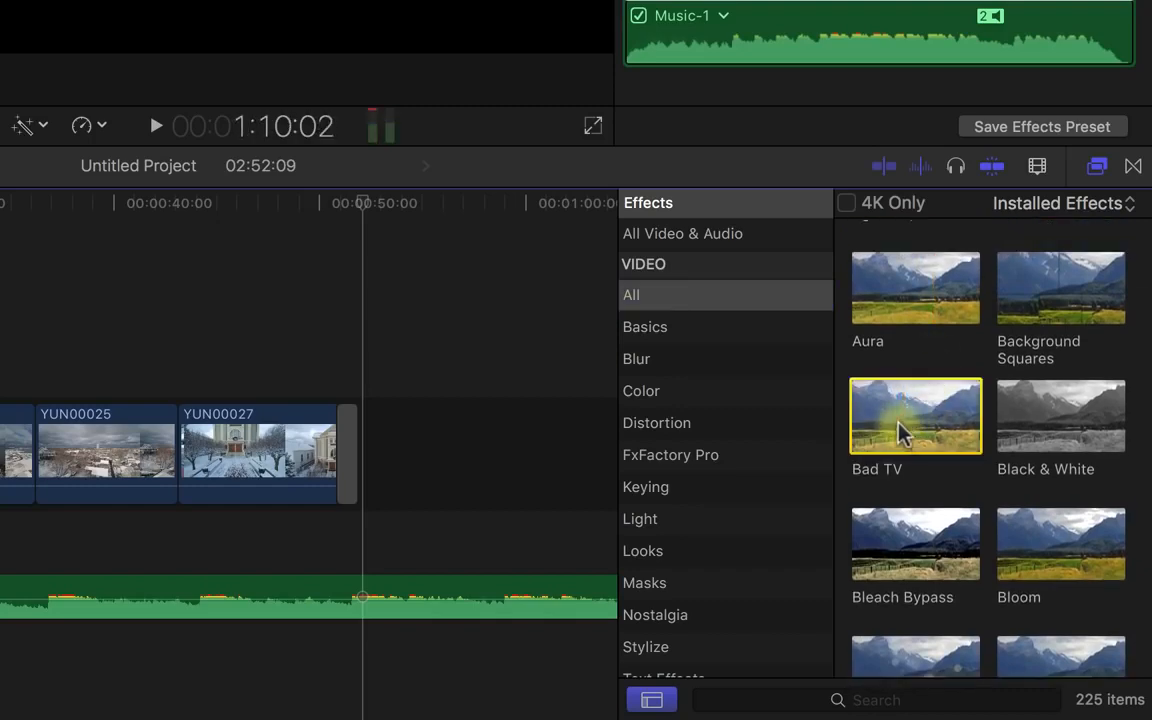
# Step: Preview the Black & White effect on the last storyline clip, YUN00027, and look through the remaining video effects
pyautogui.click(233, 257)
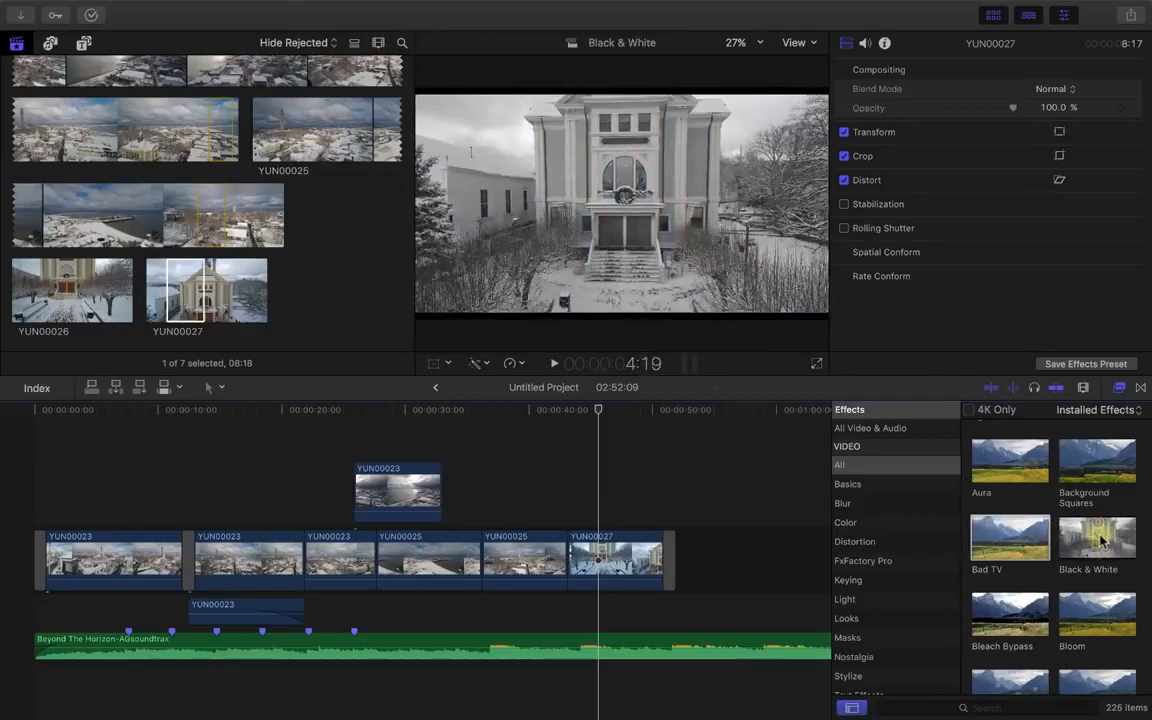
pyautogui.scroll(-3, 1075, 550)
pyautogui.scroll(-10, 1065, 560)
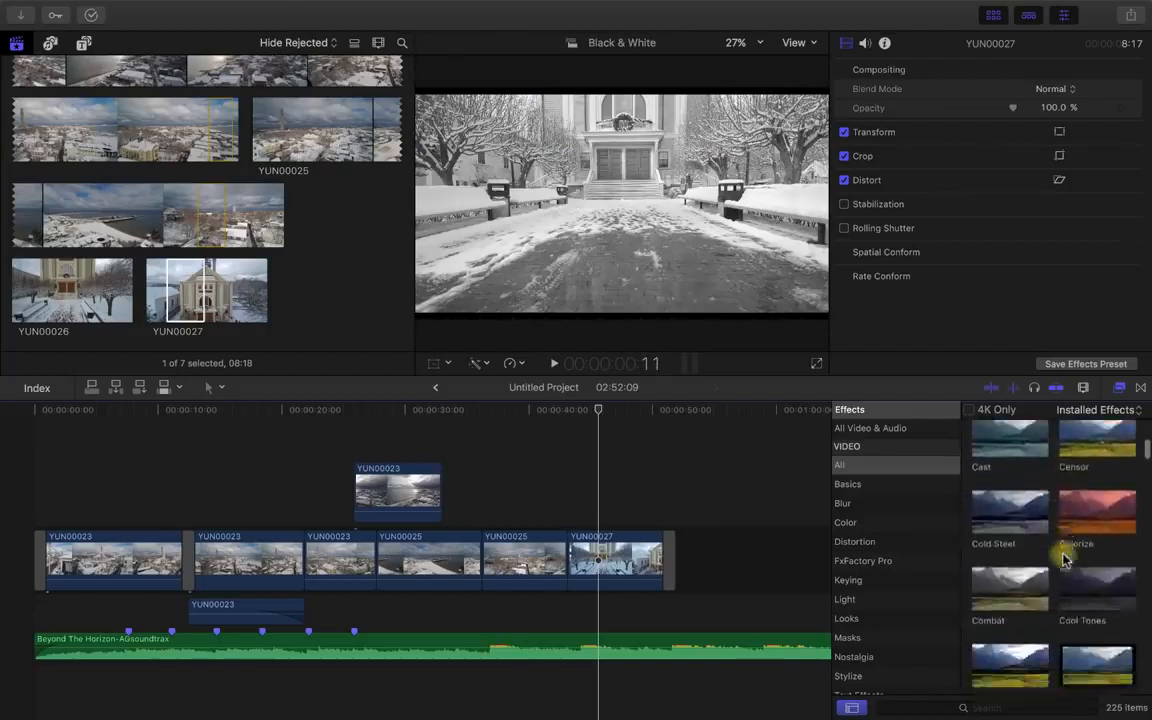
pyautogui.scroll(-5, 1065, 560)
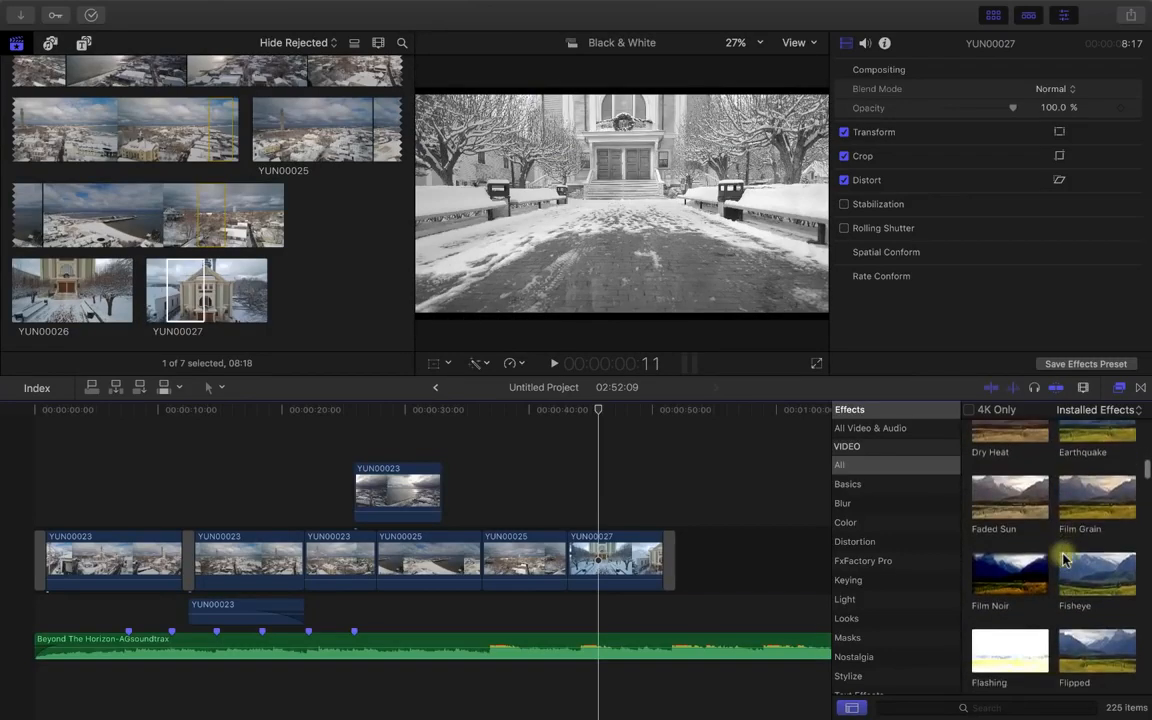
pyautogui.scroll(15, 1065, 560)
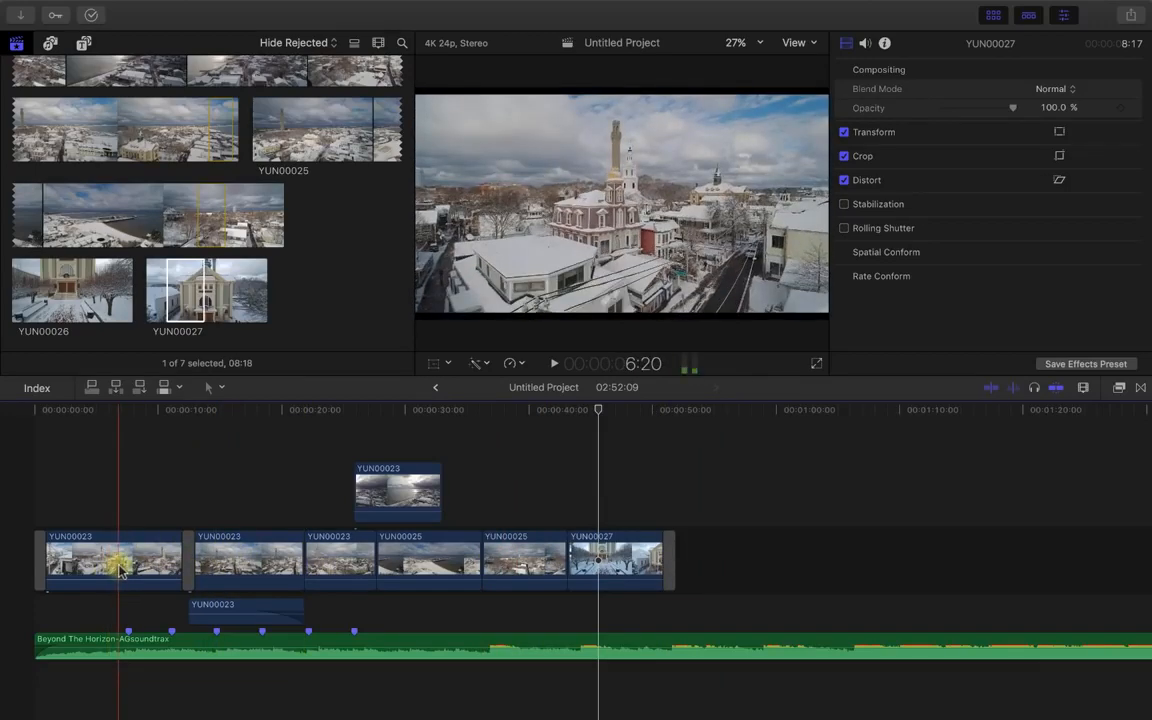
# Step: Apply Balance Color to the second storyline clip, YUN00023, at about 16 seconds and open its Color Board
pyautogui.click(245, 565)
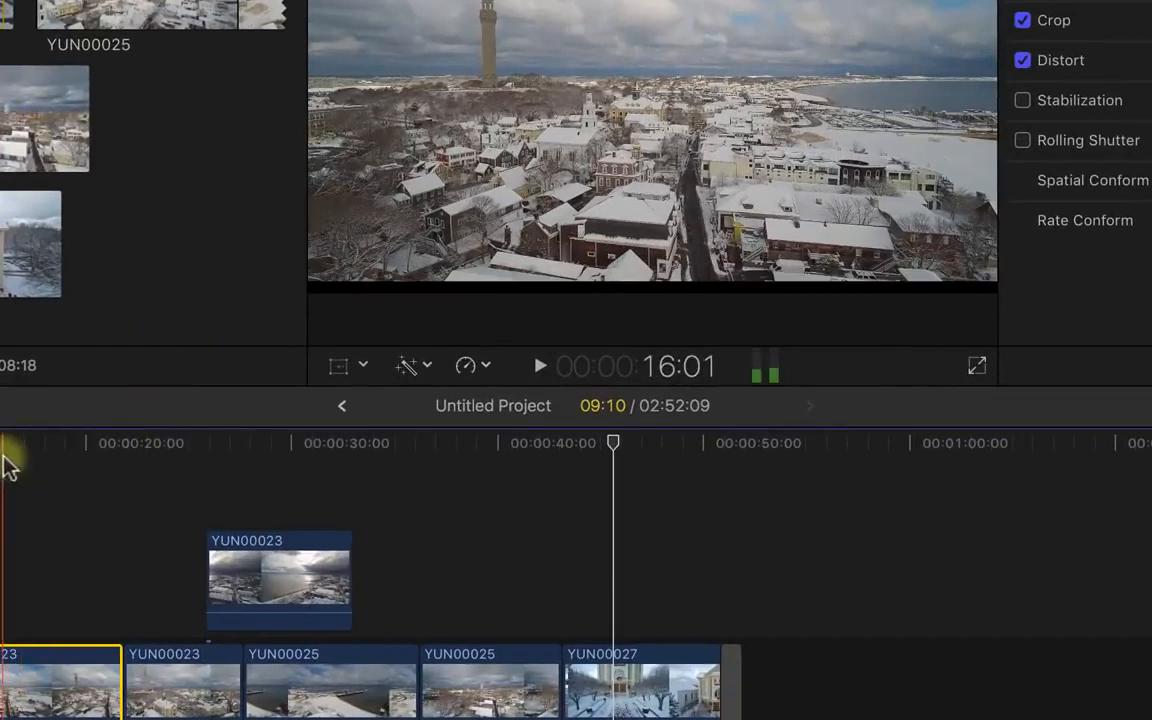
pyautogui.click(6, 455)
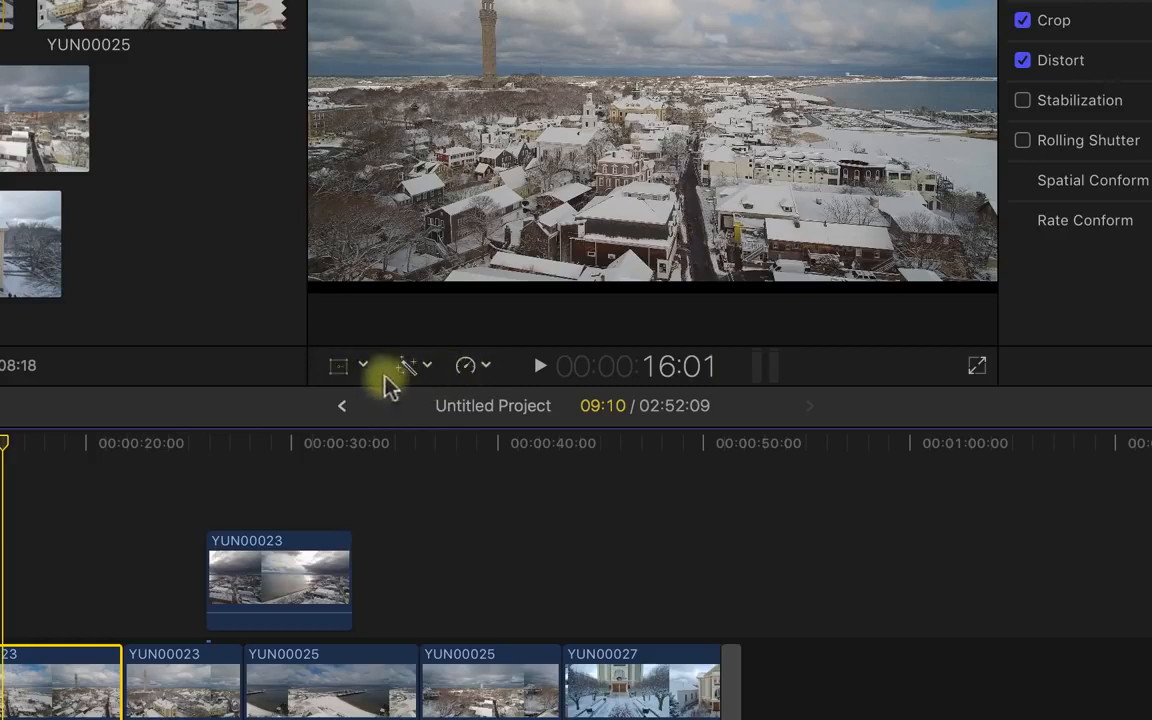
pyautogui.click(416, 367)
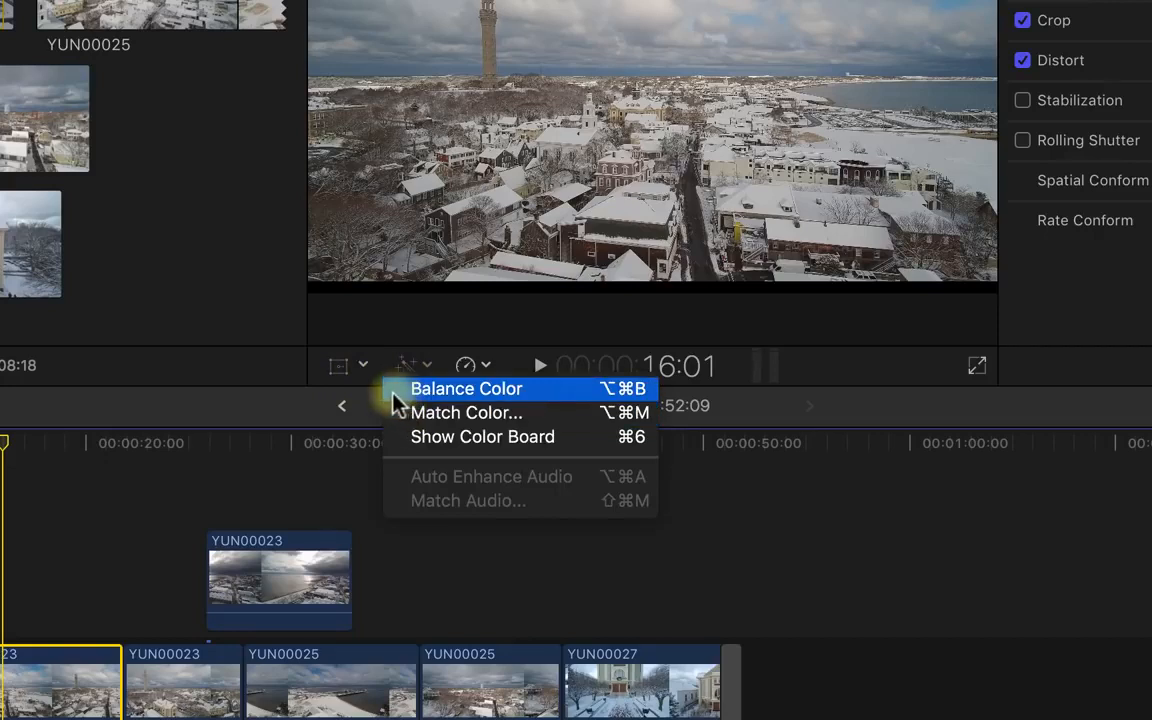
pyautogui.click(394, 395)
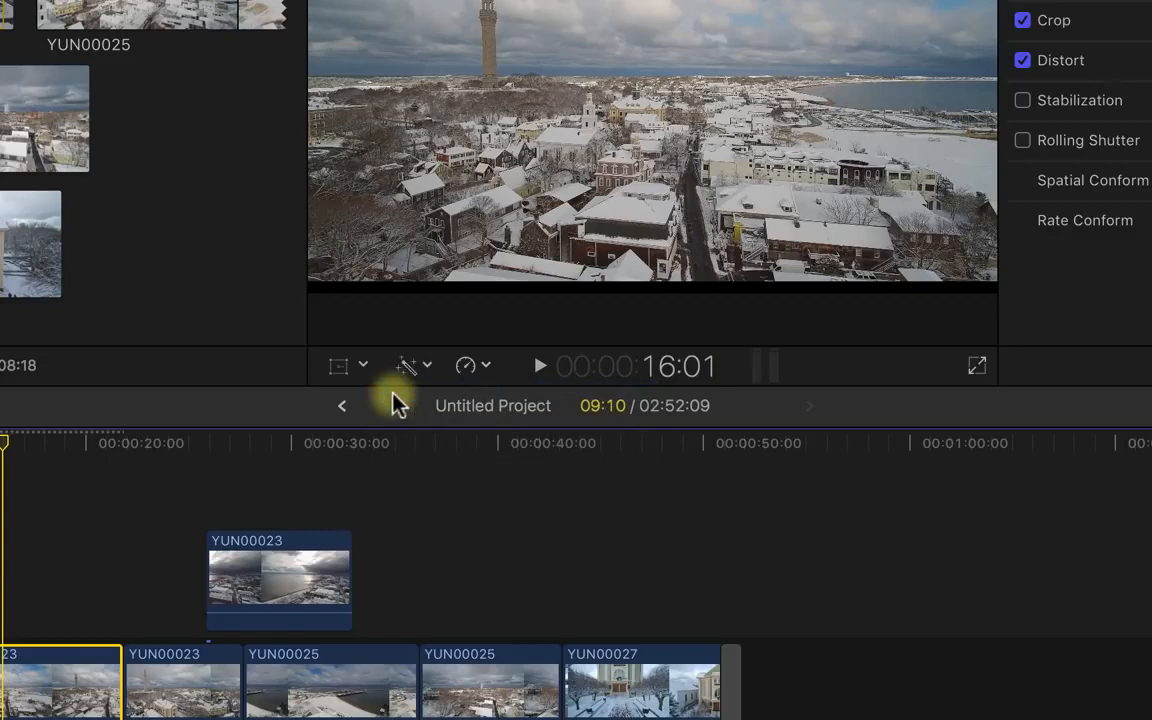
pyautogui.click(420, 365)
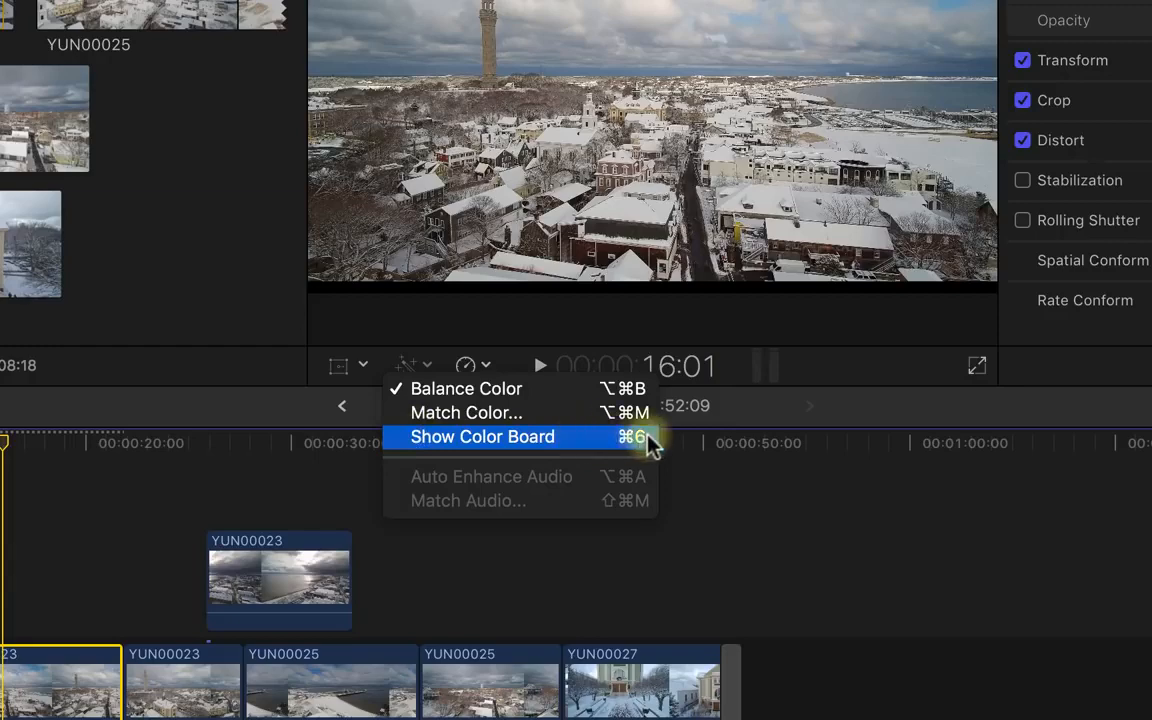
pyautogui.click(592, 445)
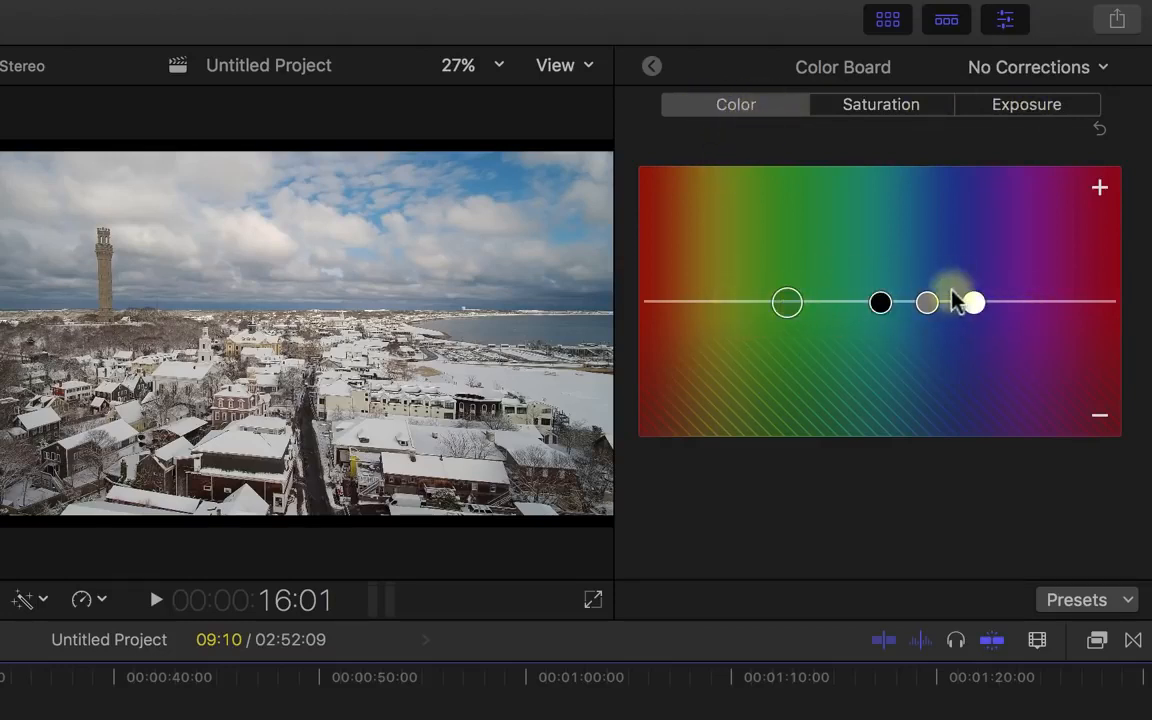
# Step: Try a blue tint on the midtones at 234° and 29%, and return its strength to 0%
pyautogui.moveTo(926, 303); pyautogui.dragTo(950, 261)
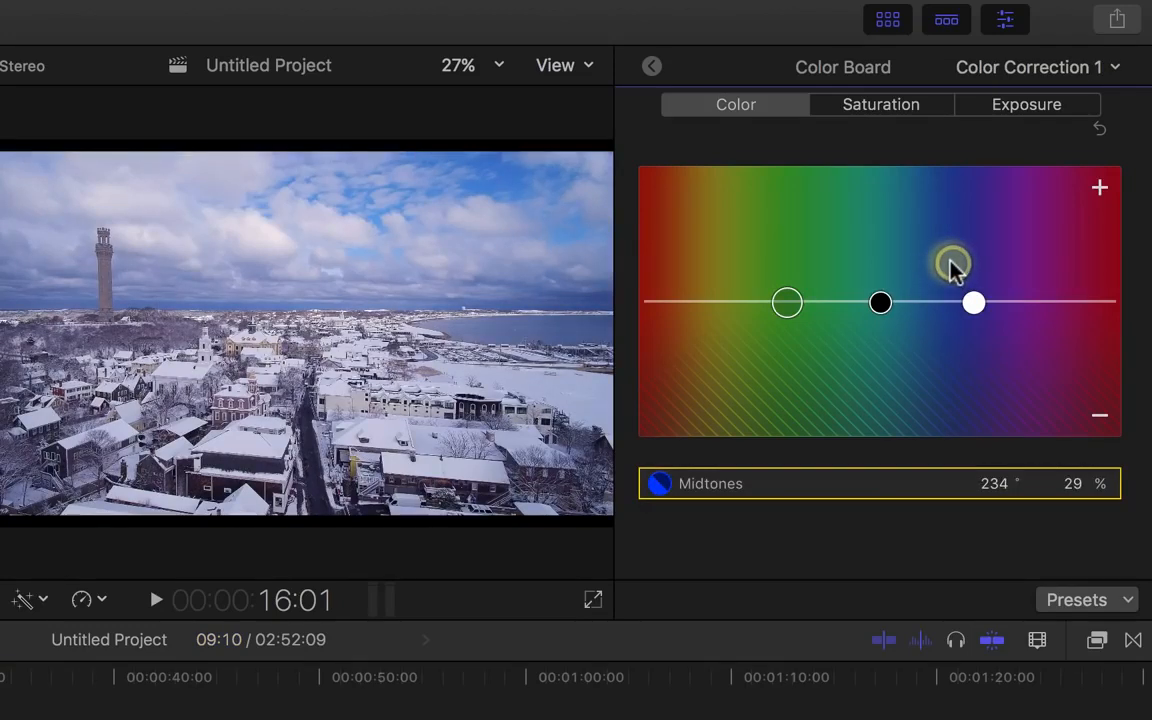
pyautogui.moveTo(950, 265); pyautogui.dragTo(924, 310)
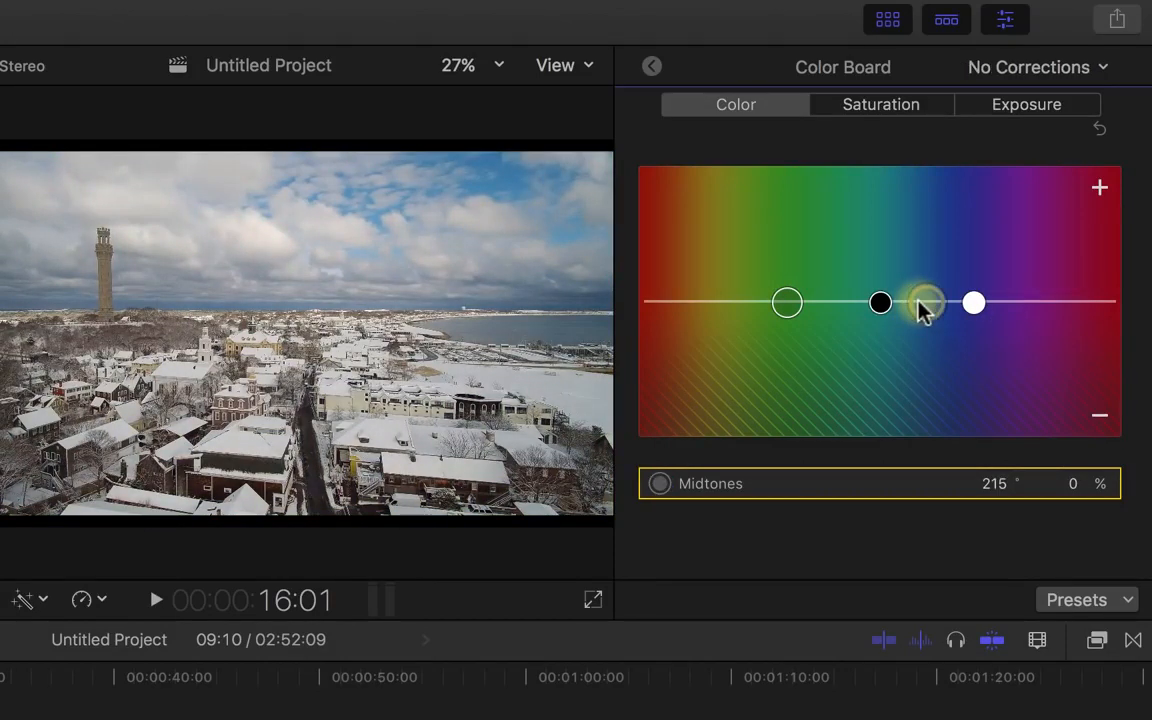
# Step: Examine the color board's saturation and exposure controls for shadows, midtones and highlights
pyautogui.click(893, 110)
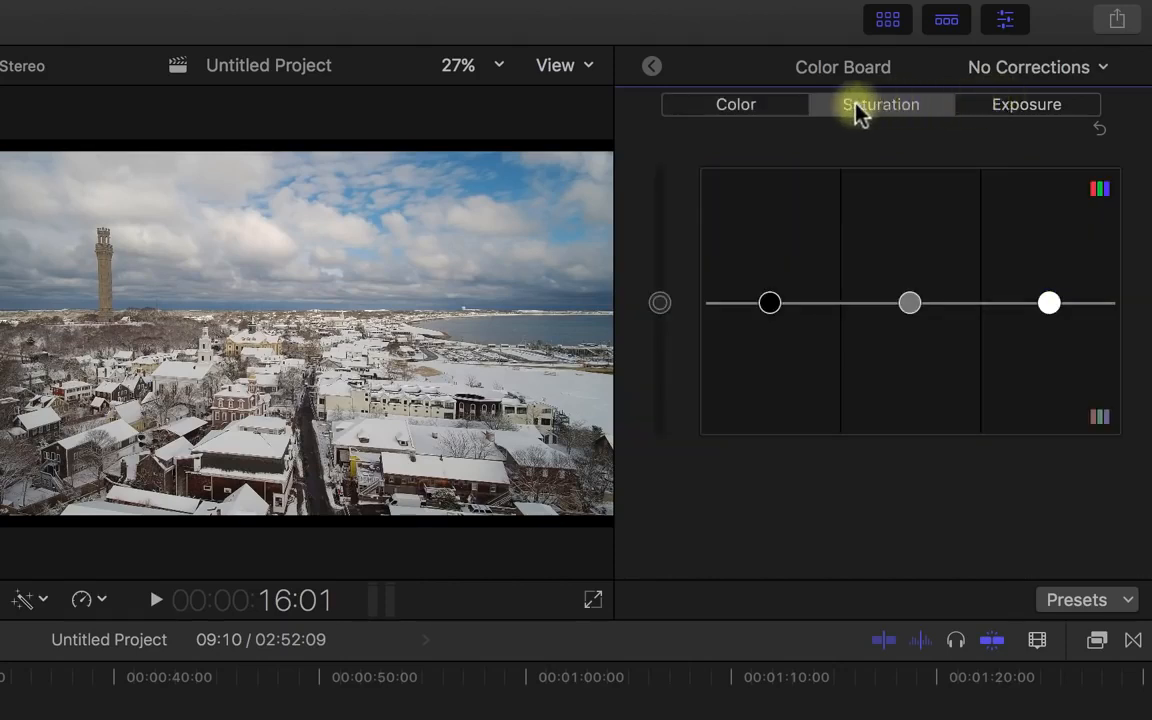
pyautogui.click(1012, 106)
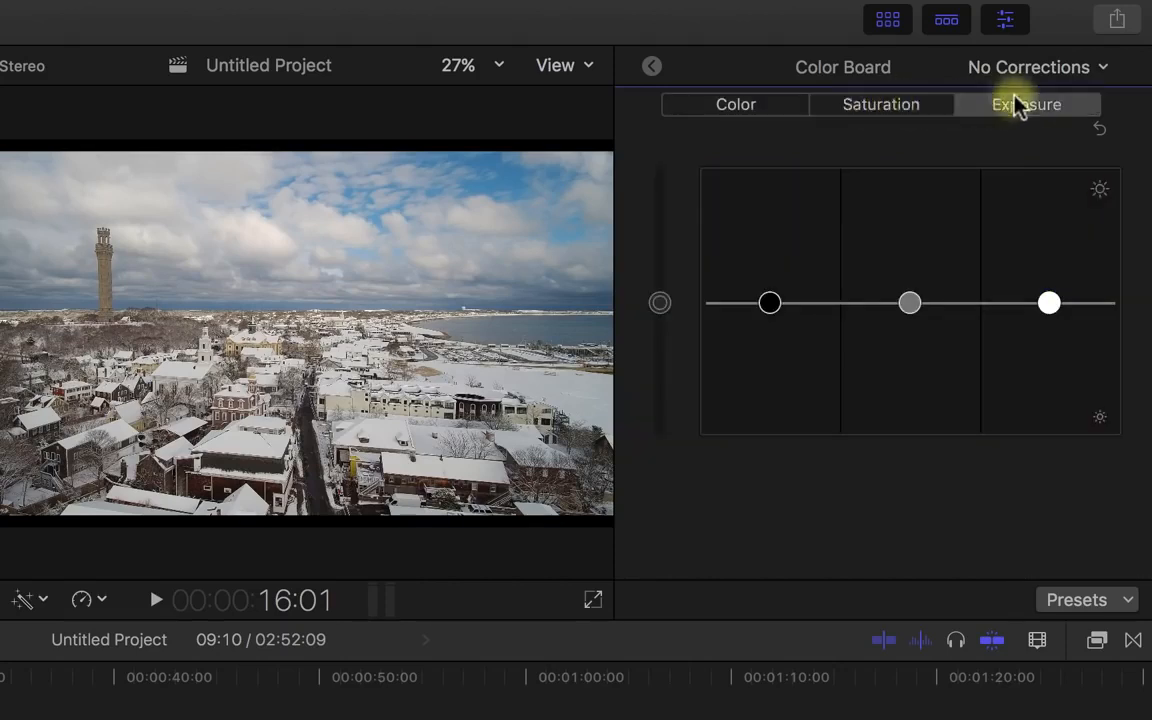
pyautogui.click(895, 112)
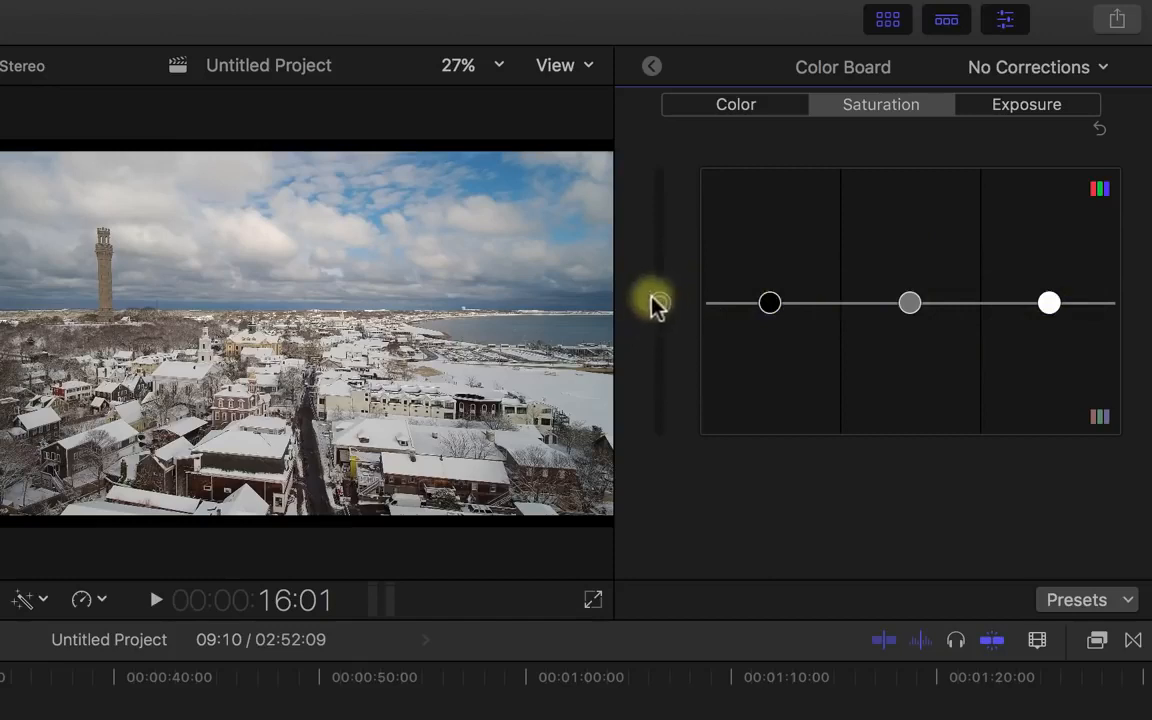
pyautogui.click(765, 307)
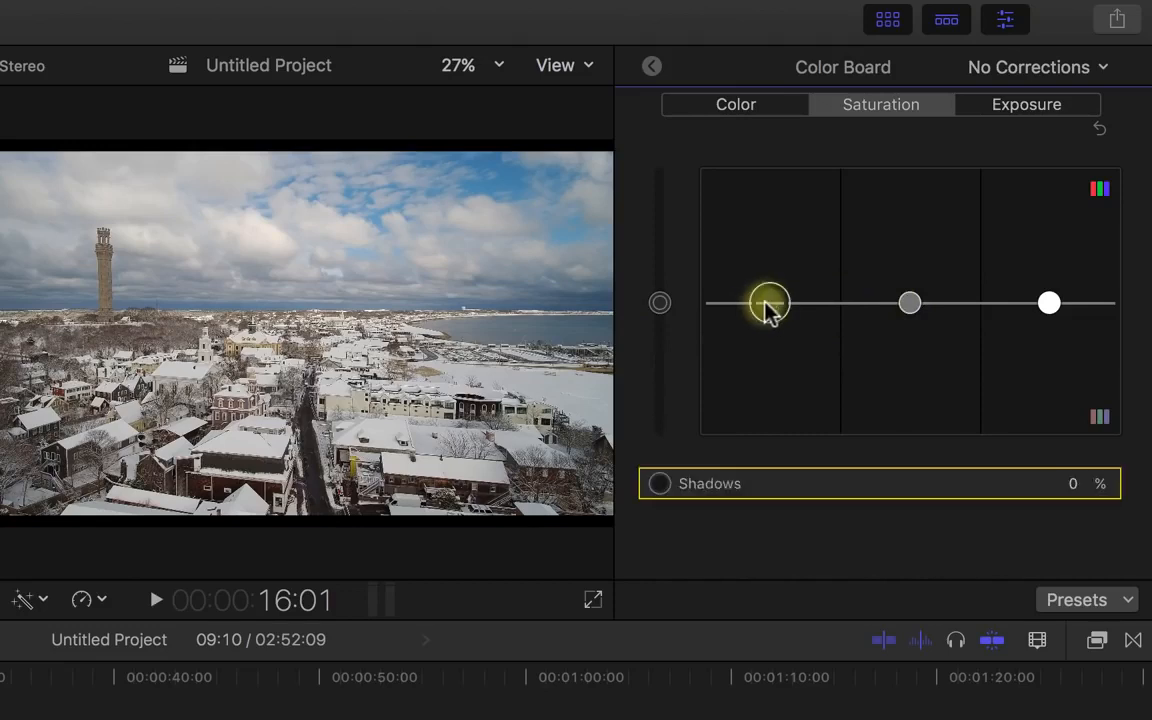
pyautogui.click(909, 304)
pyautogui.click(1048, 303)
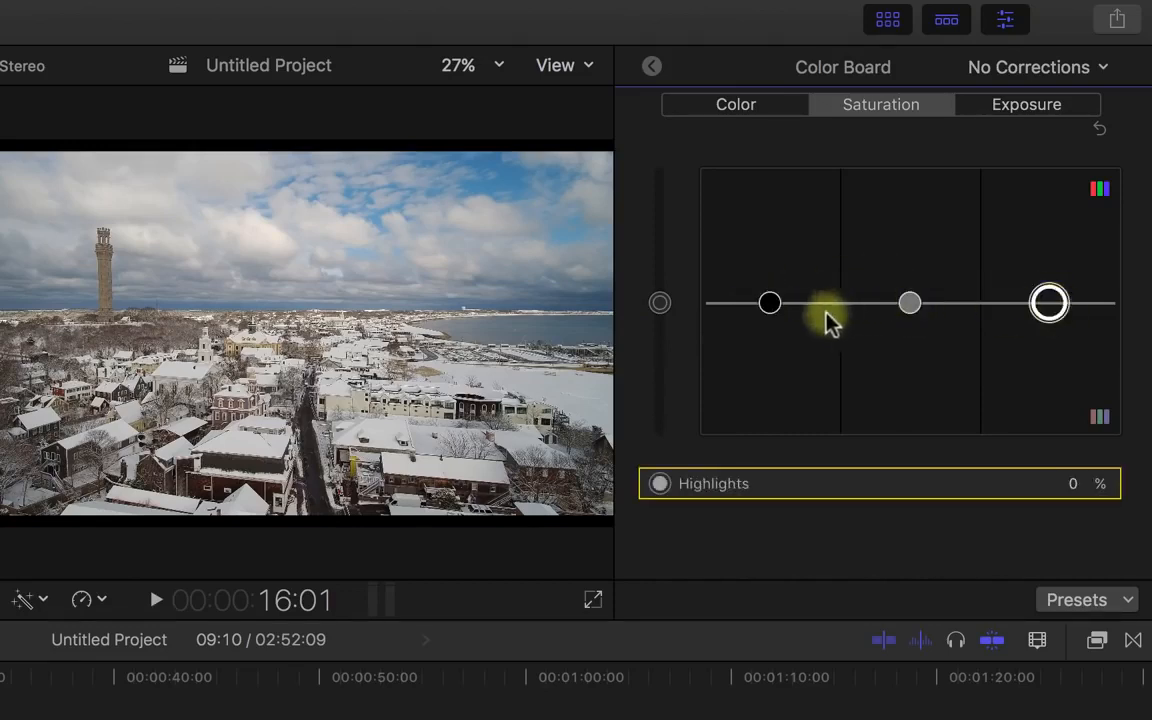
pyautogui.click(770, 305)
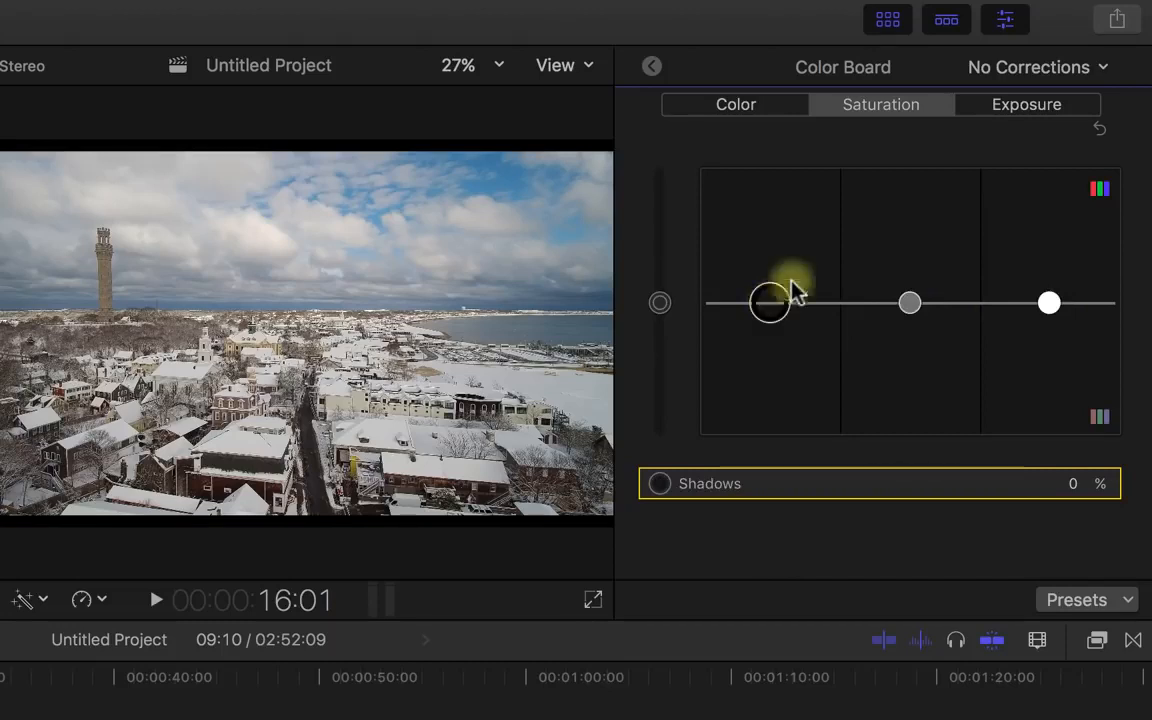
# Step: Lower the clip's shadow exposure to -5%, keep midtones at 0%, and raise the highlight exposure slightly
pyautogui.click(1030, 114)
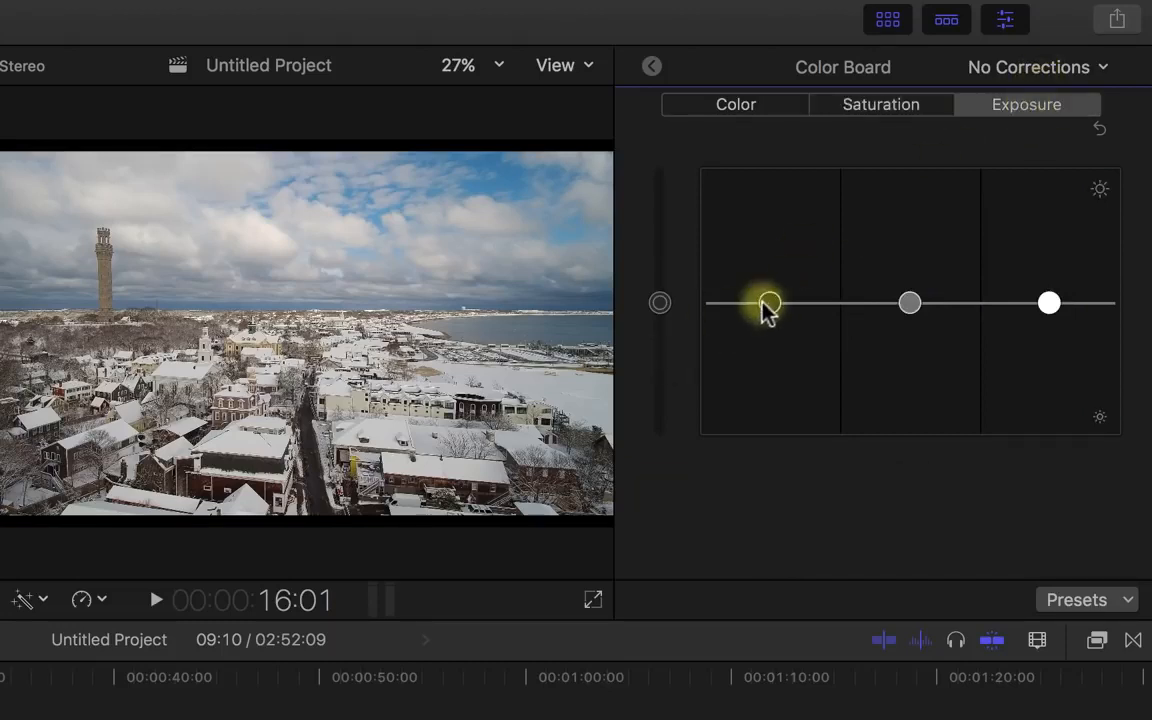
pyautogui.moveTo(769, 303)
pyautogui.mouseDown()
pyautogui.moveTo(771, 419)
pyautogui.moveTo(770, 238)
pyautogui.moveTo(770, 310)
pyautogui.mouseUp()
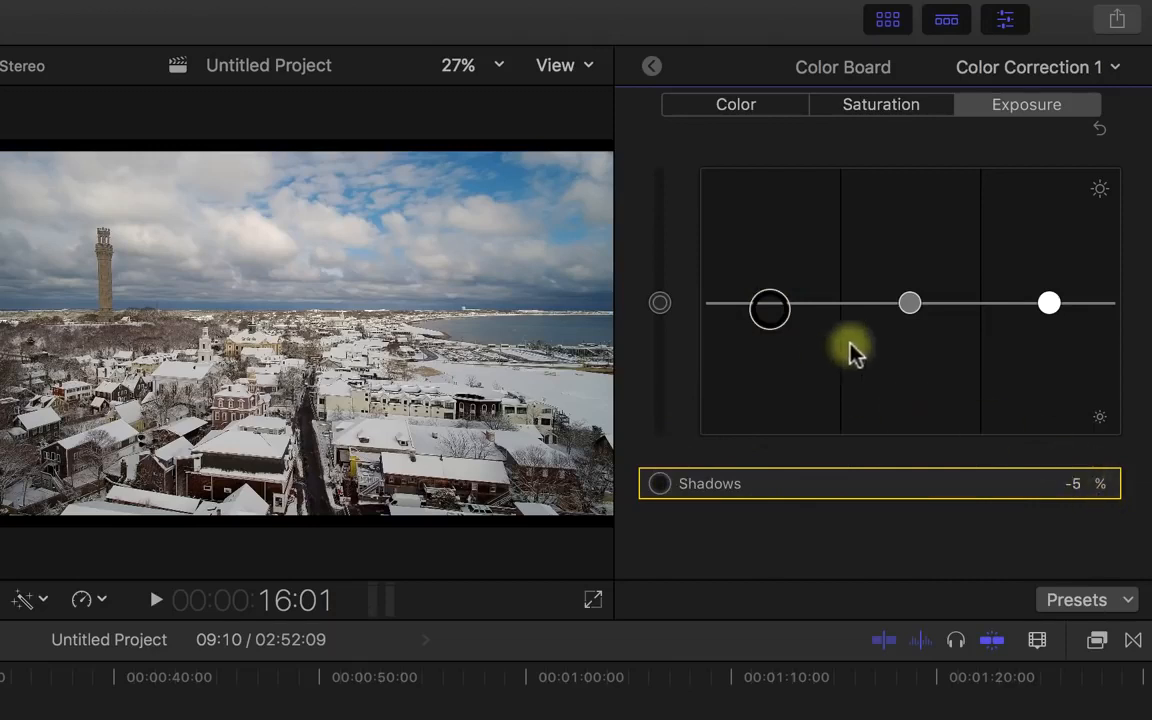
pyautogui.click(910, 305)
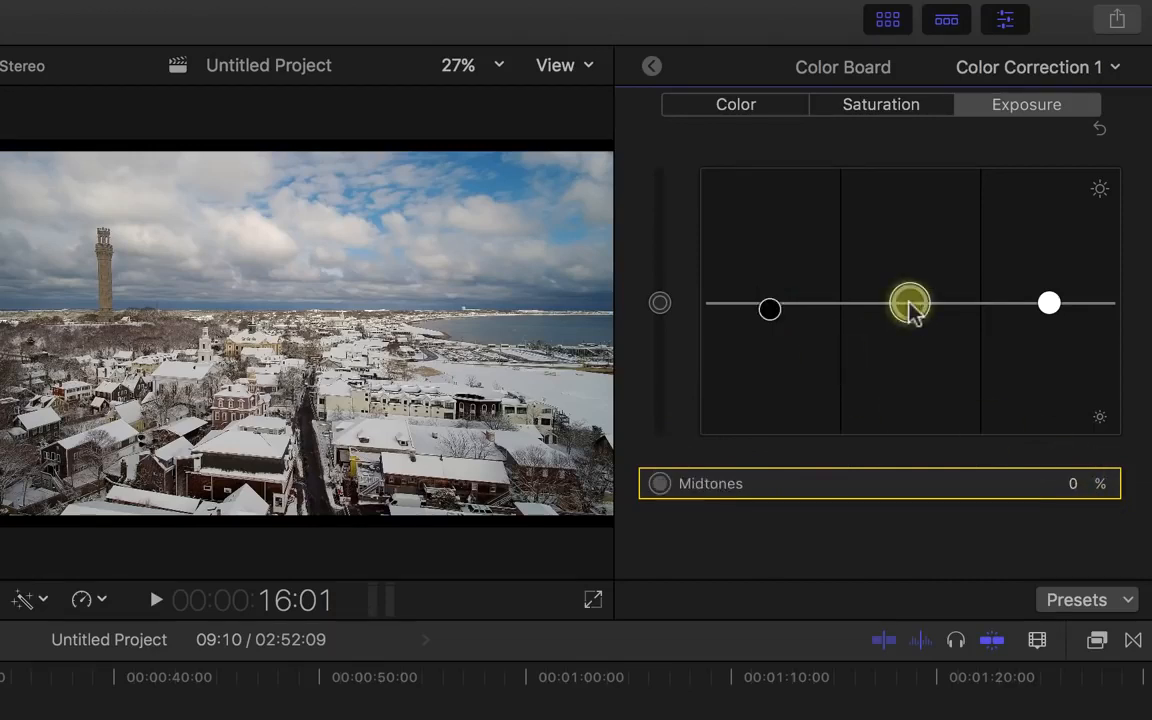
pyautogui.moveTo(912, 310)
pyautogui.mouseDown()
pyautogui.moveTo(912, 291)
pyautogui.moveTo(915, 342)
pyautogui.moveTo(915, 286)
pyautogui.moveTo(915, 325)
pyautogui.moveTo(910, 303)
pyautogui.mouseUp()
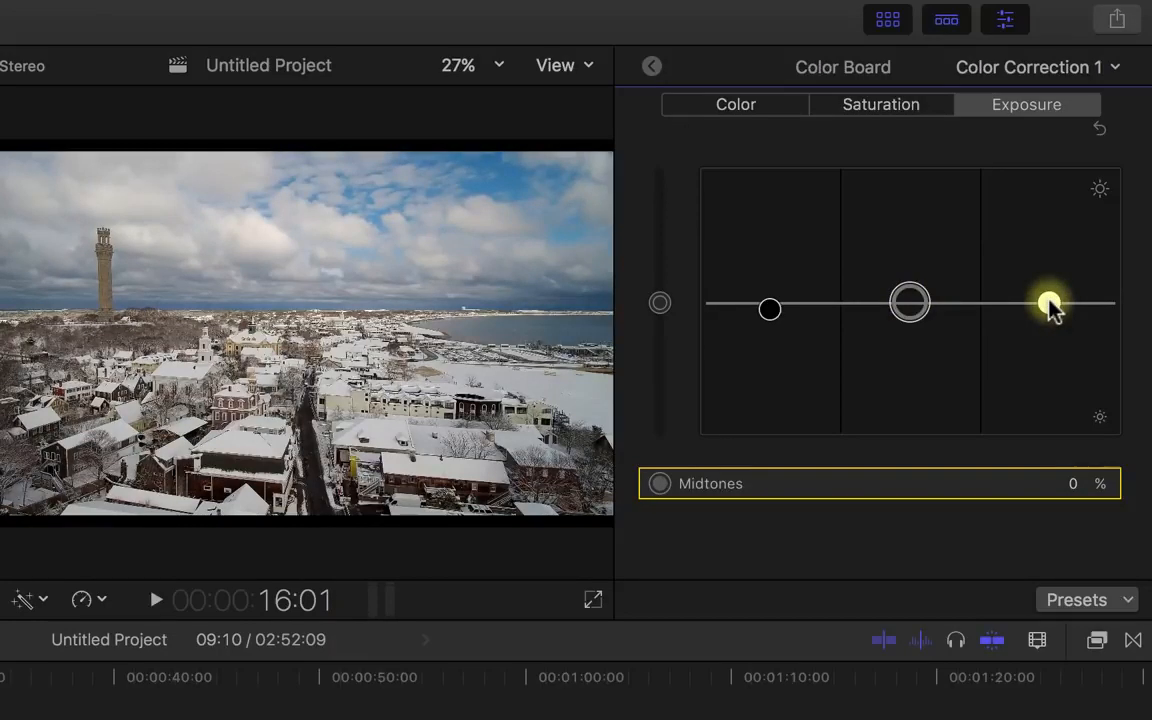
pyautogui.moveTo(1050, 308)
pyautogui.mouseDown()
pyautogui.moveTo(1040, 200)
pyautogui.moveTo(1036, 368)
pyautogui.moveTo(1044, 262)
pyautogui.moveTo(1047, 289)
pyautogui.mouseUp()
# Step: Try the clip's shadow saturation at 6%, and desaturate both the shadows and midtones to -100%
pyautogui.click(843, 113)
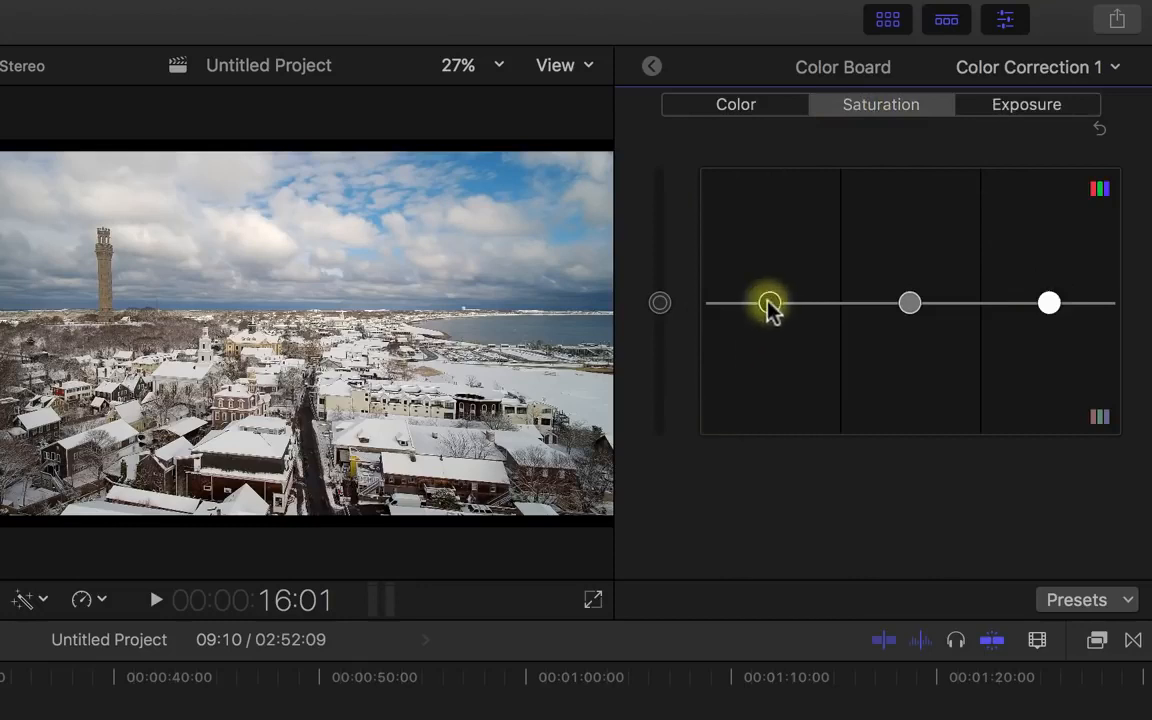
pyautogui.moveTo(768, 302); pyautogui.dragTo(769, 294)
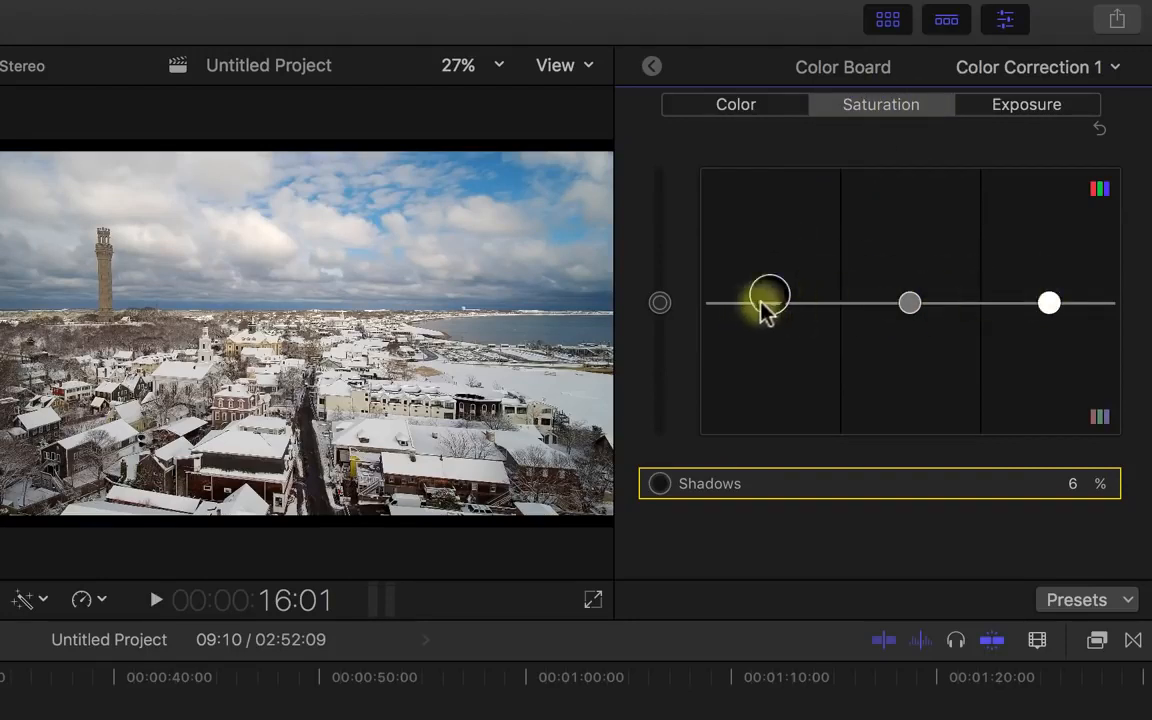
pyautogui.moveTo(766, 312); pyautogui.dragTo(764, 540)
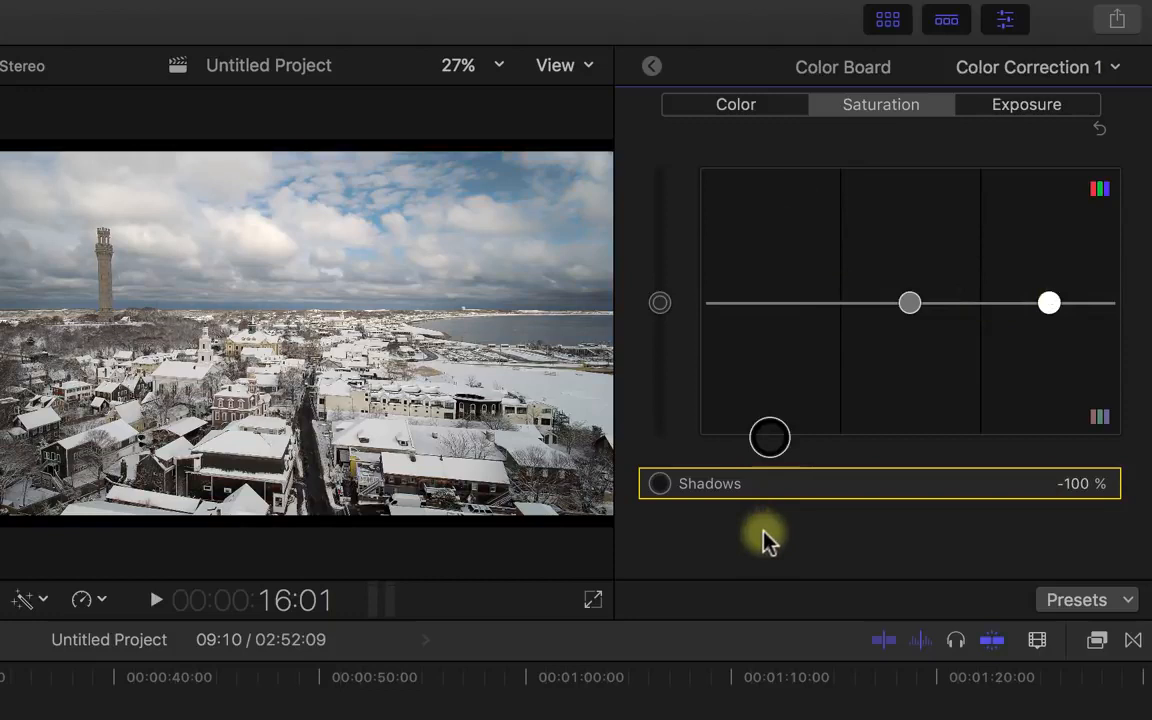
pyautogui.moveTo(909, 303); pyautogui.dragTo(905, 437)
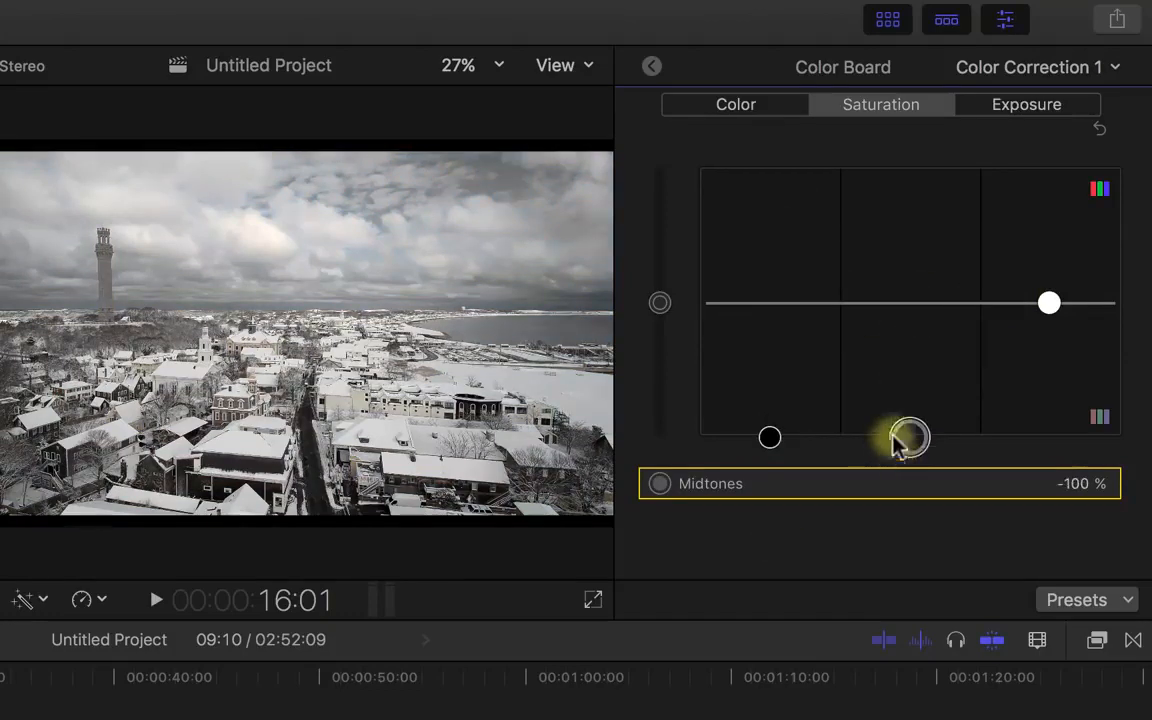
# Step: Raise the highlight saturation slightly, and set midtone saturation to 9% and shadow saturation to 10%
pyautogui.moveTo(1044, 303)
pyautogui.mouseDown()
pyautogui.moveTo(1048, 424)
pyautogui.moveTo(1038, 285)
pyautogui.mouseUp()
pyautogui.moveTo(910, 437); pyautogui.dragTo(900, 296)
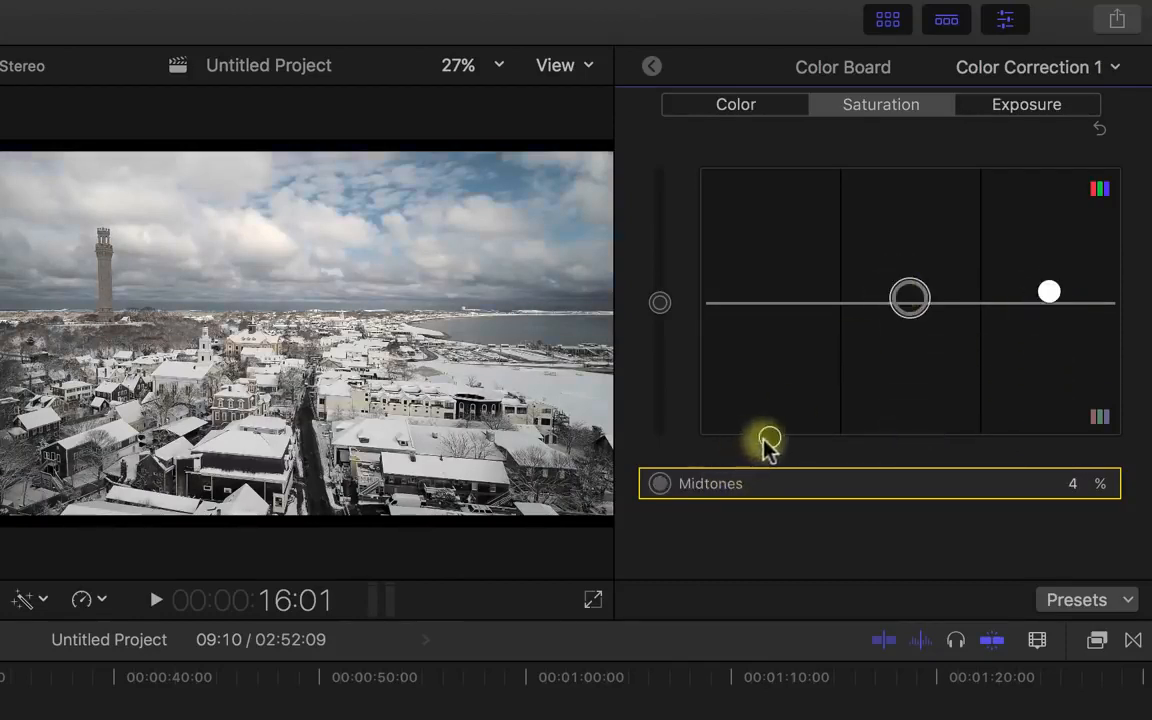
pyautogui.moveTo(769, 437); pyautogui.dragTo(764, 302)
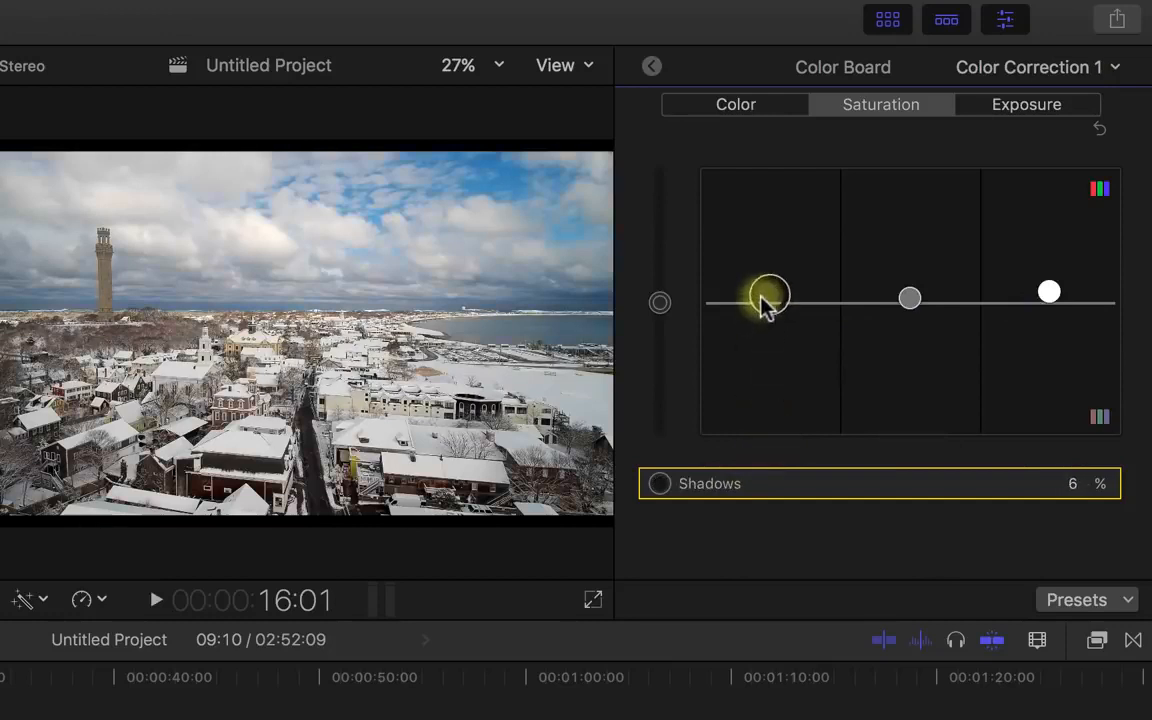
pyautogui.click(914, 306)
pyautogui.moveTo(912, 308); pyautogui.dragTo(912, 300)
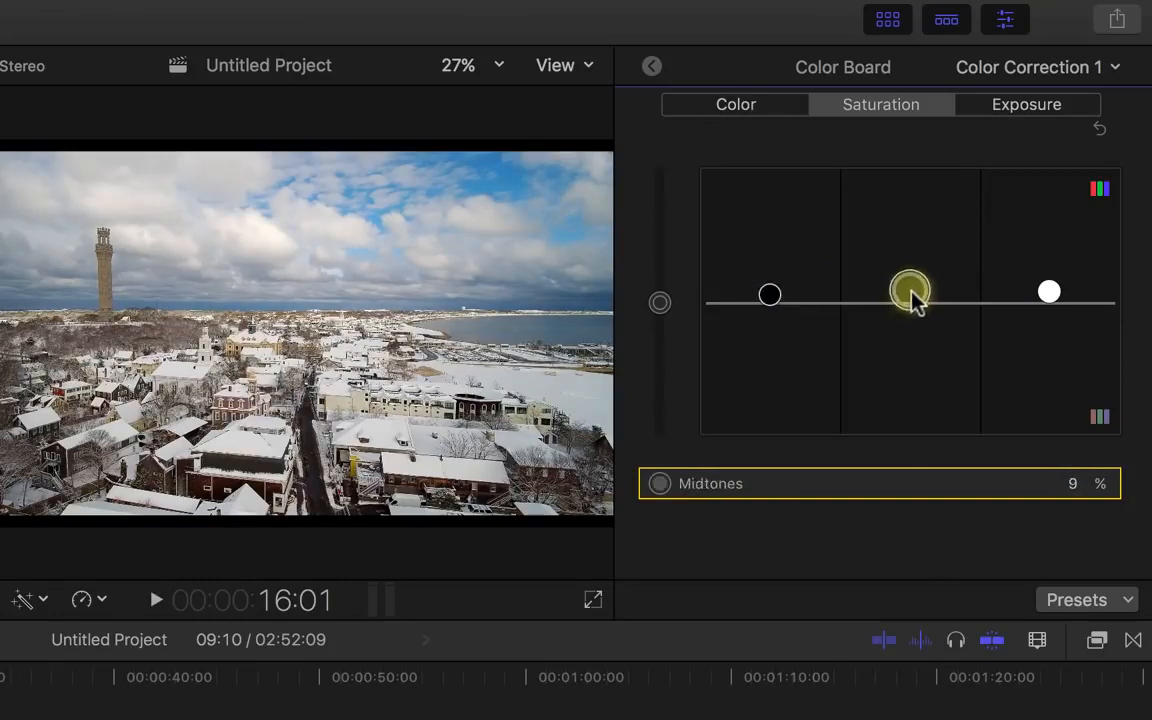
pyautogui.click(766, 302)
pyautogui.moveTo(764, 300); pyautogui.dragTo(764, 297)
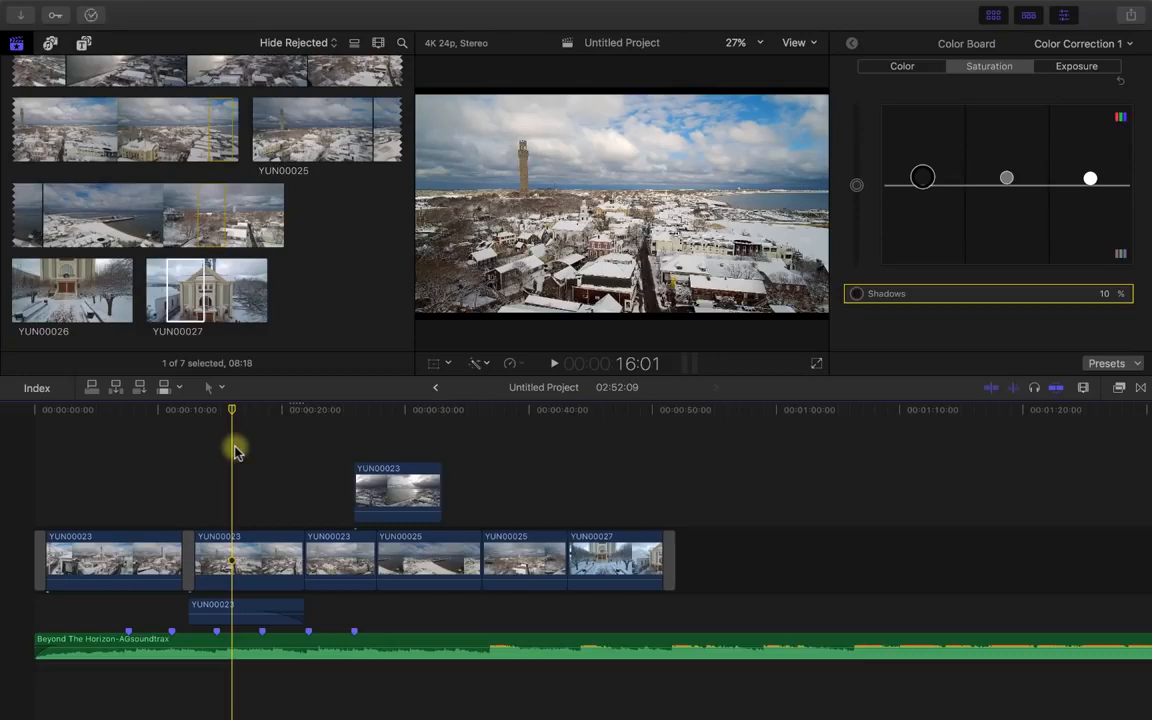
# Step: Move the connected YUN00023 clip into the primary storyline, just before the first YUN00025 clip
pyautogui.moveTo(392, 507); pyautogui.dragTo(390, 555)
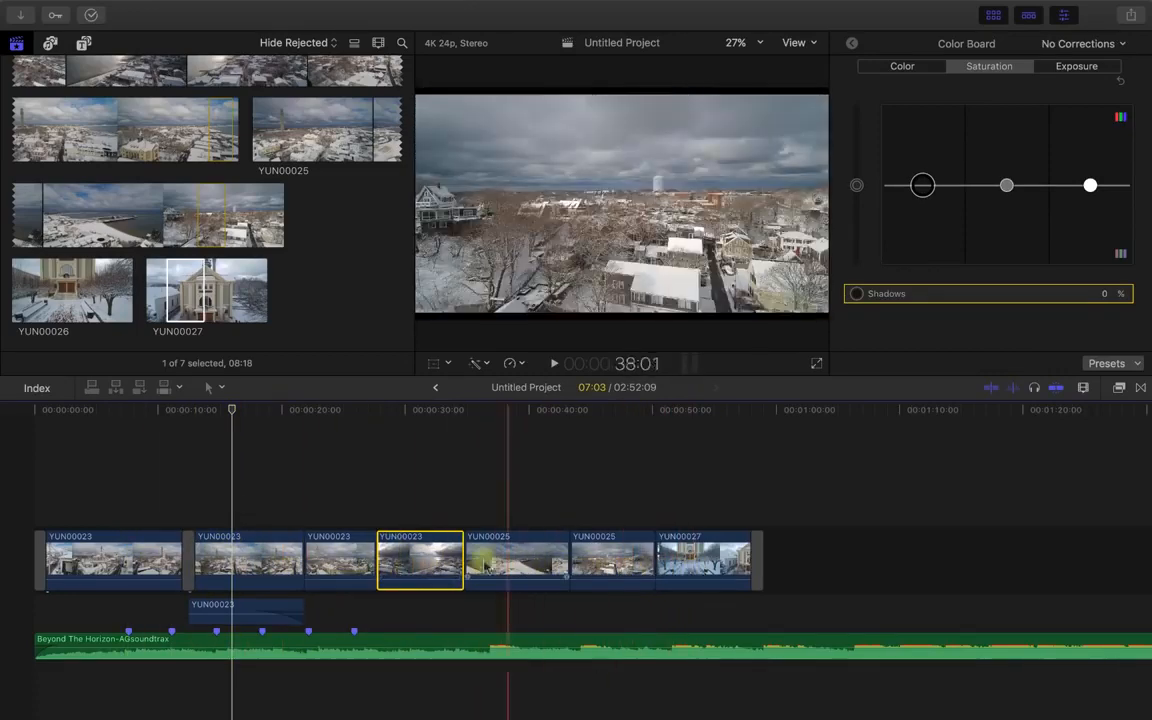
# Step: Copy the color correction from the second YUN00023 clip and apply it to all other clips in the primary storyline
pyautogui.click(240, 556)
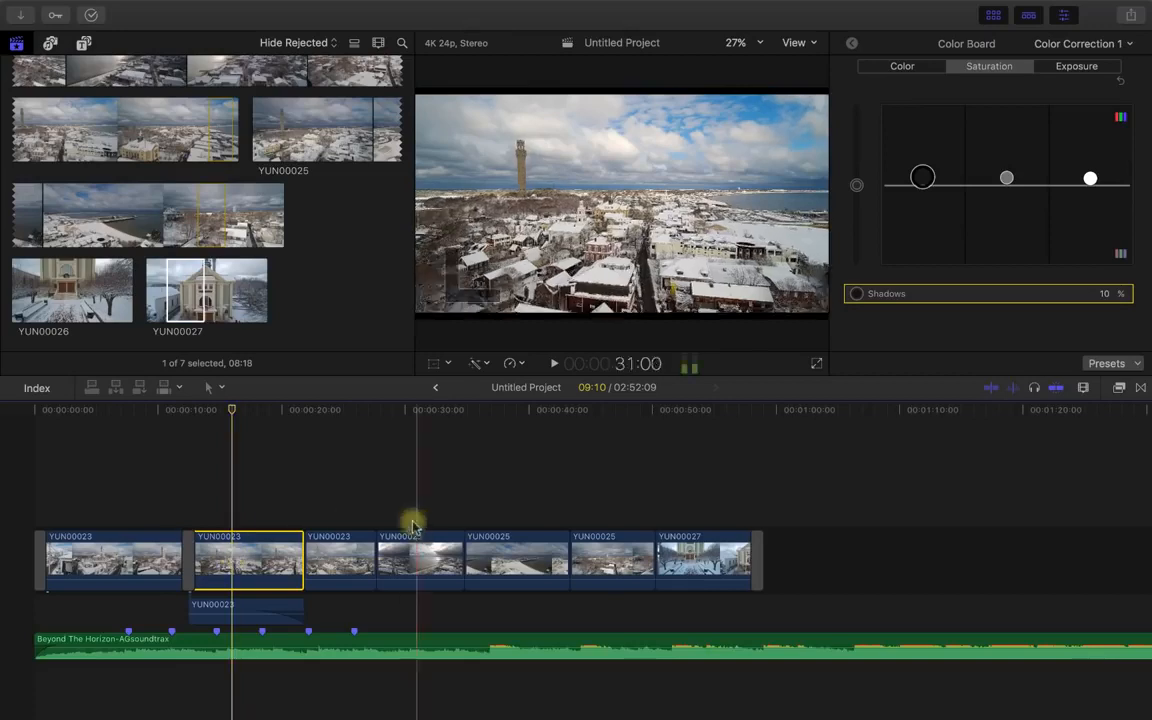
pyautogui.moveTo(334, 490); pyautogui.dragTo(693, 563)
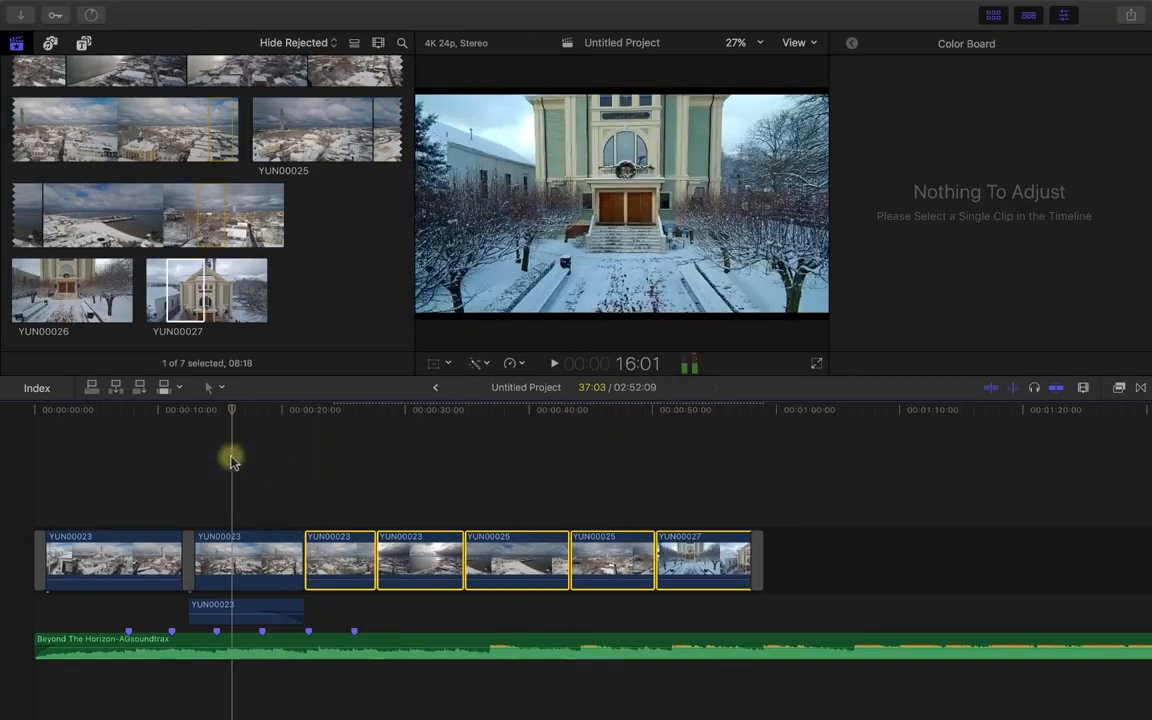
pyautogui.click(108, 565)
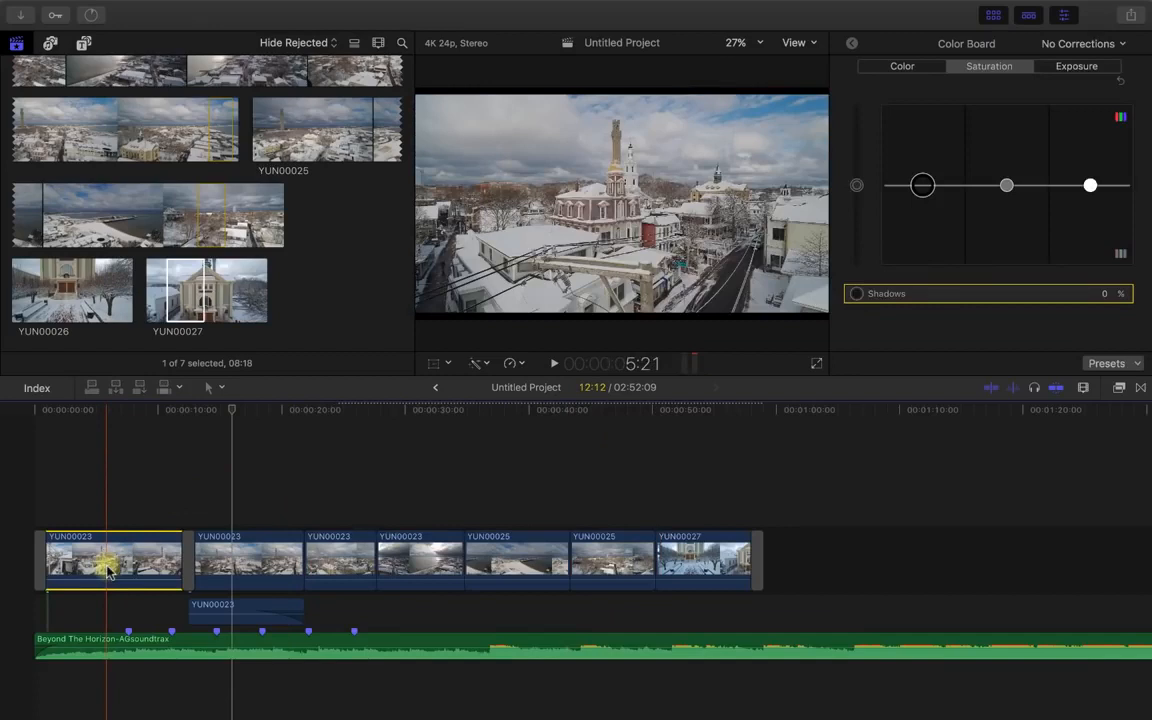
pyautogui.press('alt+super+v')
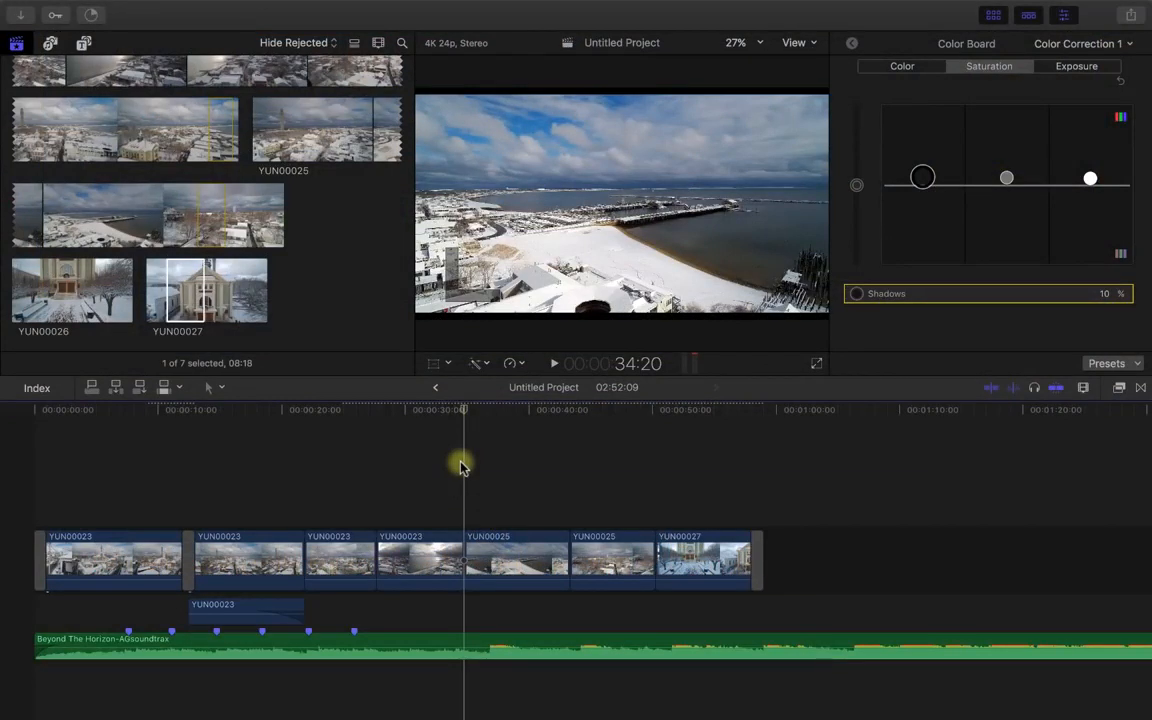
pyautogui.click(484, 548)
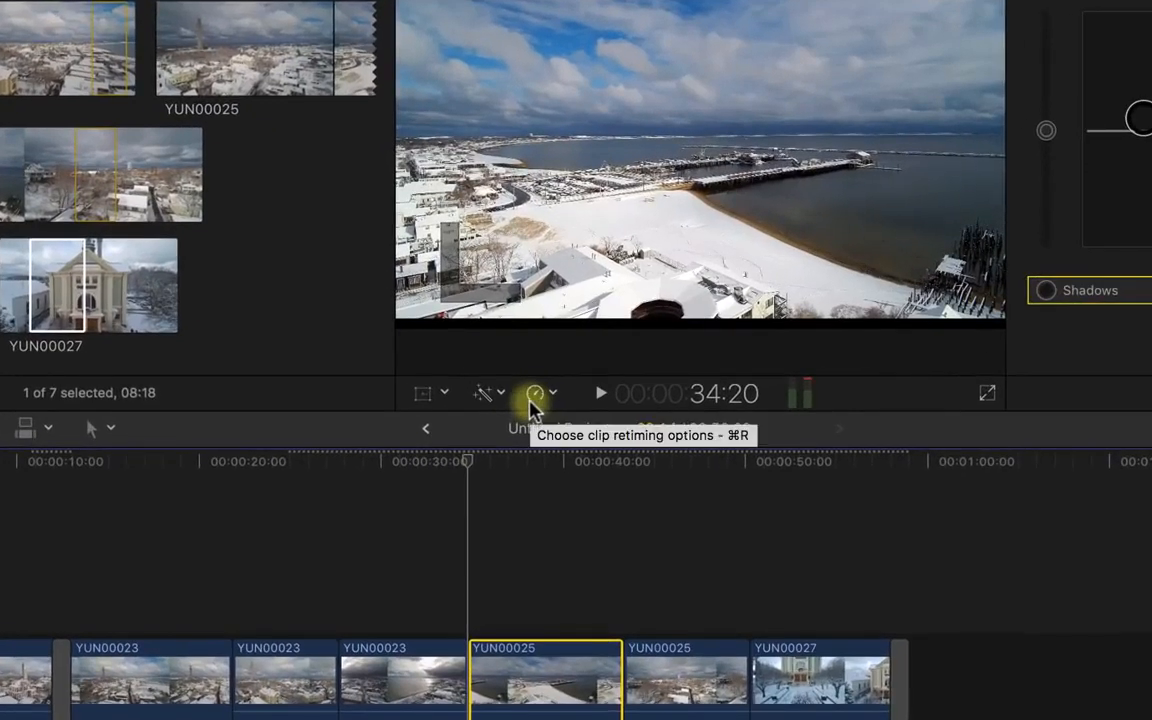
pyautogui.click(540, 400)
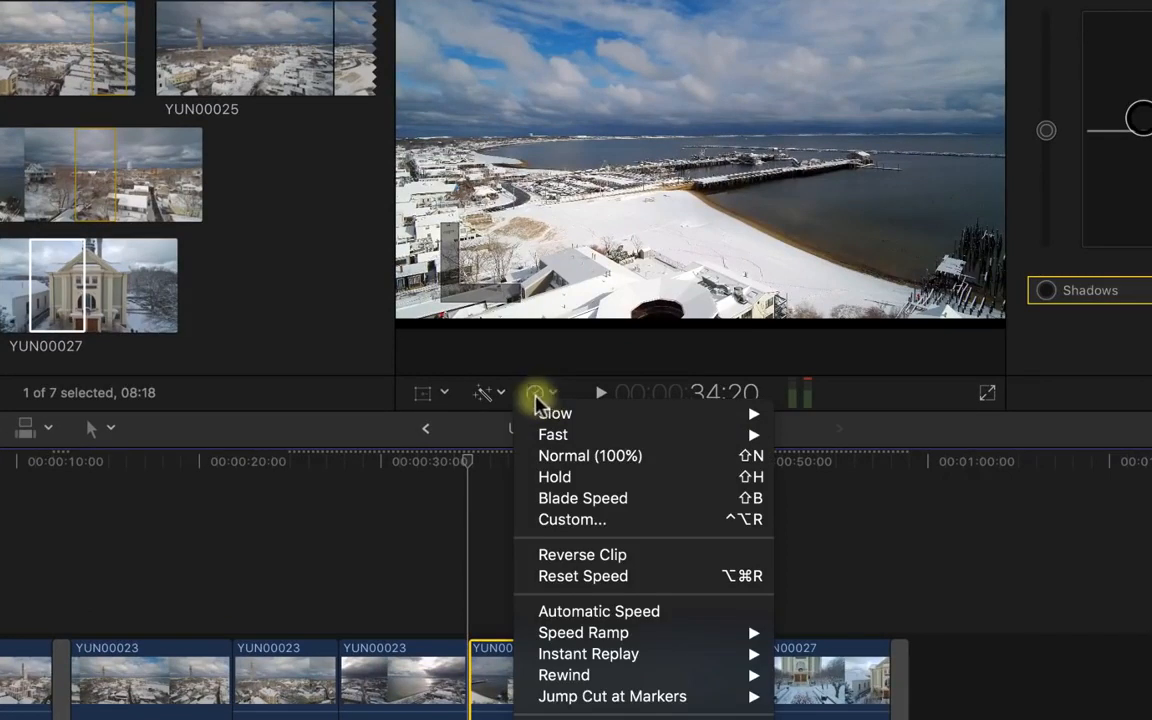
pyautogui.moveTo(523, 416)
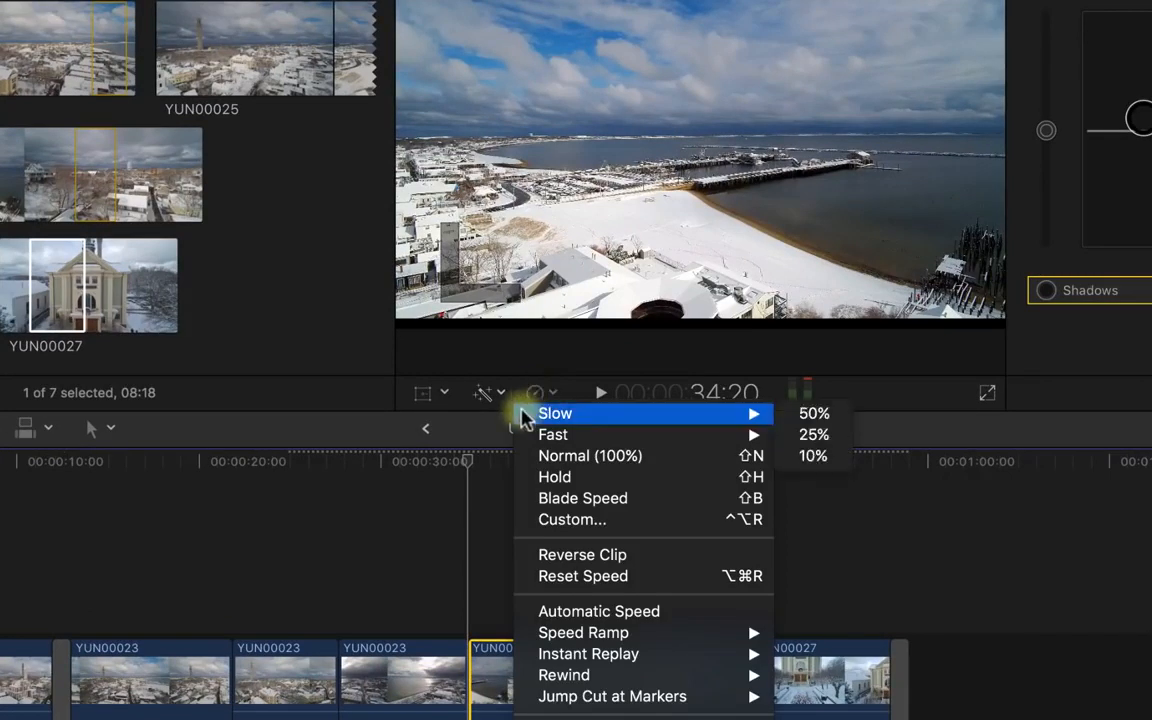
pyautogui.moveTo(527, 438)
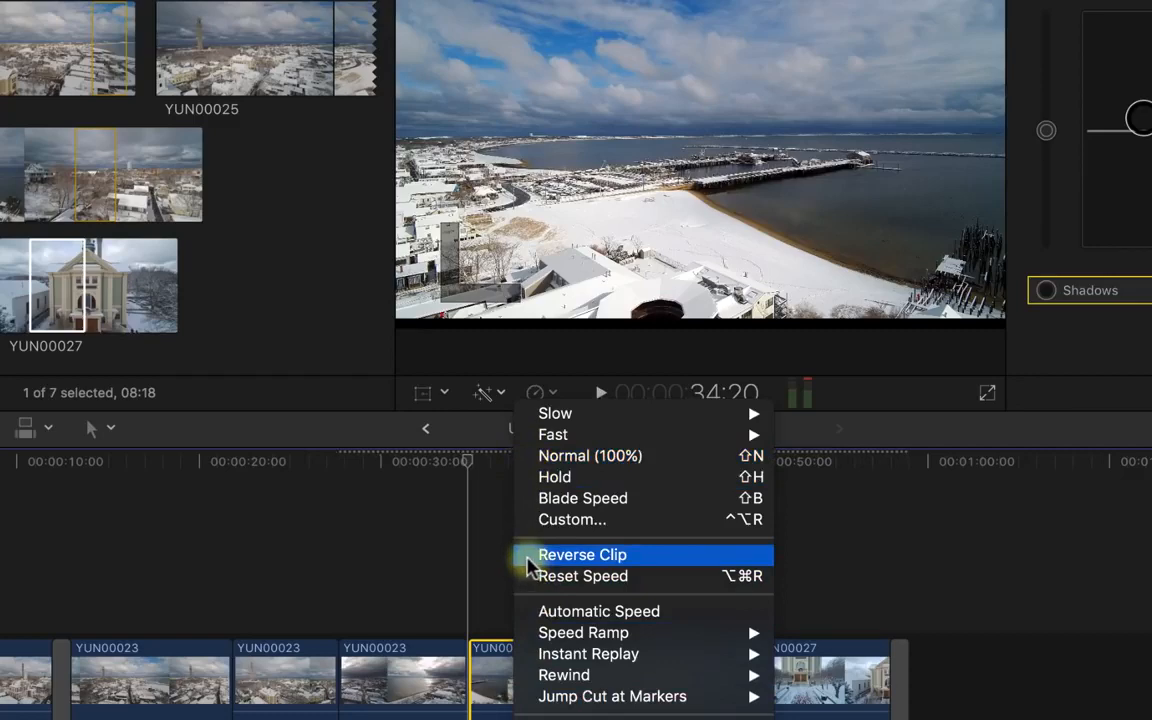
pyautogui.click(470, 514)
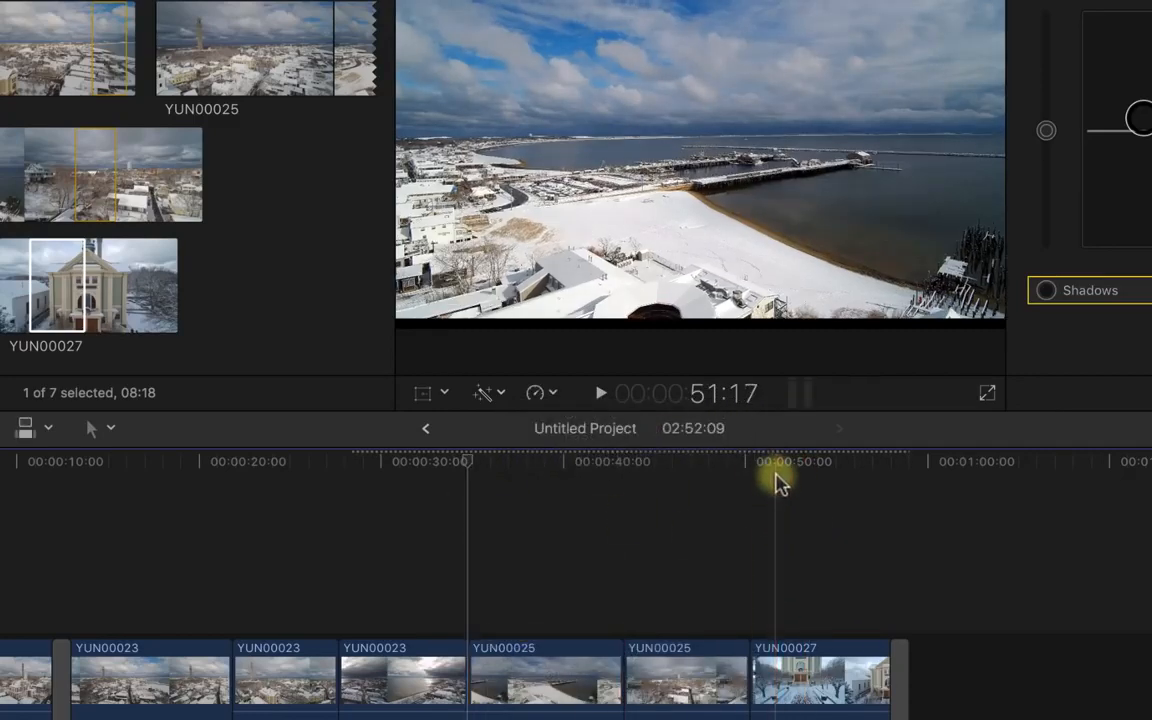
# Step: Preview the final YUN00027 church clip, reverse its playback direction with Reverse Clip, and play it again to check the result
pyautogui.click(753, 478)
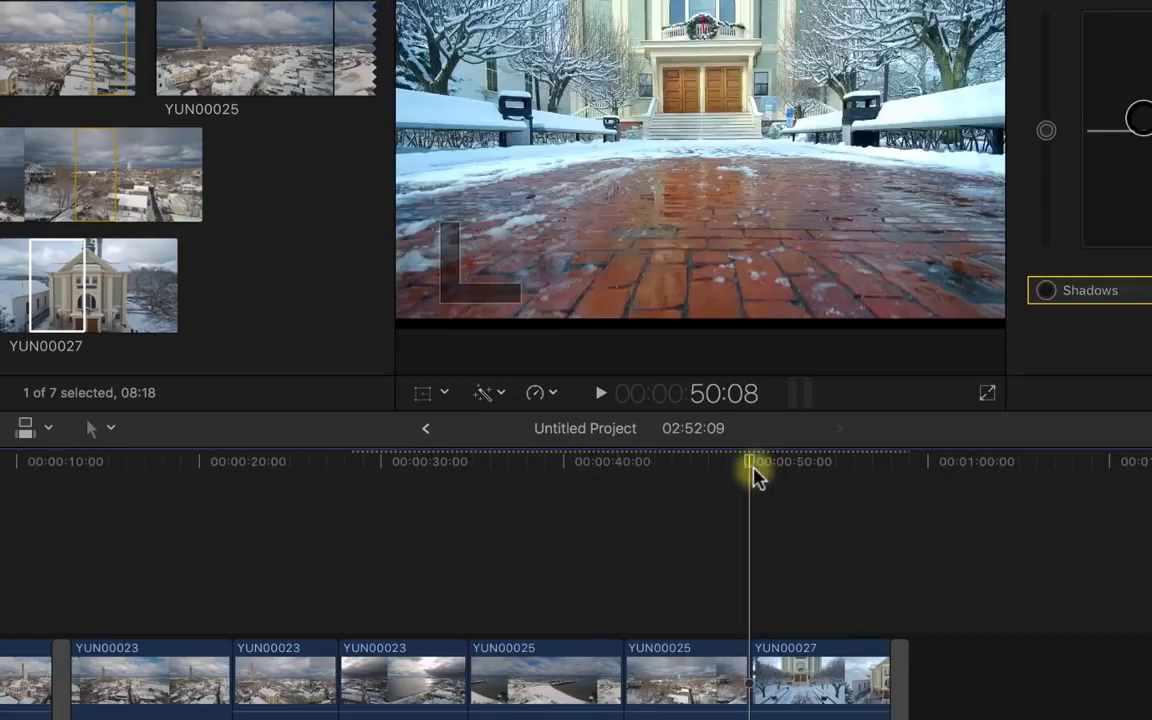
pyautogui.press('space')
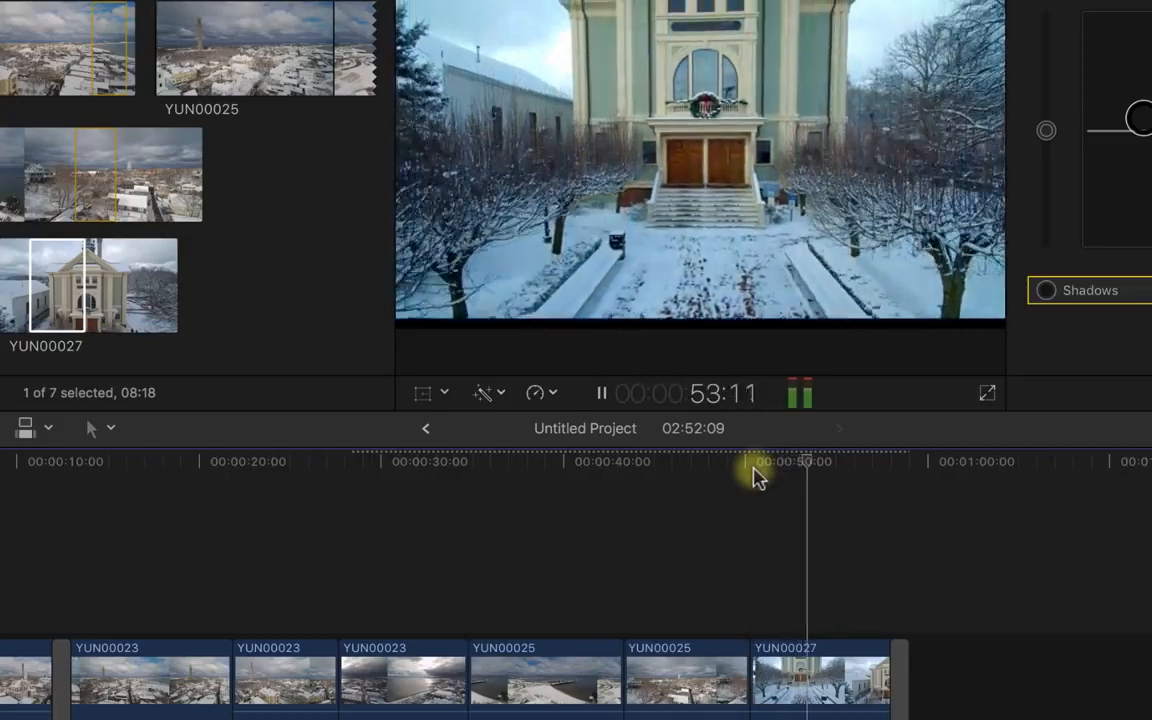
pyautogui.press('space')
pyautogui.click(784, 660)
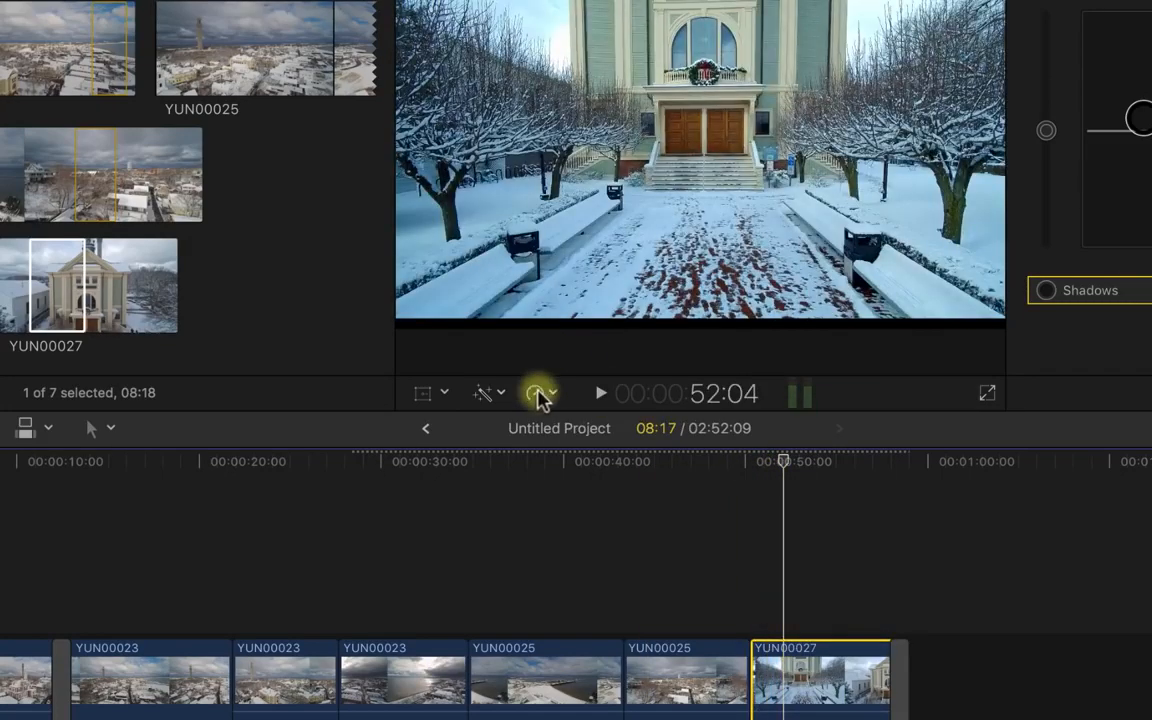
pyautogui.click(537, 393)
pyautogui.click(586, 554)
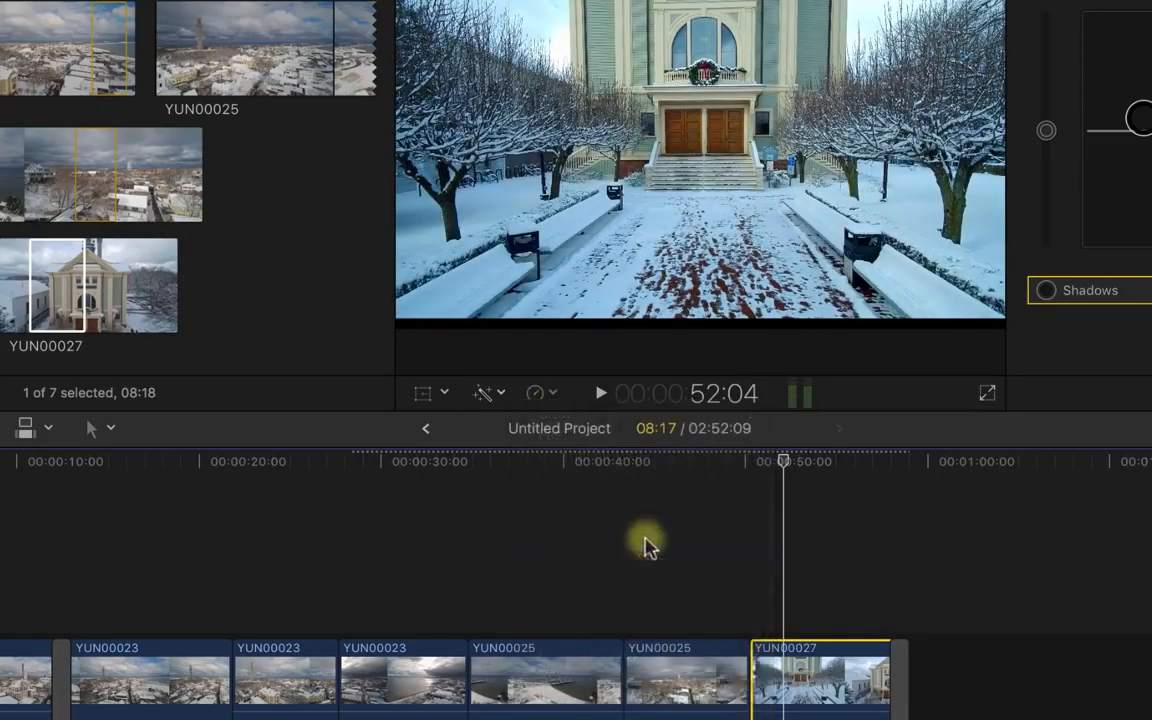
pyautogui.press('space')
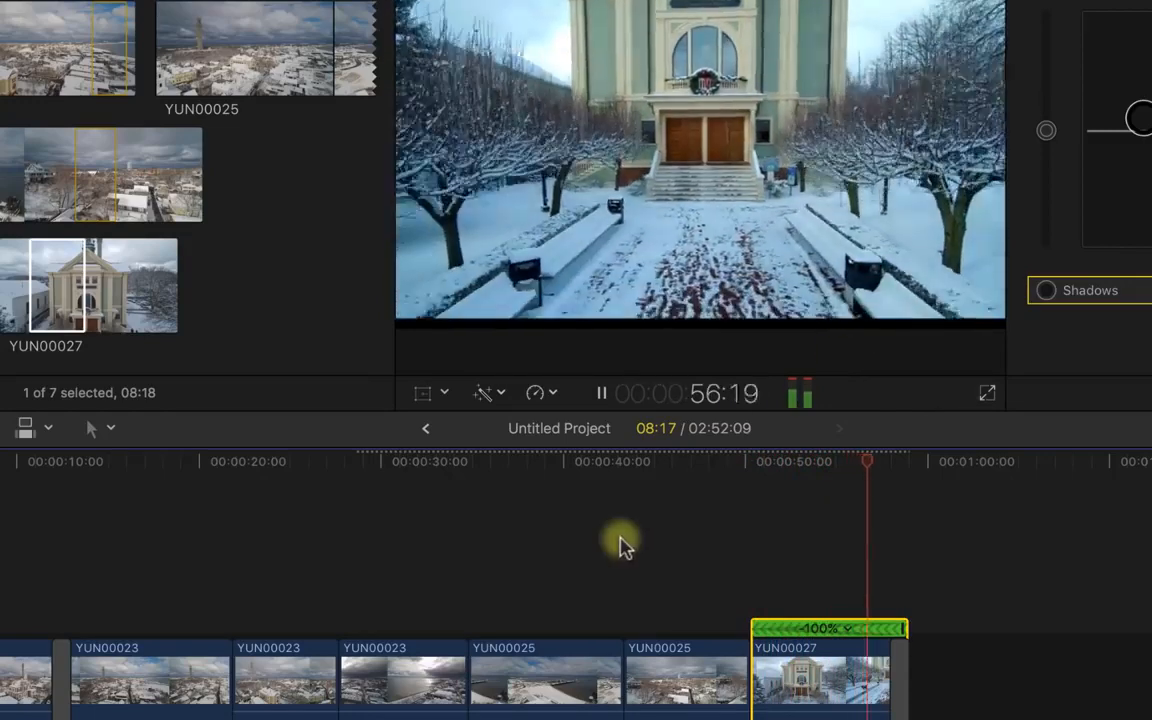
# Step: Stop playback, undo the reversal of the final YUN00027 church clip, and speed the clip up to 2x
pyautogui.press('space')
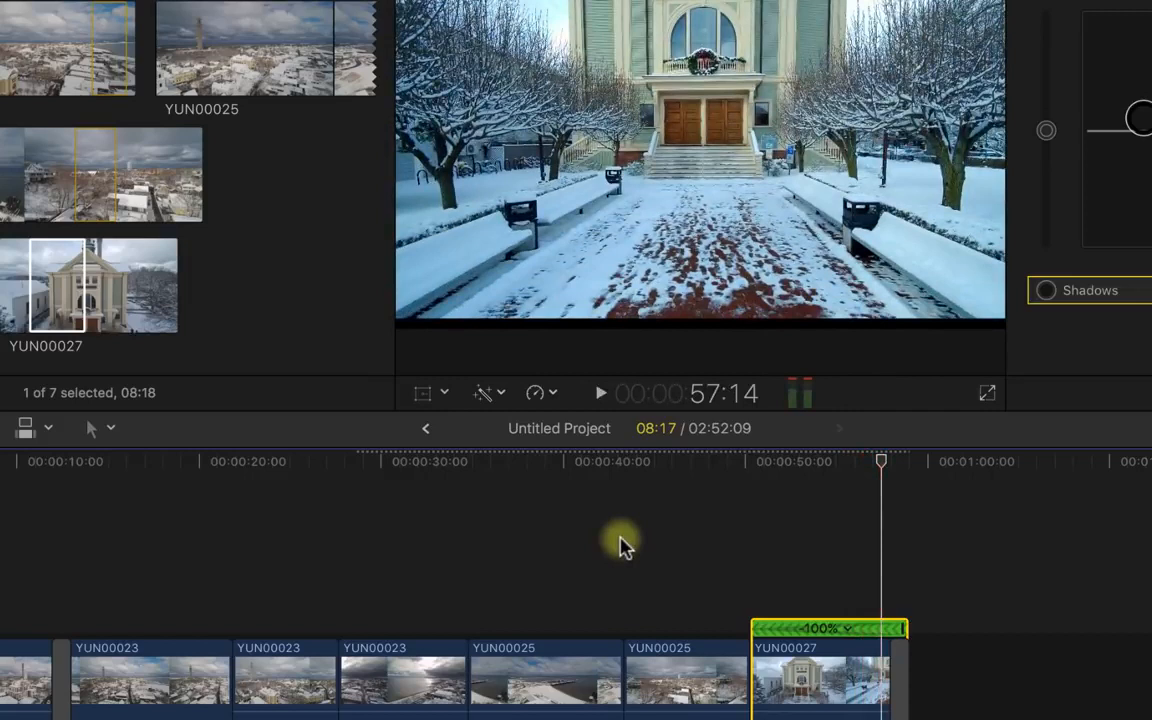
pyautogui.press('super+z')
pyautogui.click(537, 396)
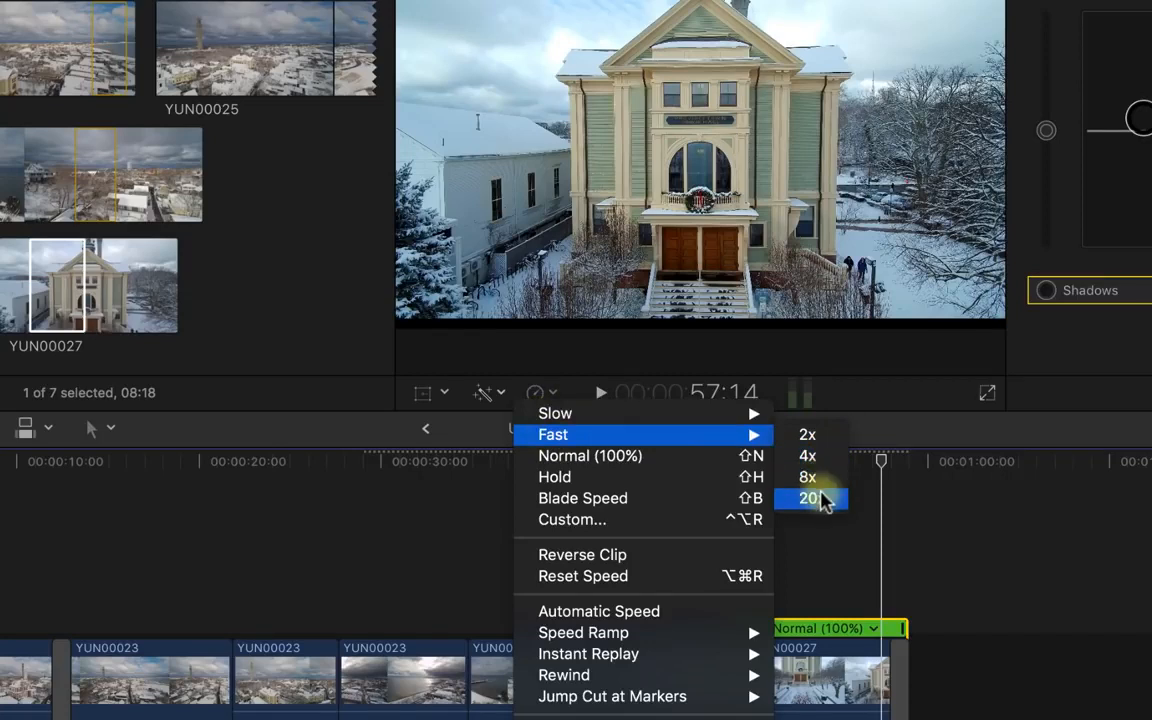
pyautogui.click(809, 435)
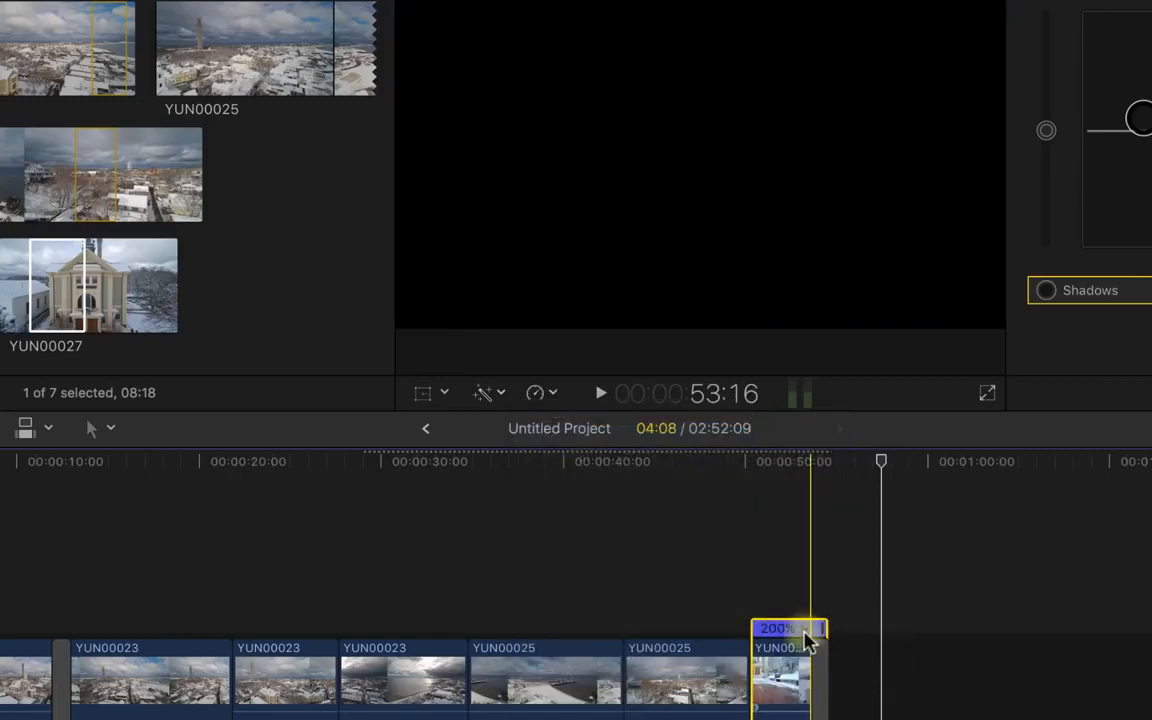
# Step: Stretch the retimed YUN00027 church clip from its end until its speed is slowed to 79%
pyautogui.scroll(8, 815, 612)
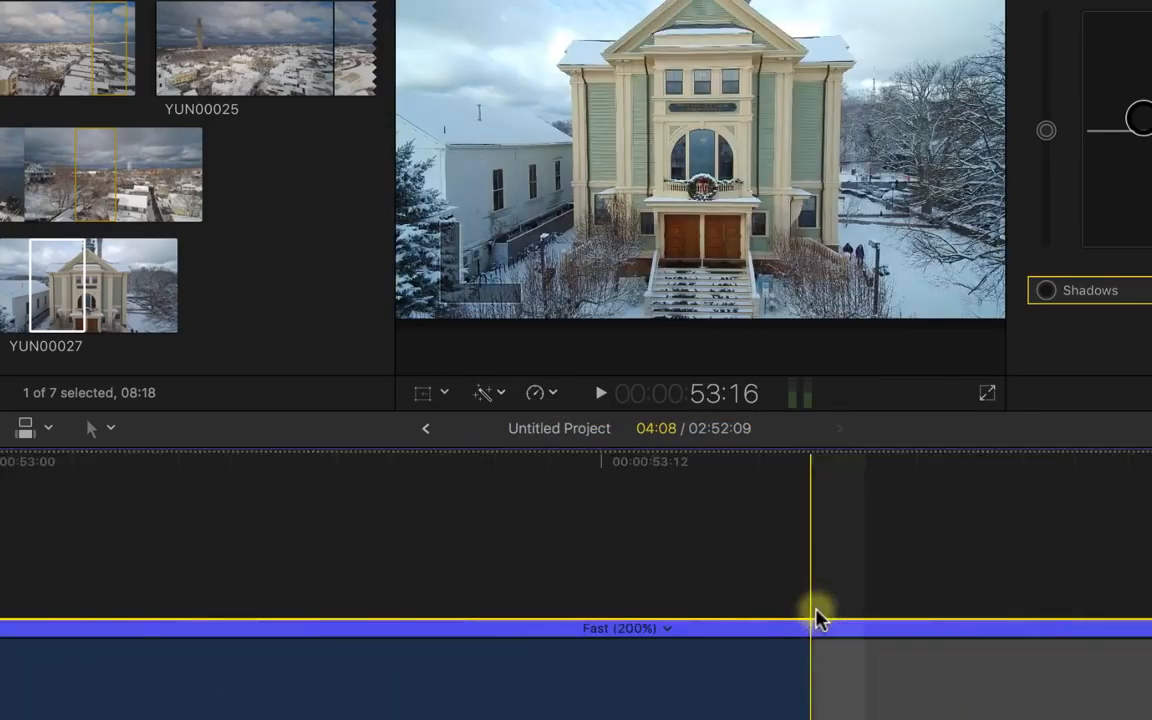
pyautogui.scroll(-8, 815, 618)
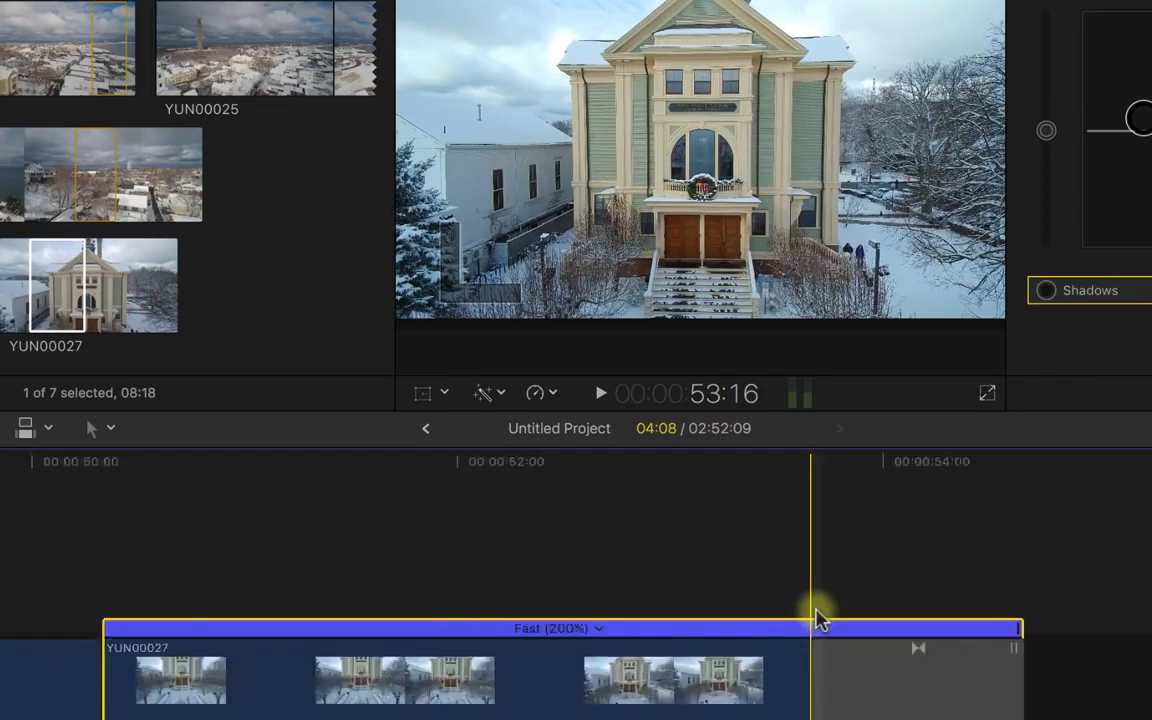
pyautogui.scroll(-2, 815, 618)
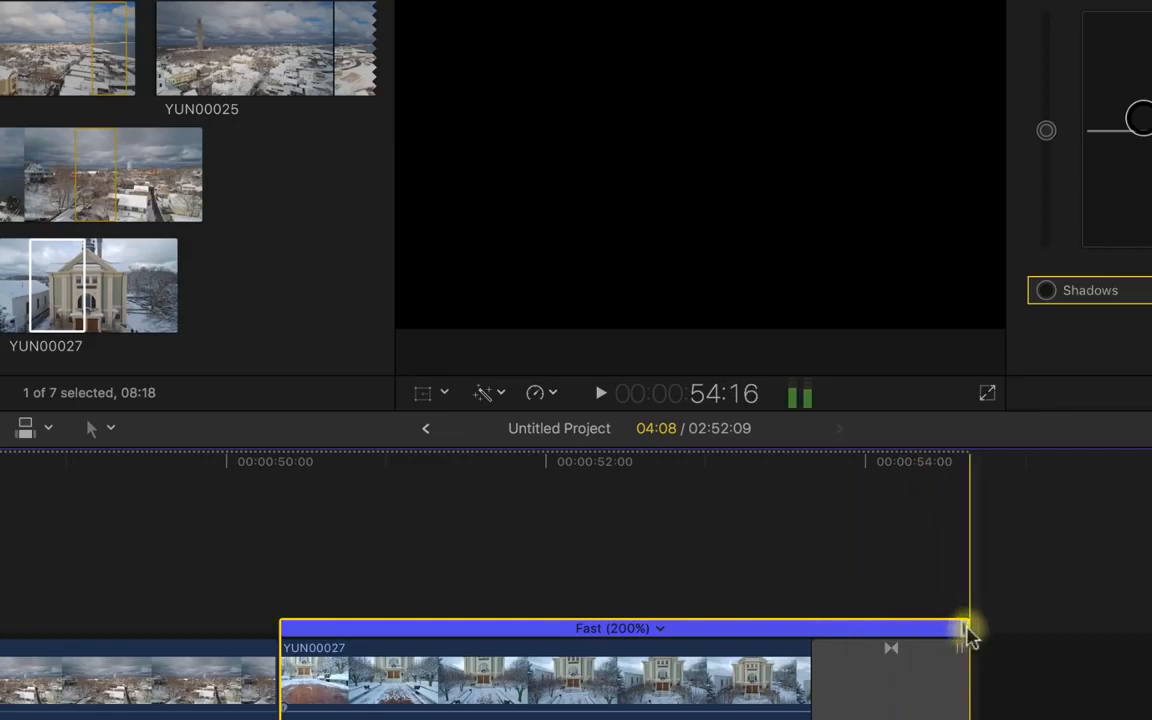
pyautogui.moveTo(965, 632); pyautogui.dragTo(1151, 640)
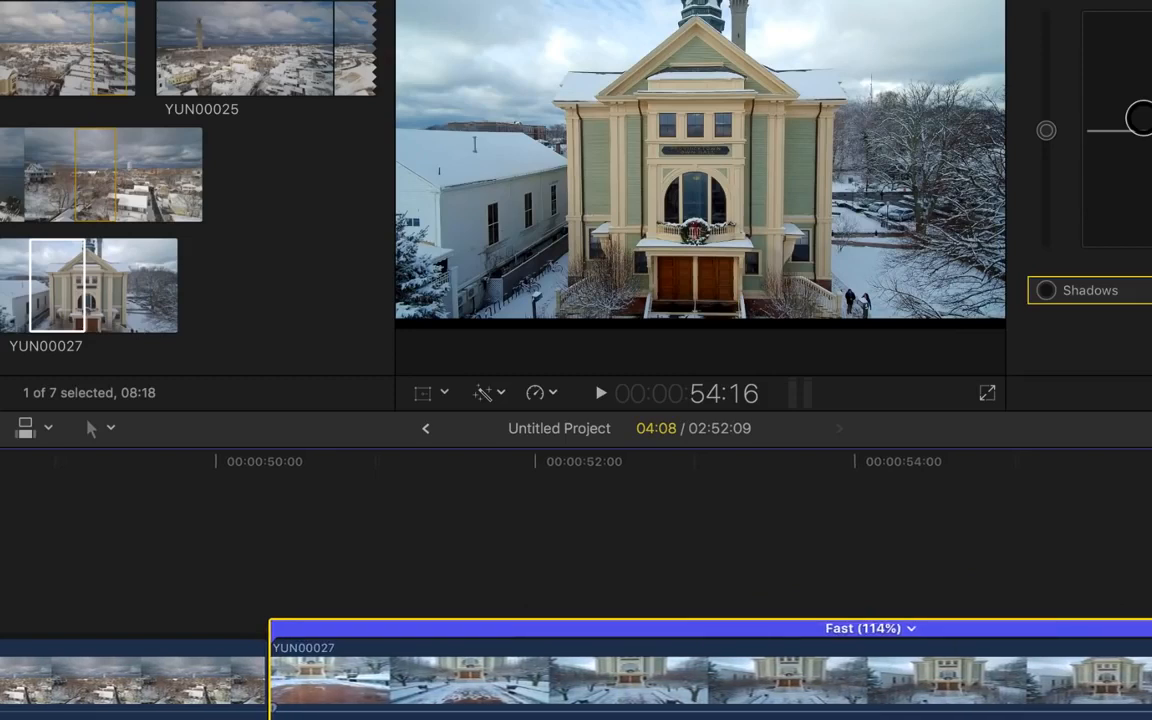
pyautogui.press('super+minus')
pyautogui.hscroll(4, 576, 580)
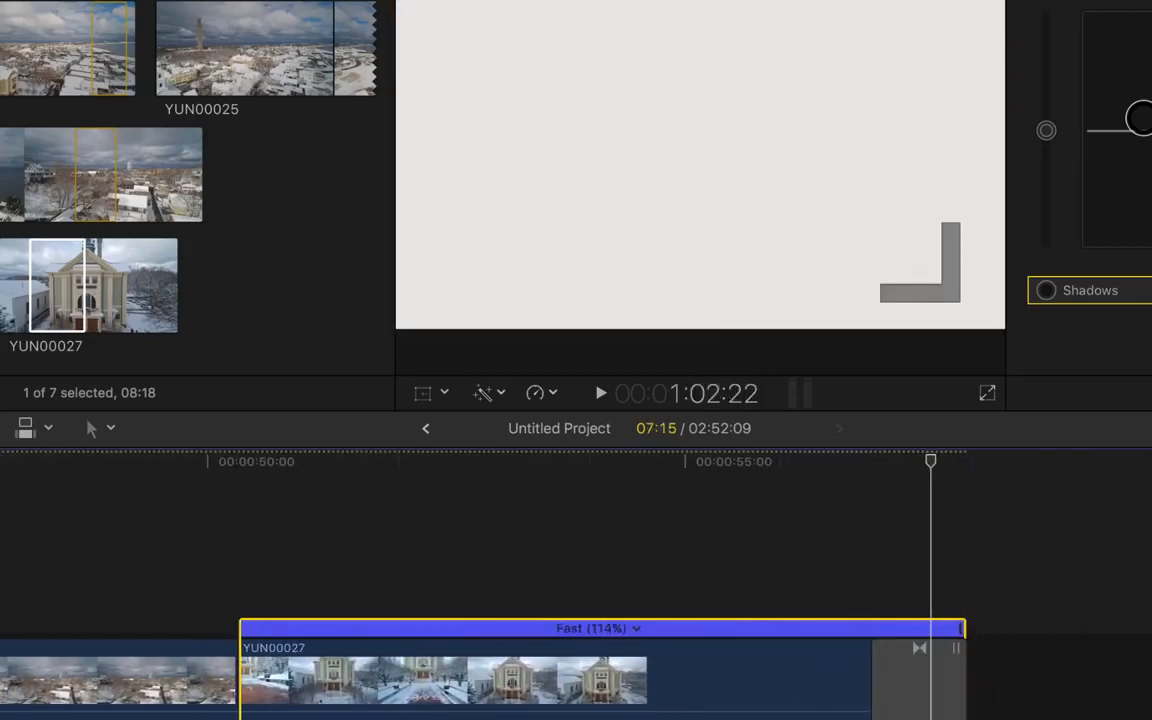
pyautogui.moveTo(958, 628); pyautogui.dragTo(1151, 640)
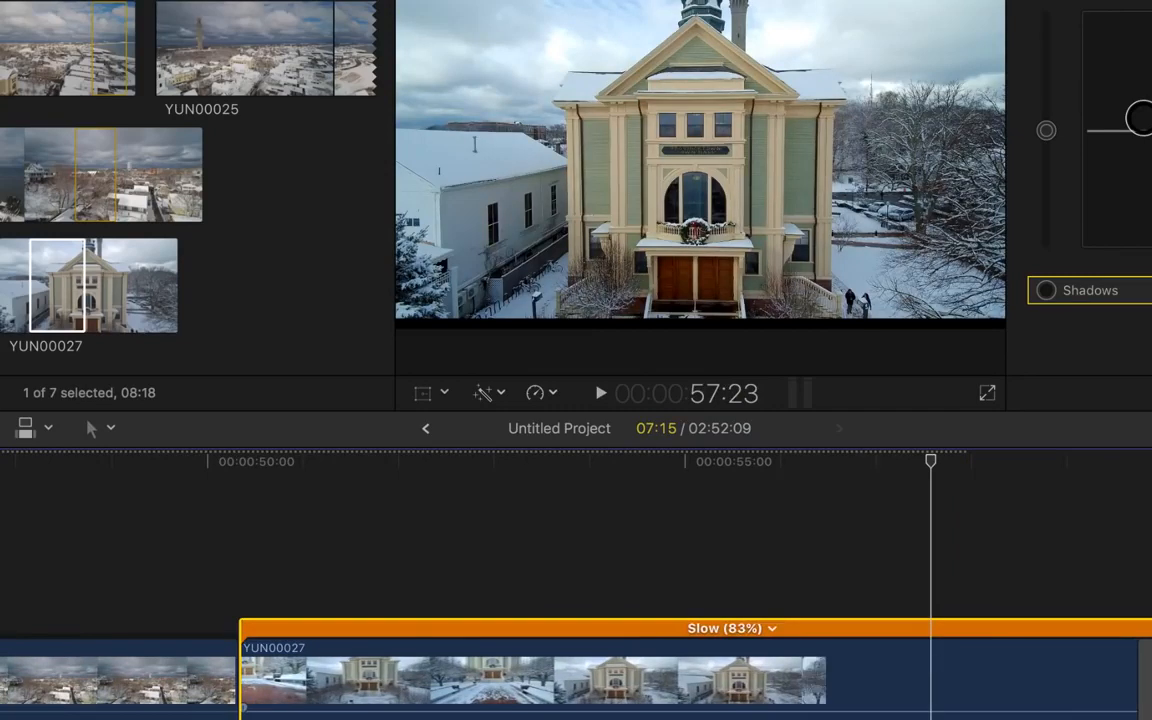
pyautogui.moveTo(1151, 640); pyautogui.dragTo(1151, 684)
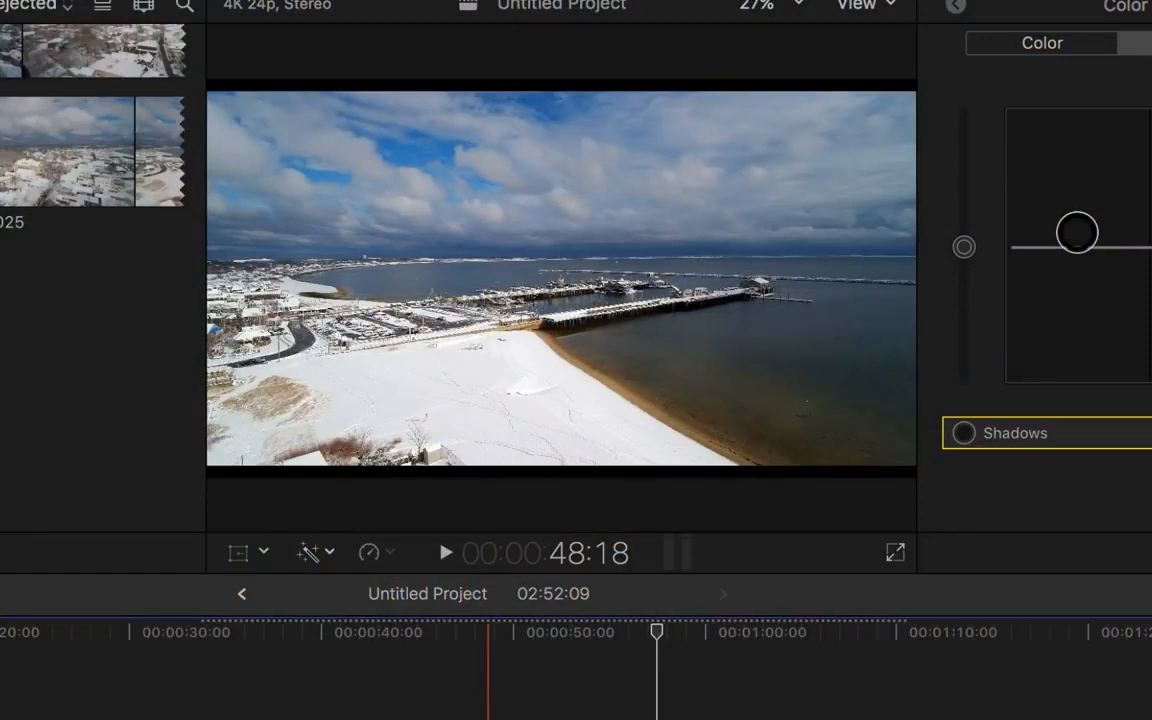
# Step: Preview the first YUN00025 pier clip, place the playhead at 49:13, and select the clip
pyautogui.click(488, 700)
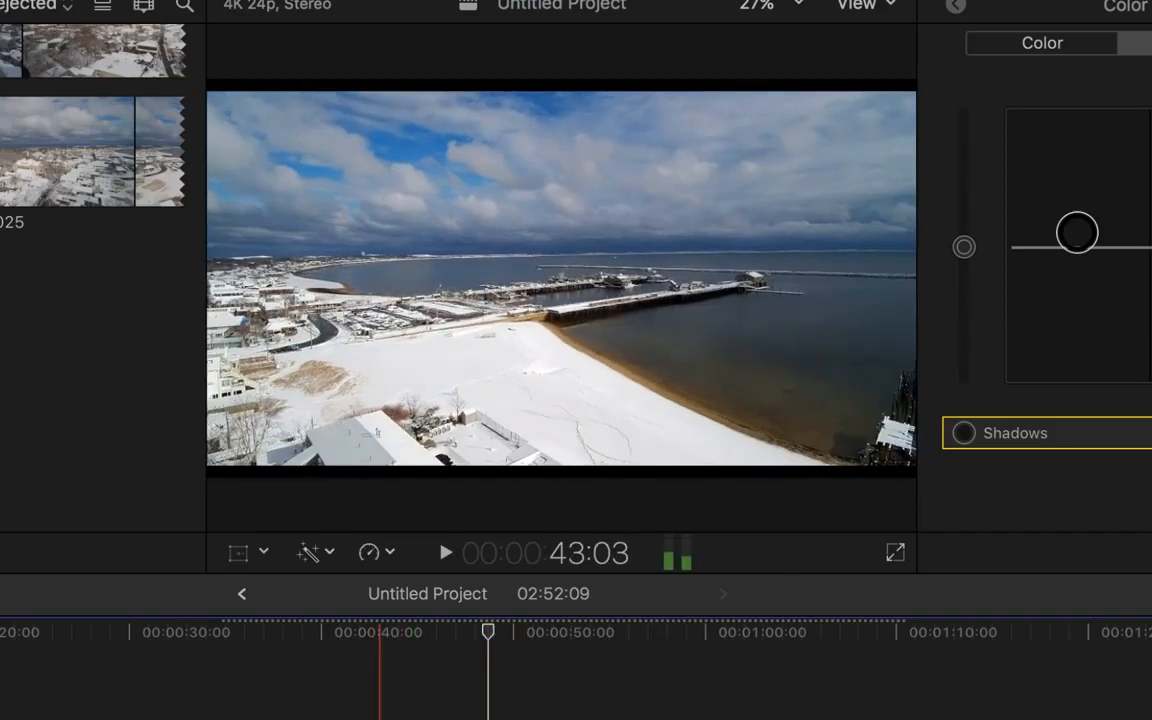
pyautogui.press('space')
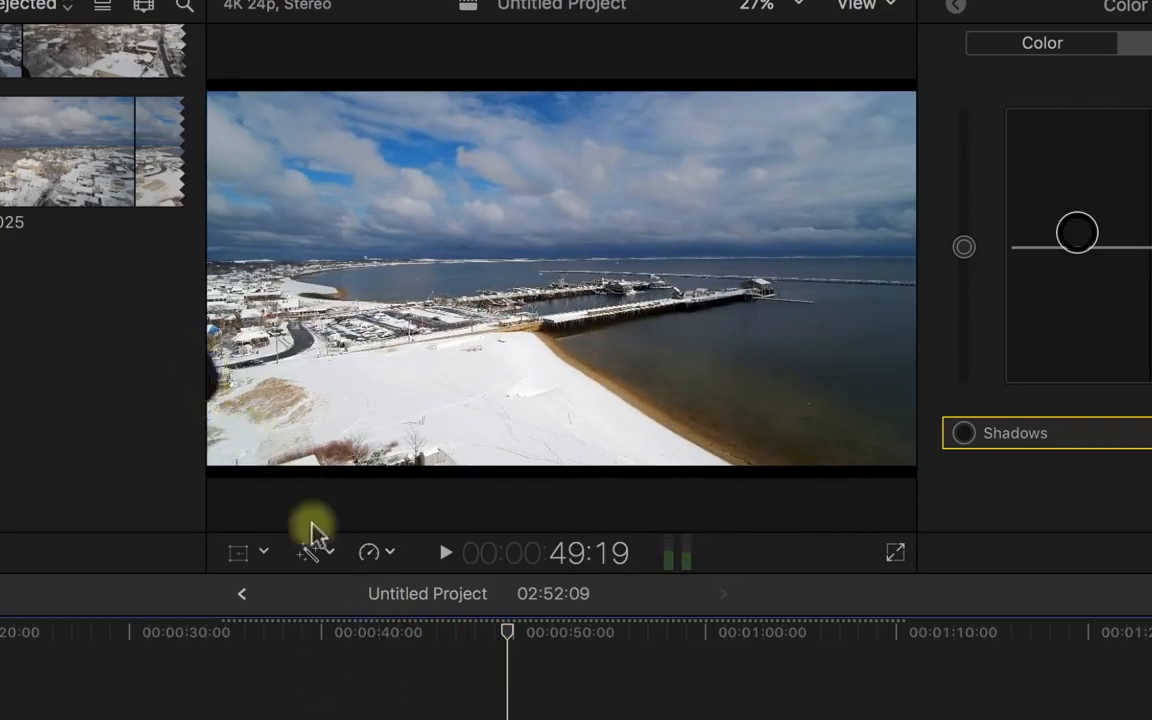
pyautogui.press('space')
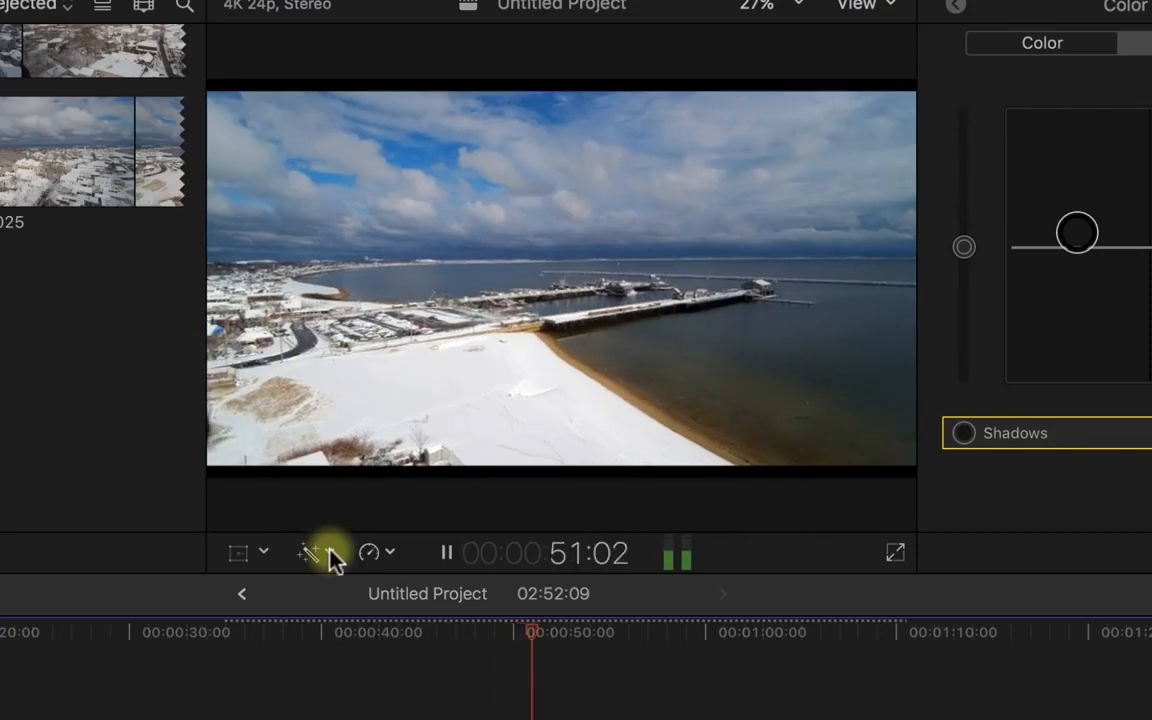
pyautogui.press('space')
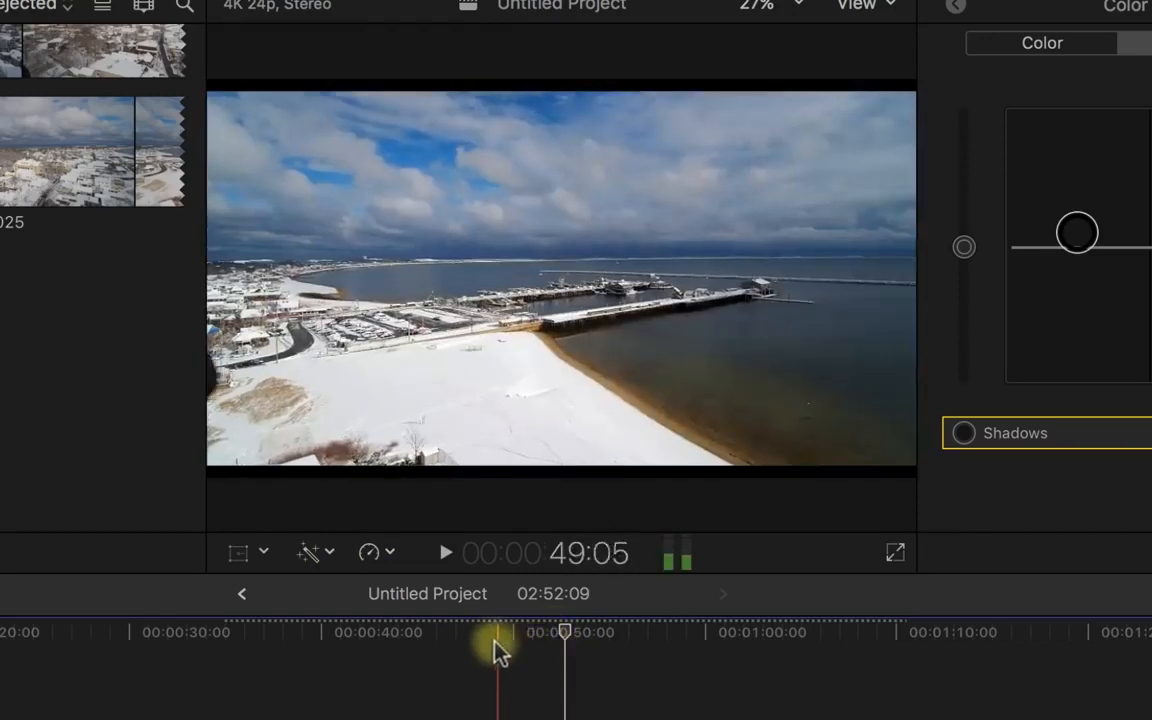
pyautogui.click(504, 645)
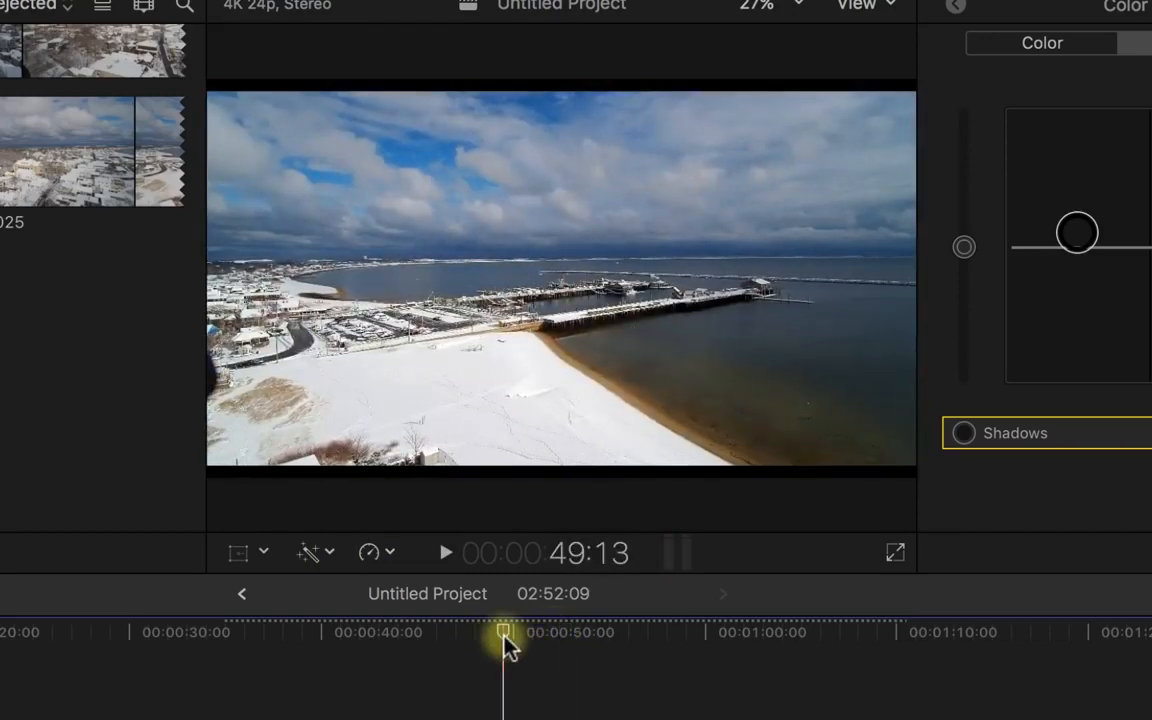
pyautogui.press('c')
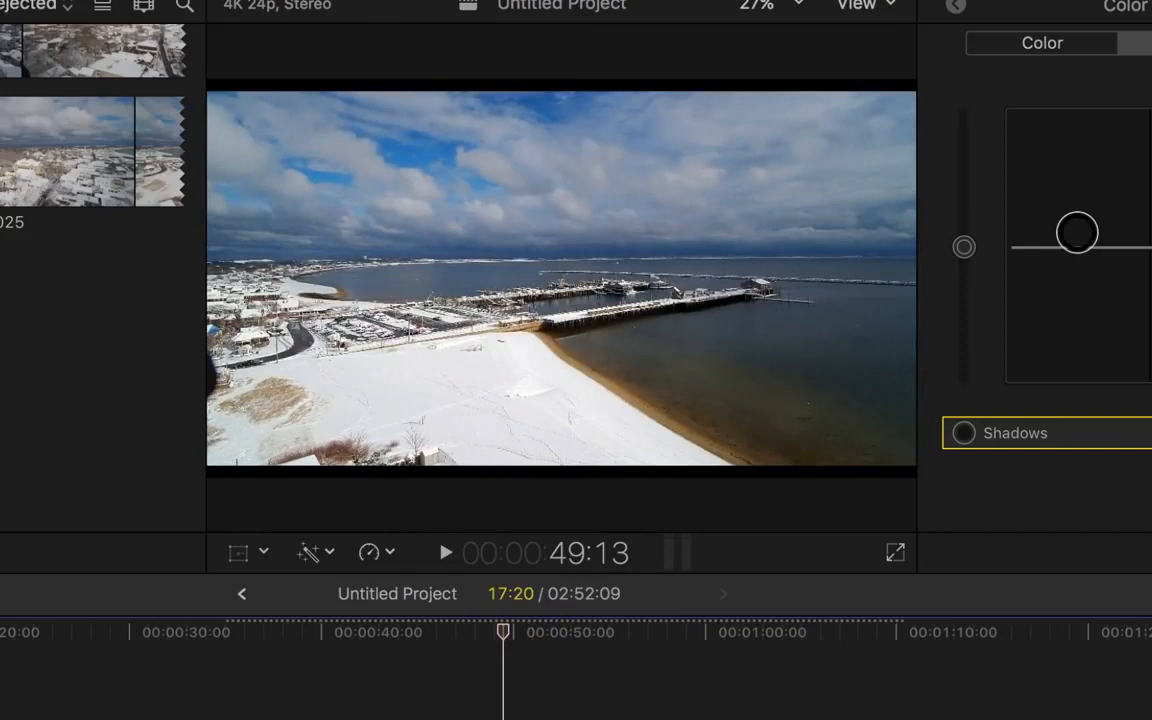
# Step: Try squashing the pier clip slightly from its top edge with the Transform tool, then undo the change
pyautogui.click(258, 557)
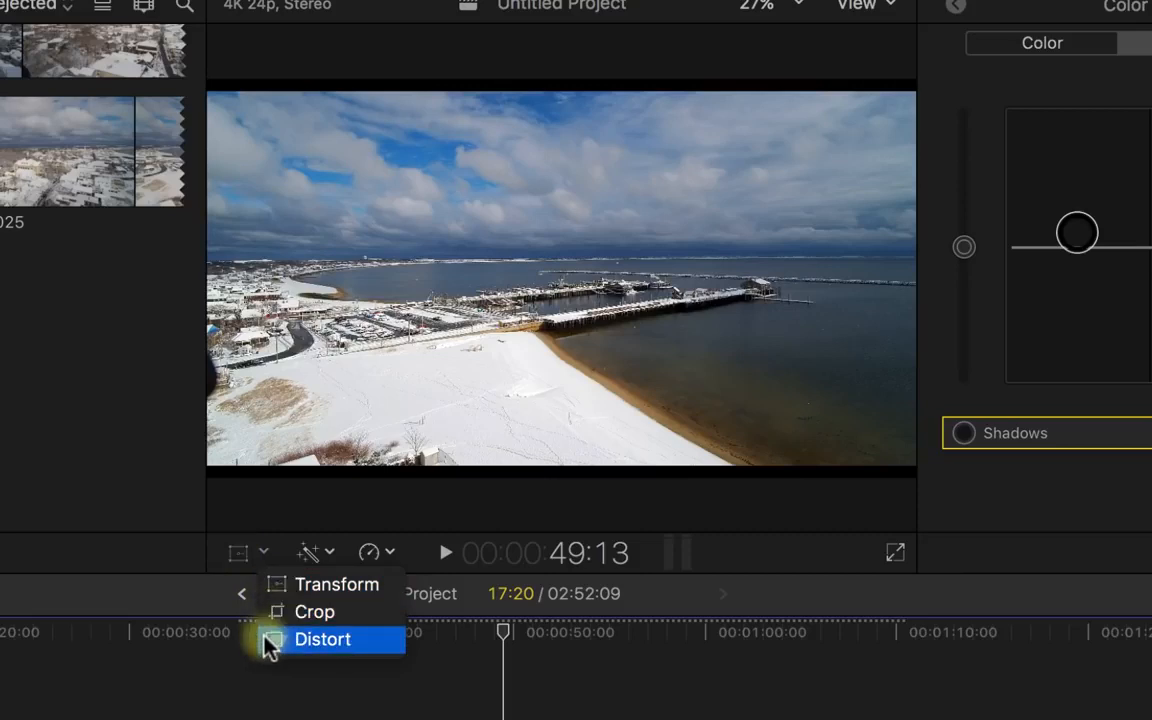
pyautogui.click(270, 591)
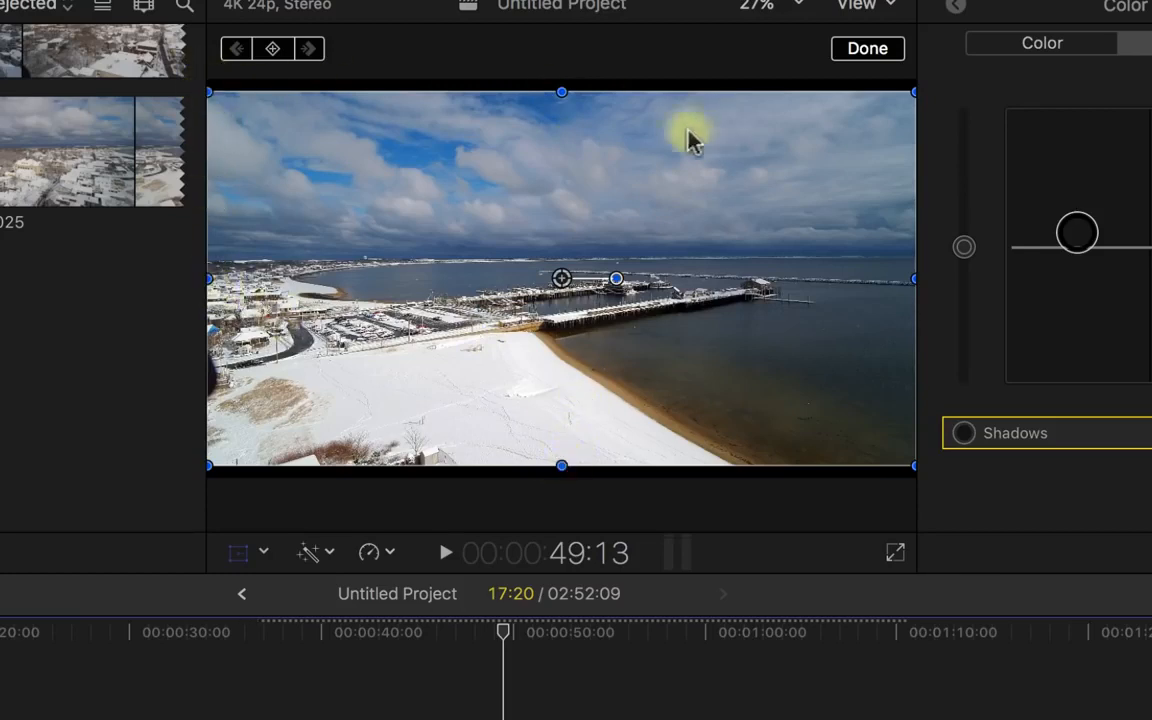
pyautogui.moveTo(564, 97)
pyautogui.mouseDown()
pyautogui.moveTo(573, 225)
pyautogui.moveTo(571, 80)
pyautogui.moveTo(571, 129)
pyautogui.moveTo(571, 119)
pyautogui.mouseUp()
pyautogui.press('super+z')
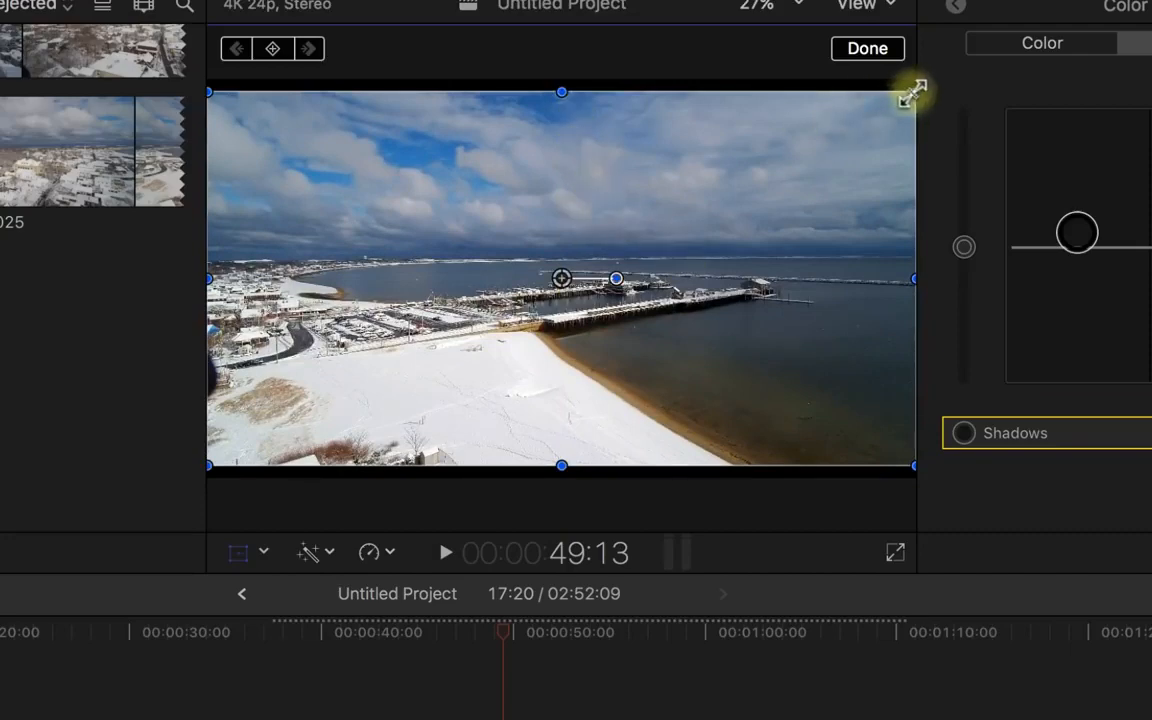
# Step: Try scaling the pier clip down to about 74% and then slightly beyond the frame, and undo the scaling
pyautogui.press('super+4')
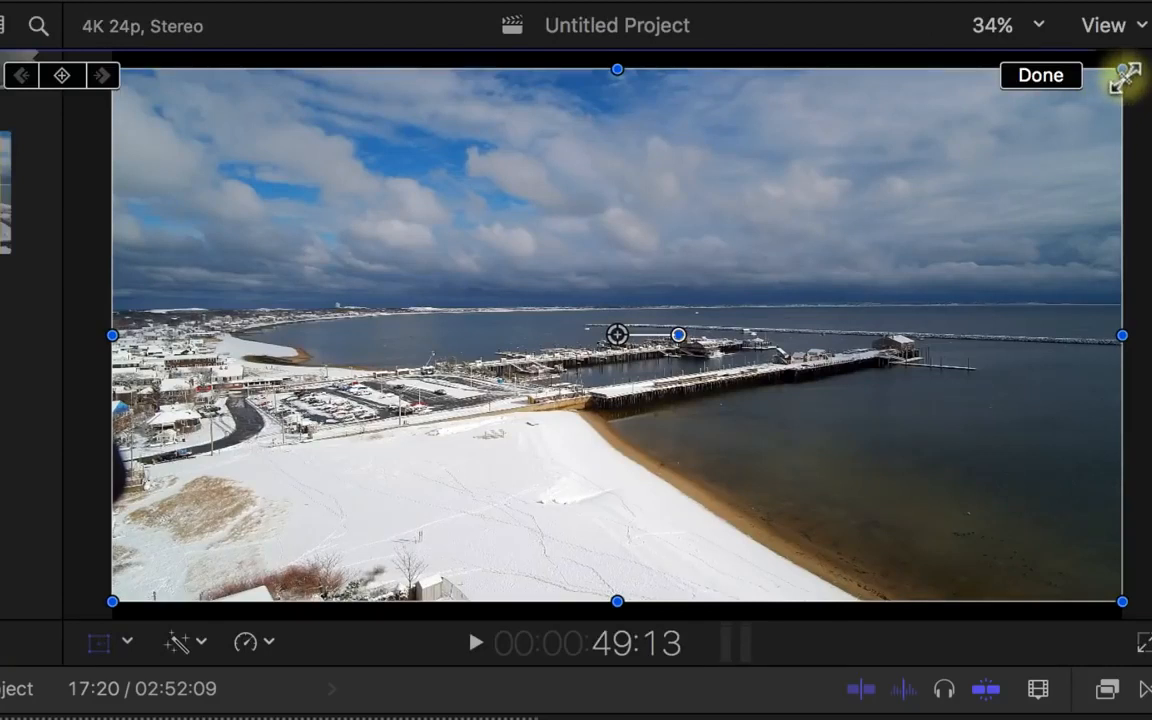
pyautogui.moveTo(1125, 78); pyautogui.dragTo(804, 273)
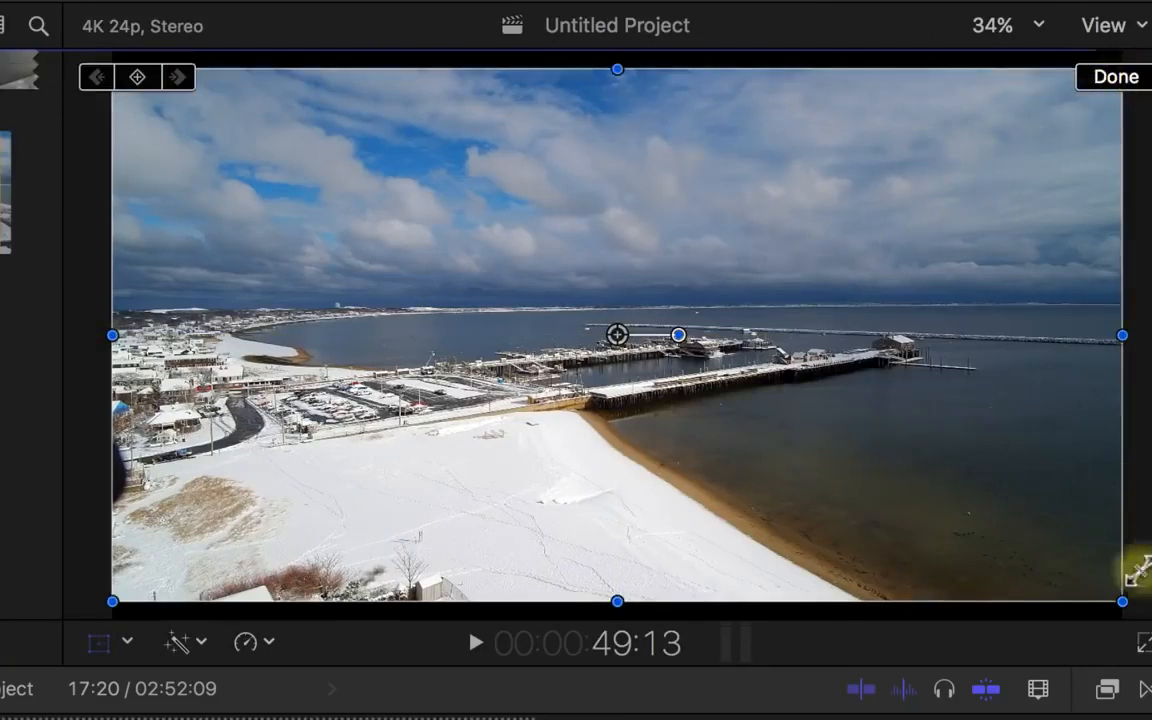
pyautogui.moveTo(1122, 604); pyautogui.dragTo(990, 525)
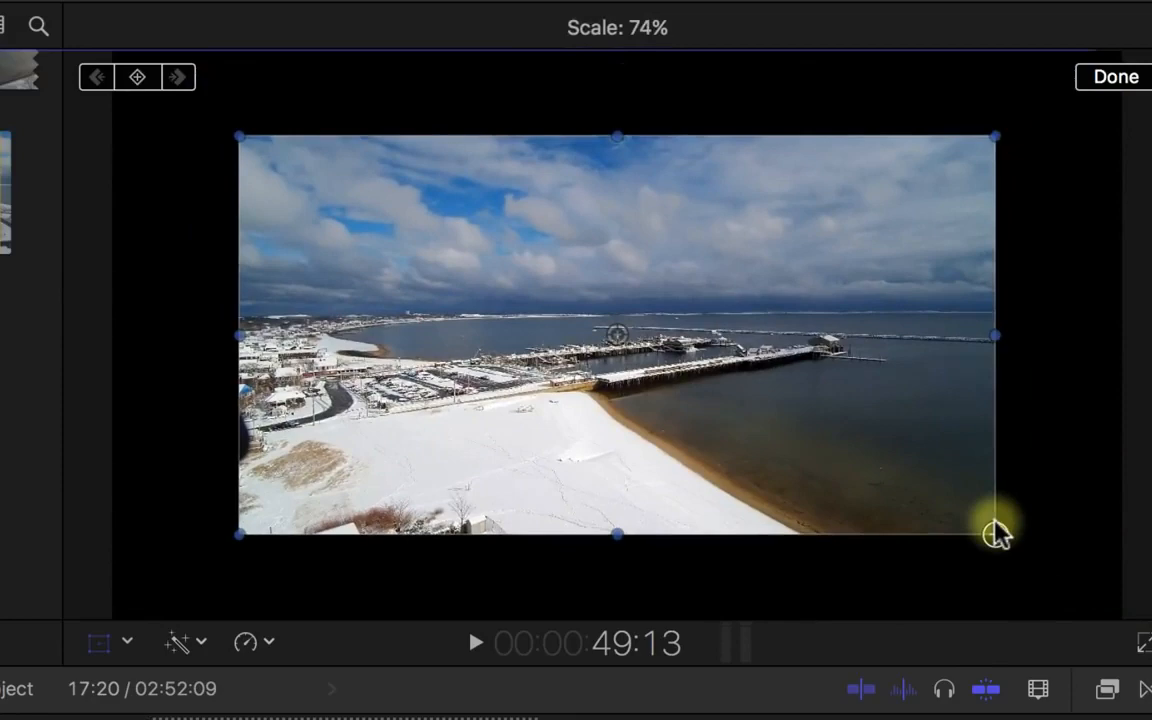
pyautogui.moveTo(997, 535); pyautogui.dragTo(1120, 613)
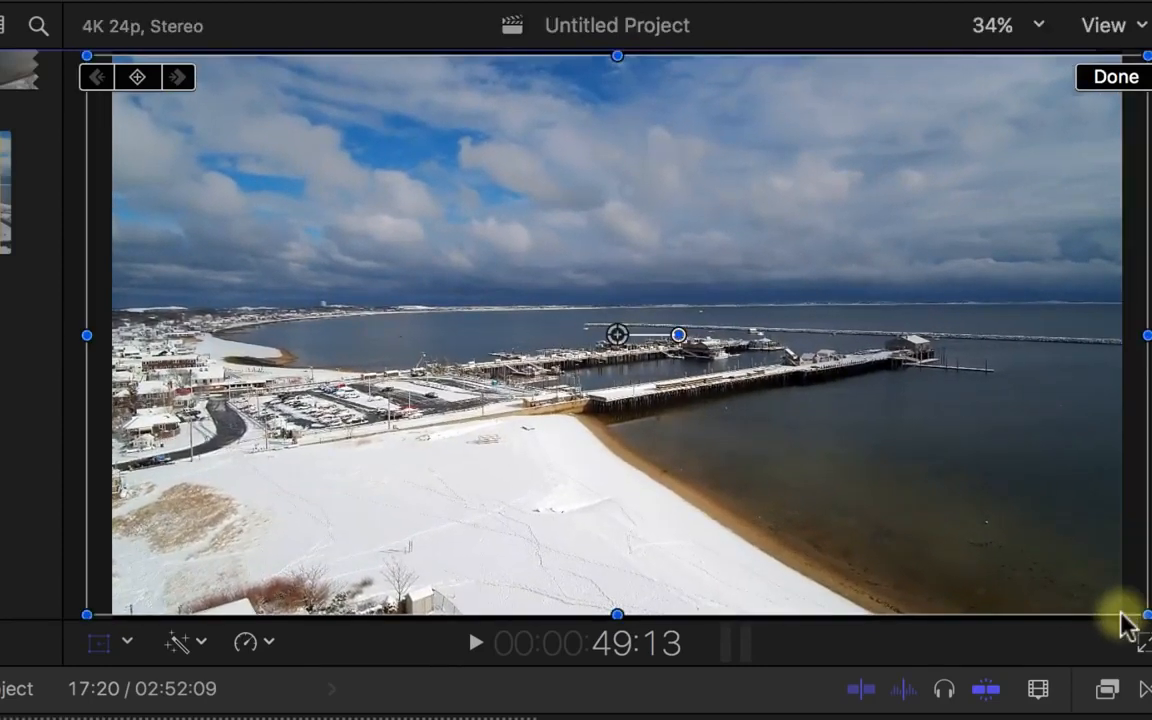
pyautogui.click(118, 645)
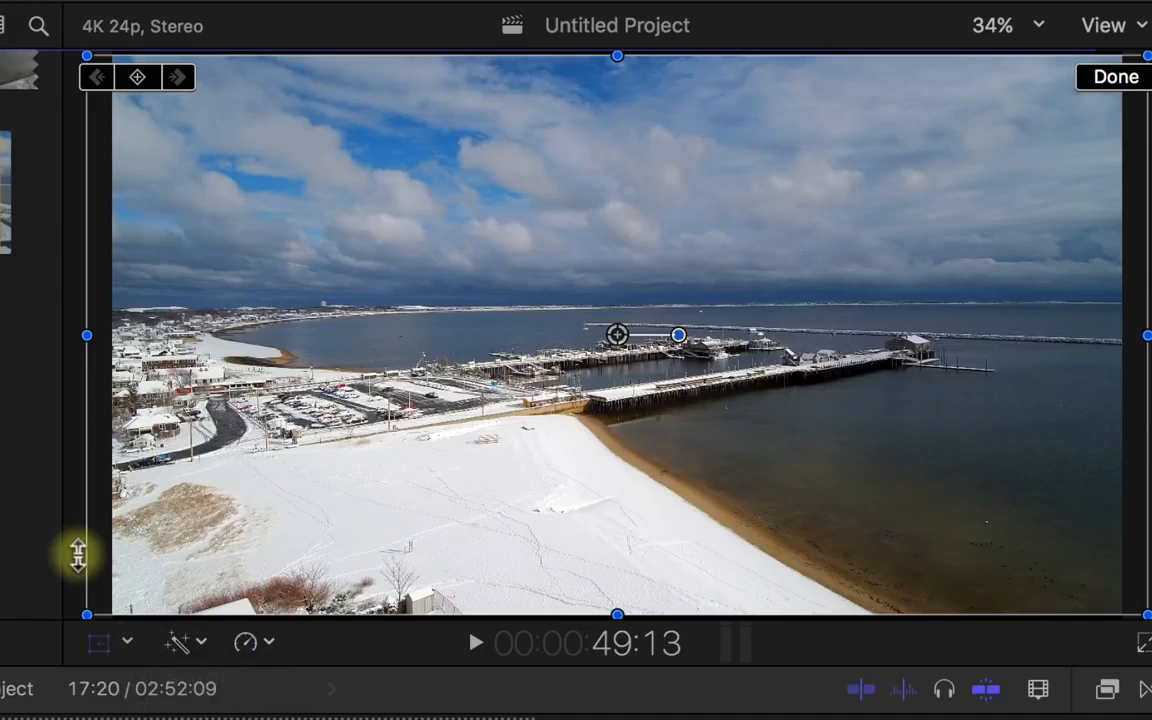
pyautogui.press('super+z')
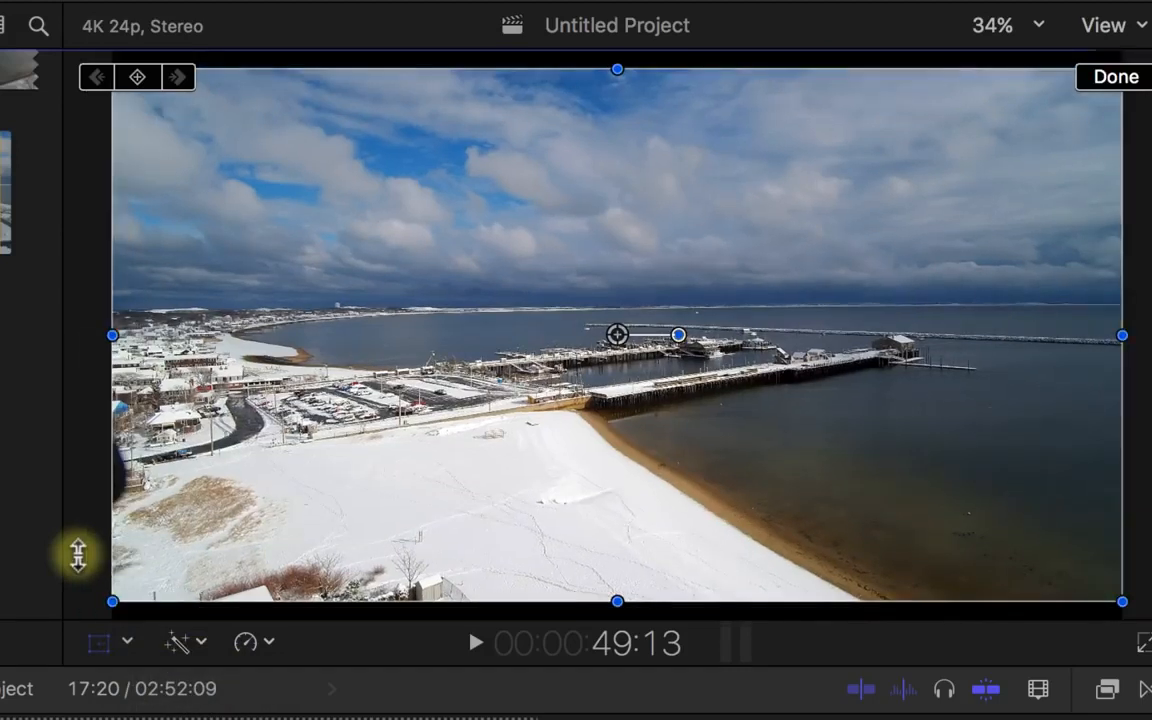
# Step: Try the Trim crop on the pier clip's top, bottom and side edges, then undo the side and bottom trims
pyautogui.click(126, 644)
pyautogui.click(183, 708)
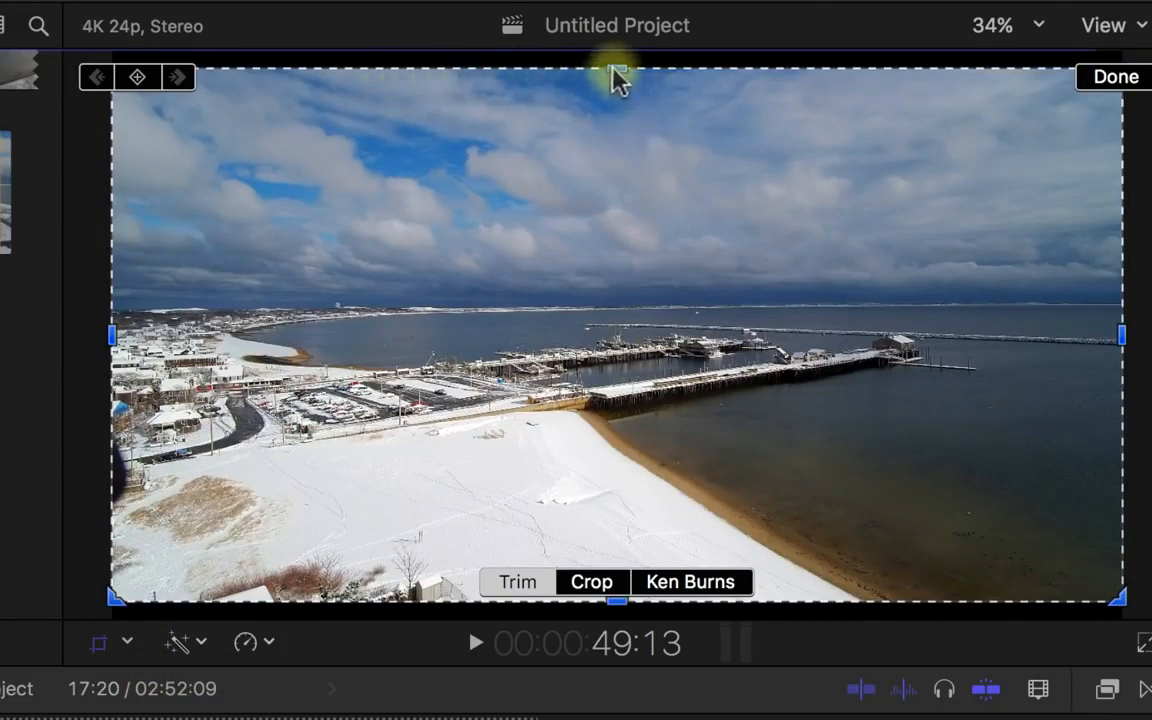
pyautogui.moveTo(617, 70); pyautogui.dragTo(634, 152)
pyautogui.moveTo(616, 600); pyautogui.dragTo(614, 496)
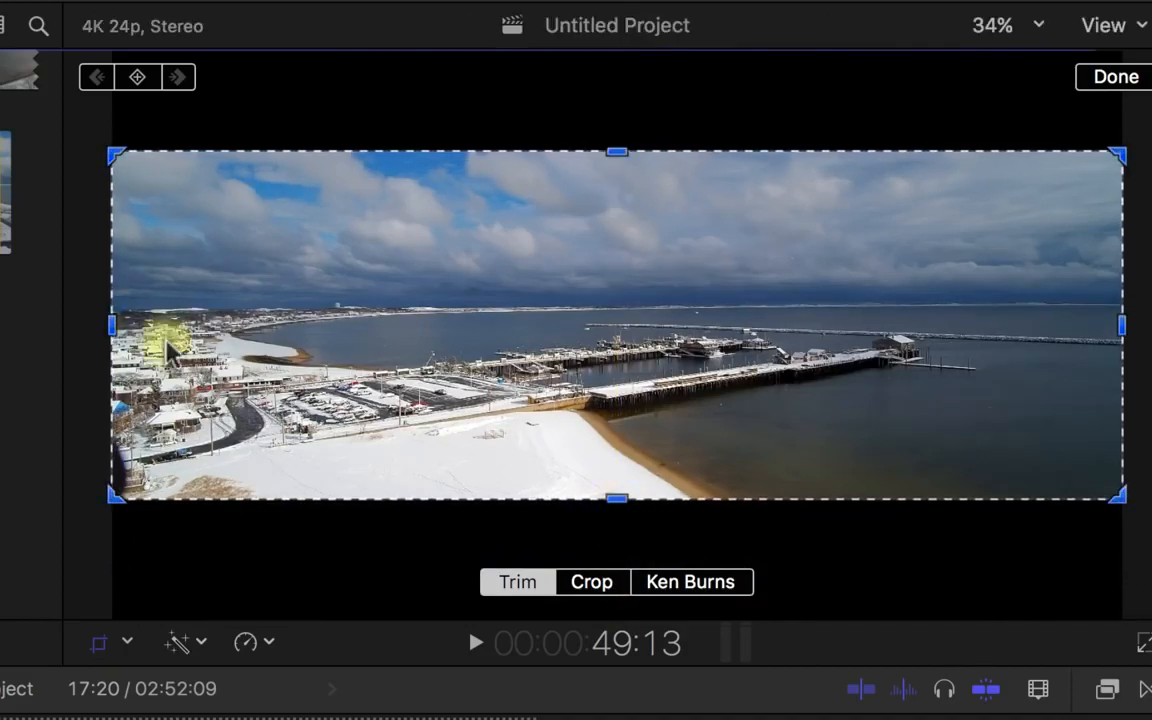
pyautogui.moveTo(116, 324); pyautogui.dragTo(135, 326)
pyautogui.moveTo(337, 337); pyautogui.dragTo(321, 337)
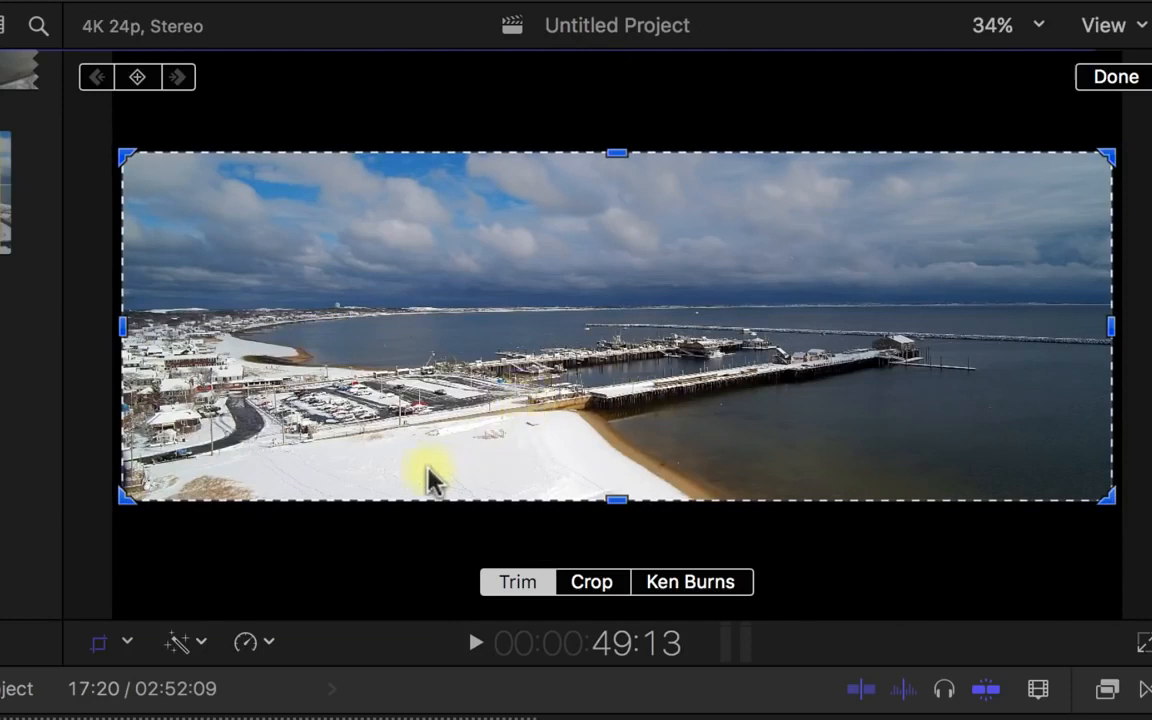
pyautogui.press('super+z')
pyautogui.press('super+z')
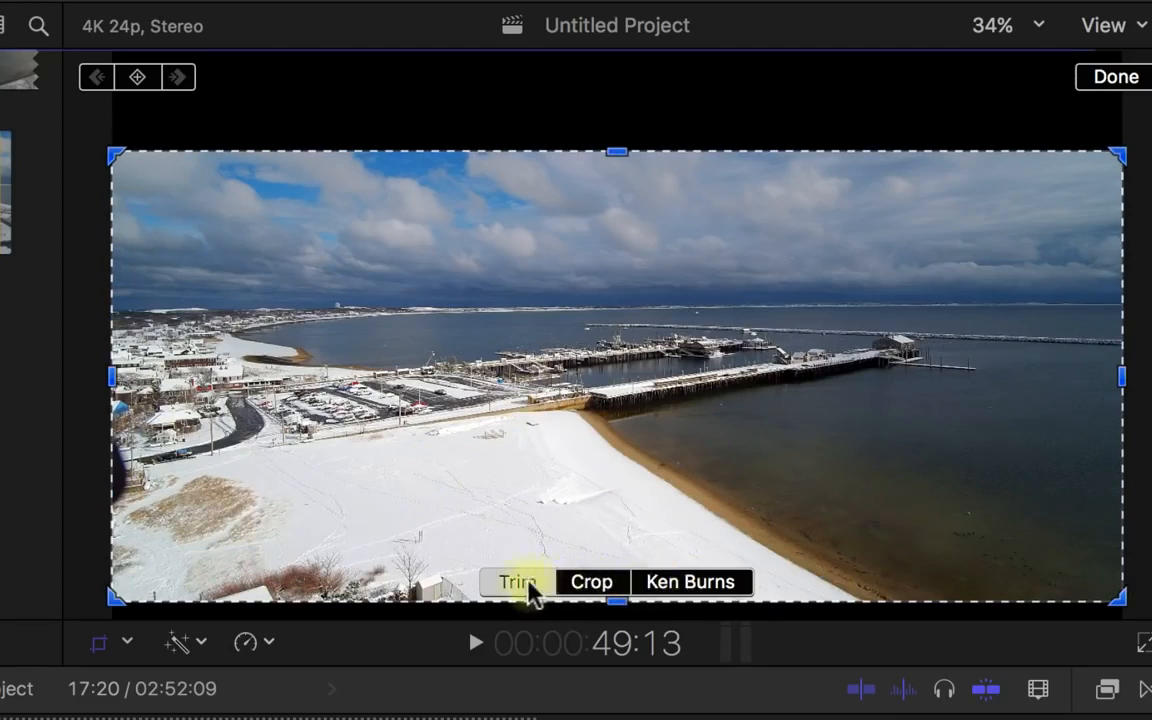
# Step: Switch to the Crop mode, tighten the frame around the beach and pier in the clip's lower left area, and apply it
pyautogui.click(590, 583)
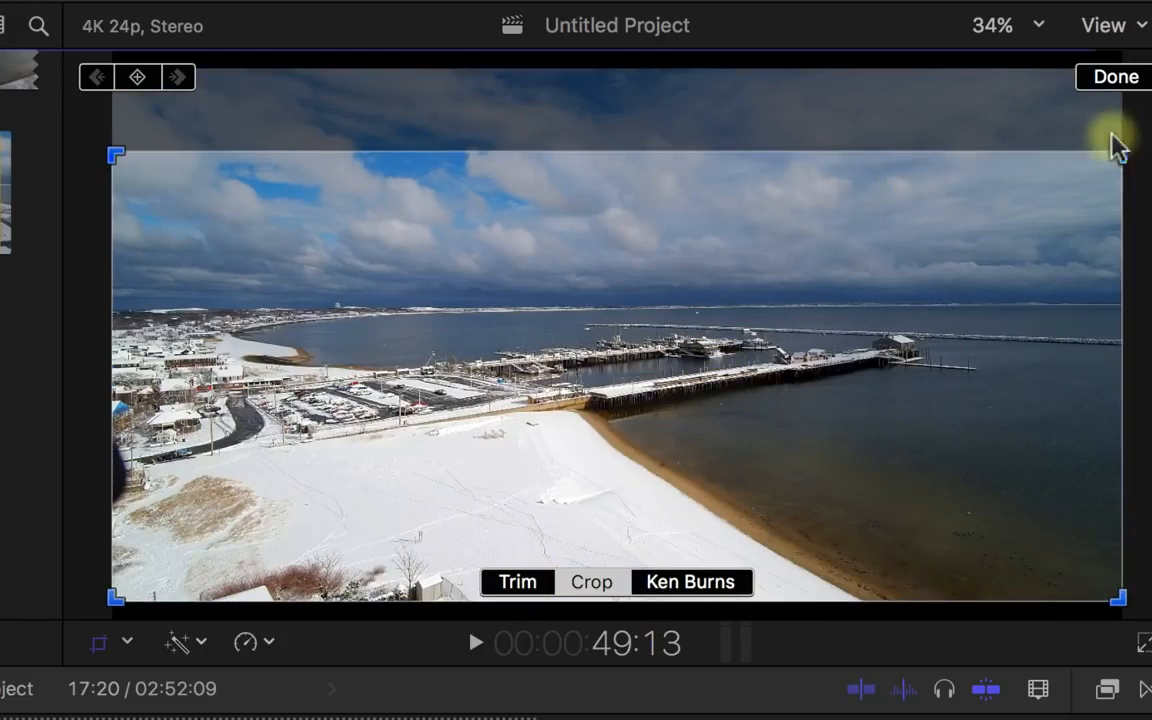
pyautogui.moveTo(1117, 153); pyautogui.dragTo(987, 229)
pyautogui.moveTo(789, 400); pyautogui.dragTo(823, 360)
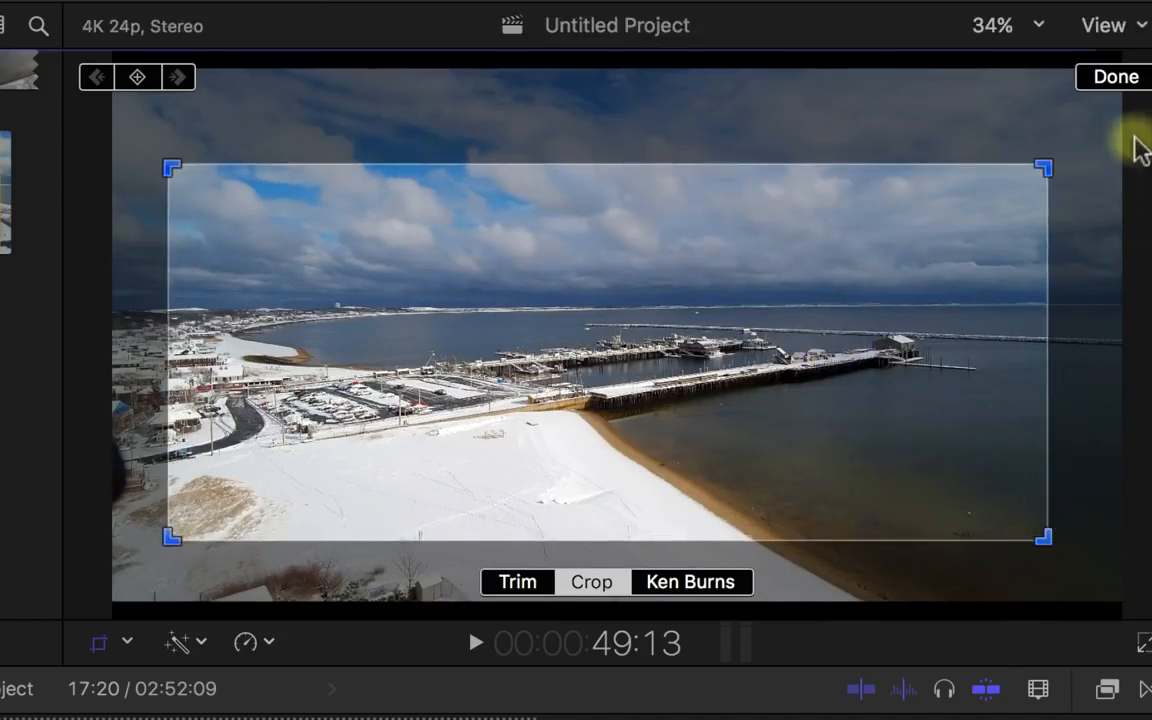
pyautogui.click(1116, 78)
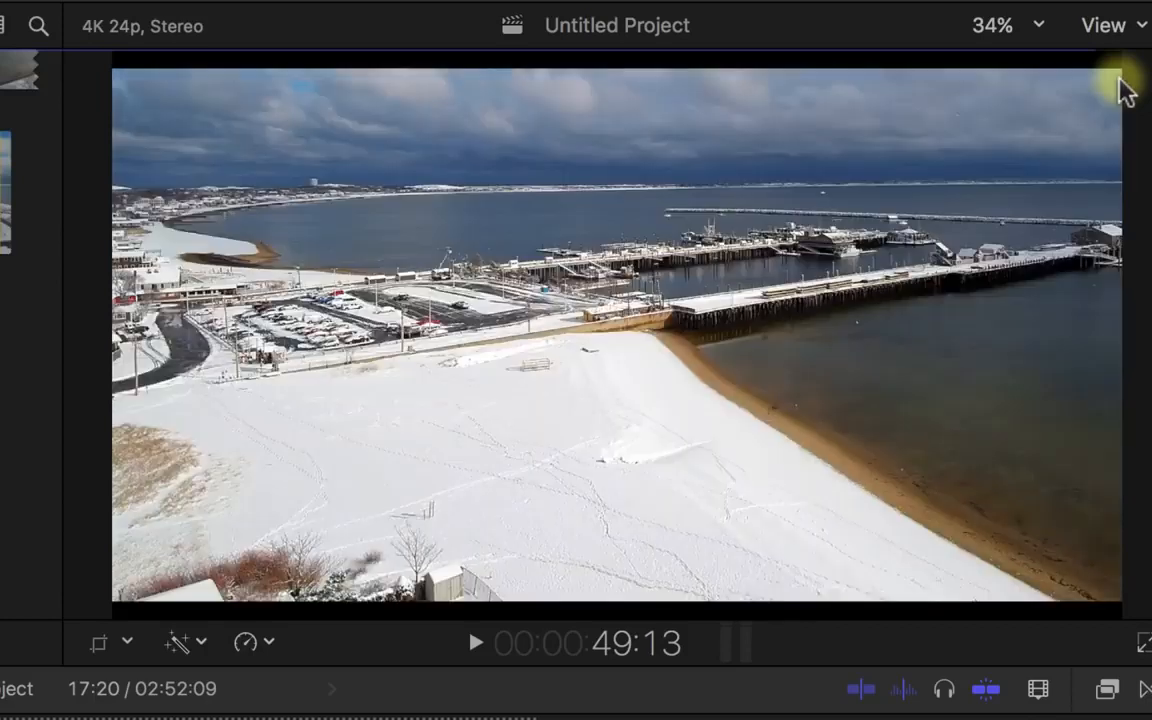
# Step: Reopen the pier clip's crop controls and switch the crop type to Ken Burns
pyautogui.click(125, 643)
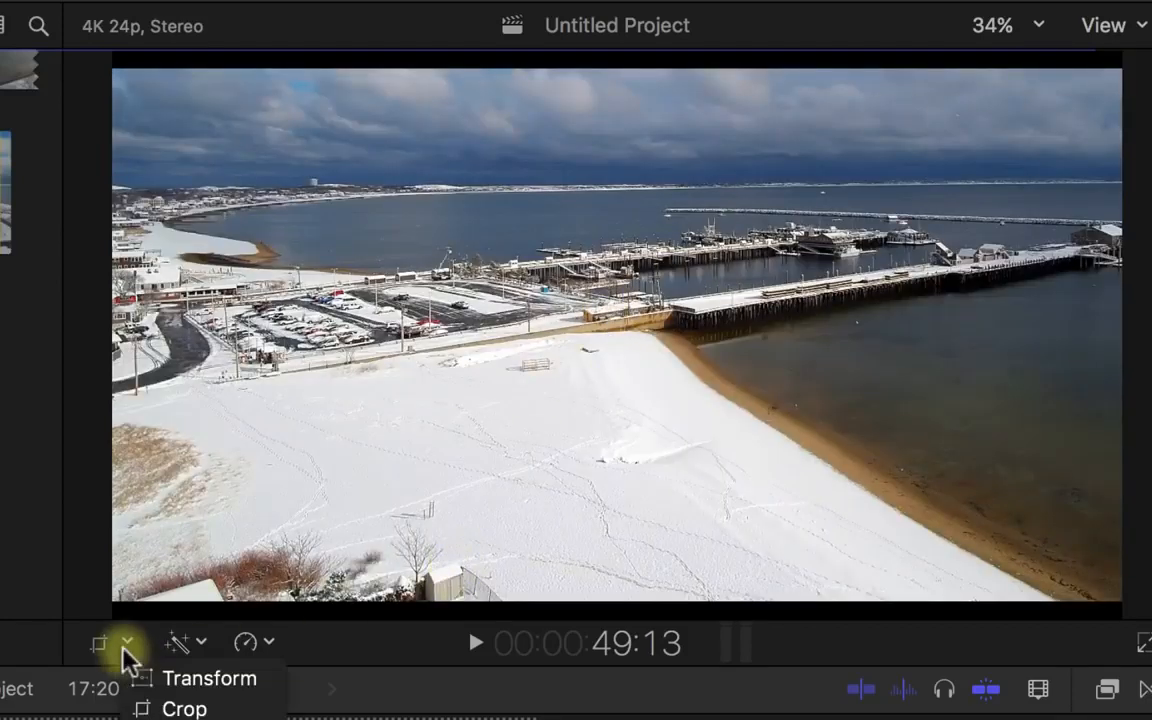
pyautogui.click(170, 708)
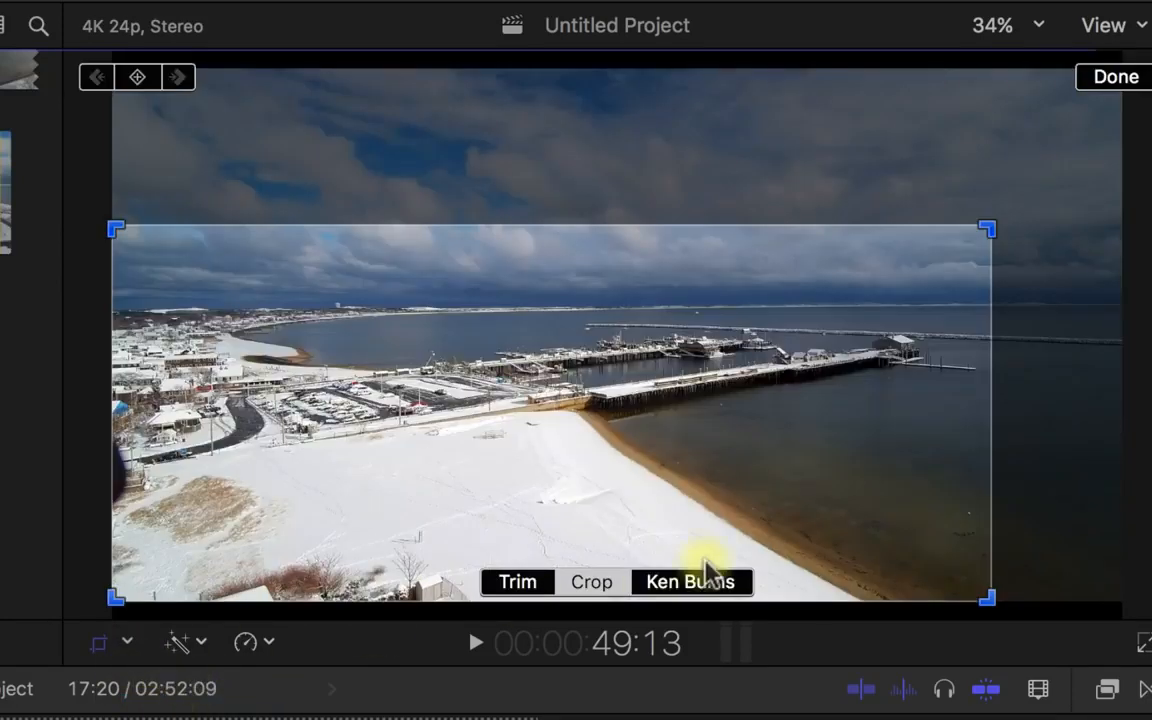
pyautogui.click(690, 591)
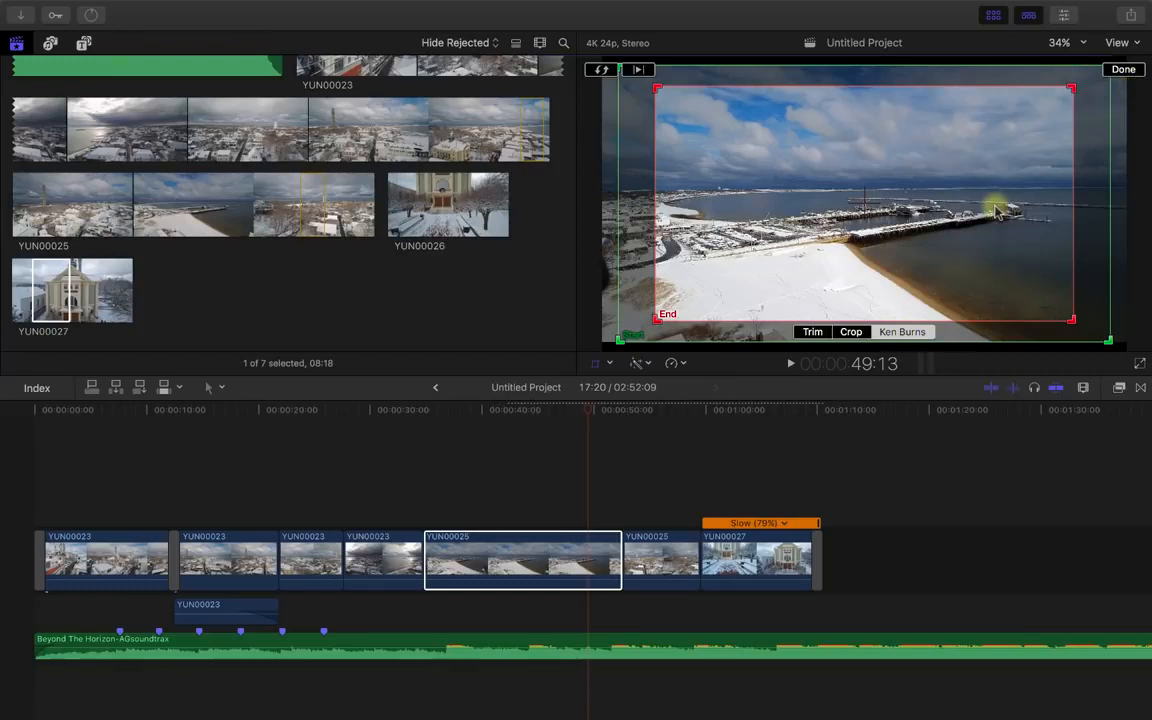
# Step: Apply the pier clip's Ken Burns crop and insert the harbor town photo from the Sep 16, 2016 moment before the first YUN00025 clip
pyautogui.click(1122, 69)
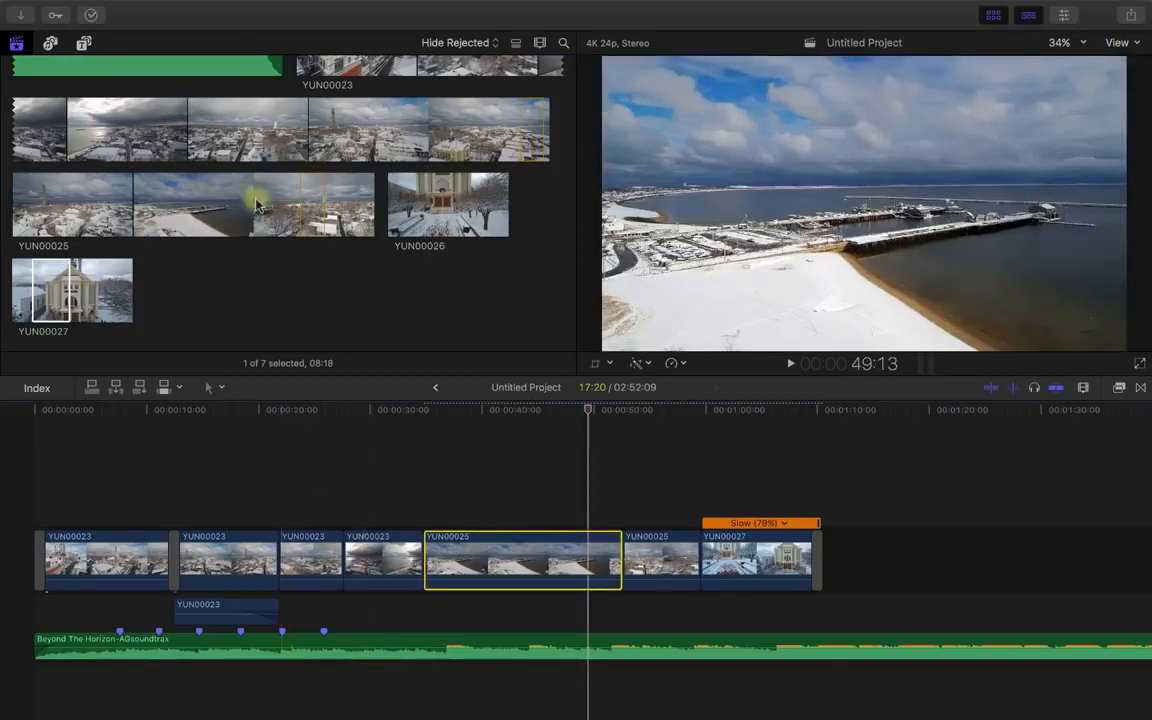
pyautogui.click(48, 45)
pyautogui.click(52, 63)
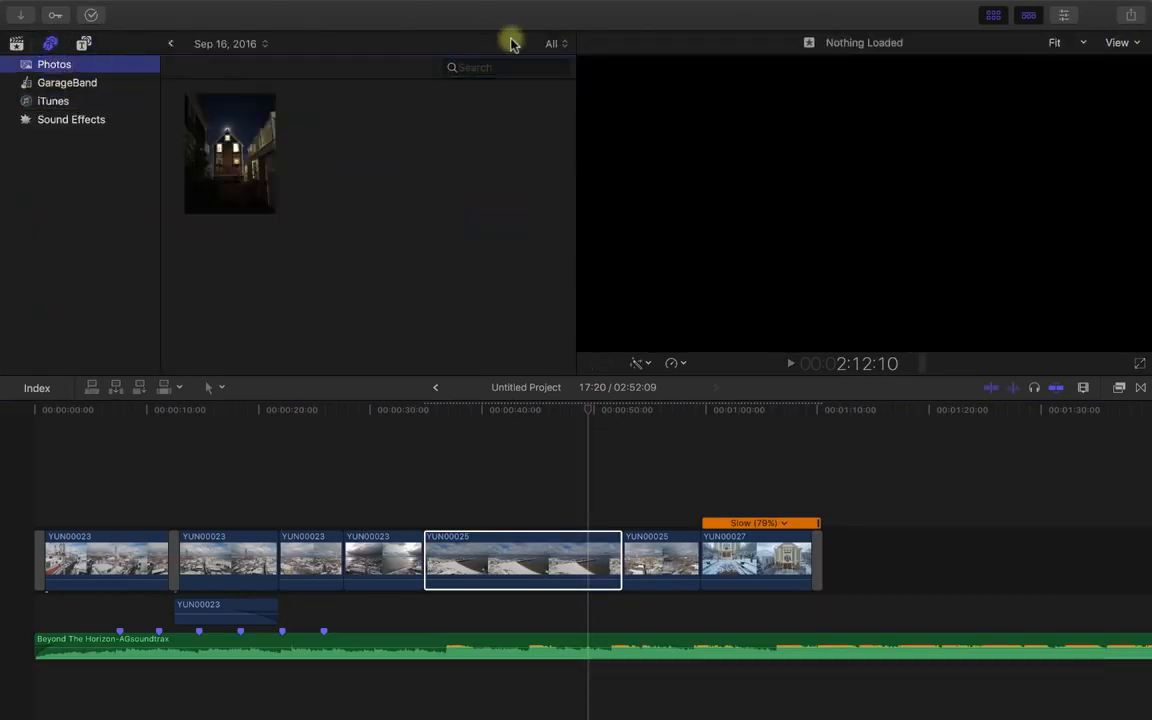
pyautogui.click(551, 45)
pyautogui.click(455, 44)
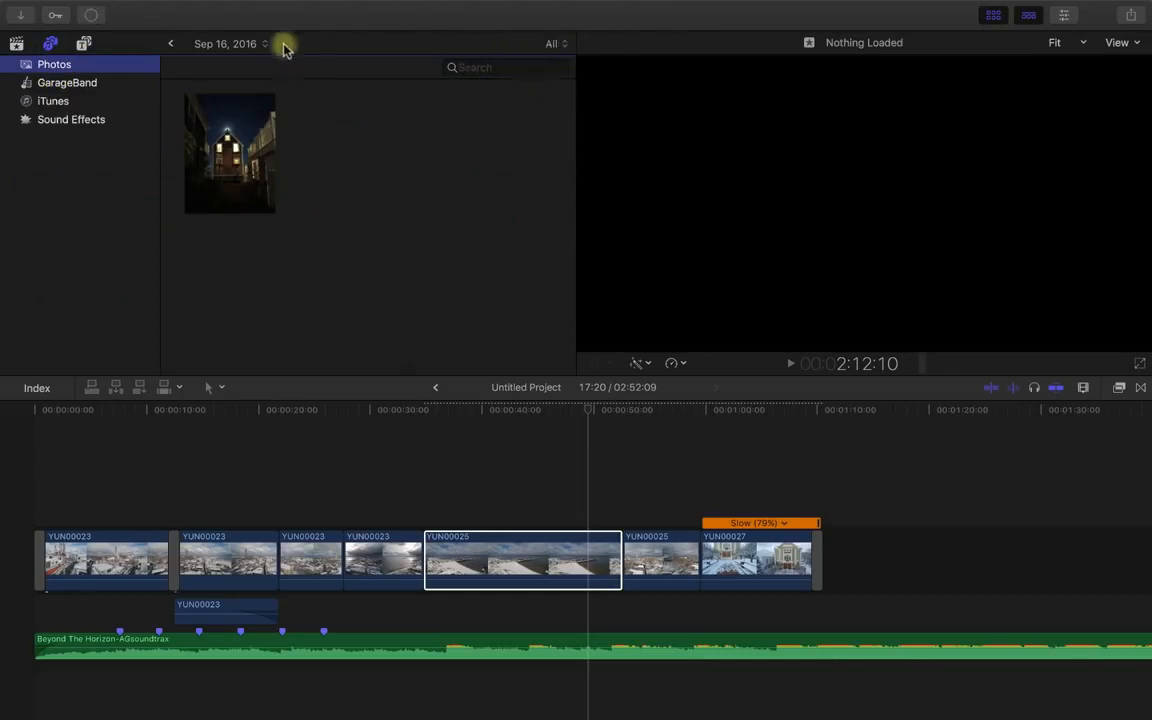
pyautogui.click(258, 44)
pyautogui.click(229, 28)
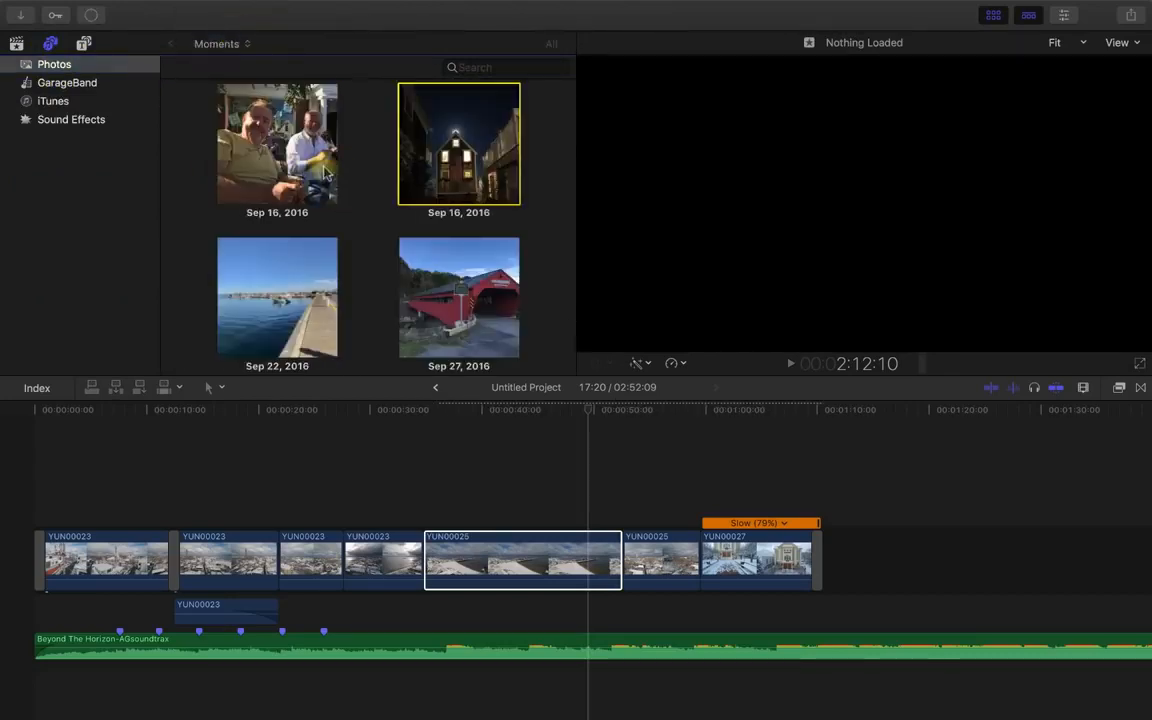
pyautogui.doubleClick(295, 172)
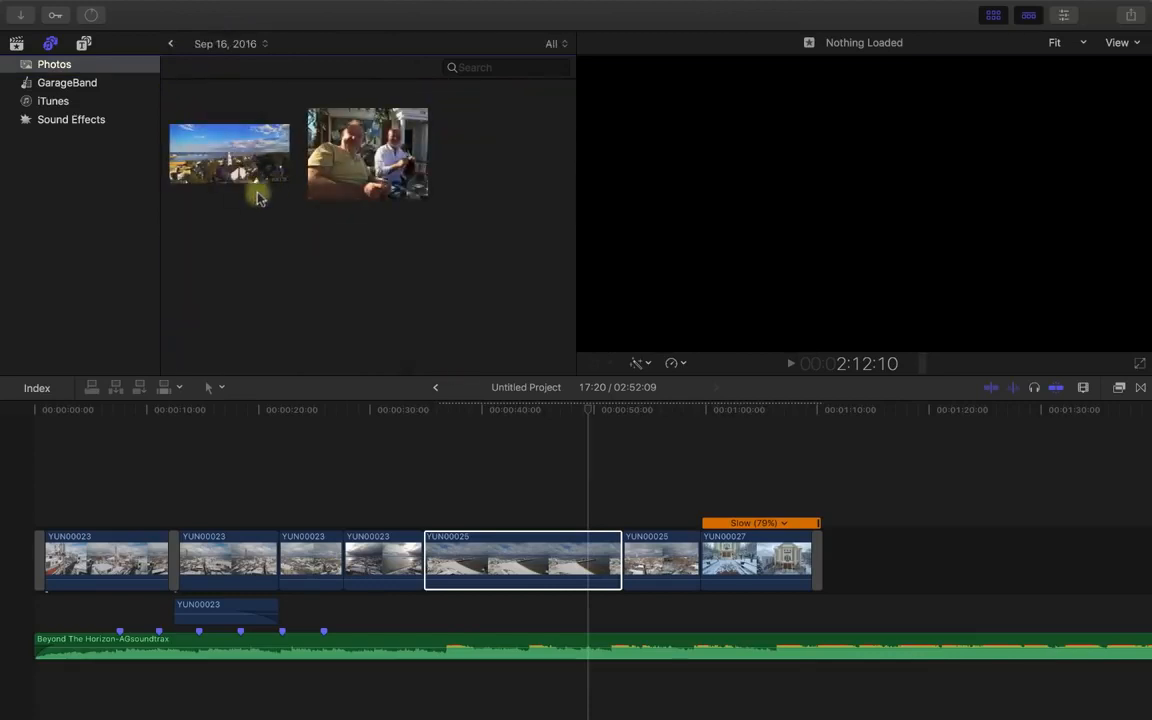
pyautogui.moveTo(218, 168); pyautogui.dragTo(440, 483)
pyautogui.click(445, 412)
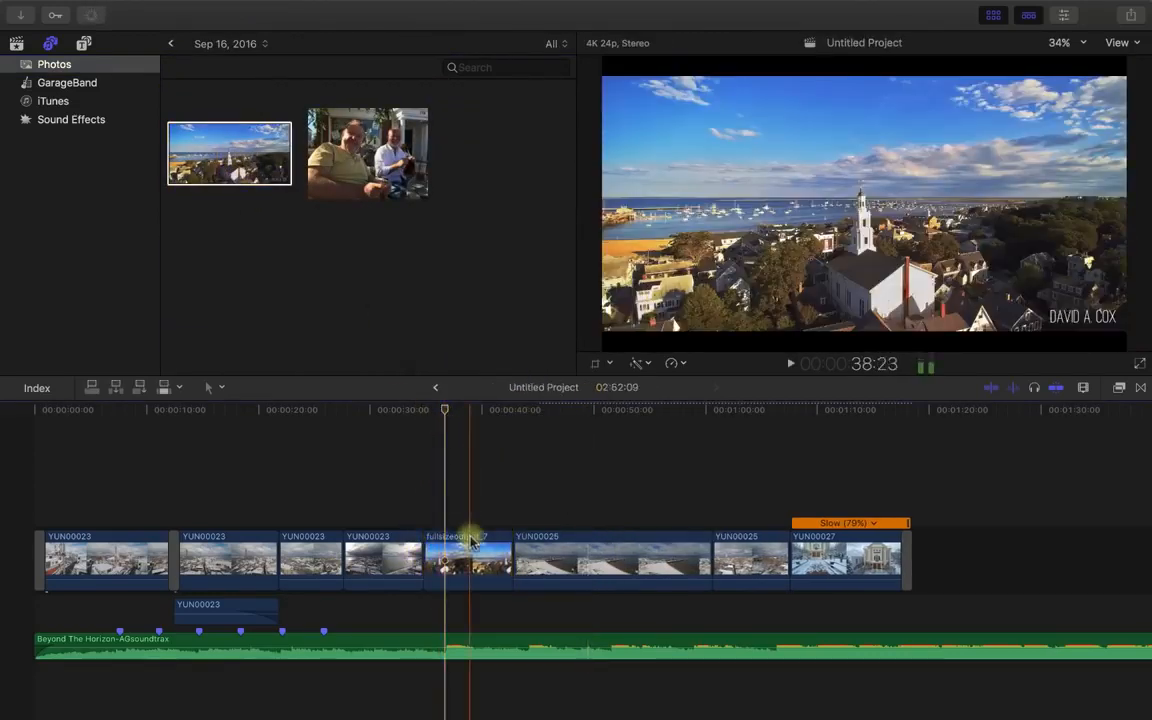
# Step: Set the harbor photo's crop type to Ken Burns and shrink the start frame around the boats and church steeple
pyautogui.click(603, 363)
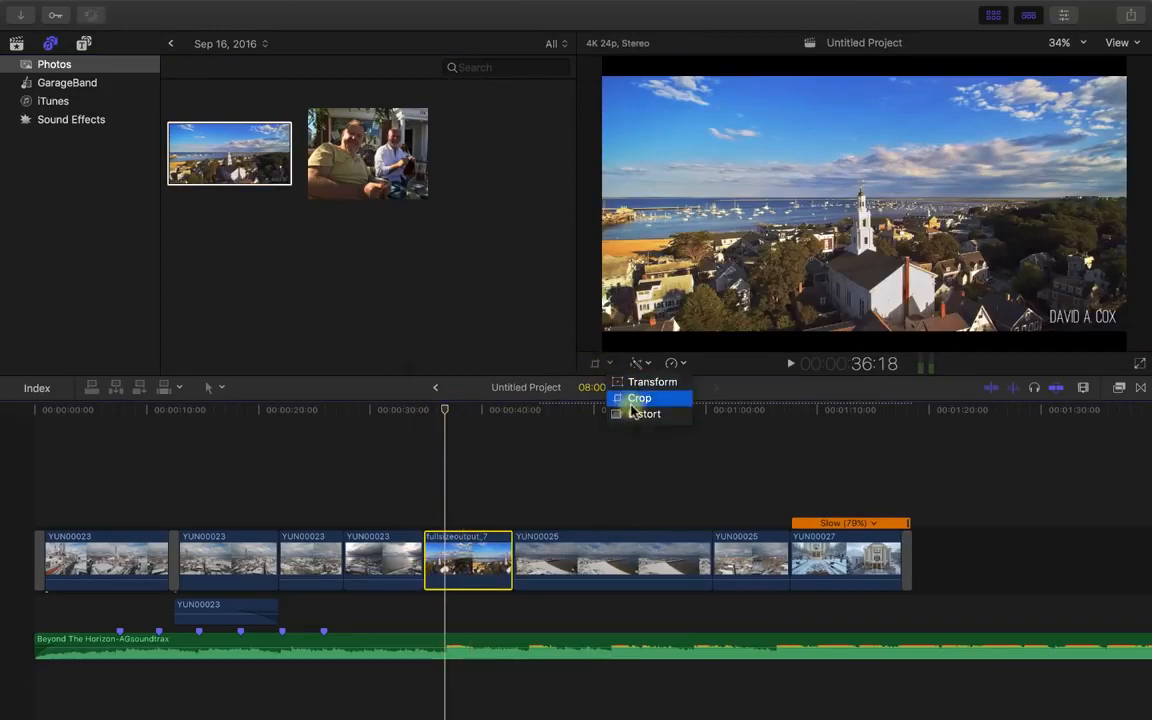
pyautogui.click(632, 403)
pyautogui.click(902, 332)
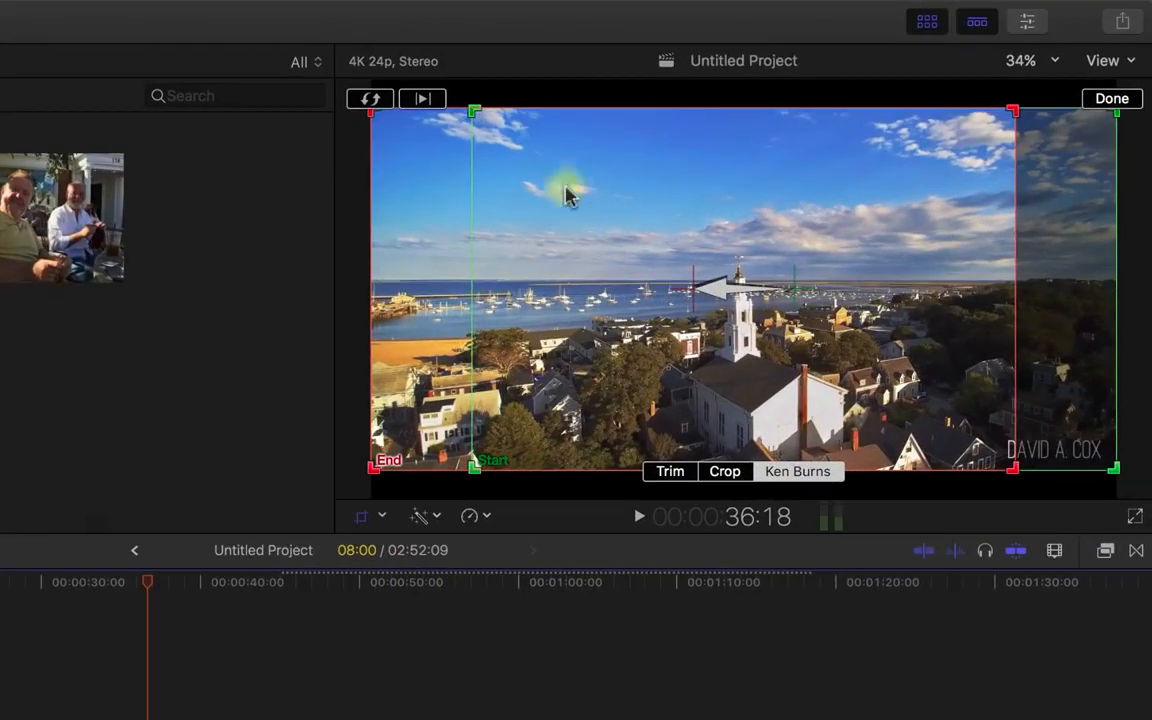
pyautogui.click(1036, 167)
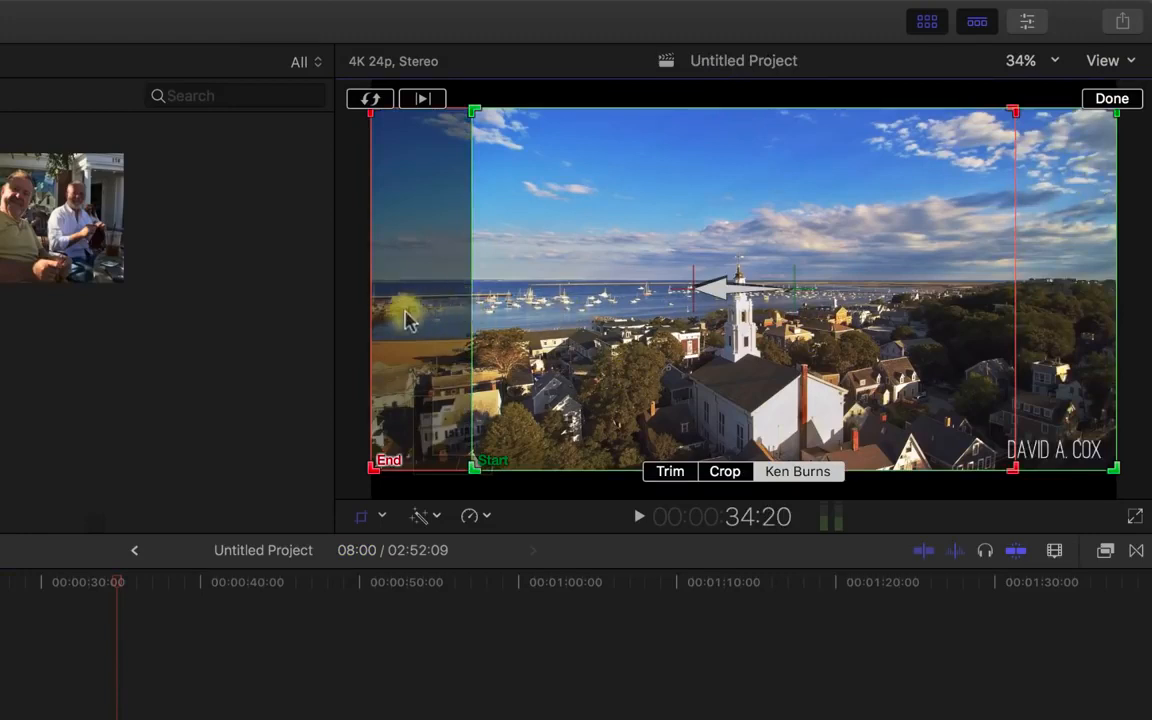
pyautogui.click(405, 318)
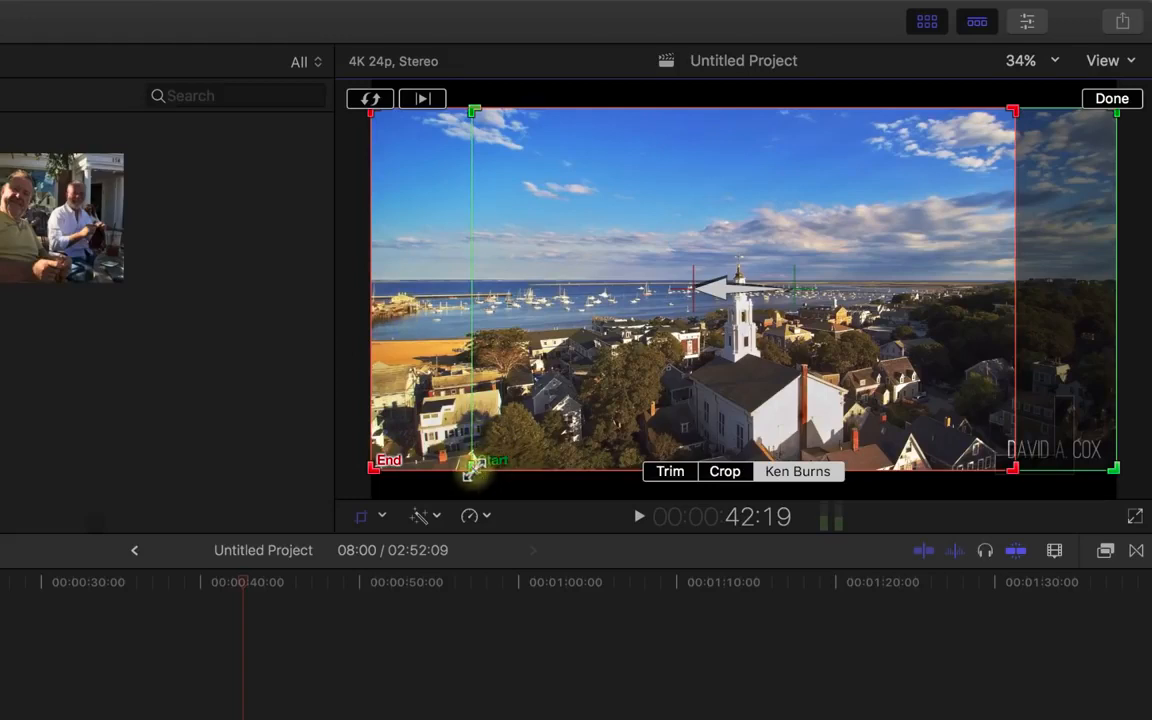
pyautogui.moveTo(473, 468); pyautogui.dragTo(680, 345)
pyautogui.moveTo(941, 206); pyautogui.dragTo(708, 268)
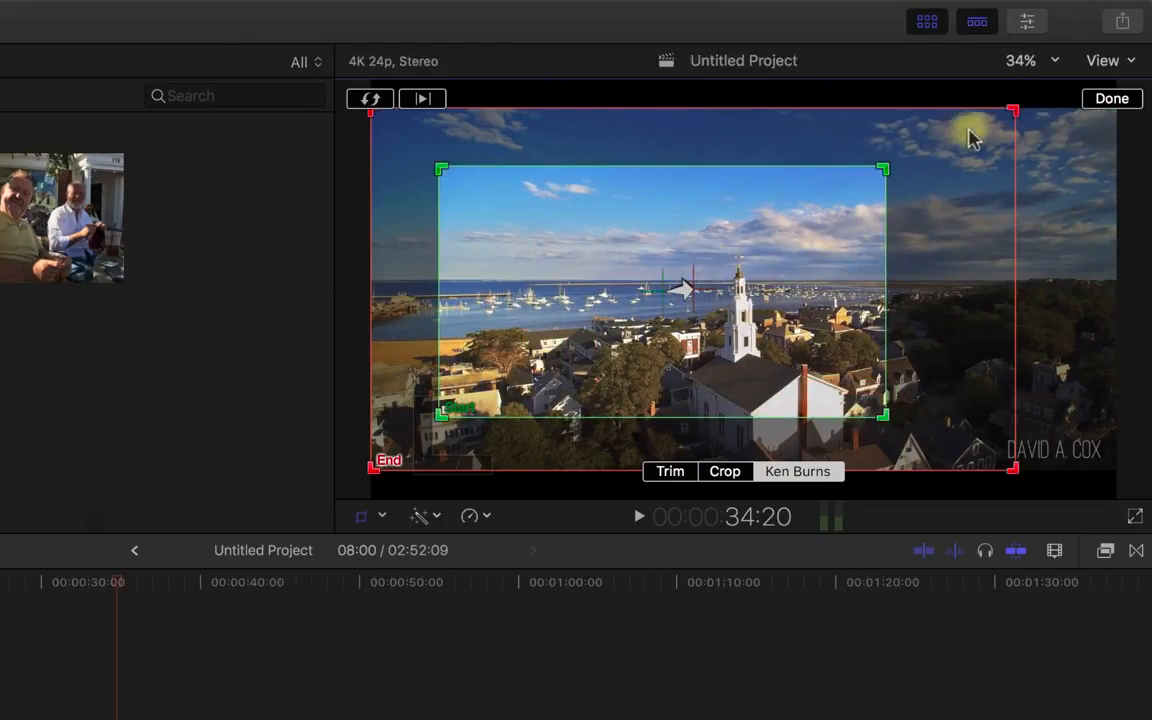
# Step: Shrink and reposition the Ken Burns end frame so it surrounds the start frame slightly wider, and apply the effect
pyautogui.click(990, 140)
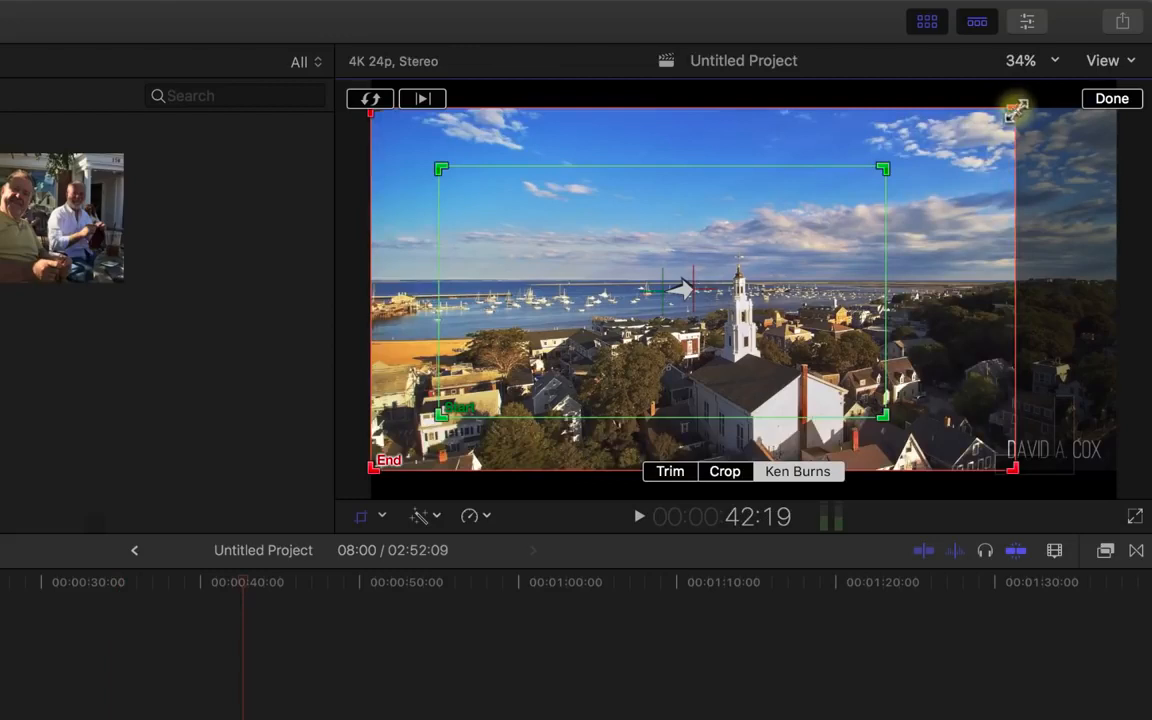
pyautogui.moveTo(1016, 110); pyautogui.dragTo(951, 146)
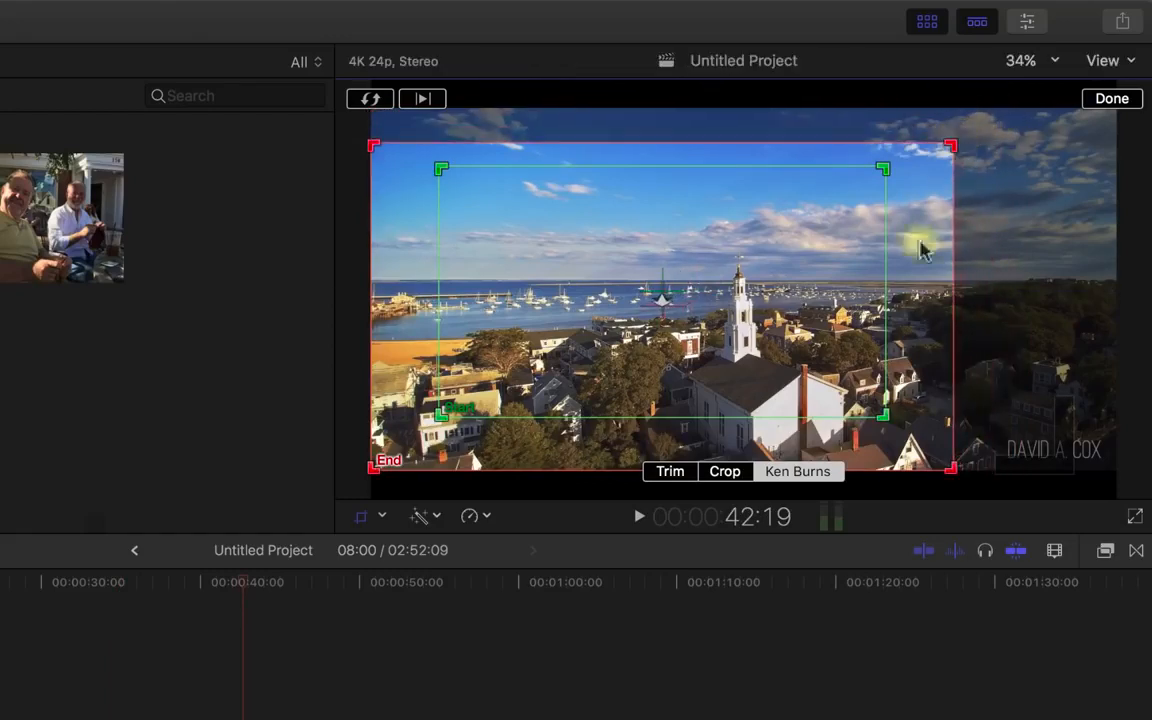
pyautogui.moveTo(915, 262); pyautogui.dragTo(918, 262)
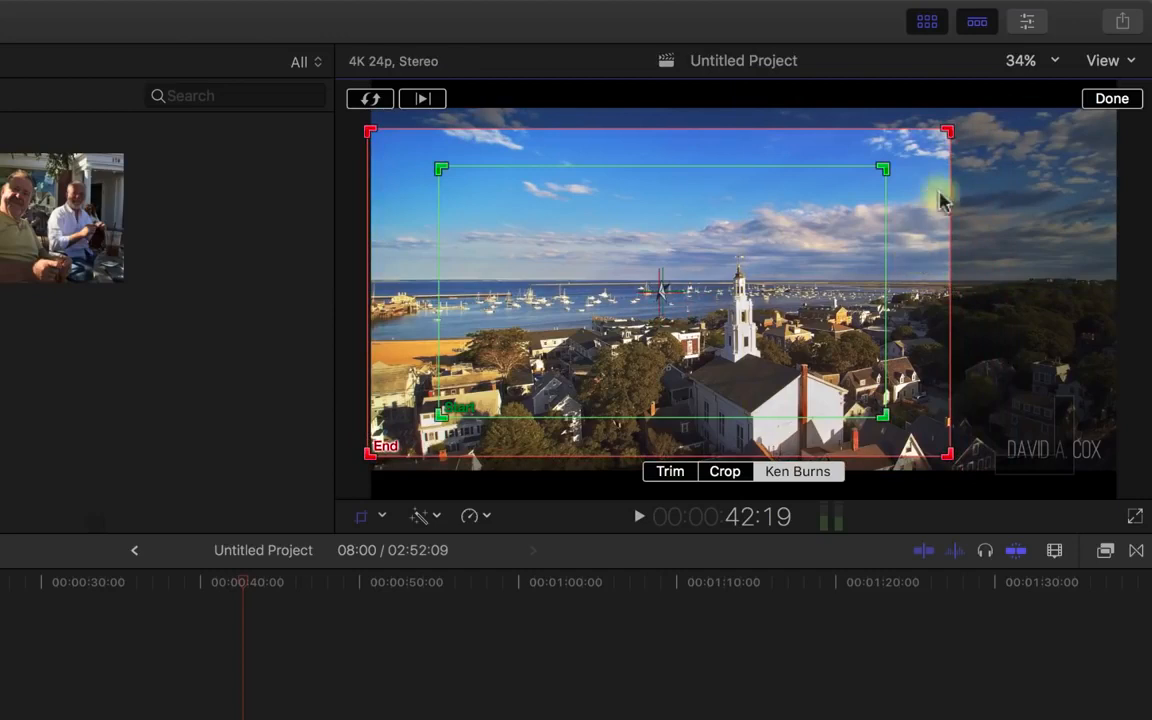
pyautogui.moveTo(948, 133); pyautogui.dragTo(908, 147)
pyautogui.moveTo(905, 211); pyautogui.dragTo(902, 199)
pyautogui.moveTo(915, 142); pyautogui.dragTo(926, 134)
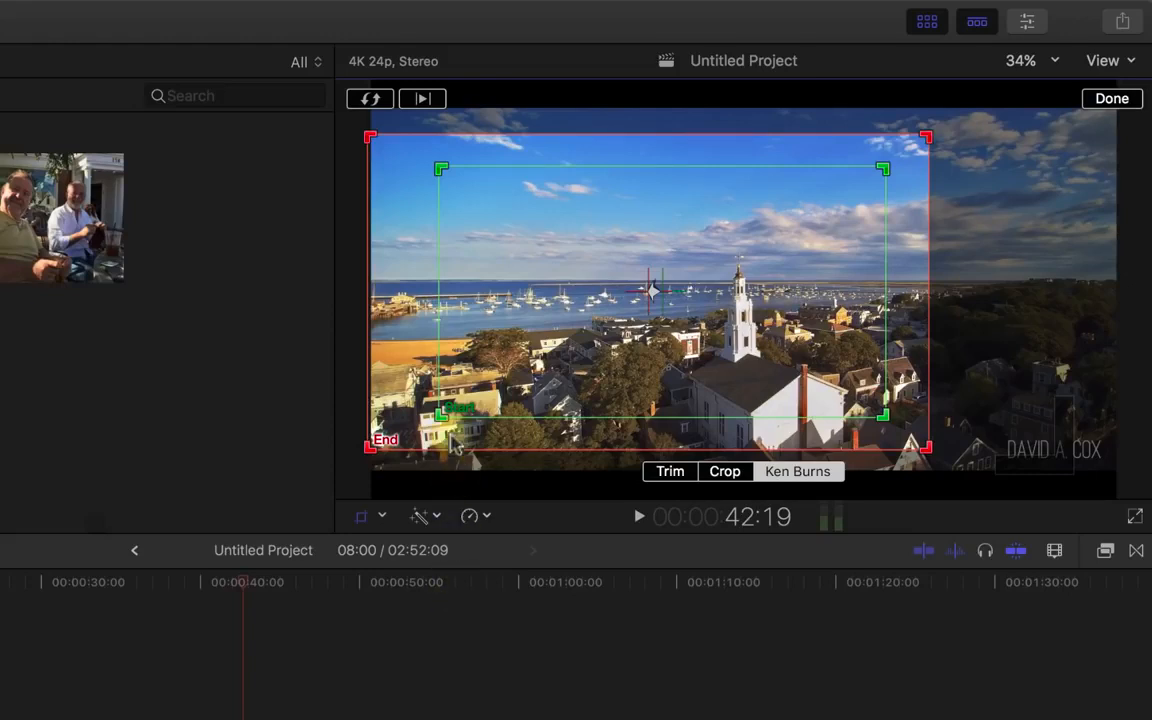
pyautogui.click(622, 245)
pyautogui.click(664, 160)
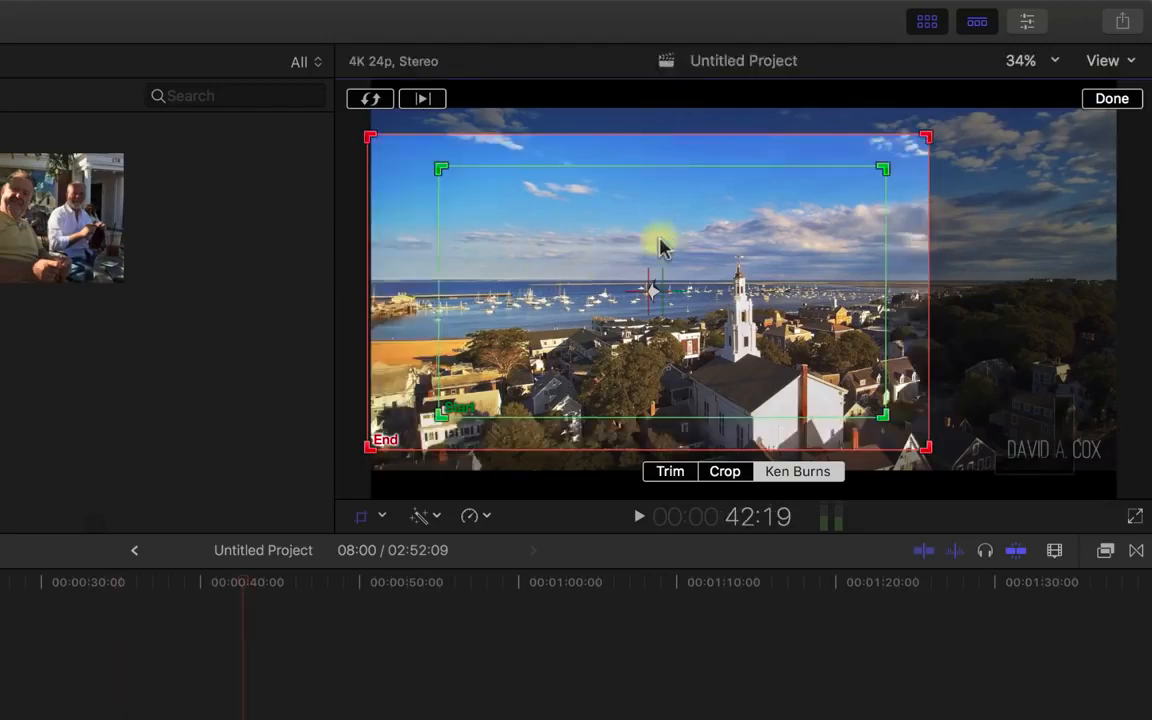
pyautogui.click(658, 245)
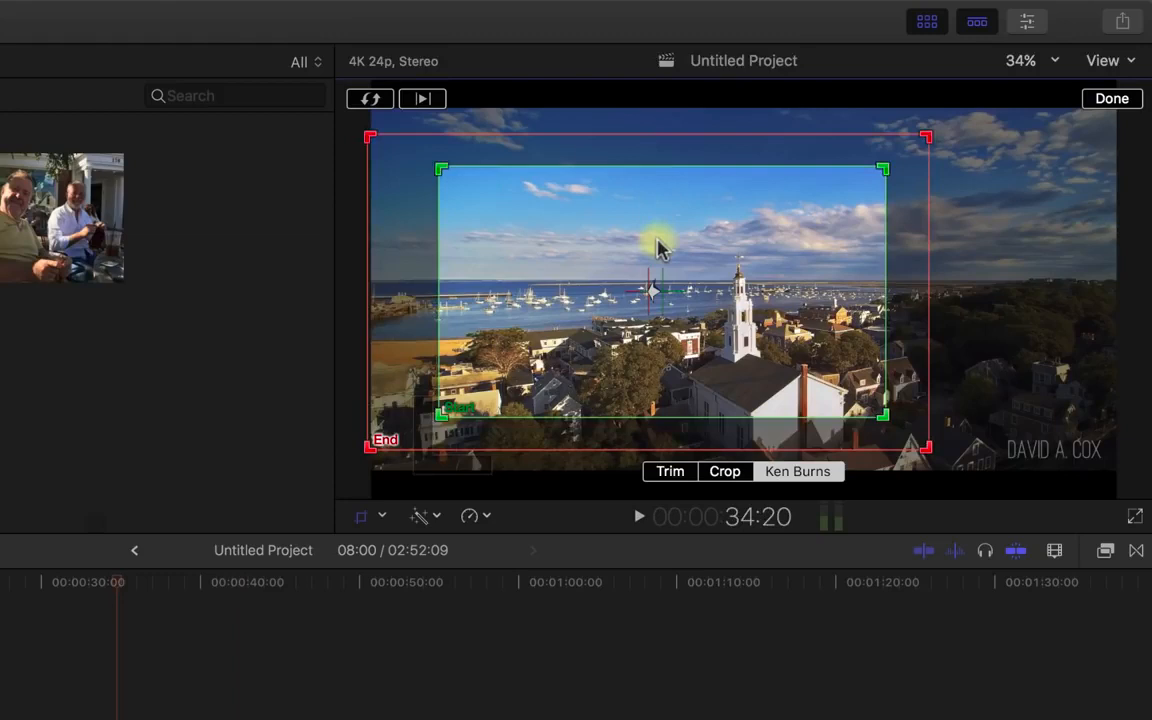
pyautogui.click(1111, 98)
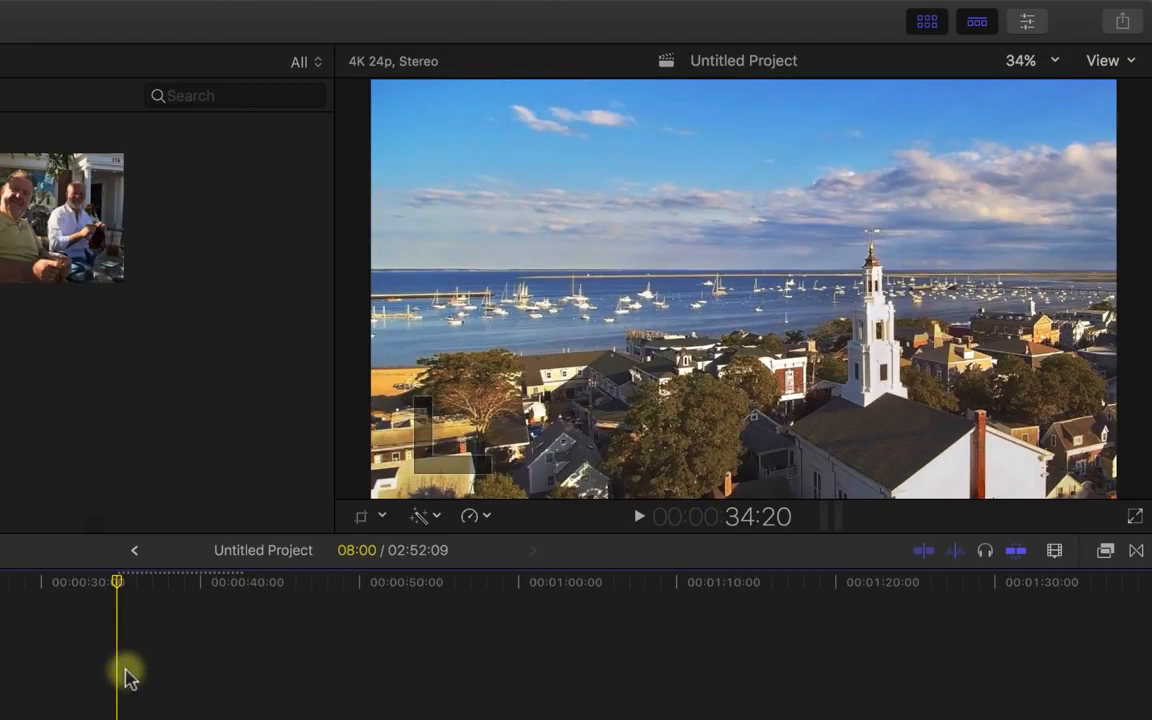
# Step: Play the harbor photo from its start to review the Ken Burns zoom-out
pyautogui.press('space')
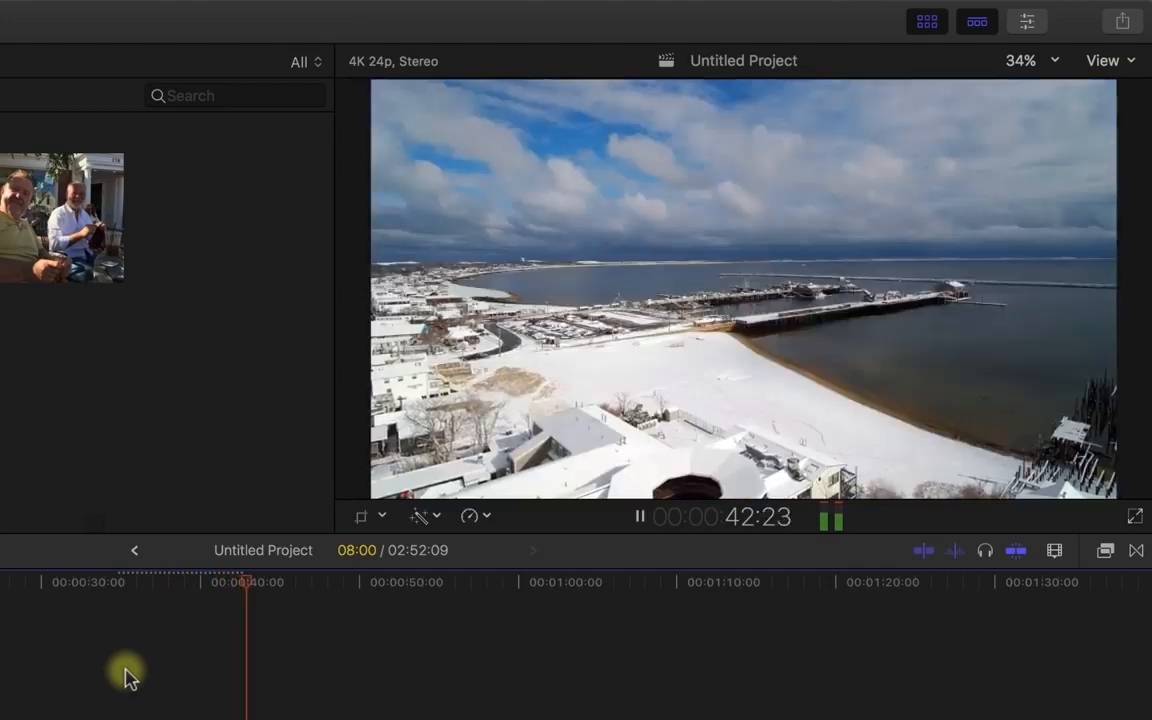
pyautogui.press('space')
pyautogui.click(242, 582)
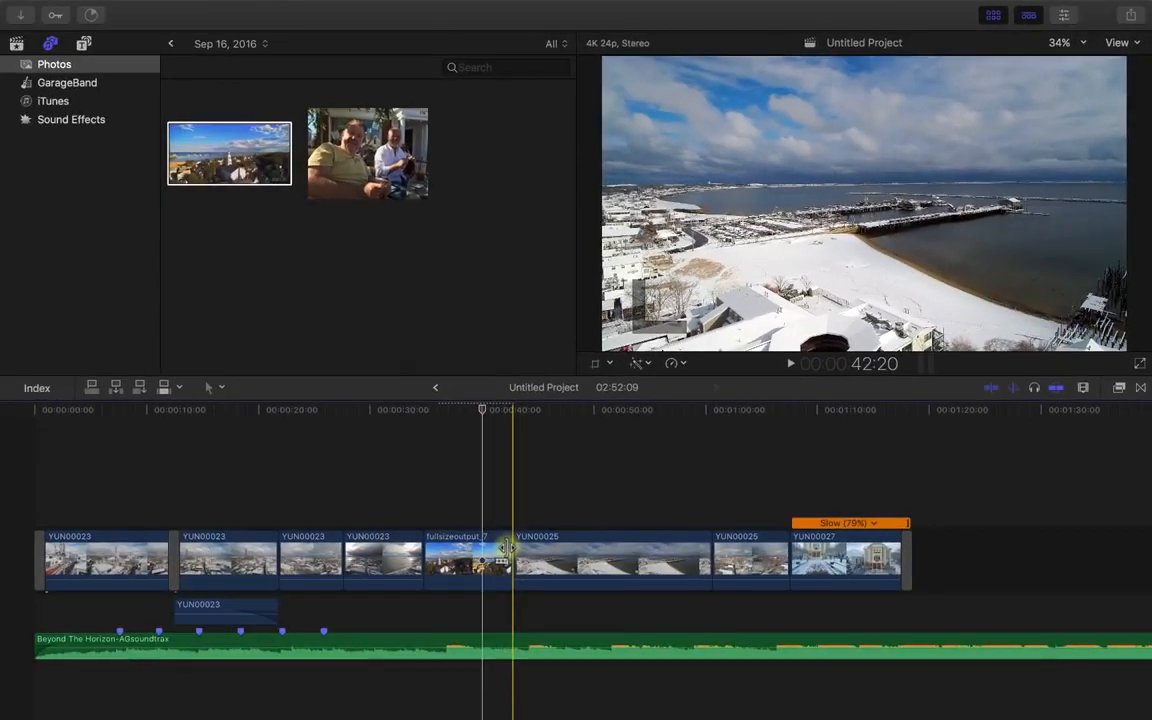
# Step: Lengthen the harbor photo clip to 13:09 and play back the slower Ken Burns movement
pyautogui.click(481, 553)
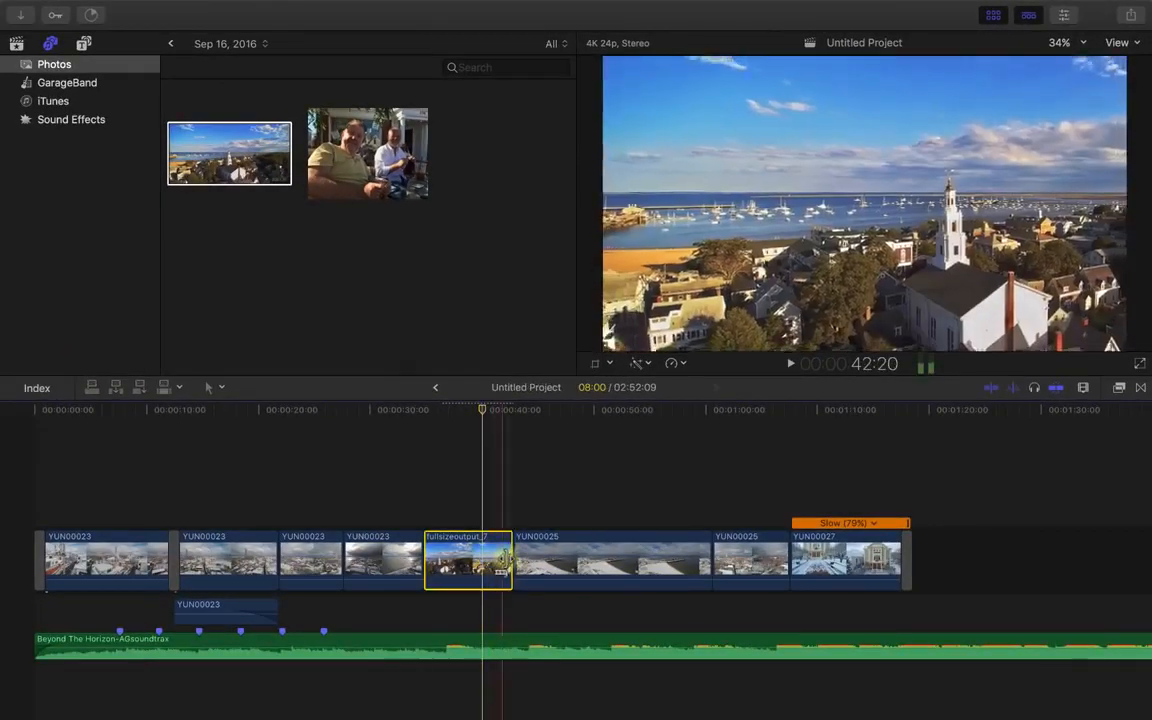
pyautogui.moveTo(508, 562); pyautogui.dragTo(570, 560)
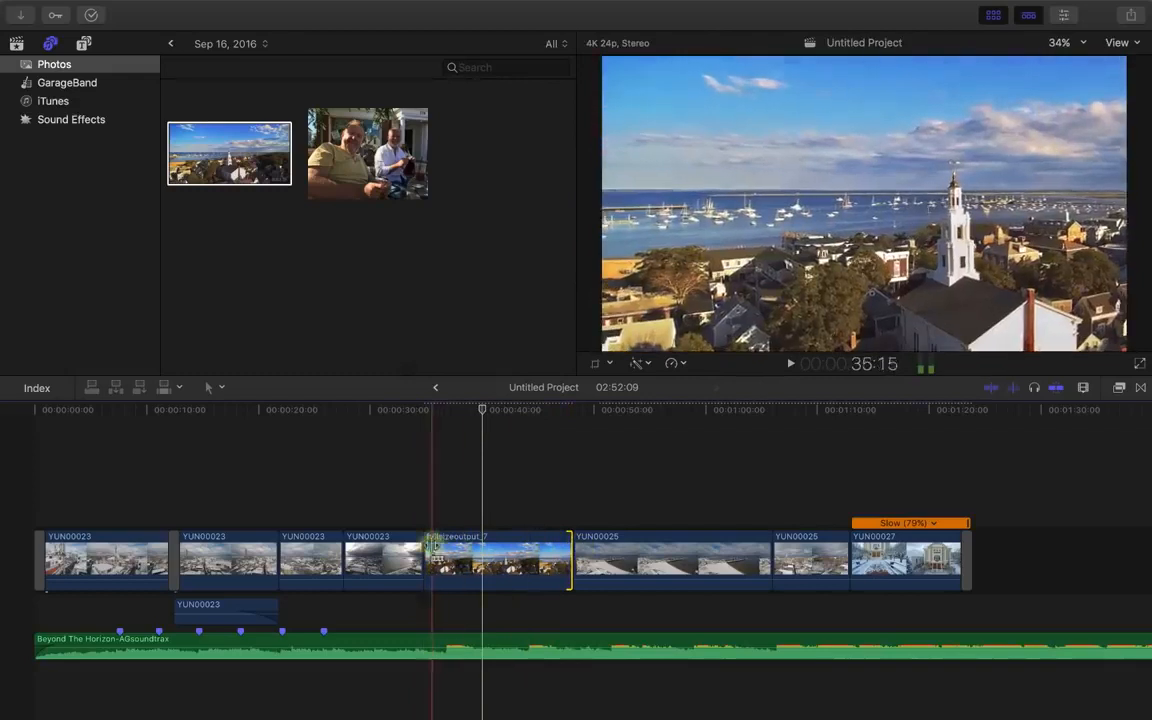
pyautogui.press('space')
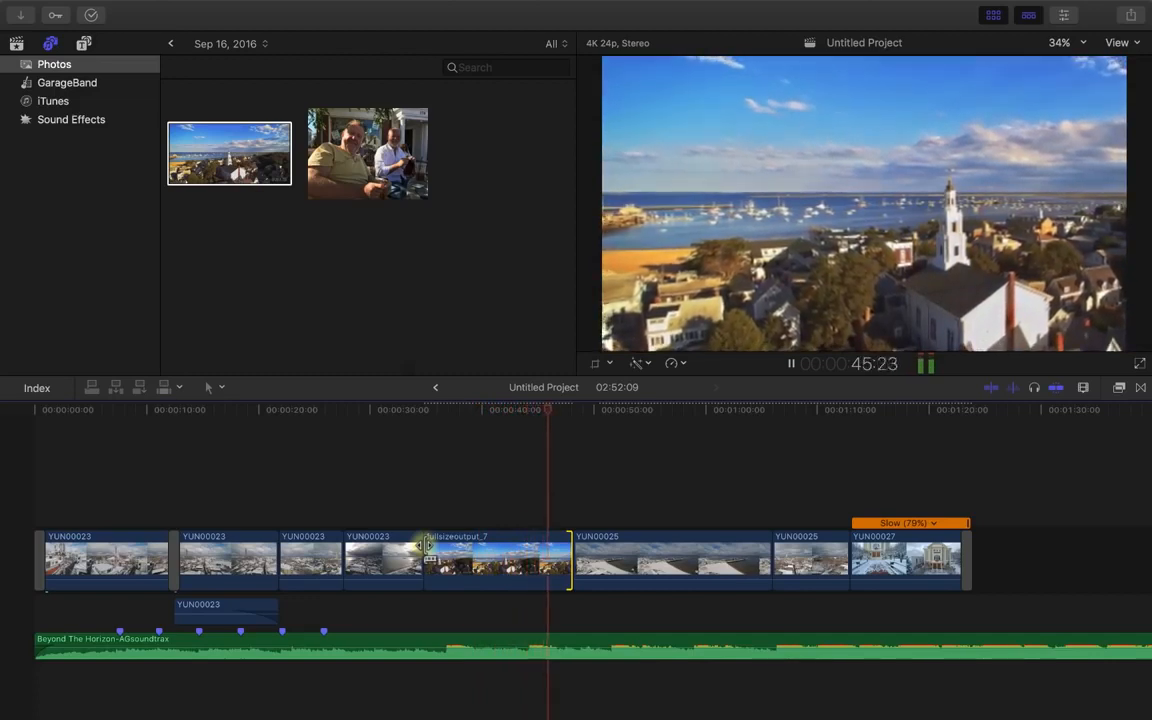
pyautogui.press('space')
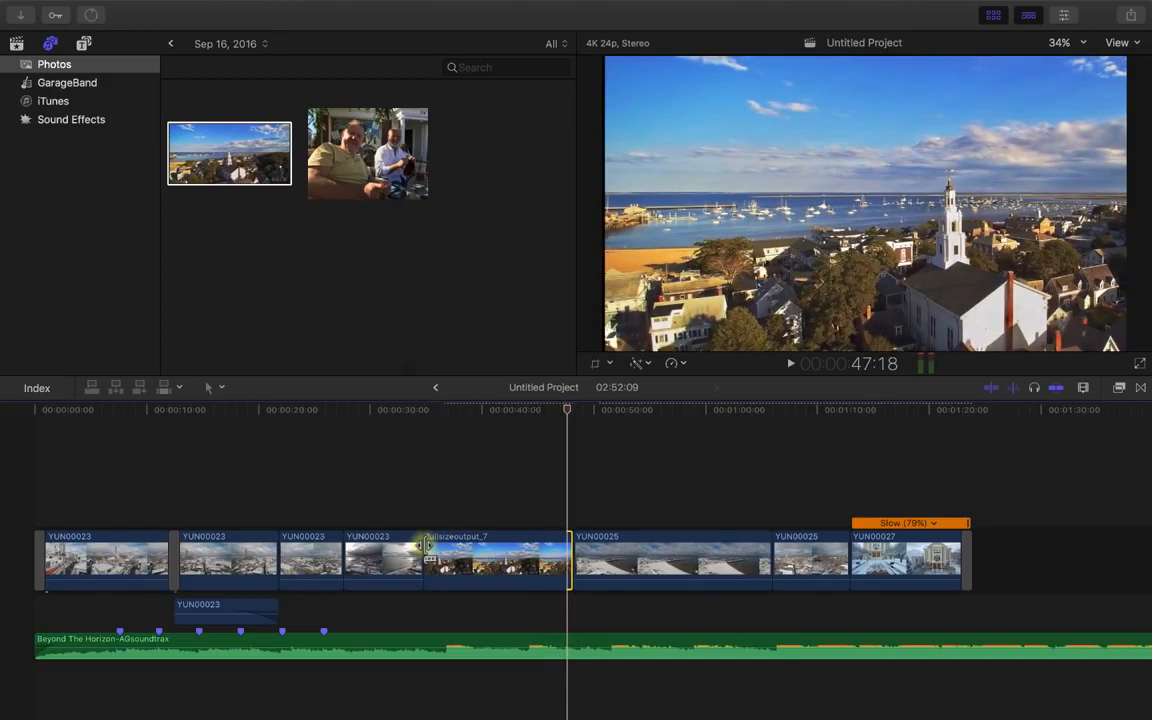
# Step: Start distorting the harbor photo at 40:10, reshaping its right corners and shifting it up and right so the lower edge slants
pyautogui.click(611, 363)
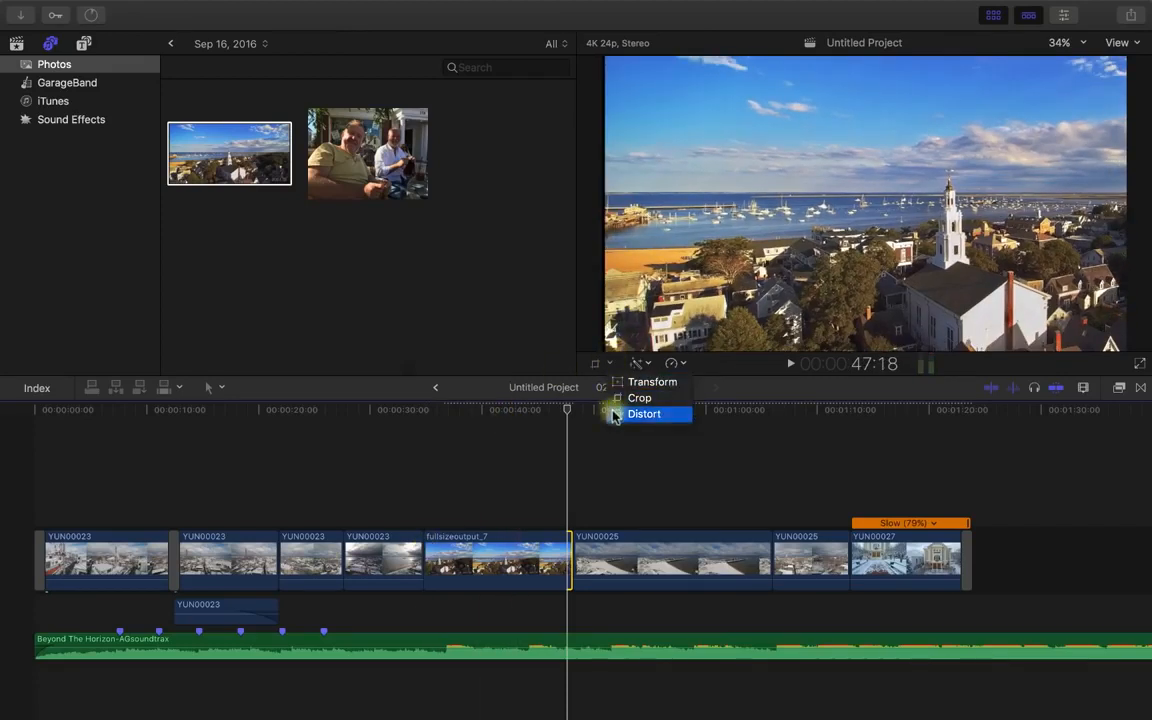
pyautogui.click(644, 414)
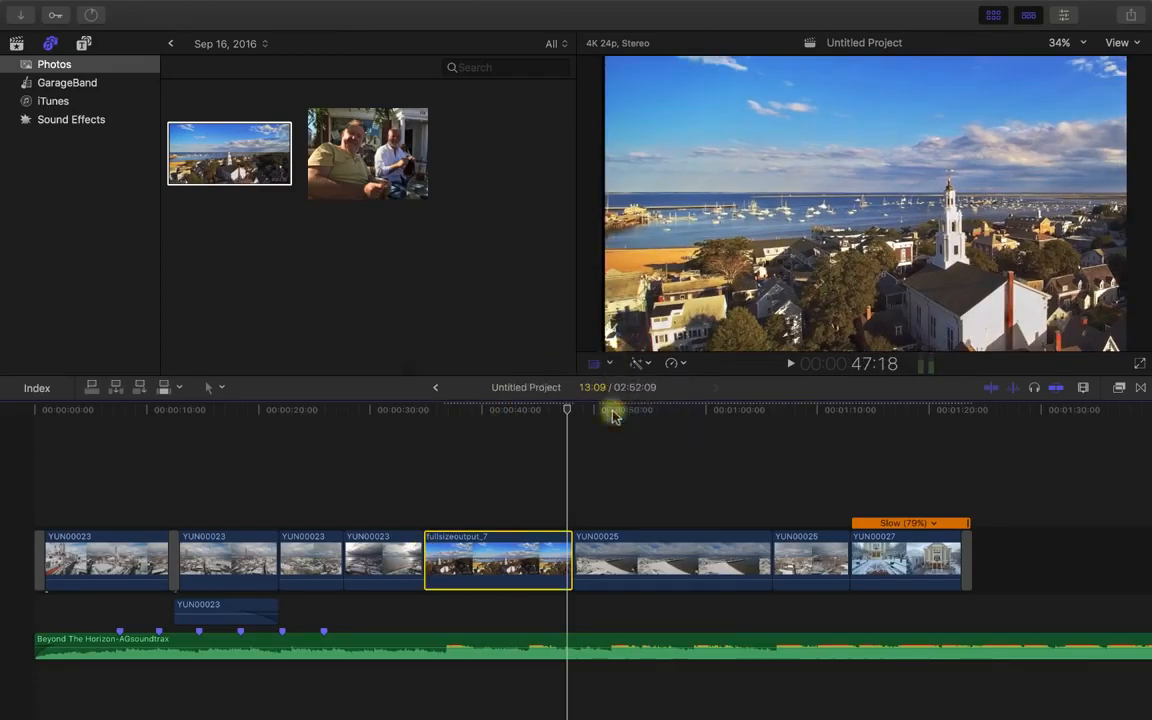
pyautogui.click(485, 420)
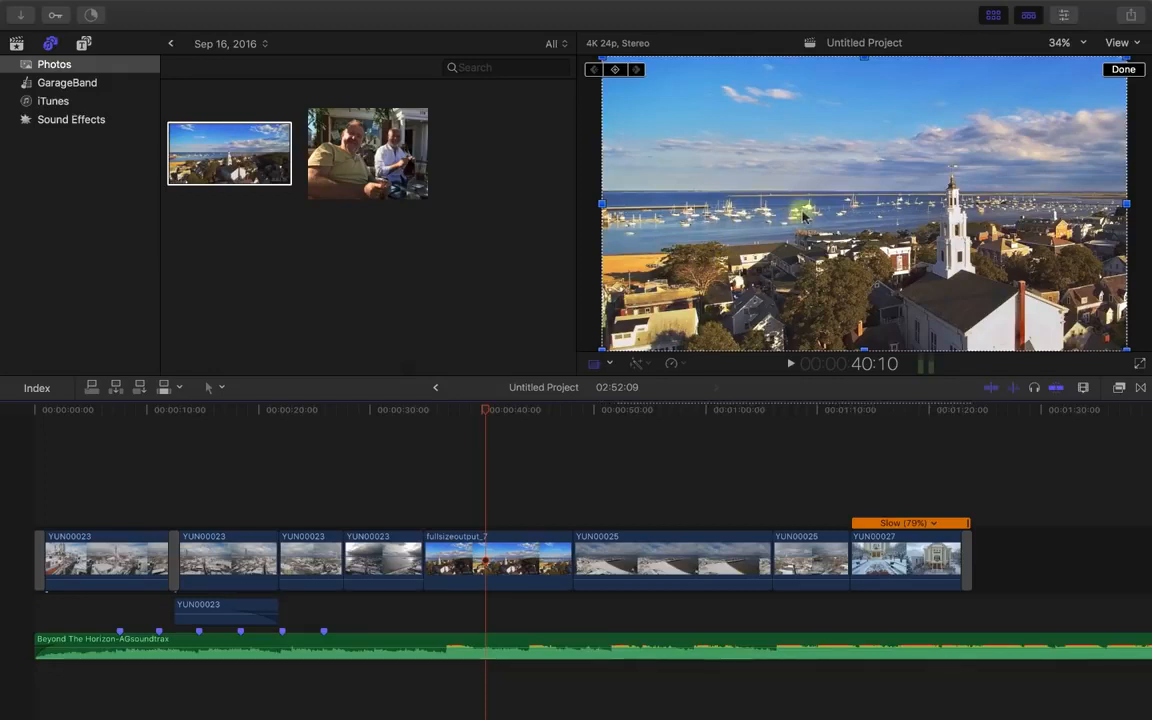
pyautogui.moveTo(812, 218); pyautogui.dragTo(775, 220)
pyautogui.hotkey('alt', 'd')
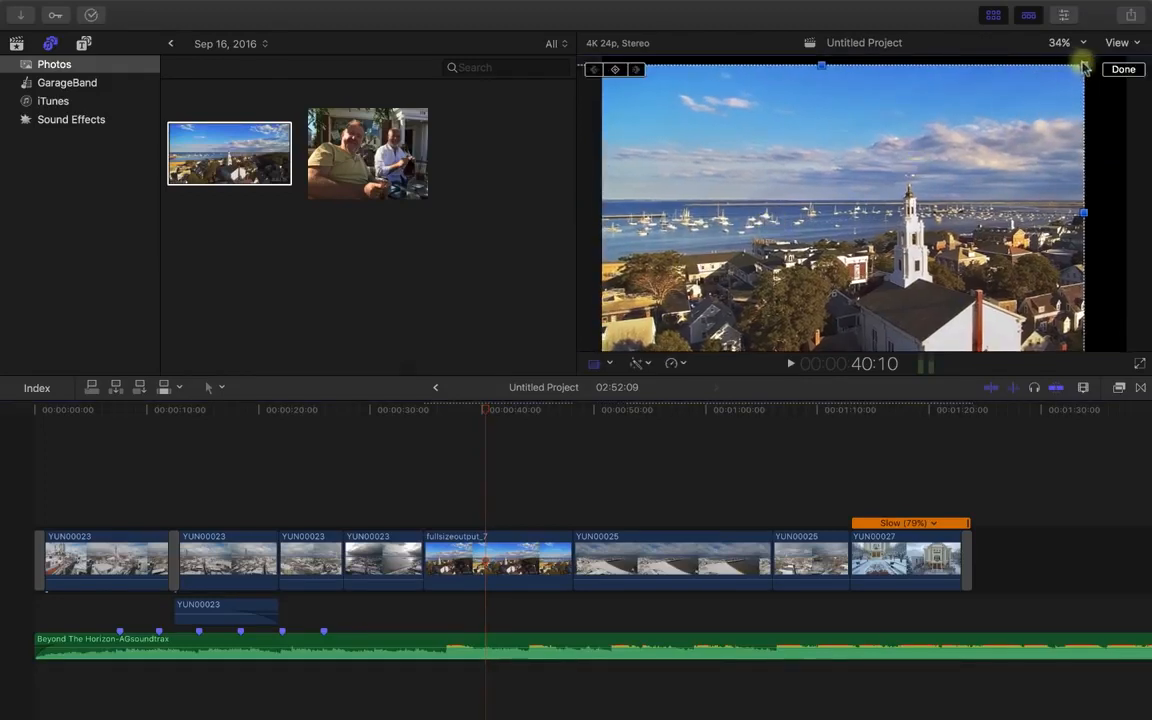
pyautogui.moveTo(1083, 70)
pyautogui.mouseDown()
pyautogui.moveTo(1070, 75)
pyautogui.moveTo(1073, 92)
pyautogui.moveTo(1077, 82)
pyautogui.mouseUp()
pyautogui.moveTo(996, 294); pyautogui.dragTo(1001, 224)
pyautogui.moveTo(1088, 290); pyautogui.dragTo(1079, 276)
pyautogui.moveTo(989, 235); pyautogui.dragTo(1059, 247)
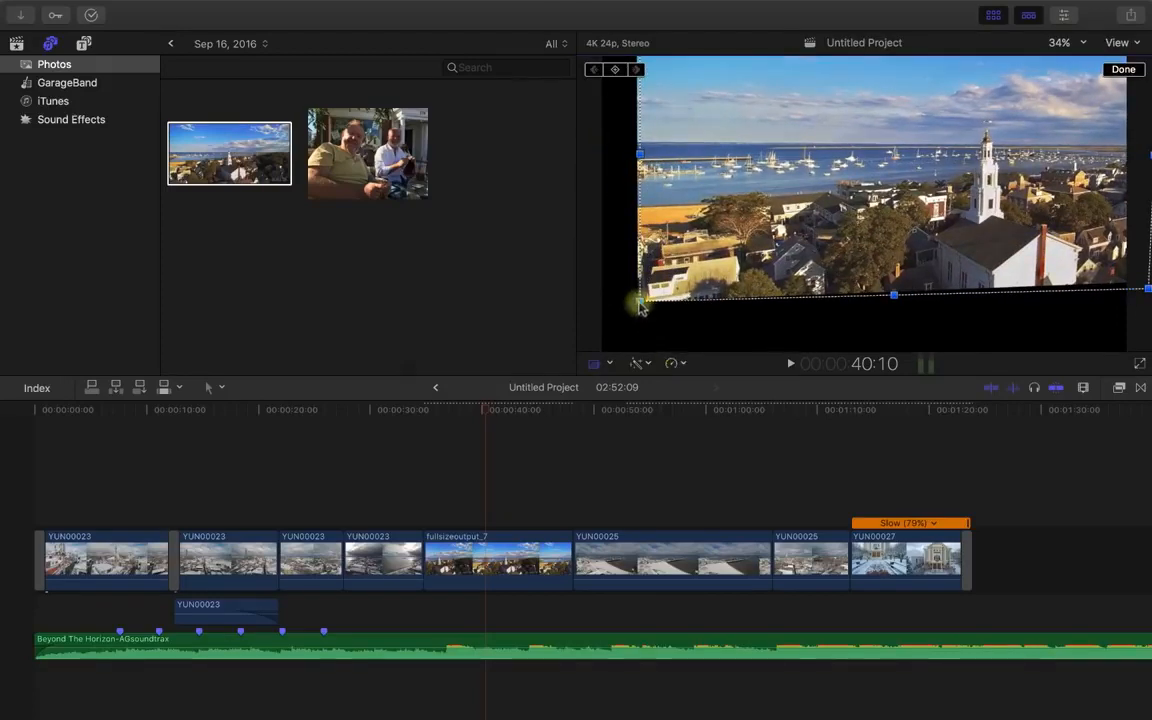
# Step: Pull the harbor photo's left corners inward and reposition the image so its left edge is much shorter than its right
pyautogui.moveTo(639, 300); pyautogui.dragTo(714, 268)
pyautogui.moveTo(744, 210); pyautogui.dragTo(741, 285)
pyautogui.moveTo(627, 84); pyautogui.dragTo(737, 146)
pyautogui.moveTo(949, 121); pyautogui.dragTo(934, 206)
pyautogui.moveTo(1066, 271); pyautogui.dragTo(1069, 208)
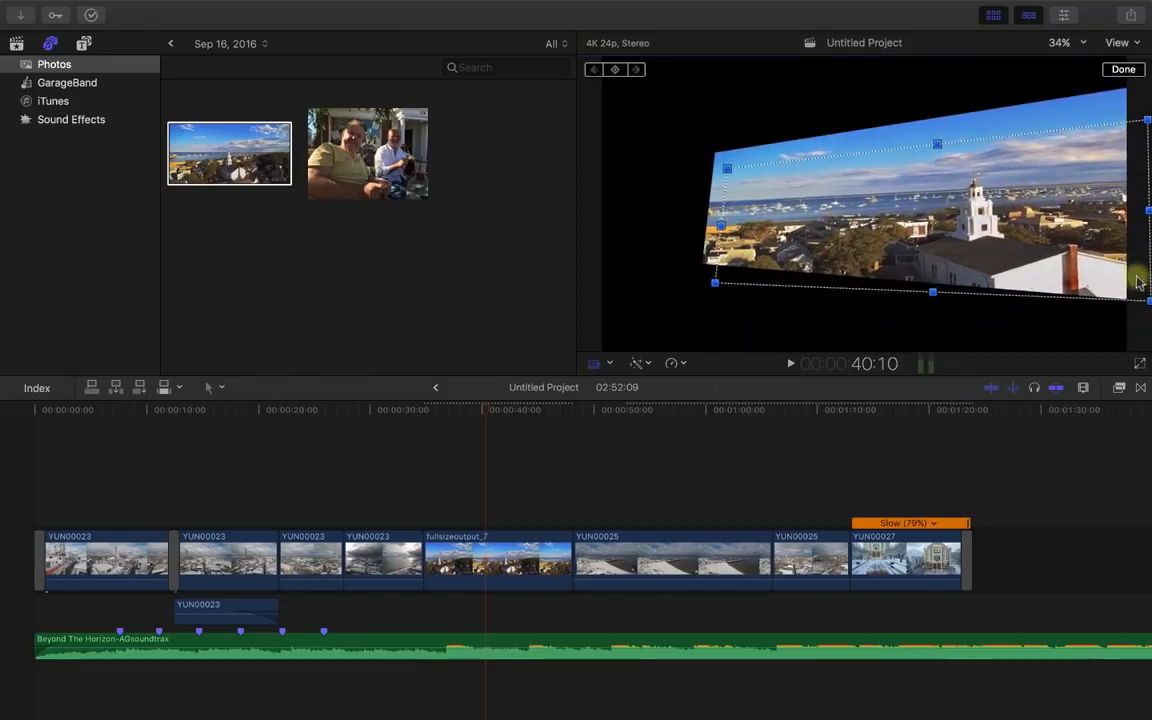
# Step: Pull the distorted harbor photo's right edge and corners inward and move the smaller image to the upper right of the frame
pyautogui.moveTo(1147, 212); pyautogui.dragTo(975, 208)
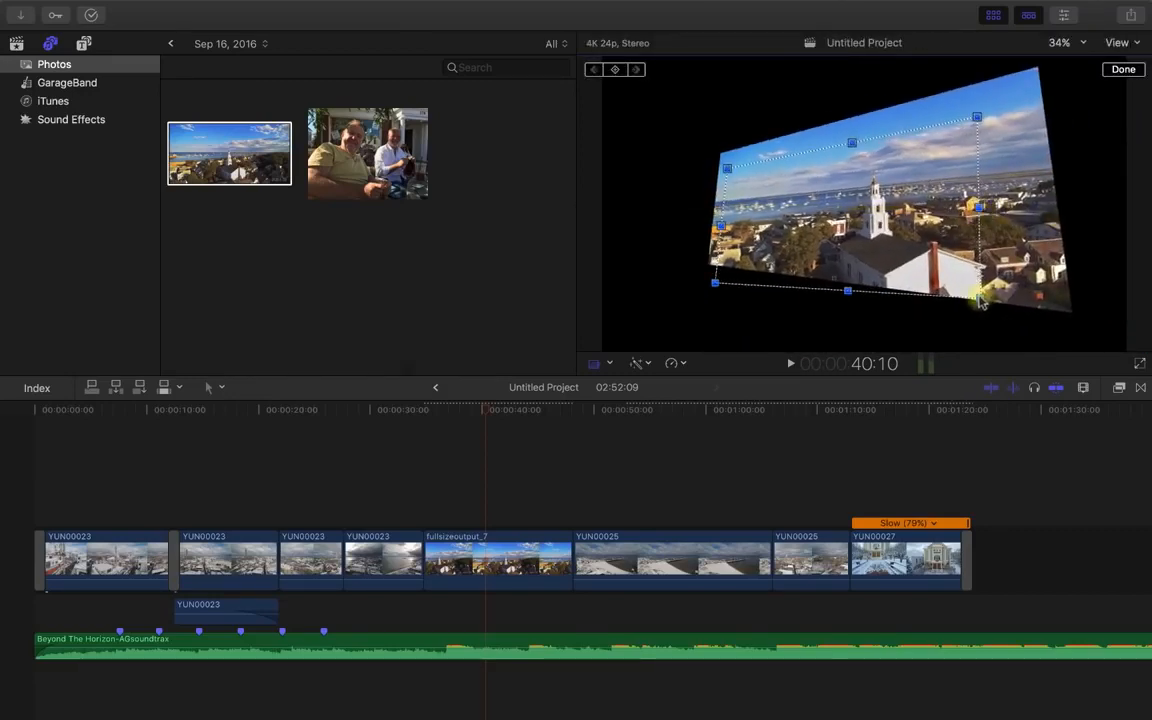
pyautogui.moveTo(978, 297); pyautogui.dragTo(951, 288)
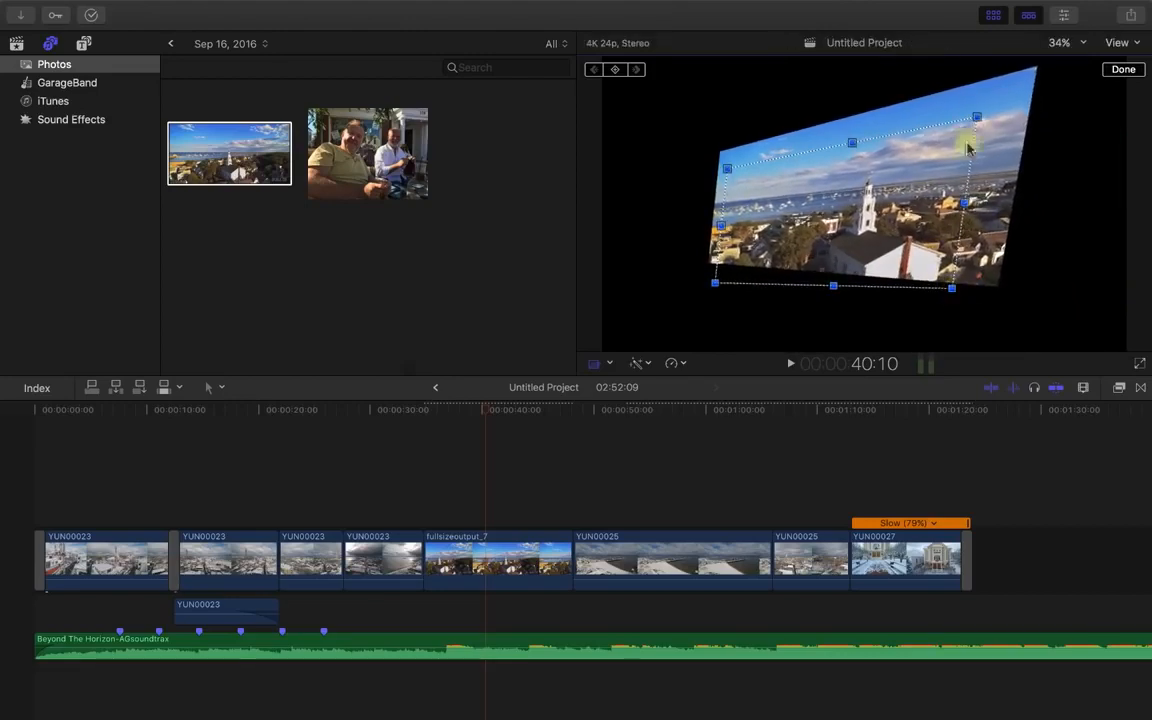
pyautogui.moveTo(978, 120); pyautogui.dragTo(946, 146)
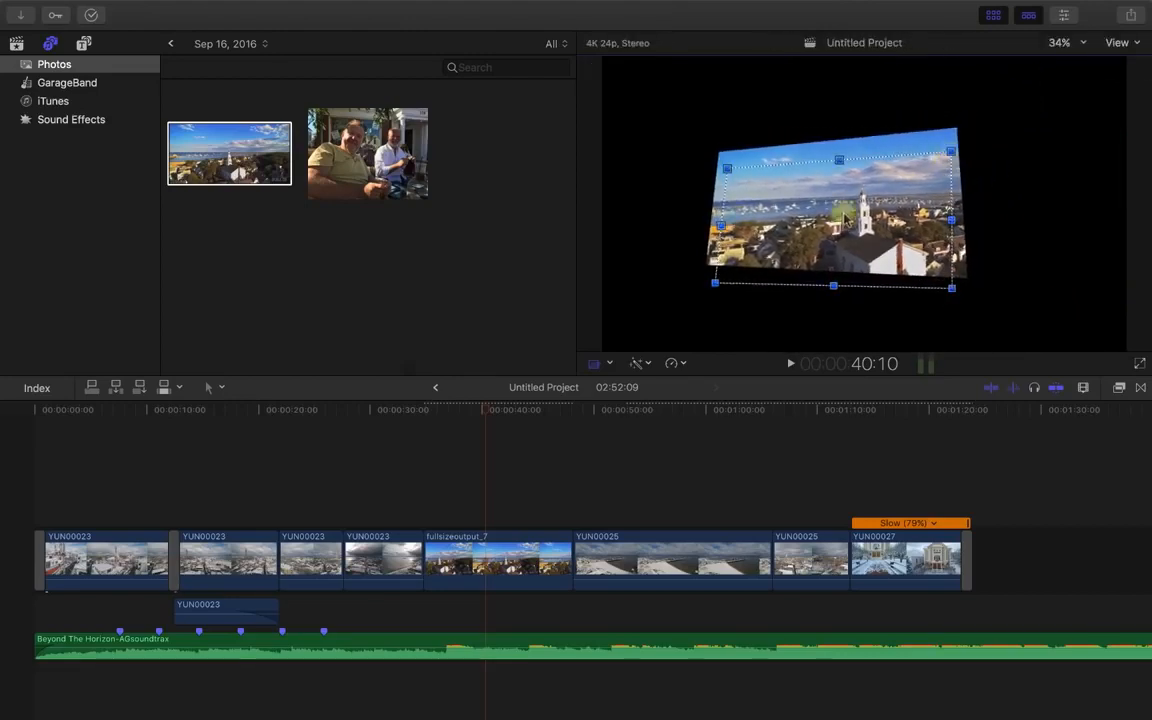
pyautogui.moveTo(852, 216); pyautogui.dragTo(995, 168)
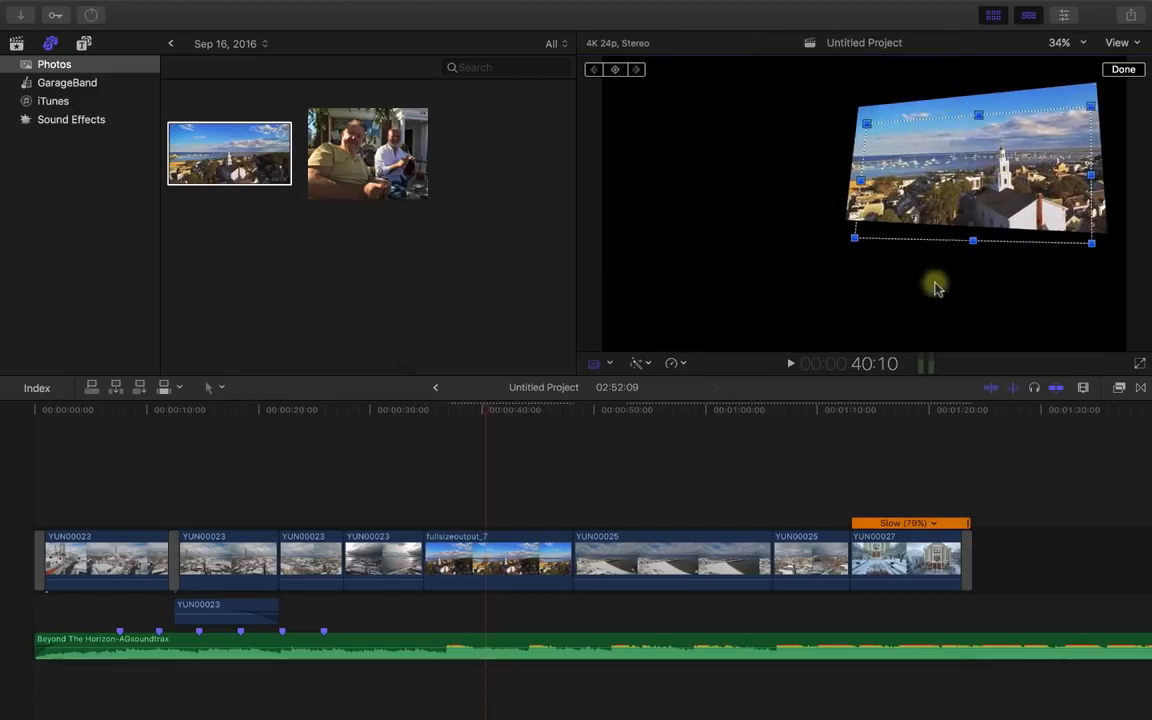
pyautogui.moveTo(1091, 106); pyautogui.dragTo(1080, 124)
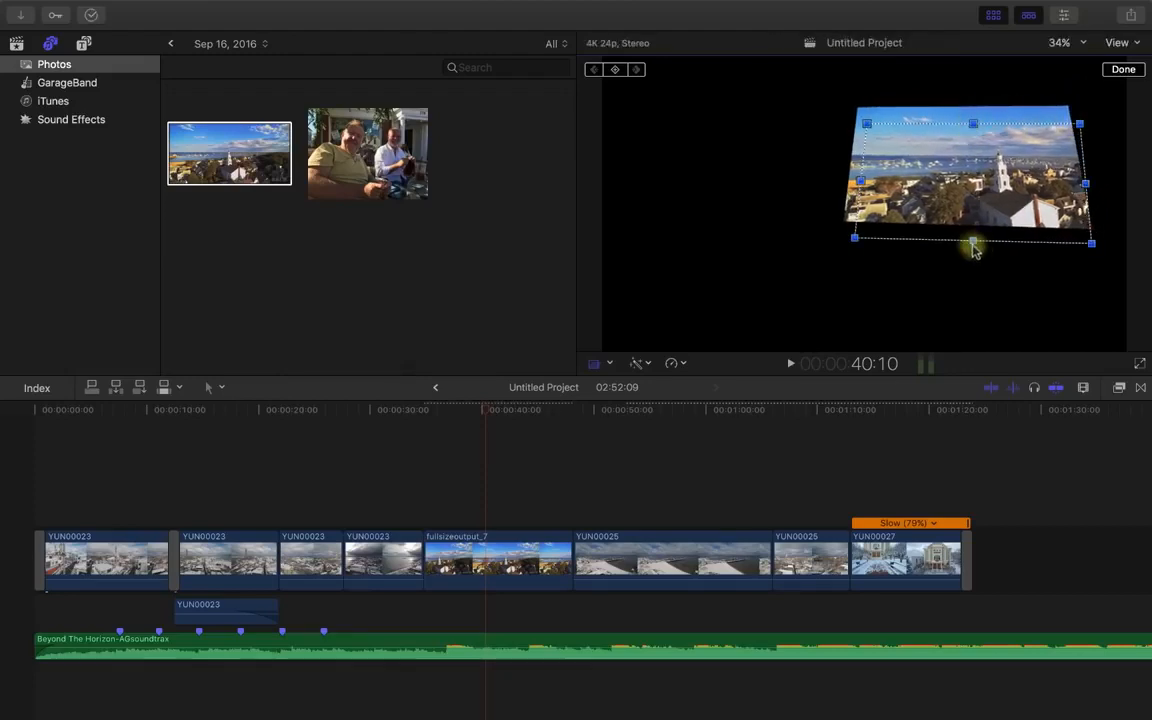
pyautogui.moveTo(973, 244); pyautogui.dragTo(971, 248)
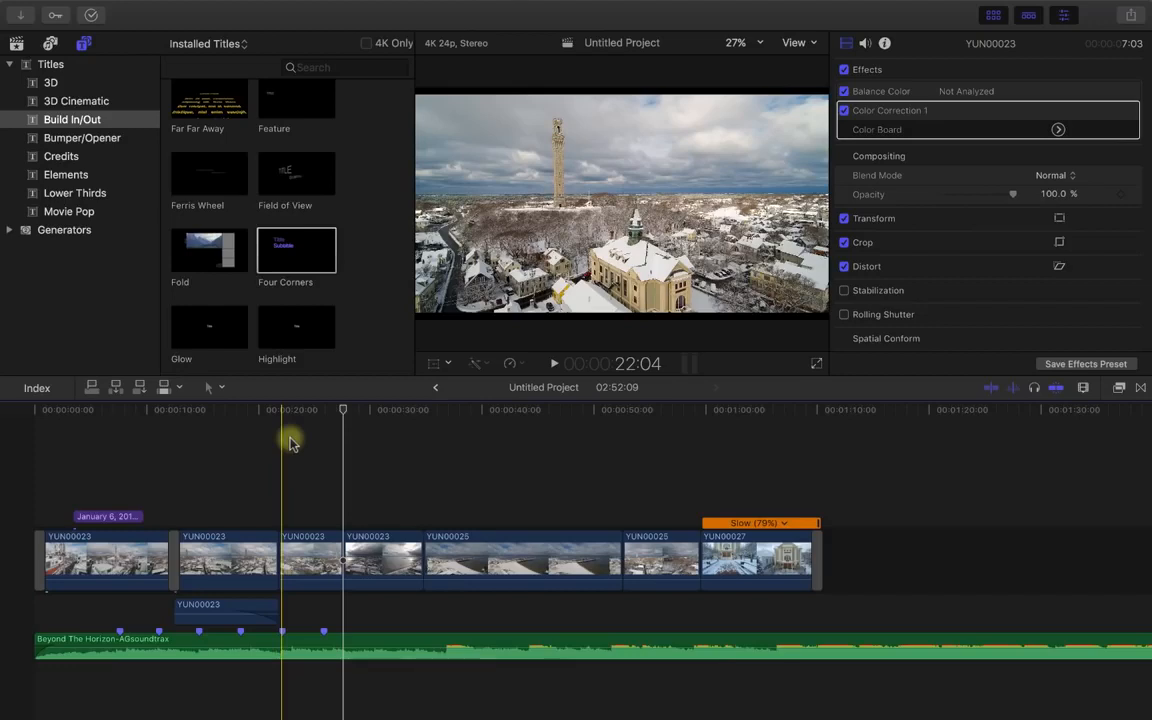
# Step: Turn on stabilization for the YUN00023 clip that starts at 22:04
pyautogui.click(290, 443)
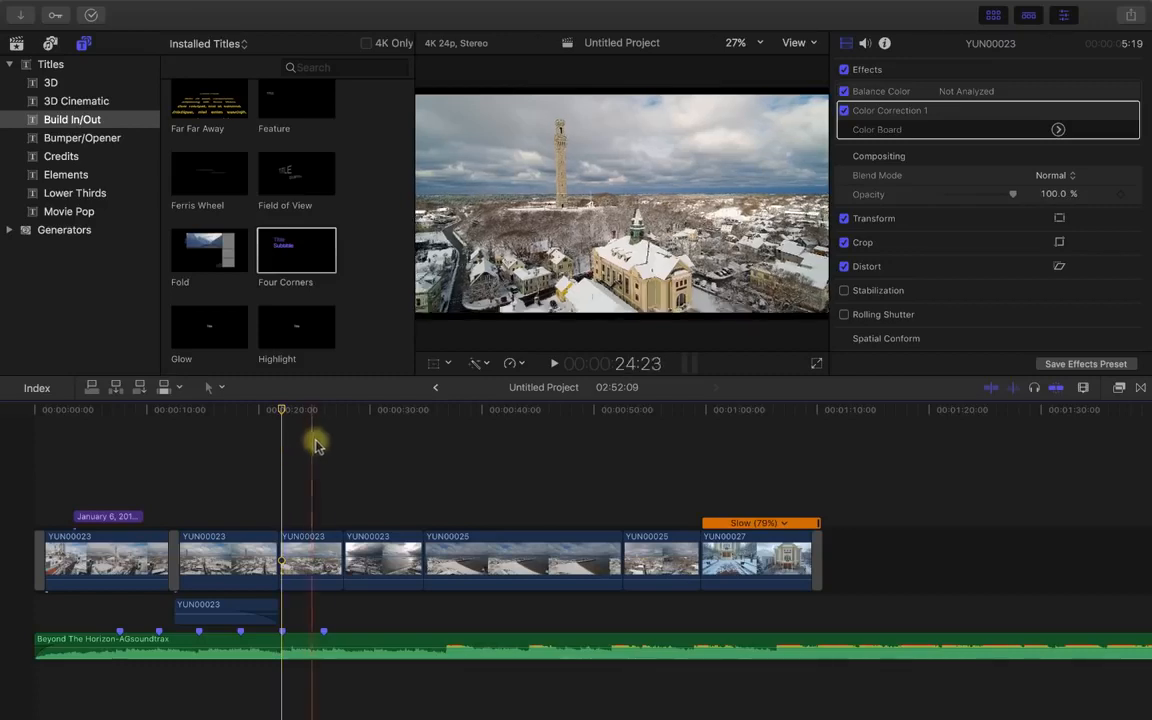
pyautogui.click(300, 568)
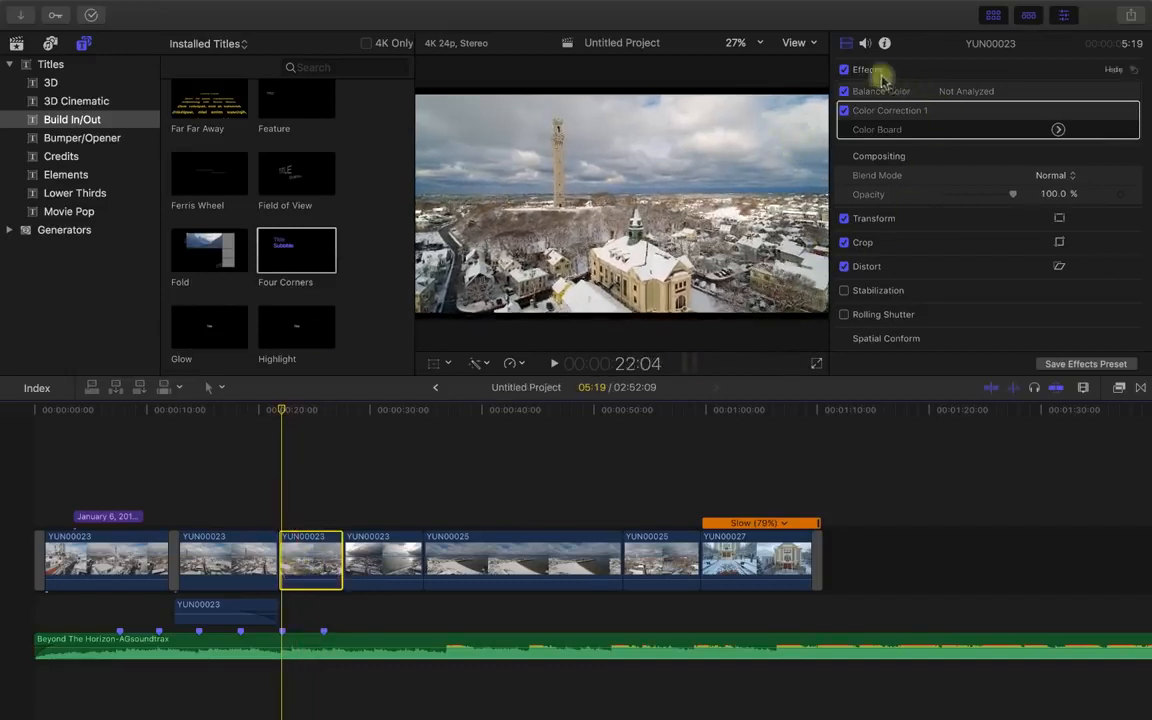
pyautogui.click(844, 291)
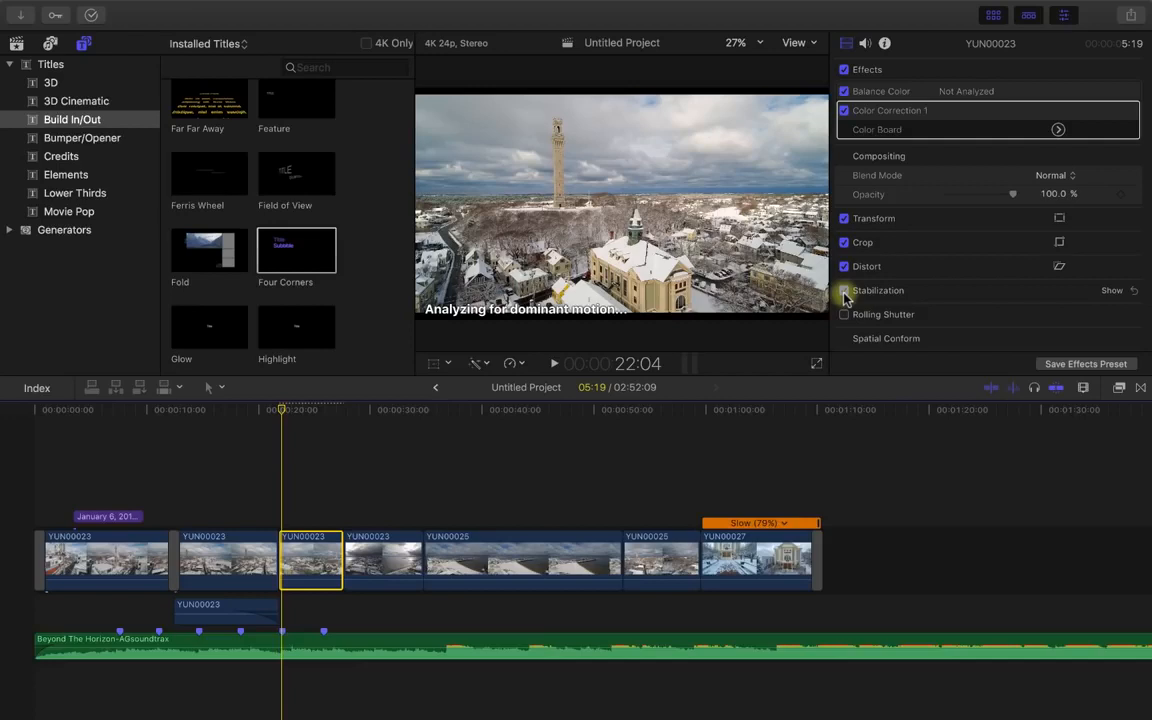
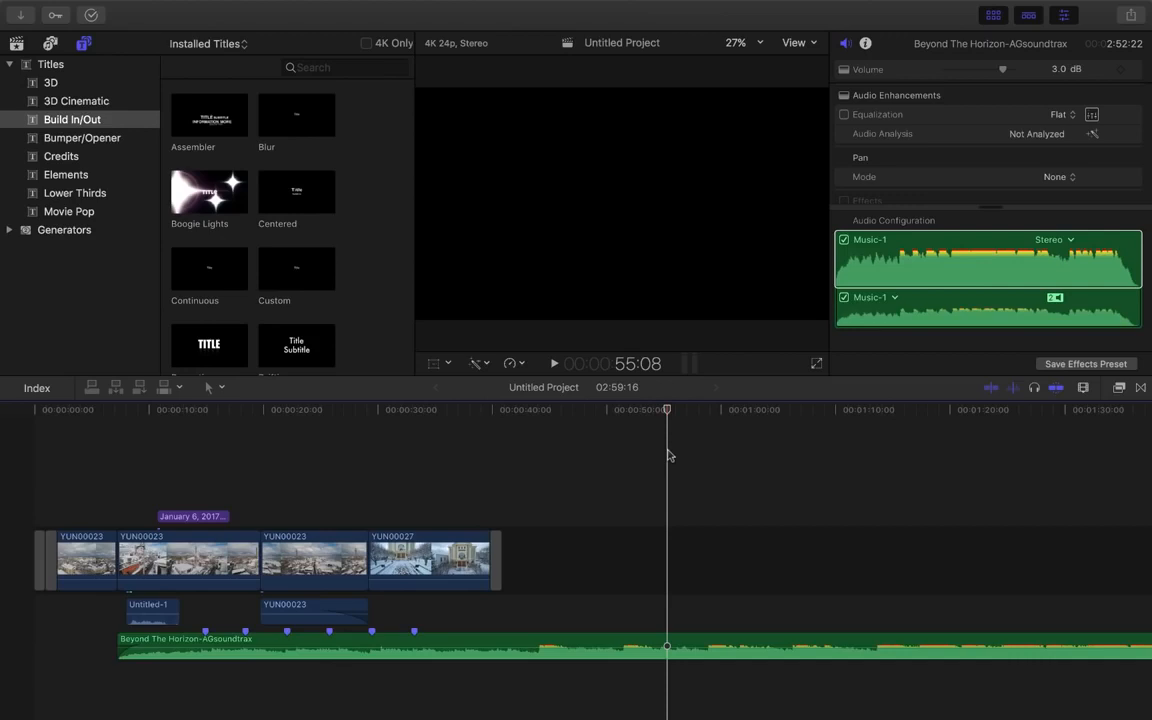
# Step: Open voiceover recording at 55:08 and name the voiceover clip "Voiceover"
pyautogui.moveTo(450, 6)
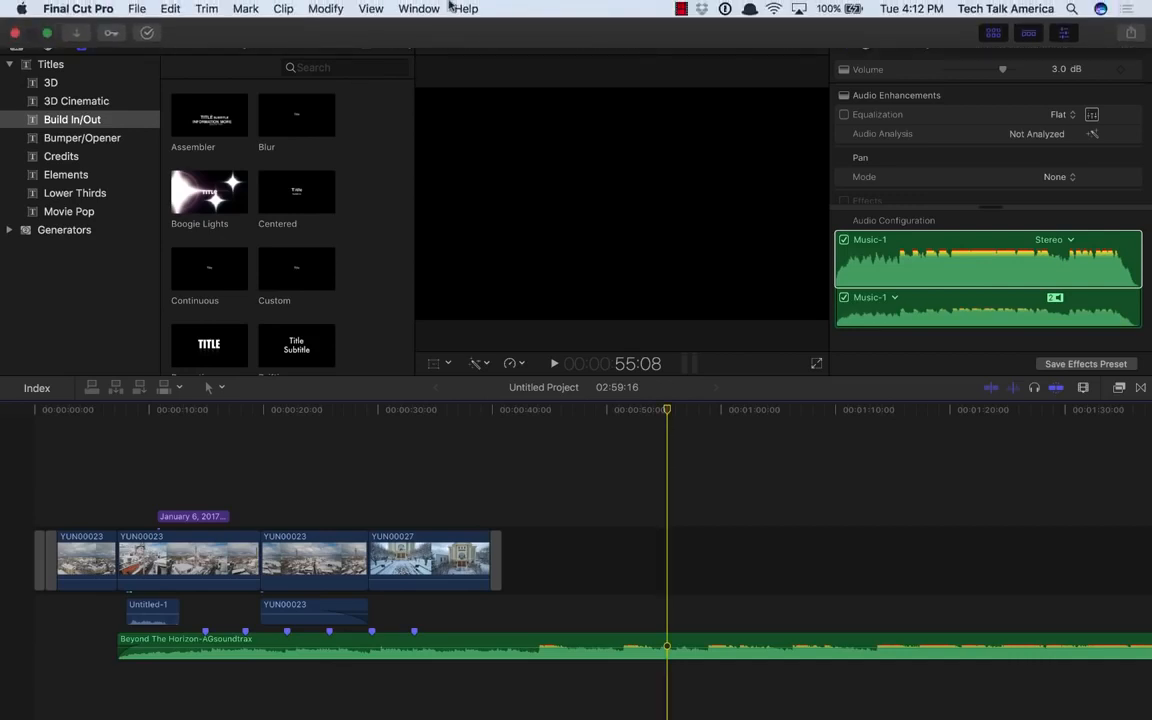
pyautogui.click(396, 8)
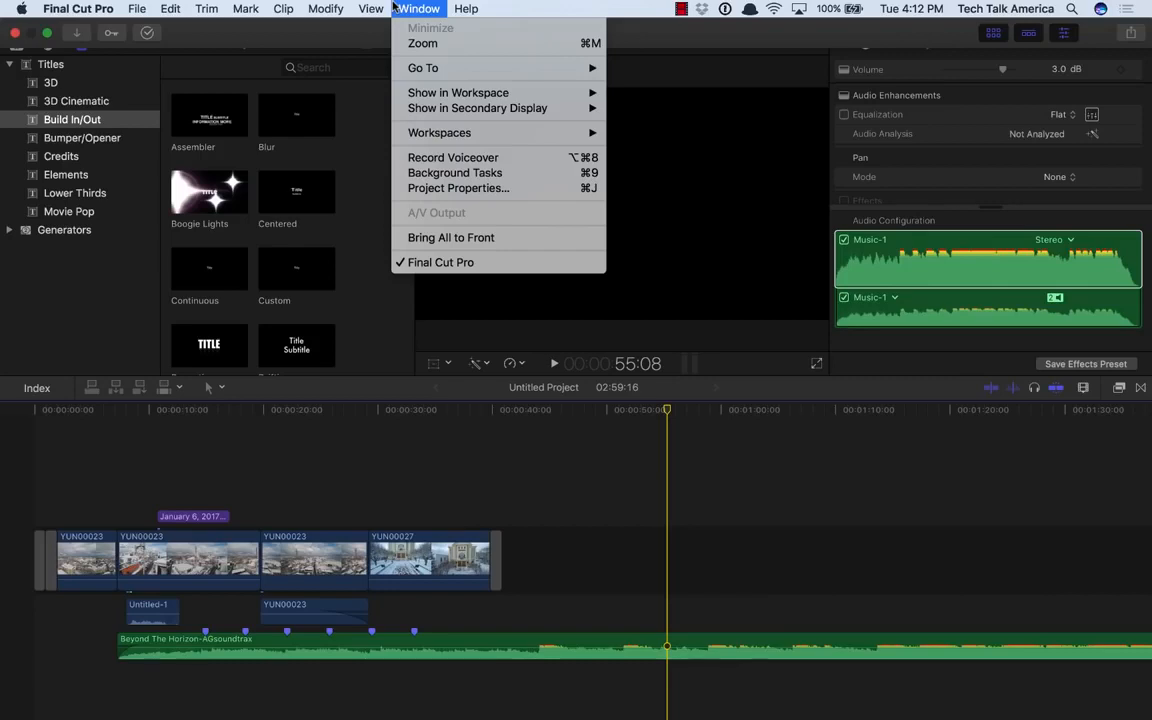
pyautogui.click(408, 160)
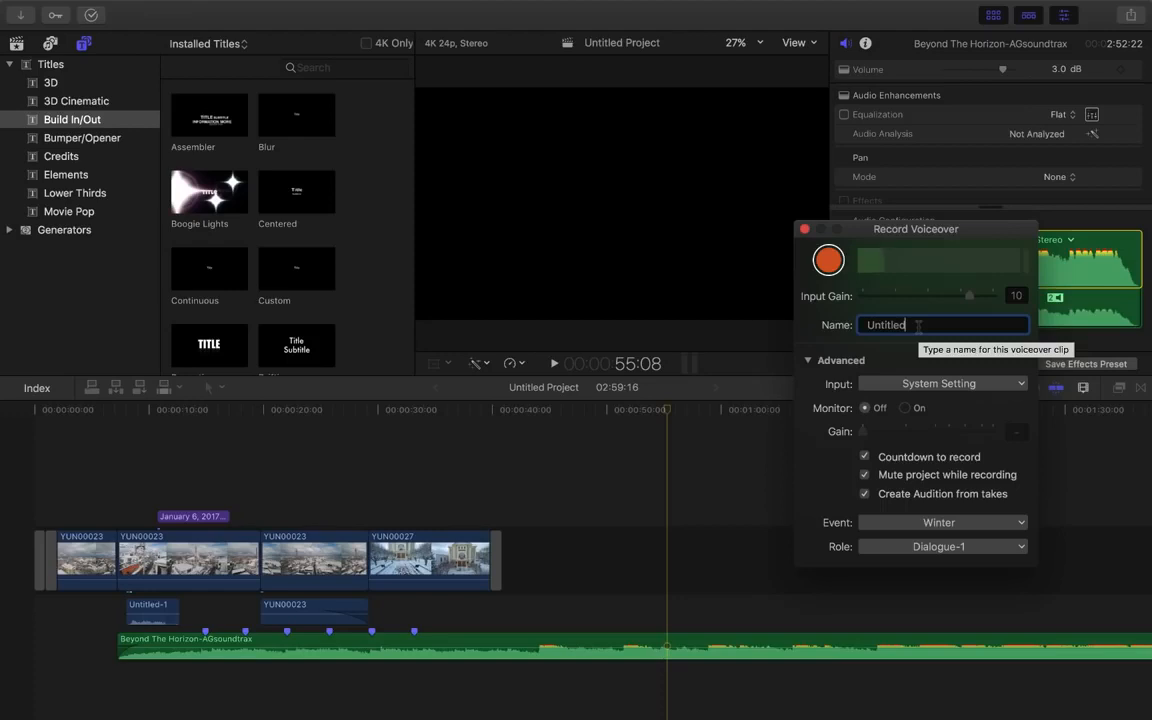
pyautogui.moveTo(918, 325); pyautogui.dragTo(845, 324)
pyautogui.write('Voiceover')
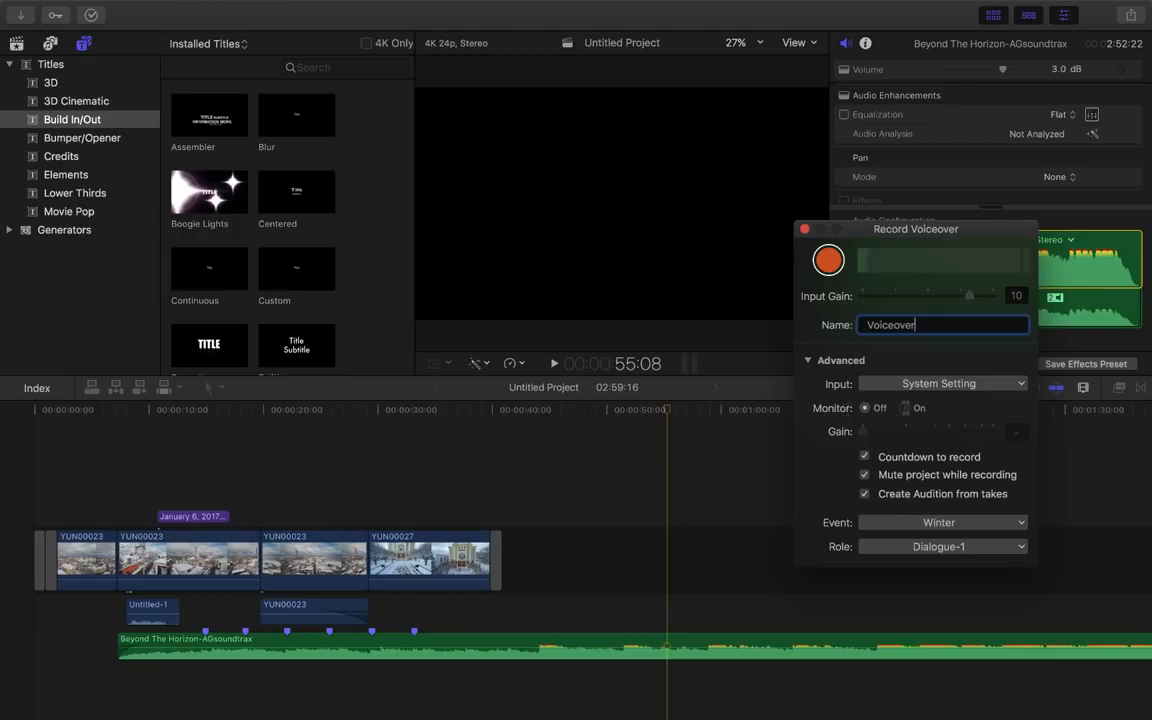
# Step: Switch voiceover monitoring on and back off, and disable muting the project while recording
pyautogui.click(905, 408)
pyautogui.click(865, 408)
pyautogui.click(865, 476)
# Step: Record a short voiceover starting at 31:02 over the YUN00027 clip, with the project muted while recording
pyautogui.click(706, 420)
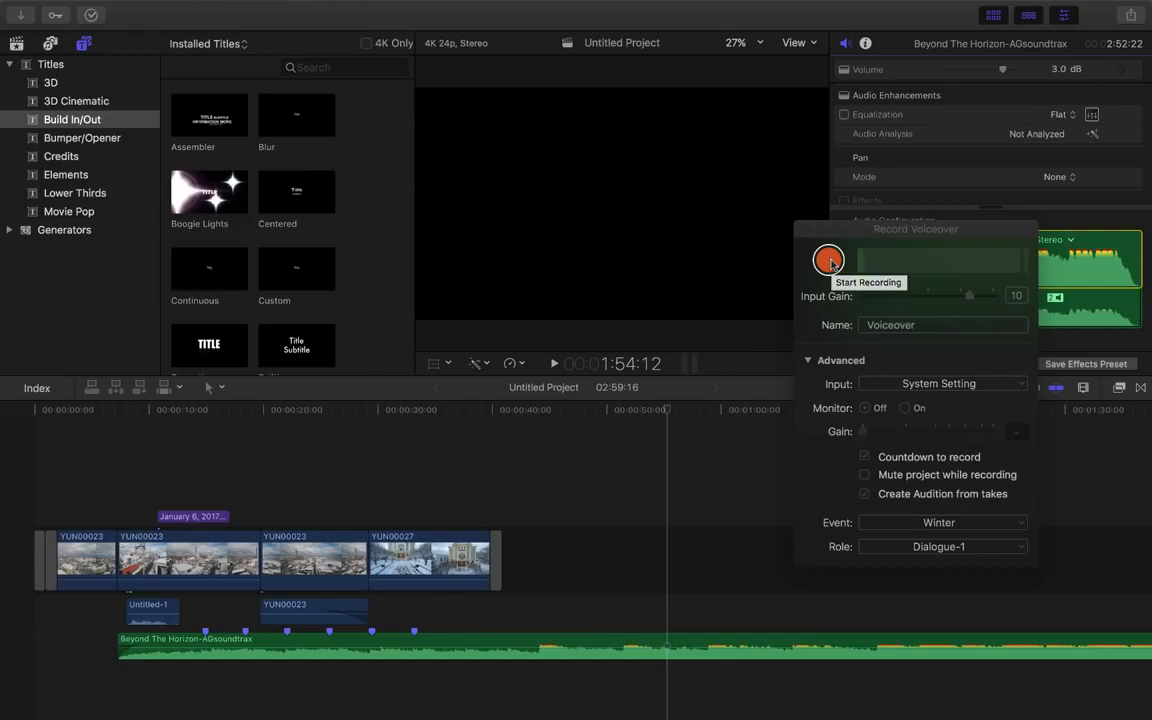
pyautogui.click(391, 410)
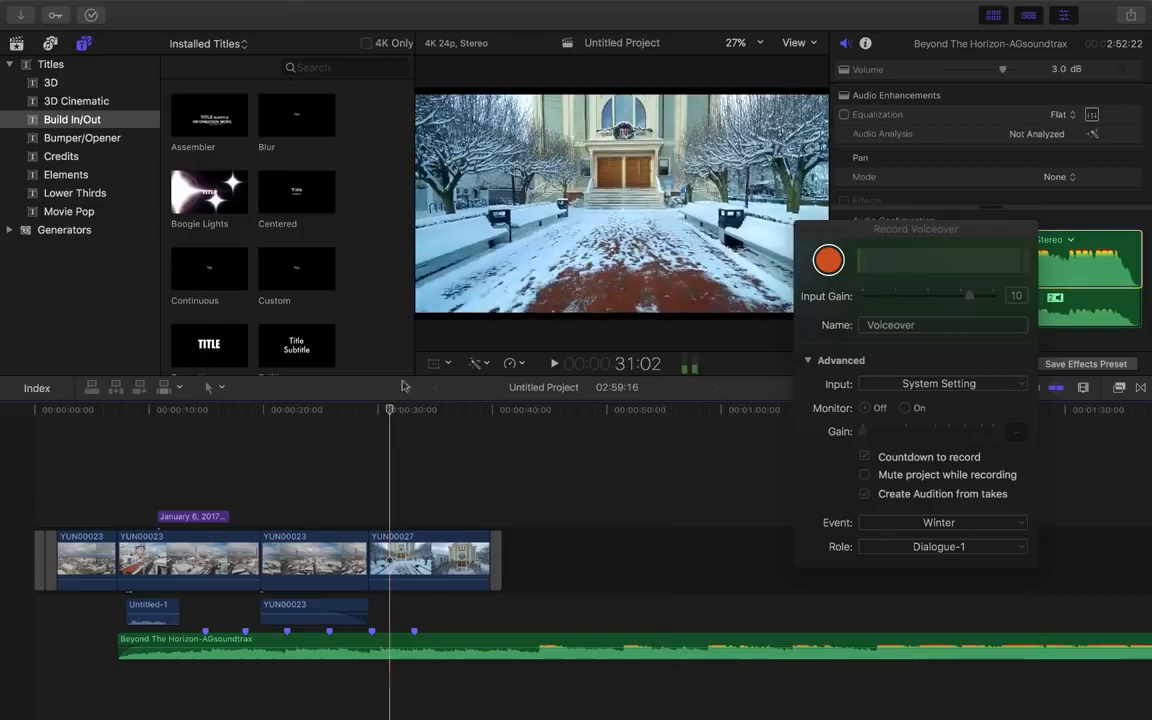
pyautogui.click(835, 268)
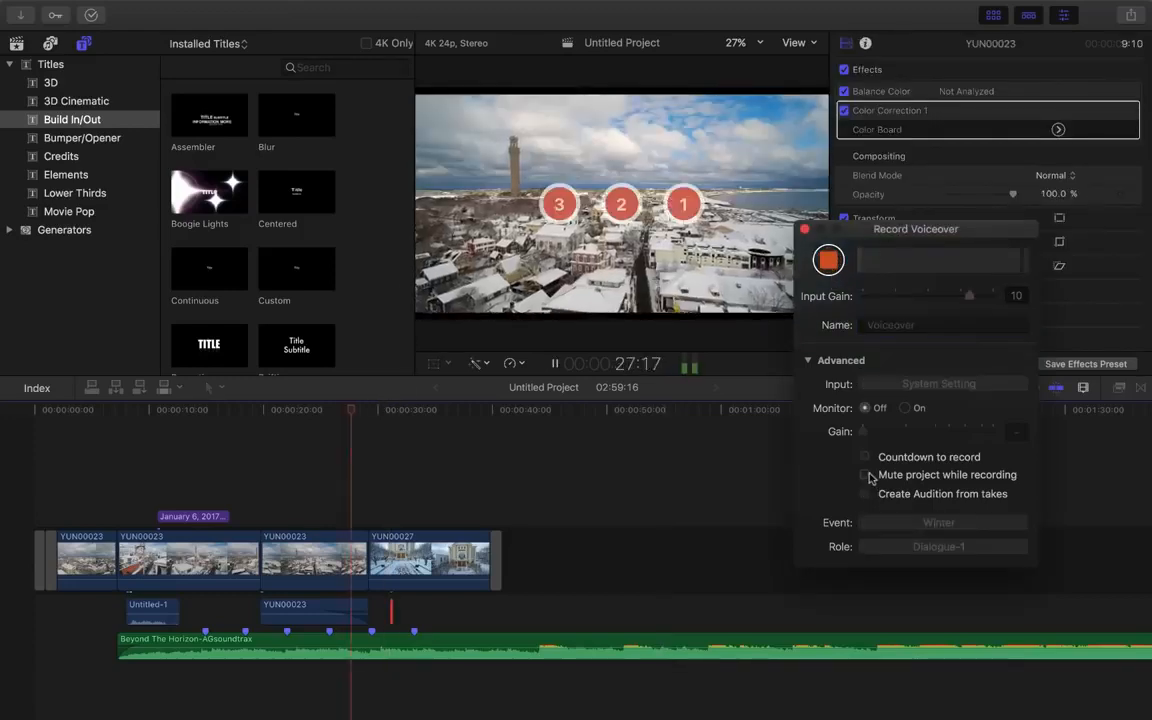
pyautogui.click(864, 474)
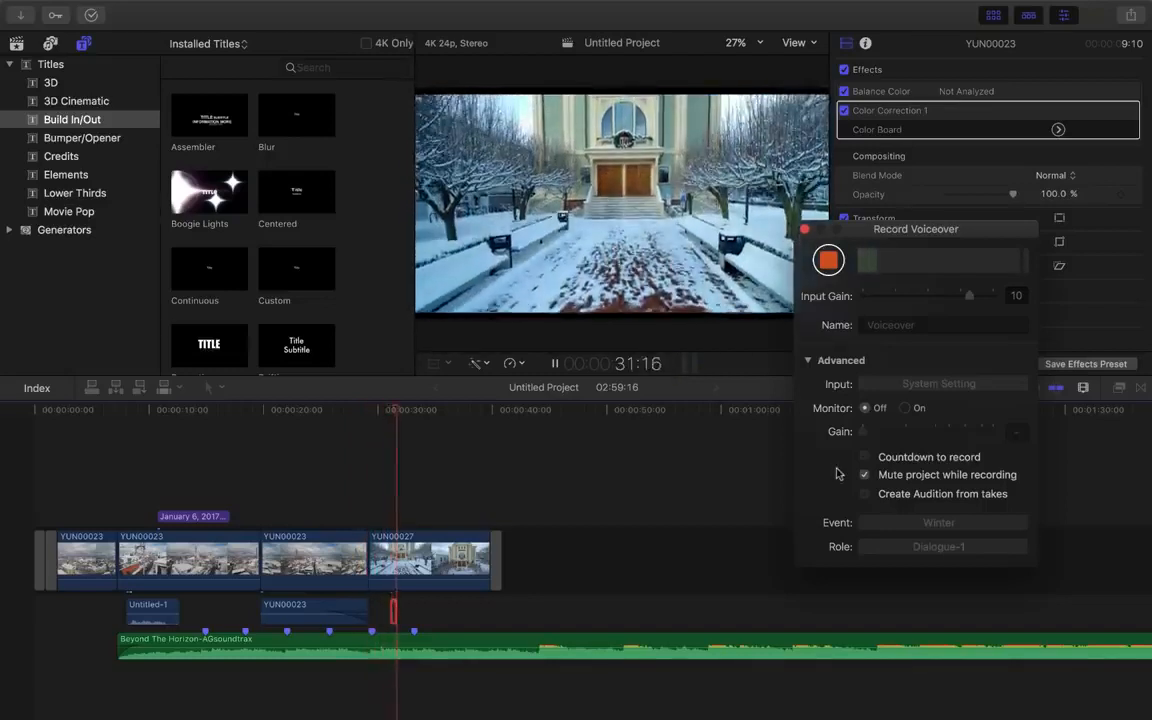
pyautogui.click(831, 264)
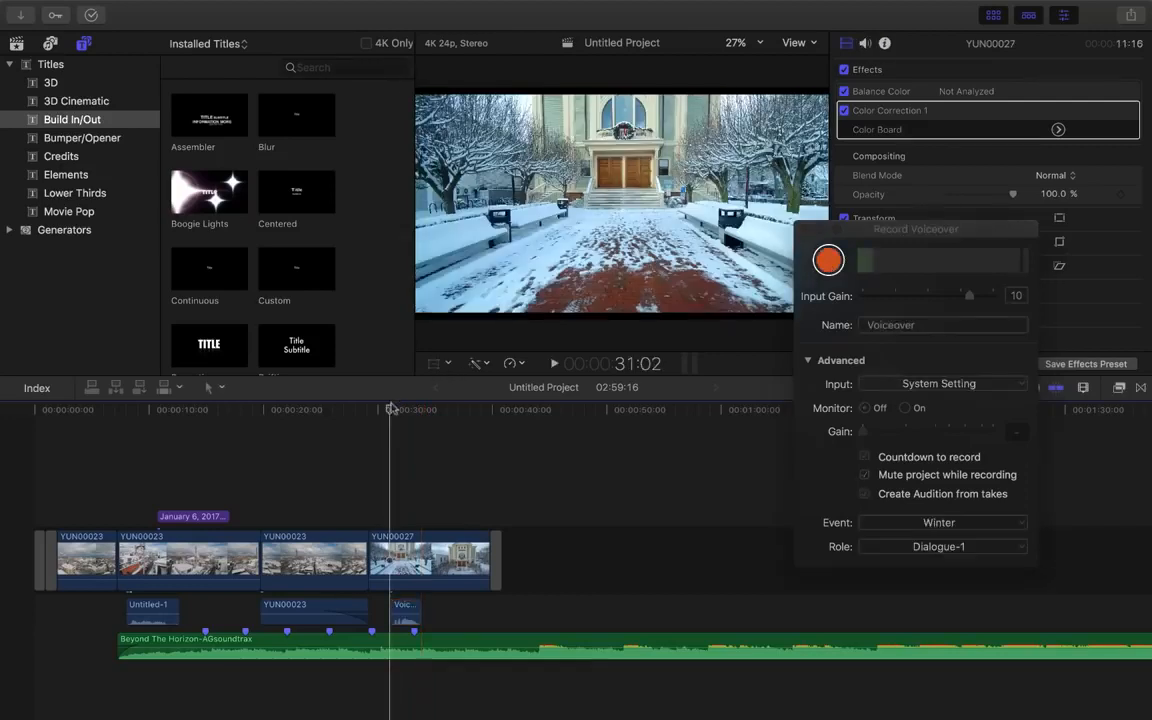
# Step: Select the newly recorded voiceover clip and play it back with the YUN00027 footage
pyautogui.press('c')
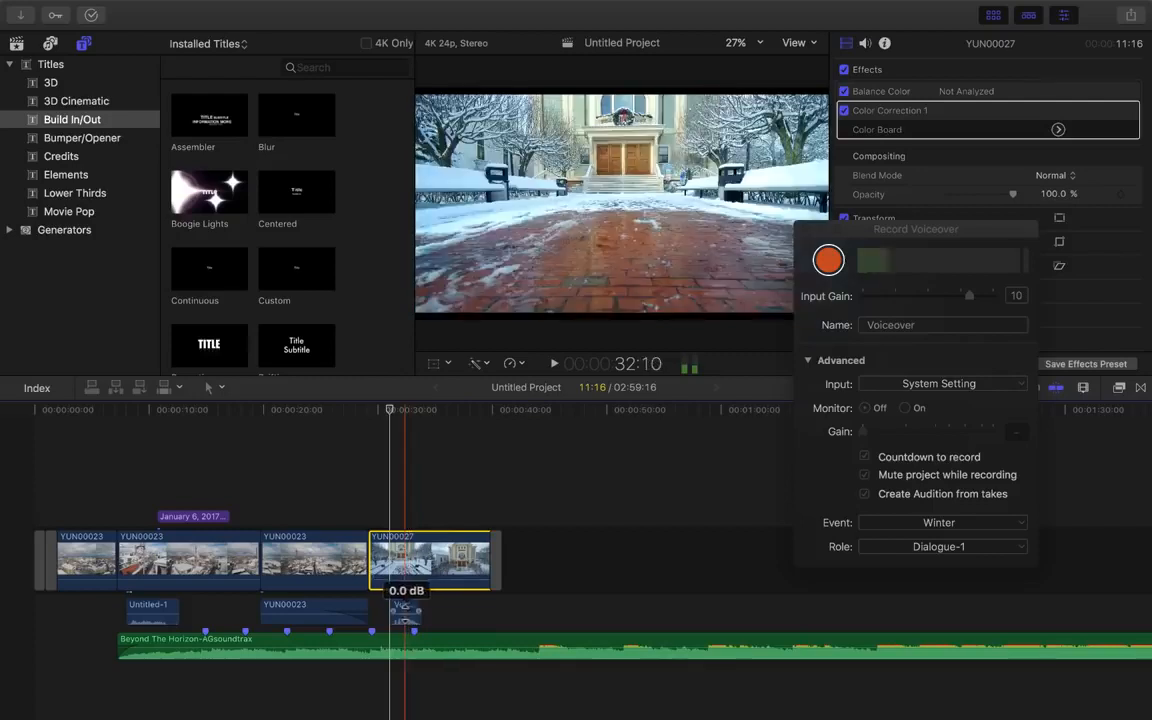
pyautogui.click(406, 610)
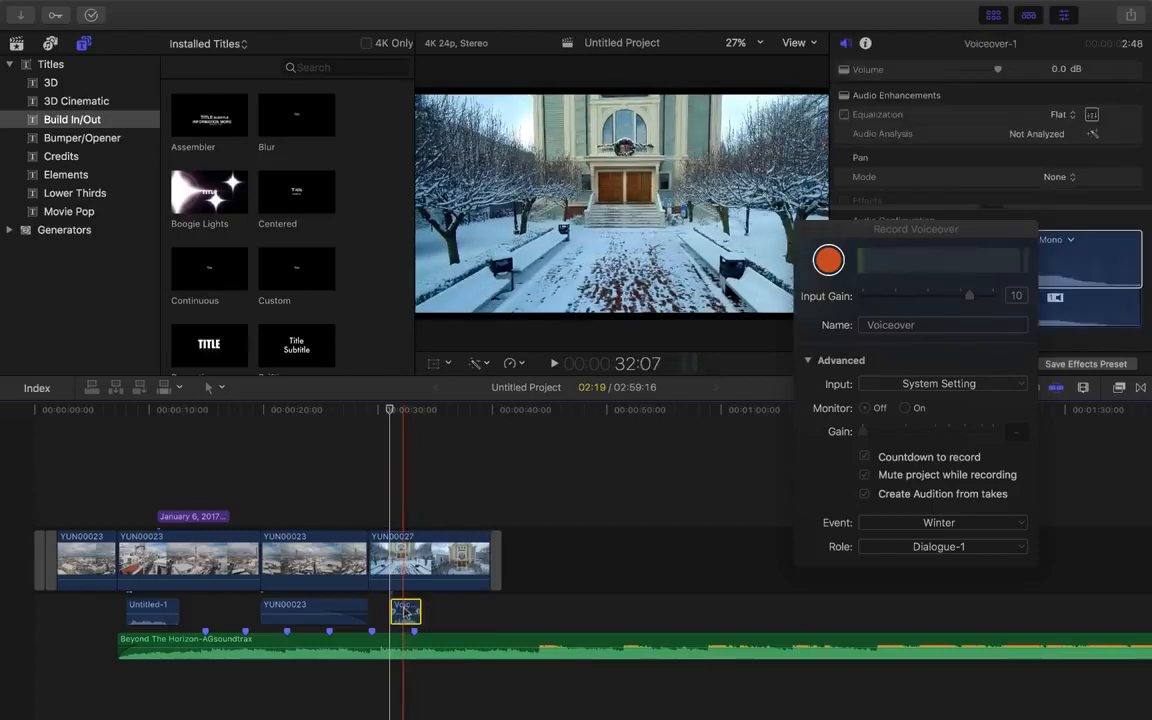
pyautogui.press('space')
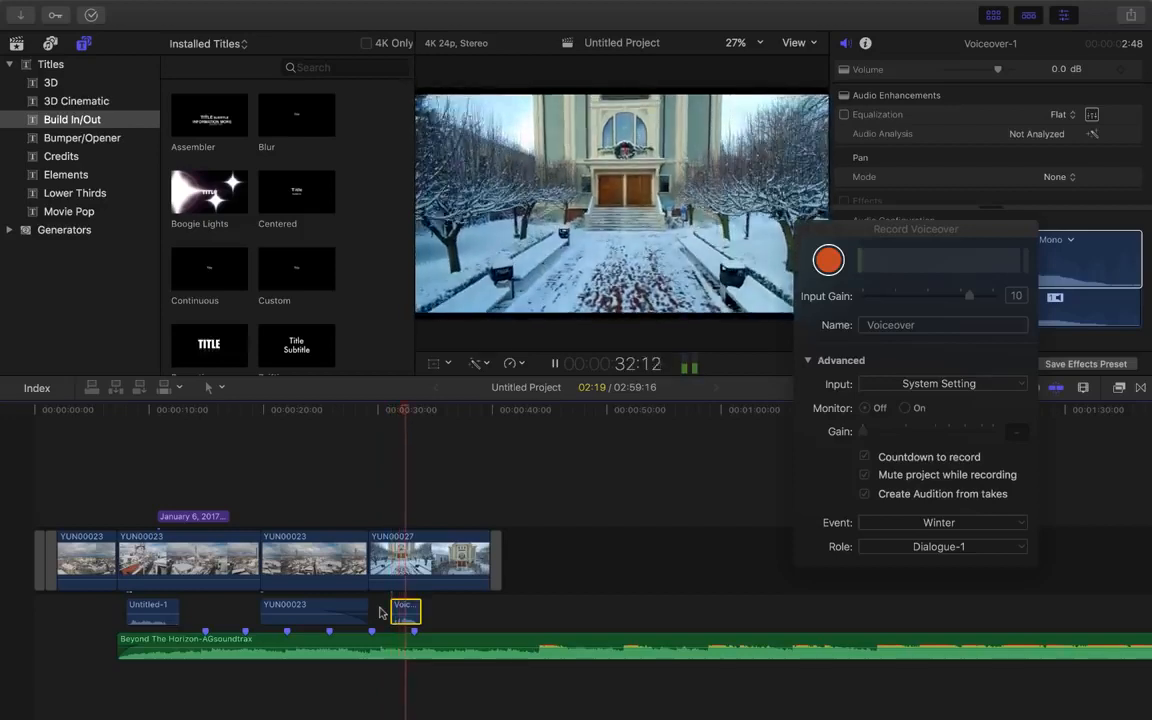
pyautogui.press('space')
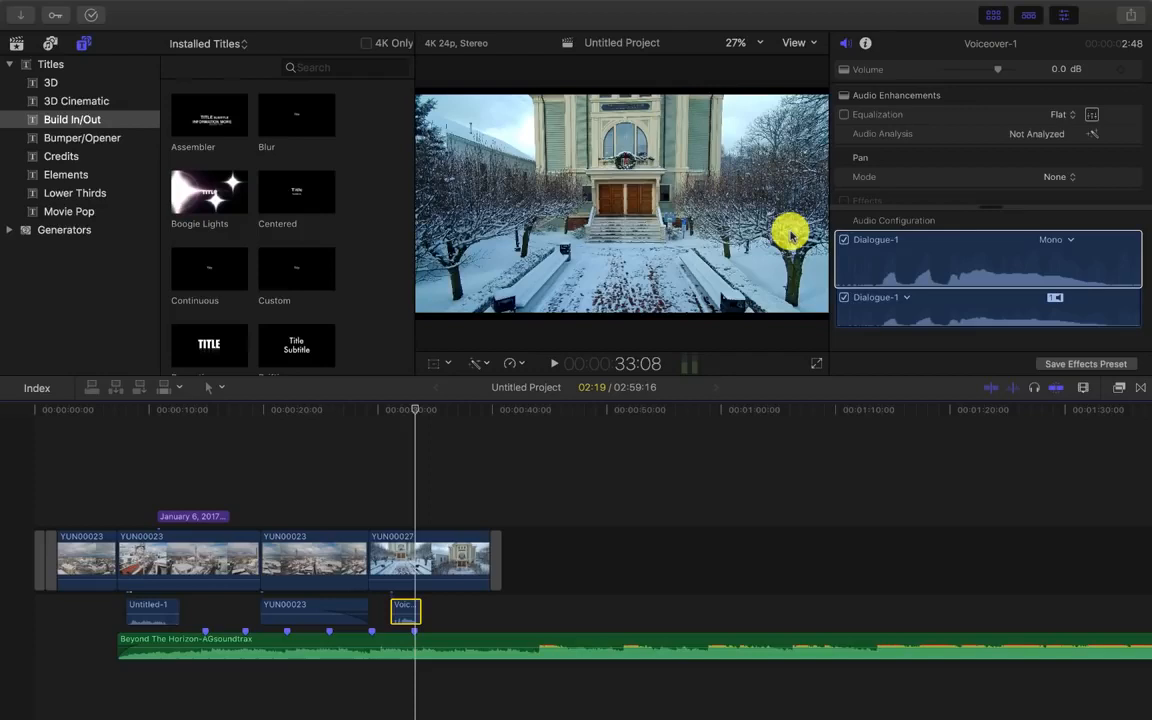
# Step: Mute the system sound and add a volume keyframe to the Beyond The Horizon music at 28:11, shortly before the YUN00027 clip
pyautogui.press('XF86AudioMute')
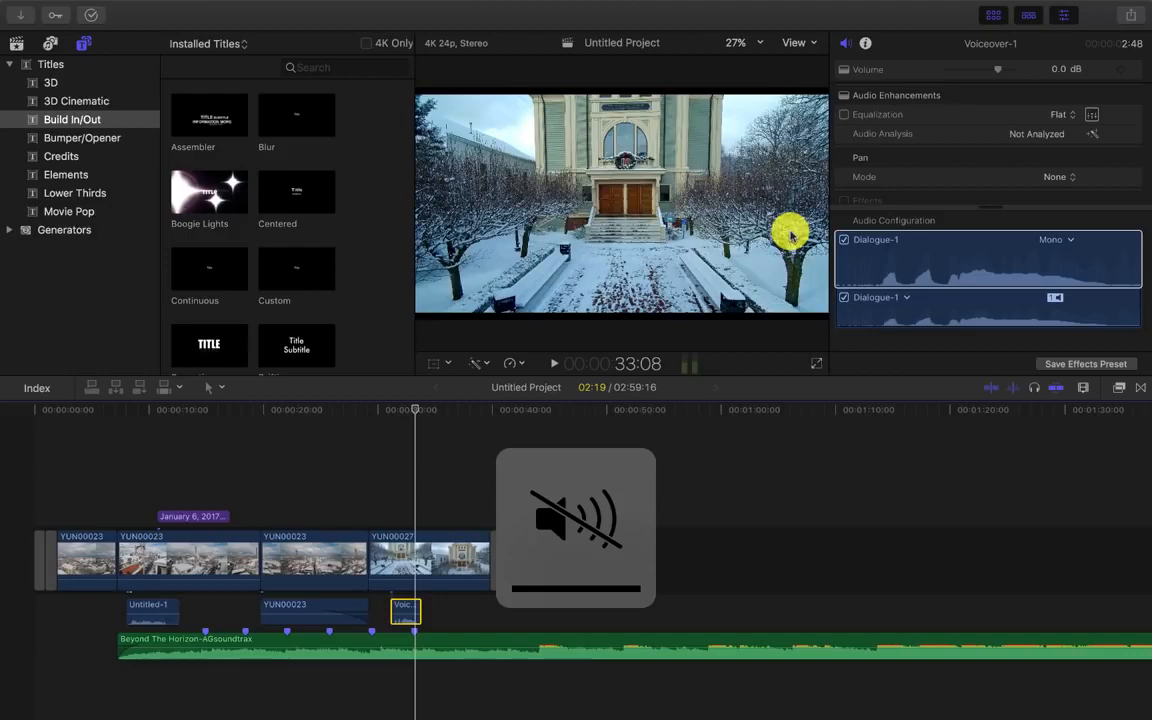
pyautogui.click(368, 428)
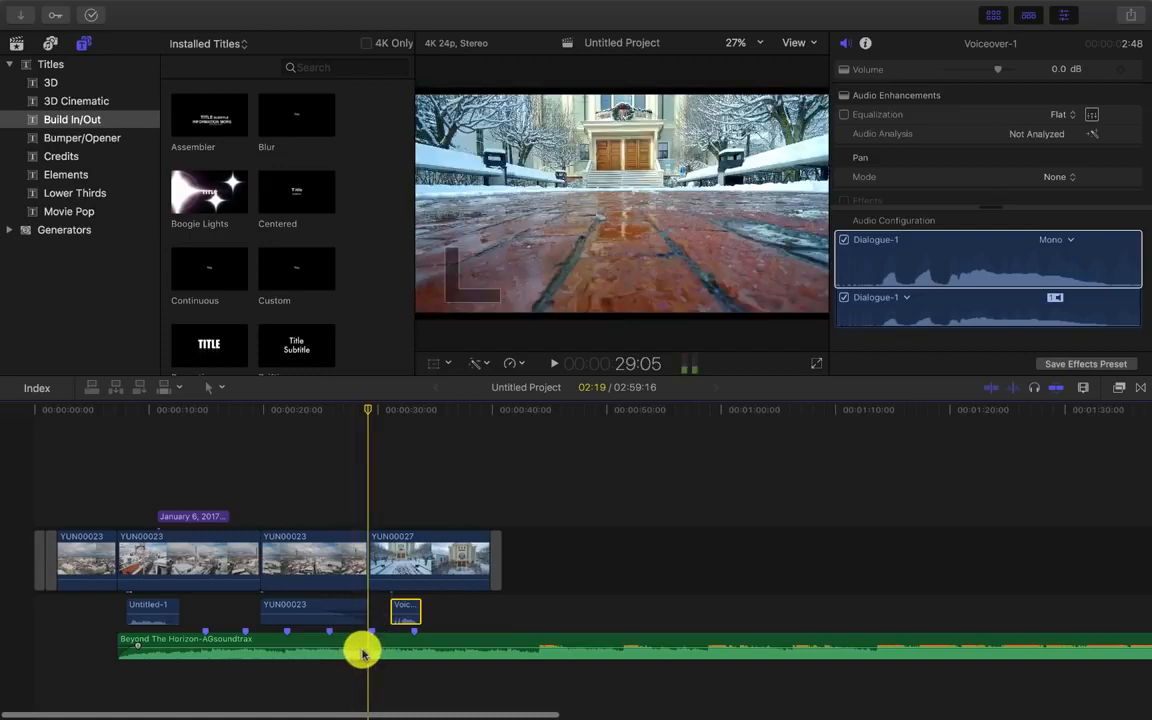
pyautogui.press('super+equal')
pyautogui.press('super+equal')
pyautogui.press('super+equal')
pyautogui.press('super+equal')
pyautogui.press('super+equal')
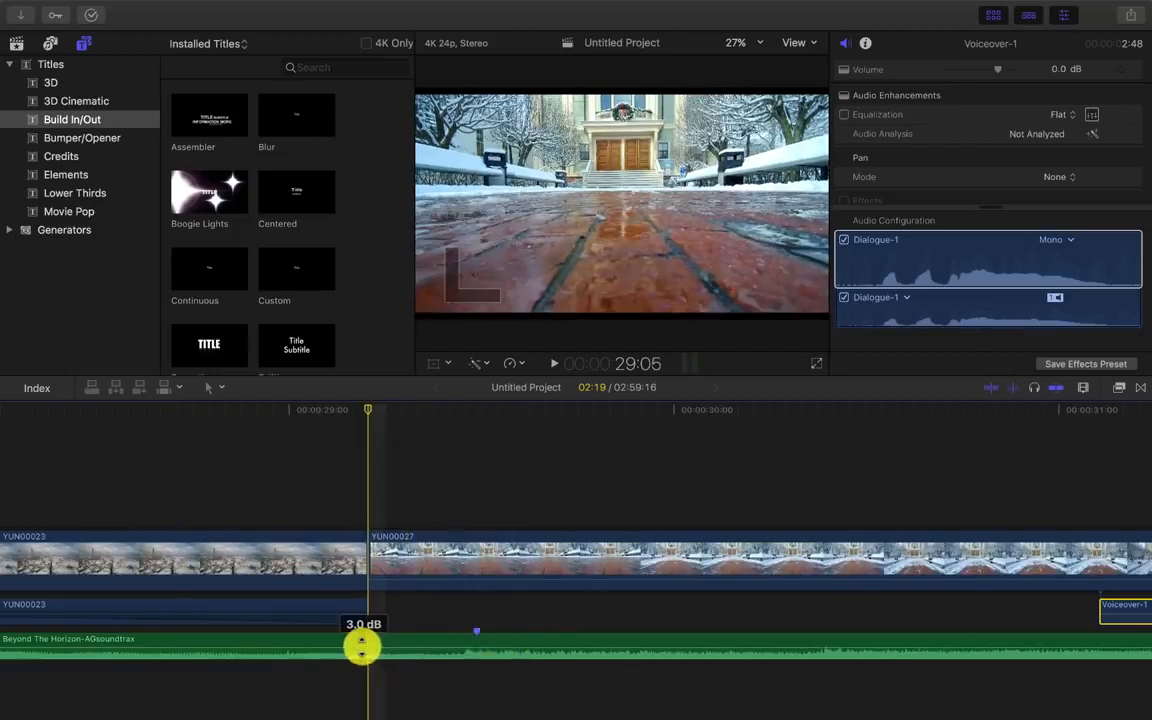
pyautogui.press('super+minus')
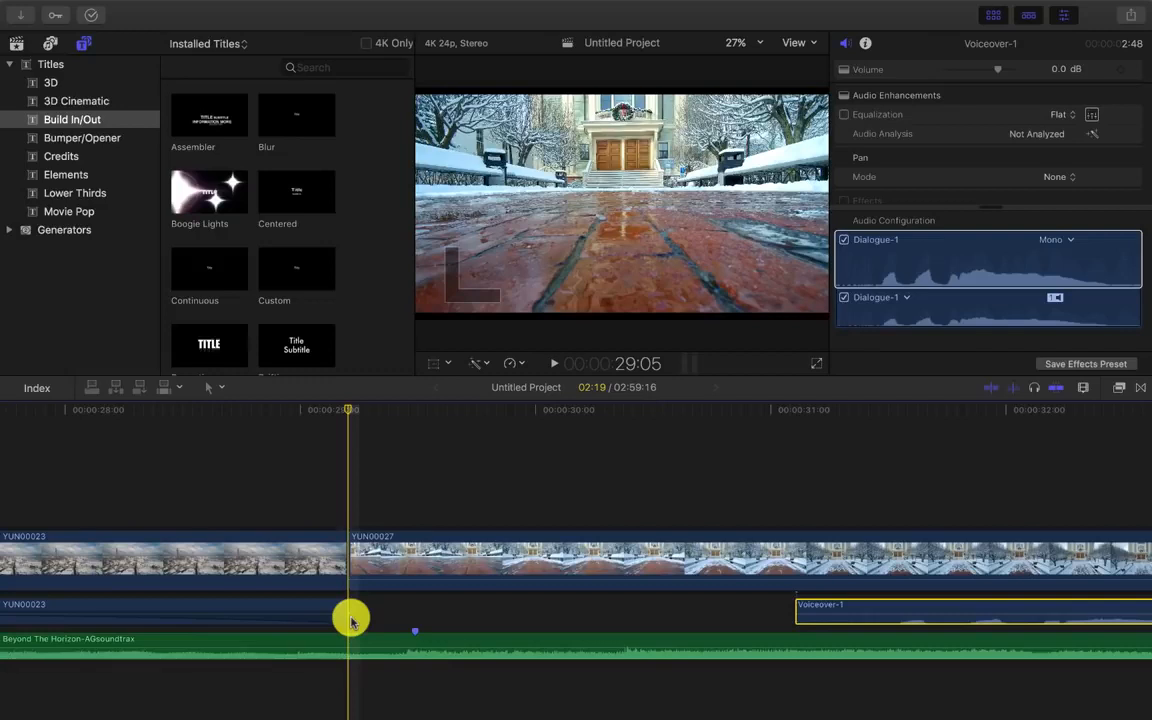
pyautogui.moveTo(351, 620); pyautogui.dragTo(172, 412)
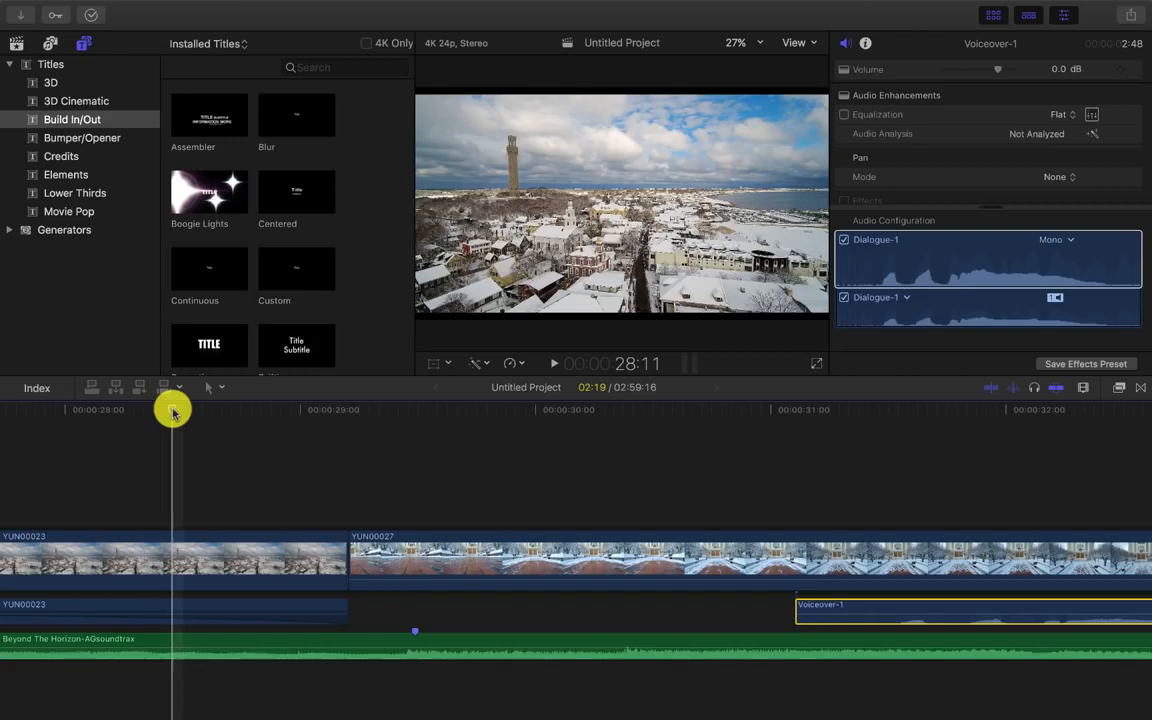
pyautogui.moveTo(172, 647)
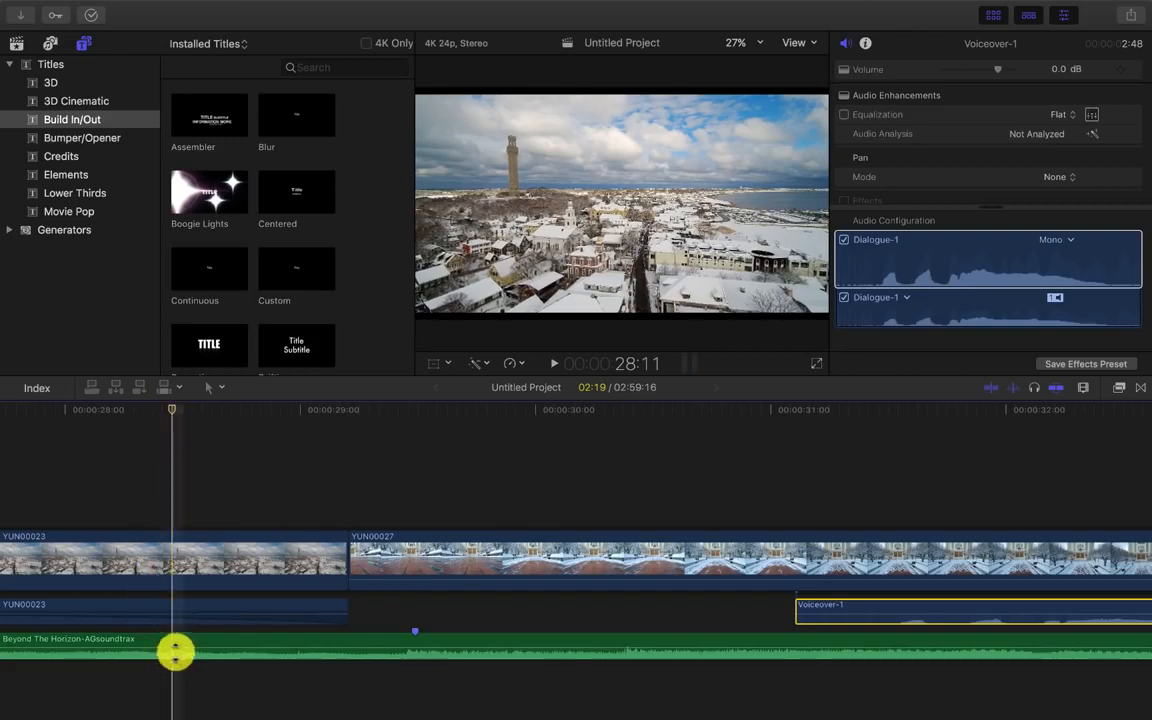
pyautogui.click(176, 650)
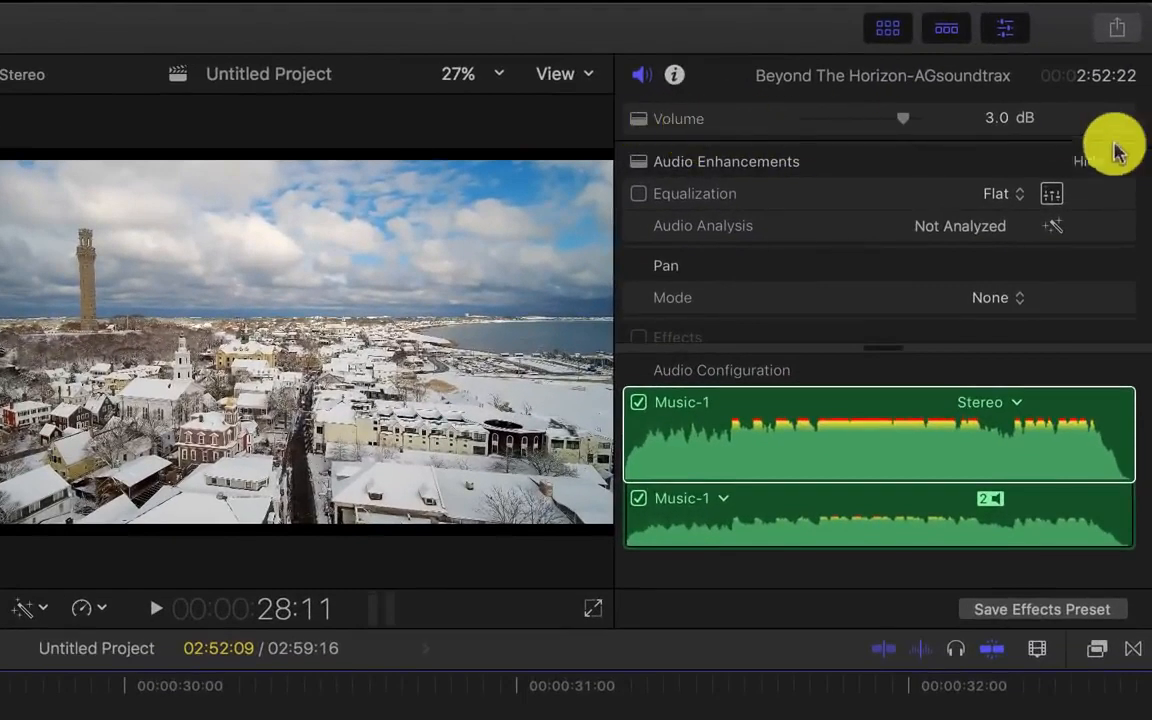
pyautogui.moveTo(1100, 133)
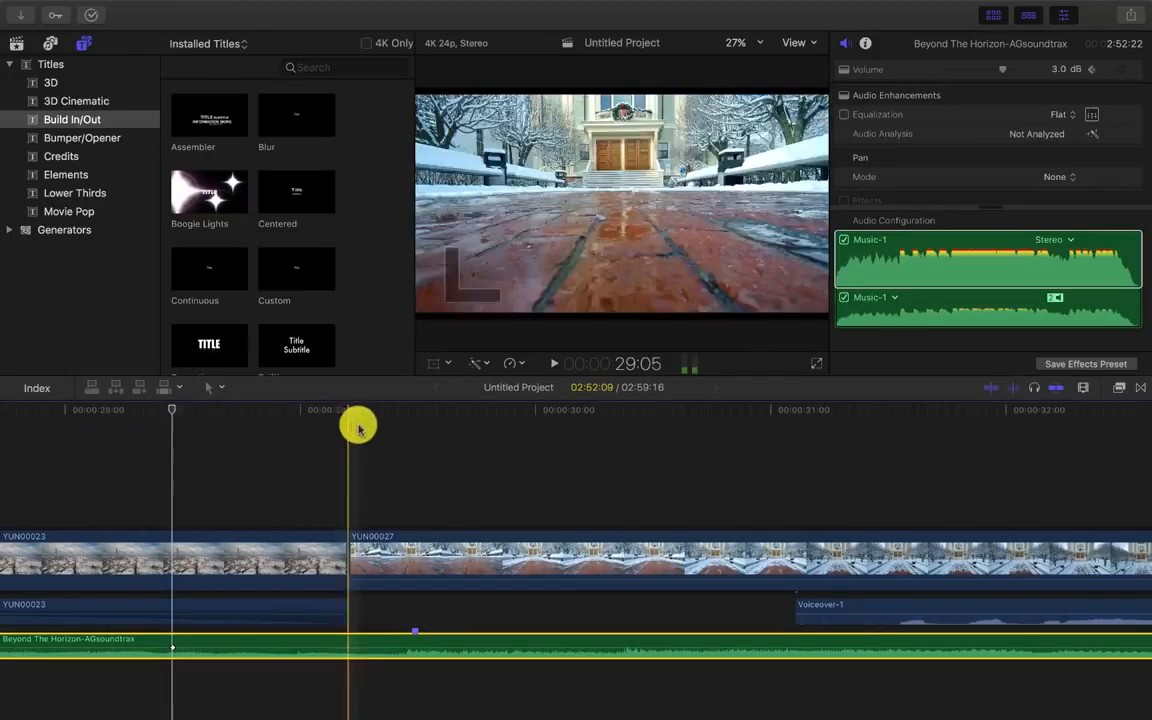
# Step: Add a second volume keyframe to the Beyond The Horizon music at 29:11 and lower the music volume there
pyautogui.click(411, 453)
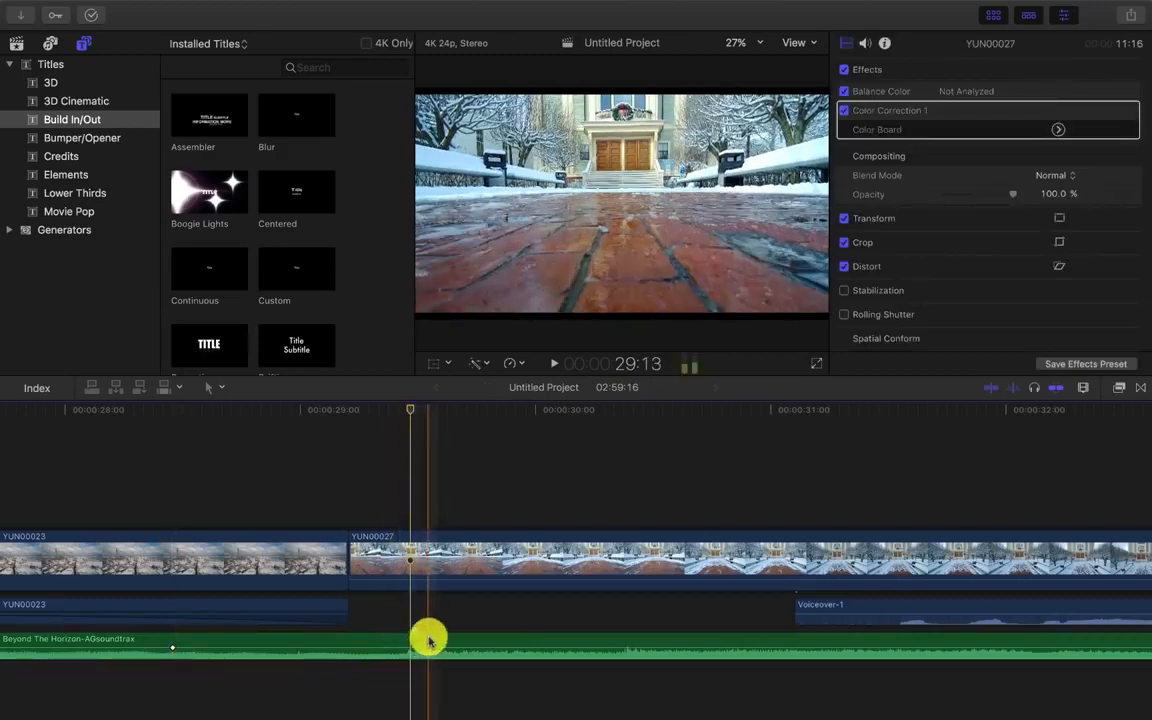
pyautogui.click(427, 640)
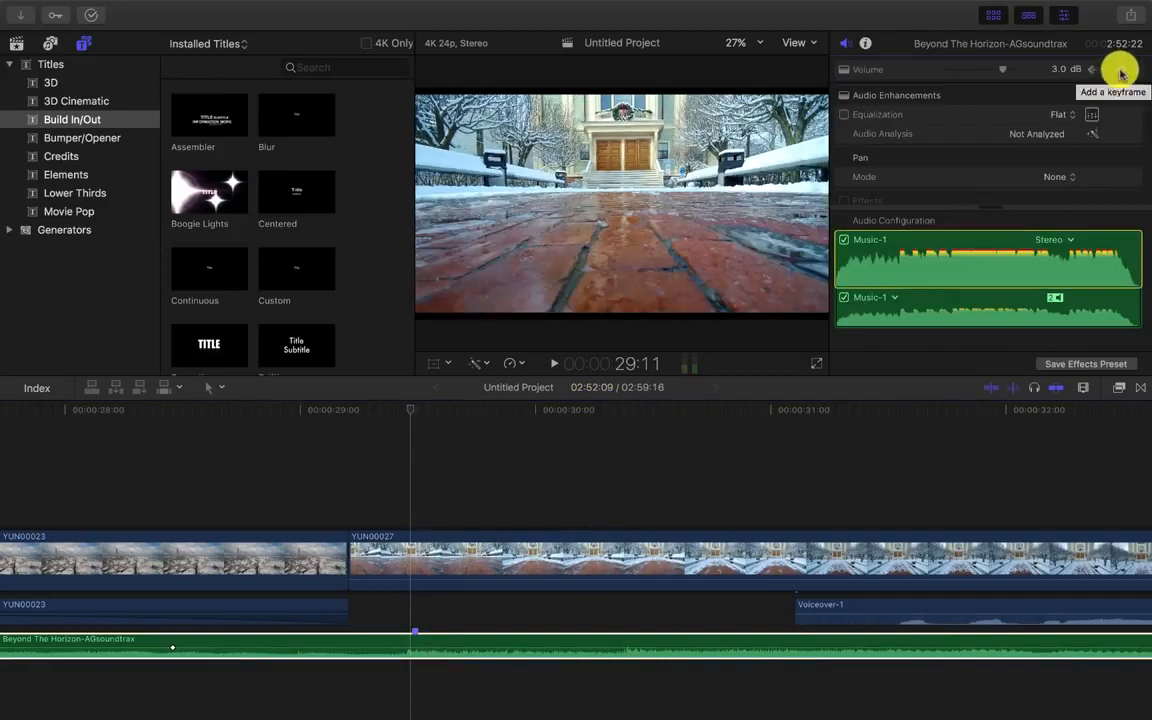
pyautogui.click(1120, 72)
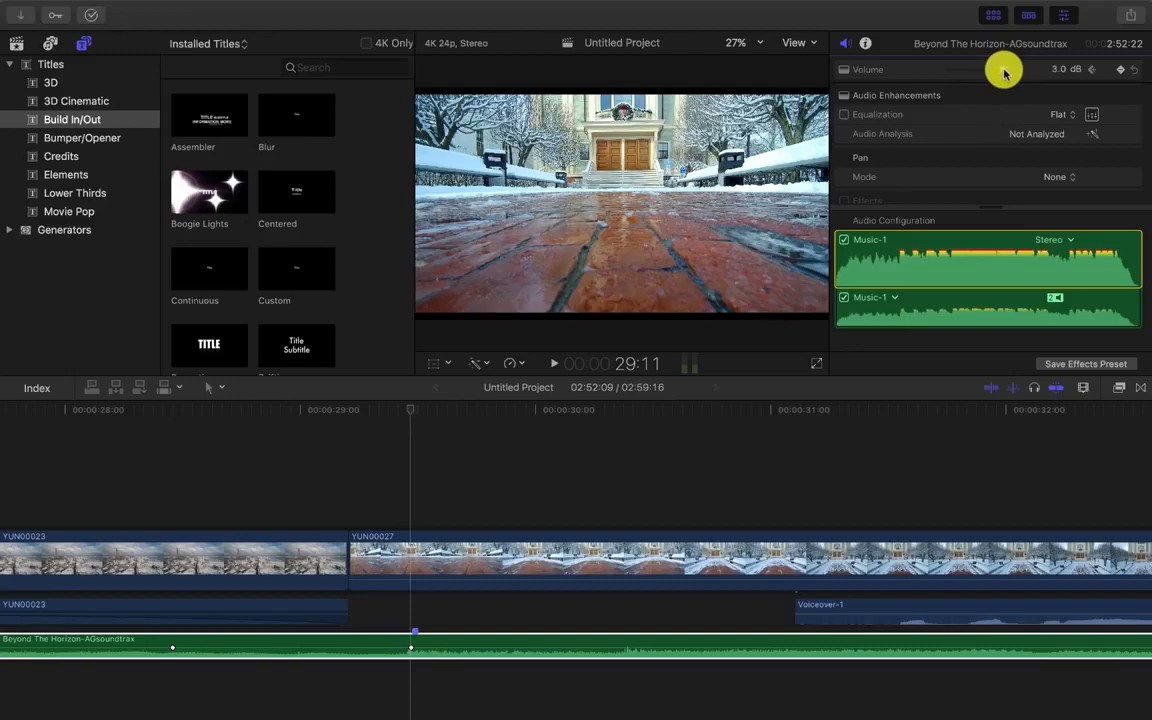
pyautogui.moveTo(1003, 71)
pyautogui.mouseDown()
pyautogui.moveTo(975, 72)
pyautogui.moveTo(1065, 80)
pyautogui.moveTo(995, 75)
pyautogui.mouseUp()
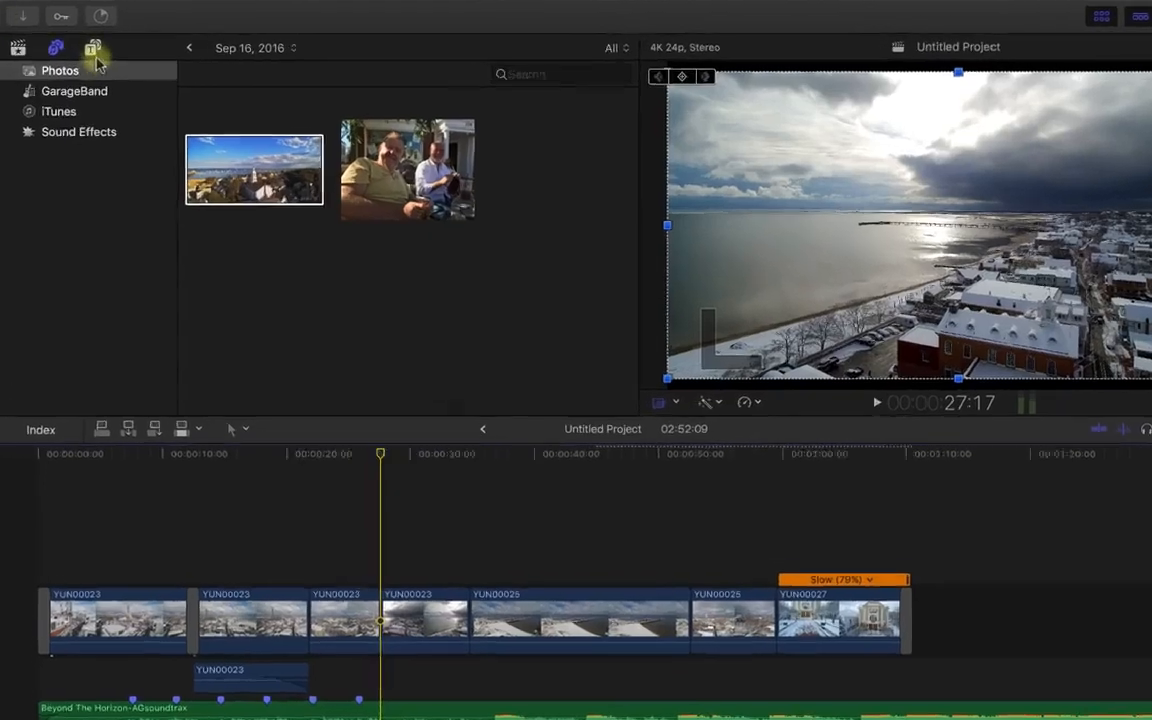
# Step: Browse the installed title and generator categories and preview the titles in the 3D category
pyautogui.click(90, 50)
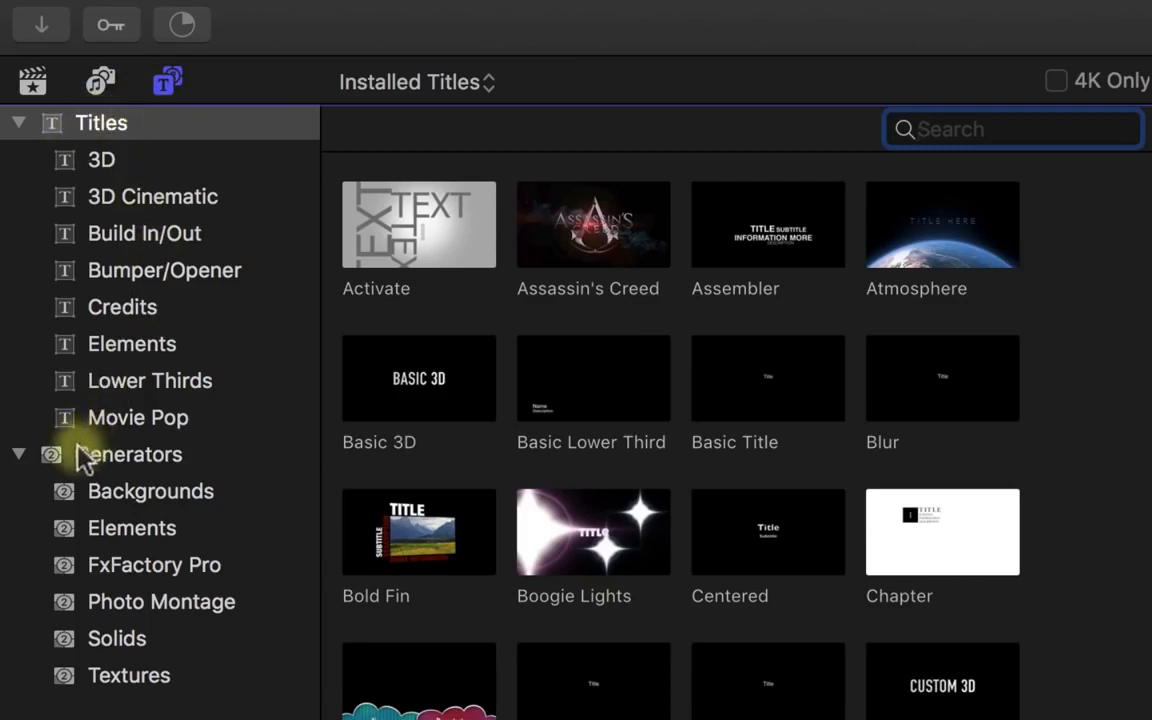
pyautogui.click(19, 454)
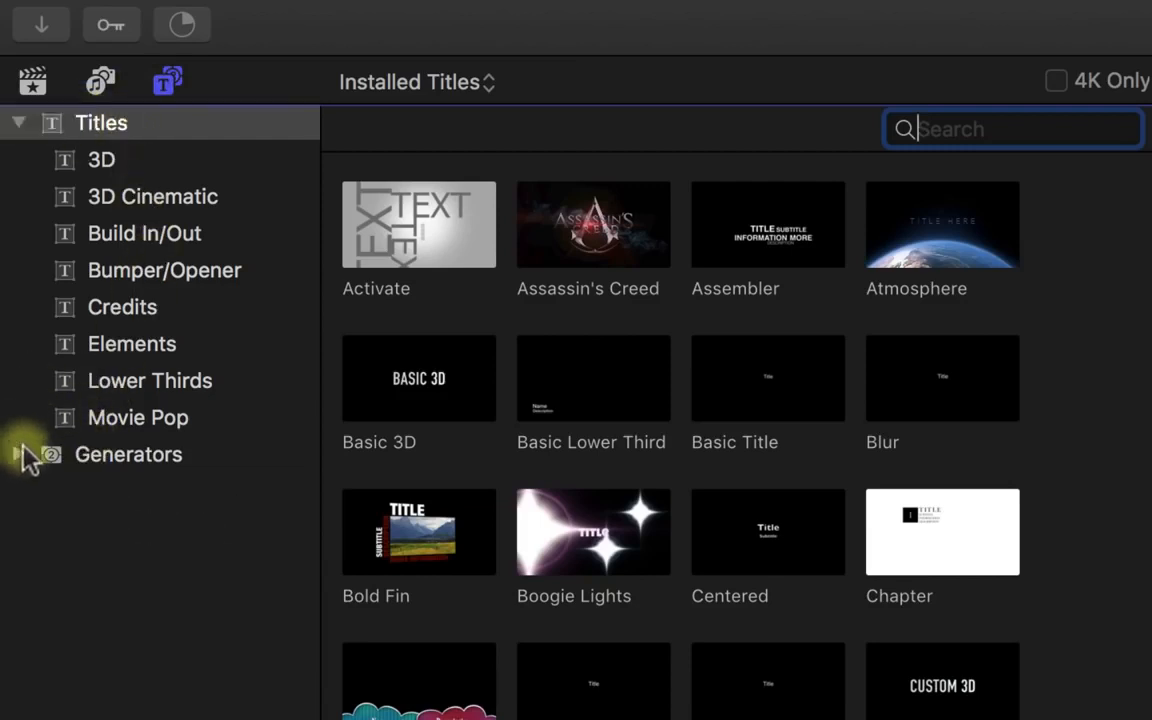
pyautogui.click(17, 122)
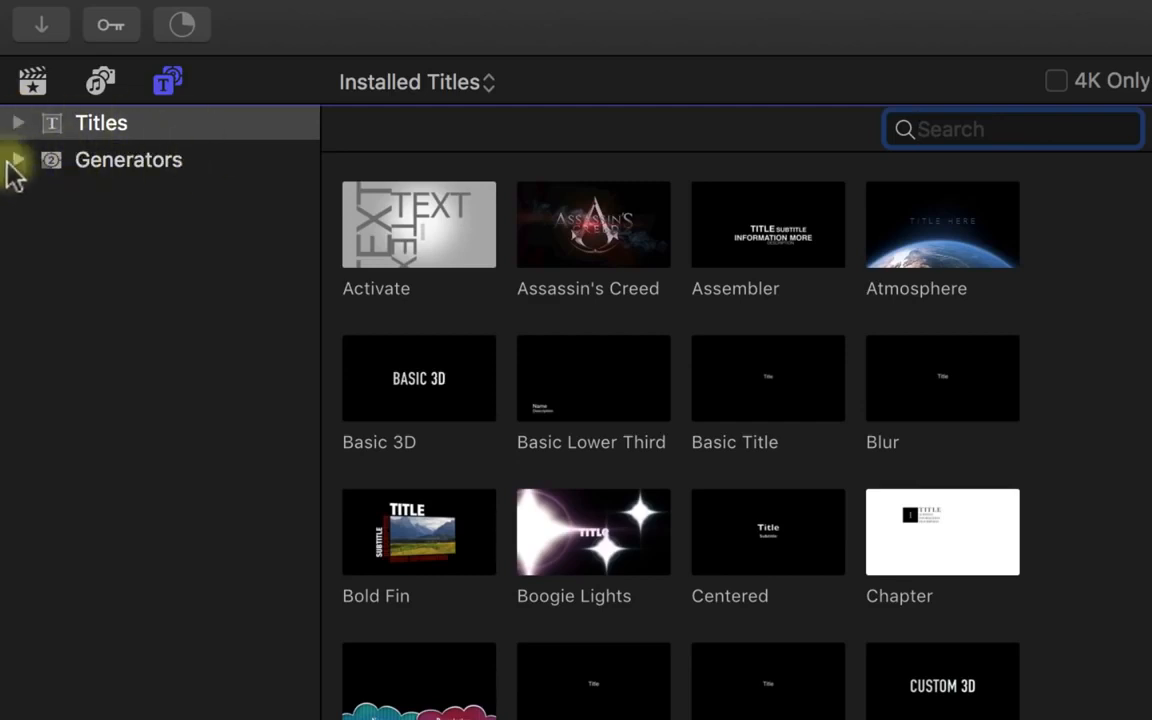
pyautogui.click(14, 124)
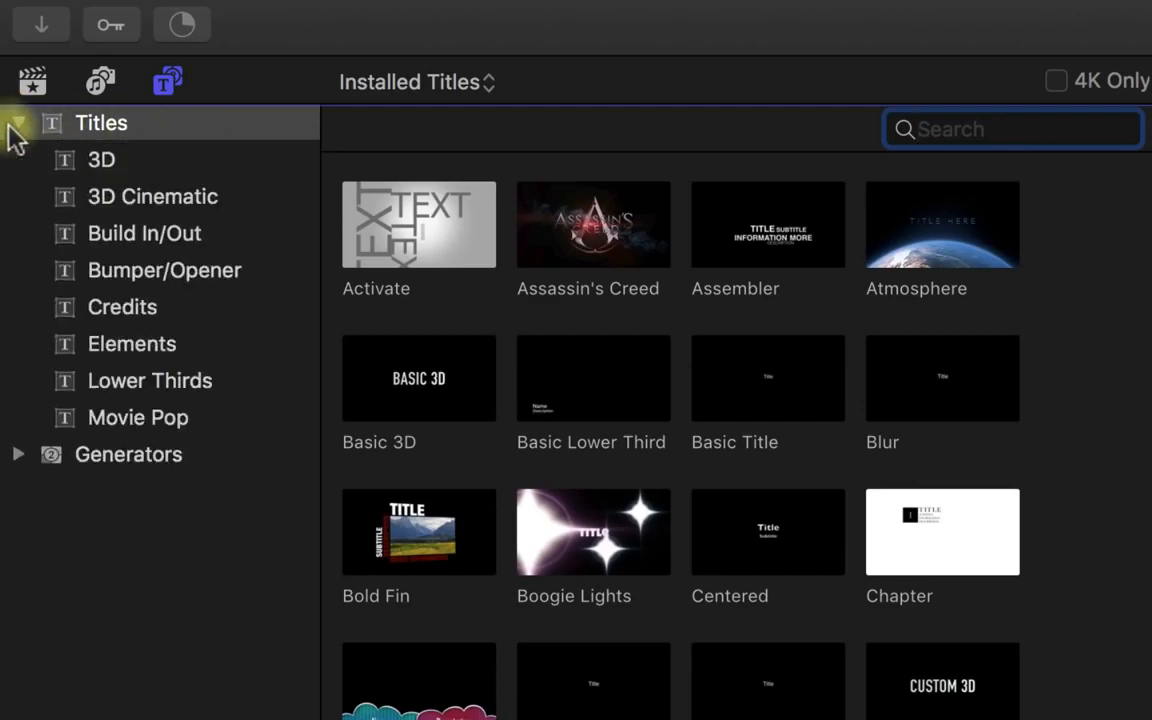
pyautogui.click(122, 160)
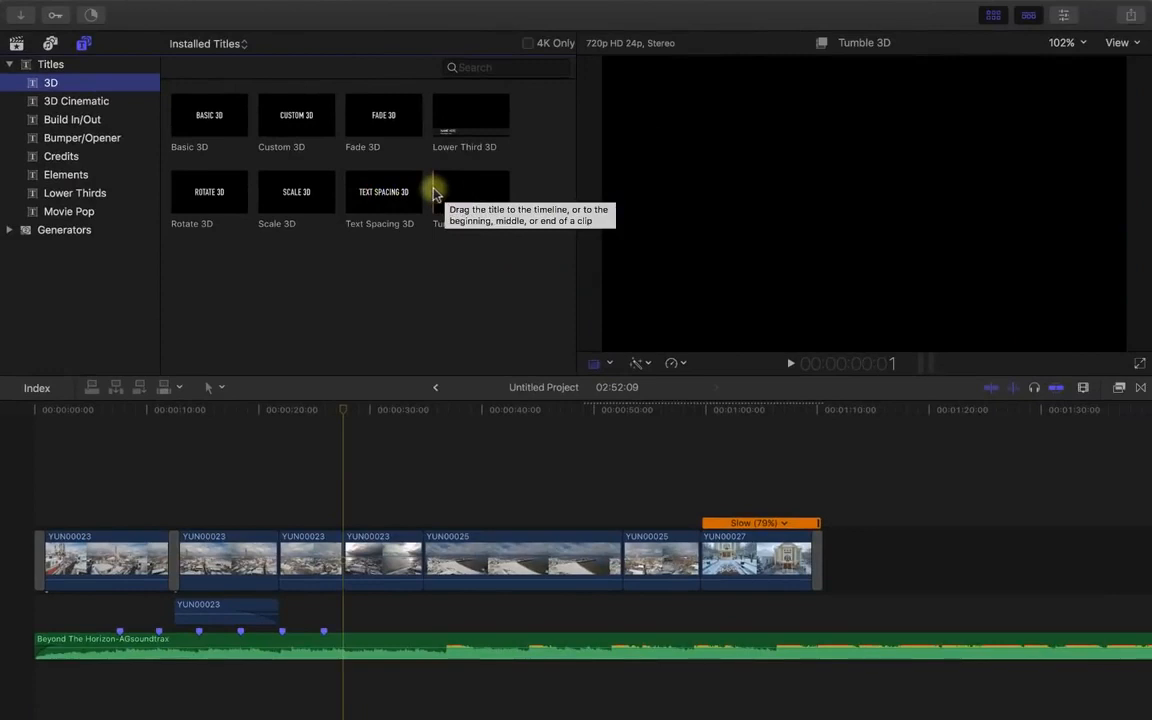
pyautogui.press('space')
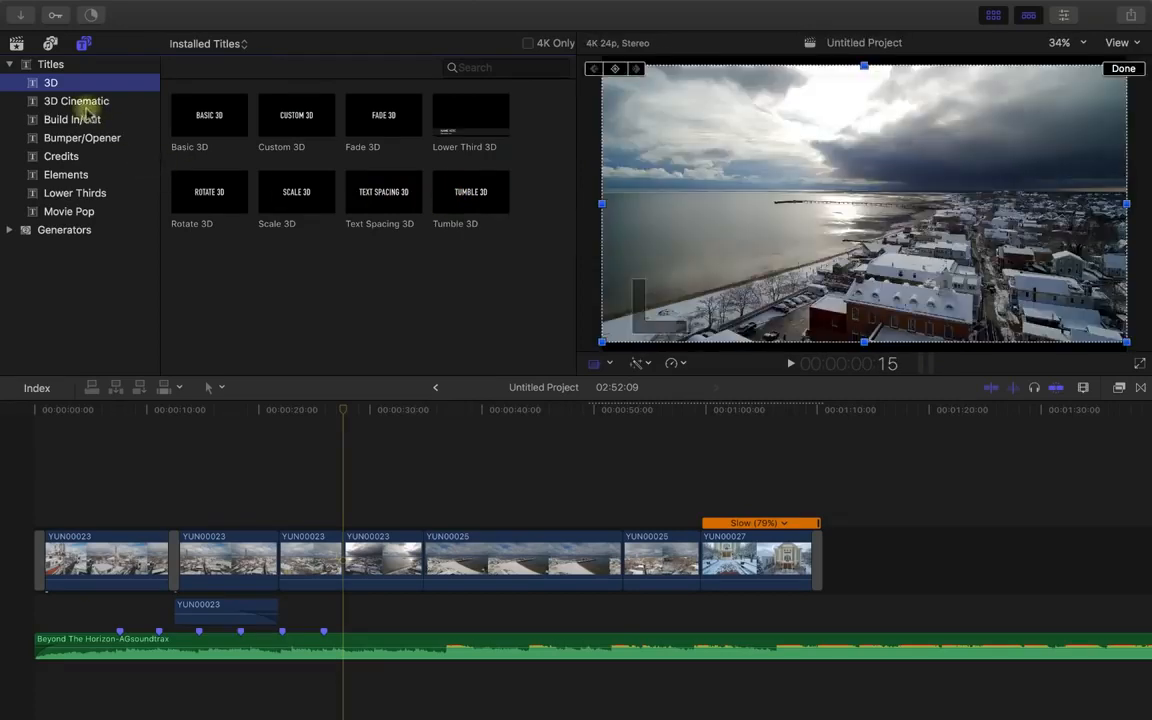
# Step: Place the Custom title from the Build In/Out category above the first YUN00023 clip and lengthen it to 6:08
pyautogui.click(32, 121)
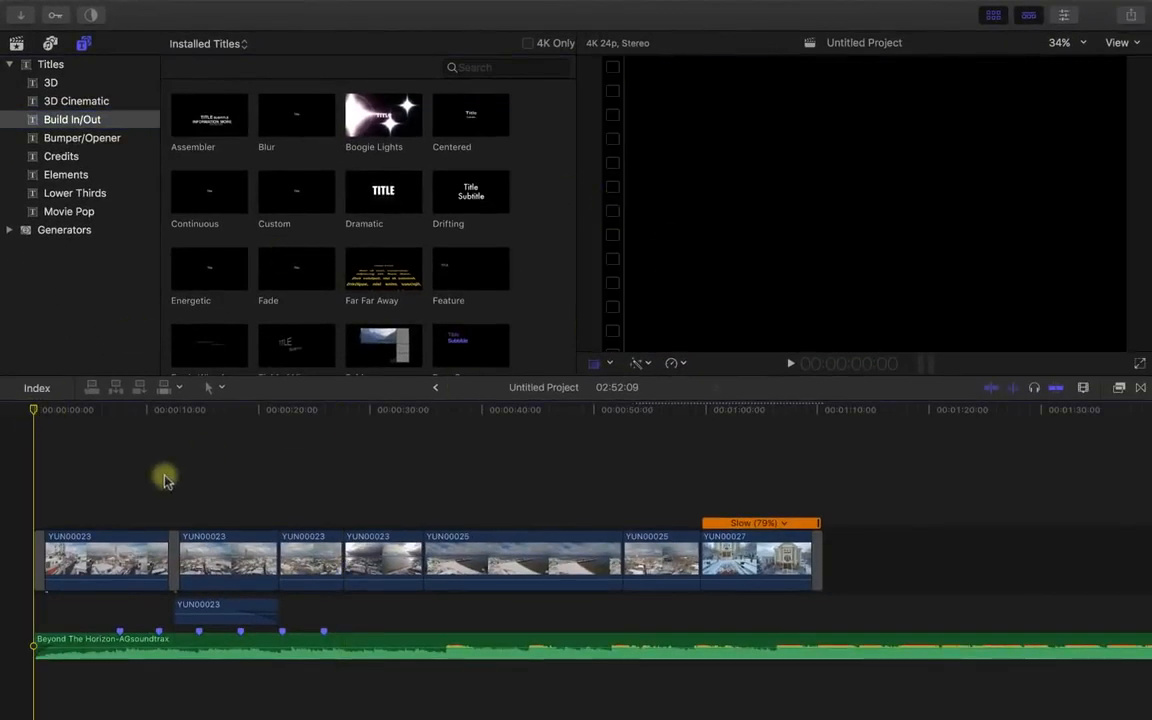
pyautogui.press('space')
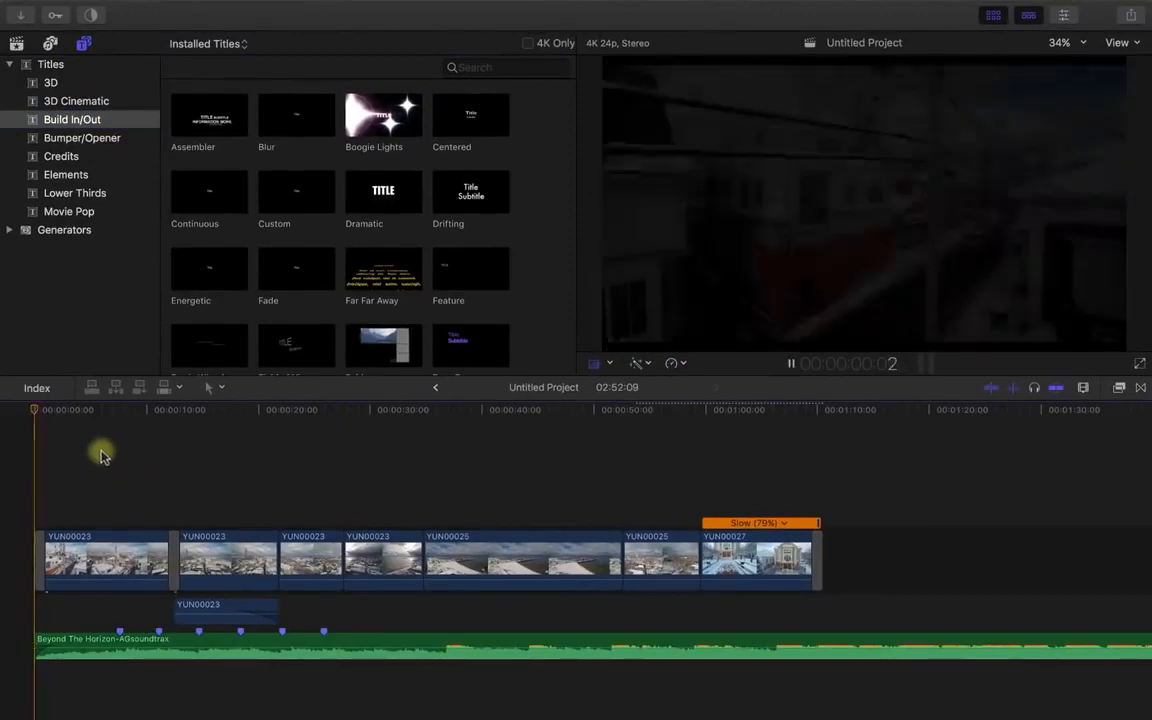
pyautogui.hotkey('shift', 't')
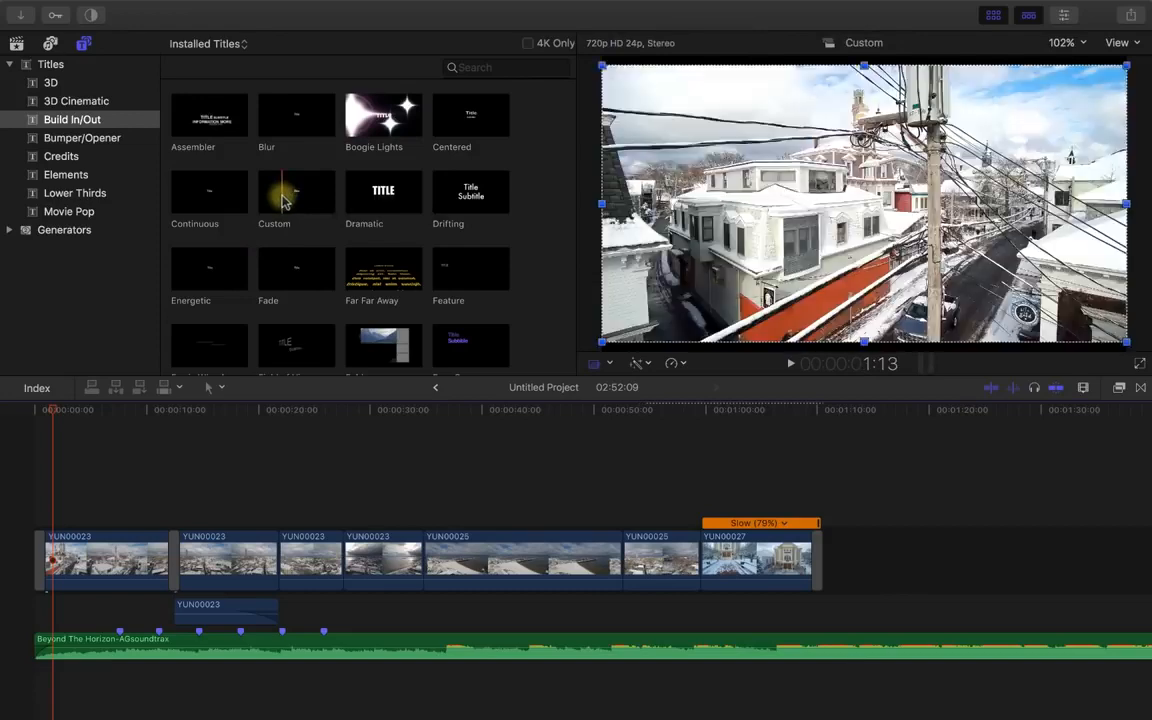
pyautogui.click(290, 197)
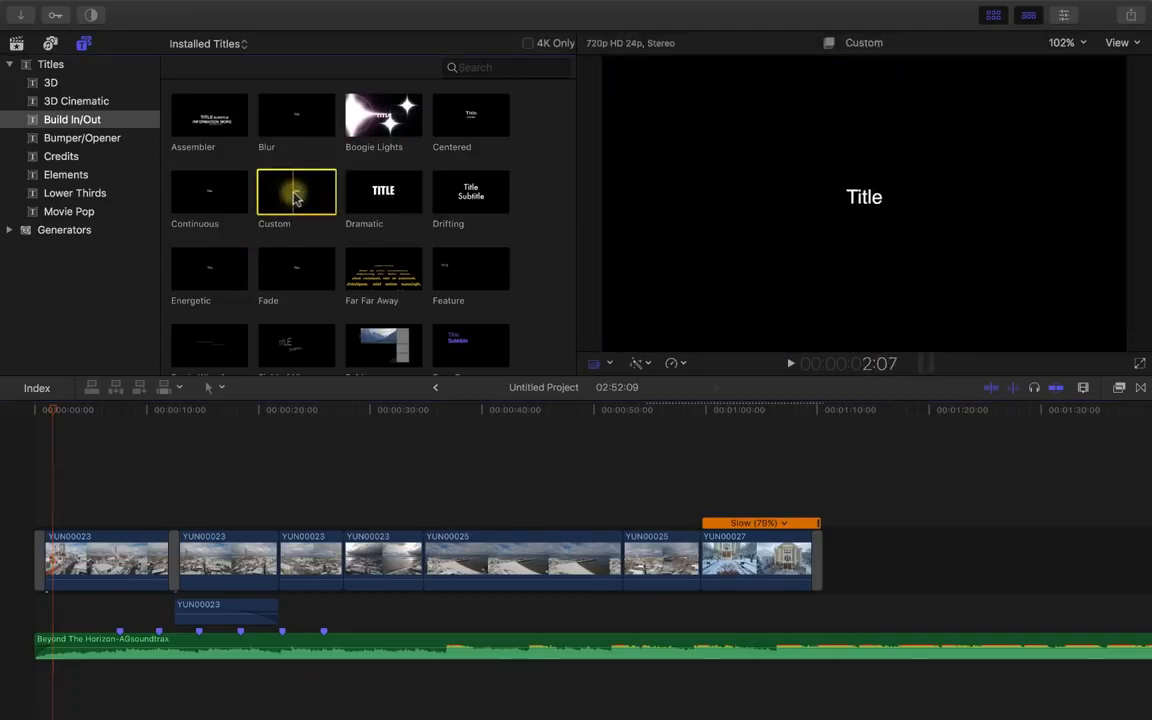
pyautogui.moveTo(295, 198); pyautogui.dragTo(90, 515)
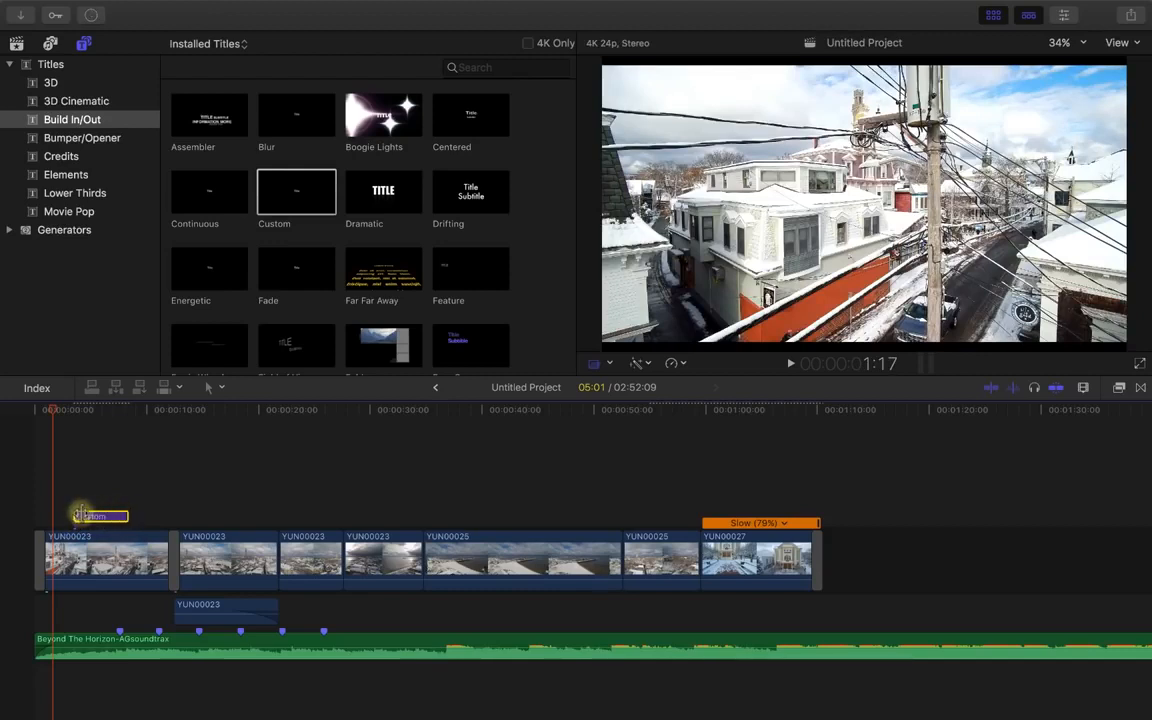
pyautogui.moveTo(123, 515)
pyautogui.mouseDown()
pyautogui.moveTo(291, 494)
pyautogui.moveTo(86, 509)
pyautogui.moveTo(141, 512)
pyautogui.mouseUp()
pyautogui.click(98, 516)
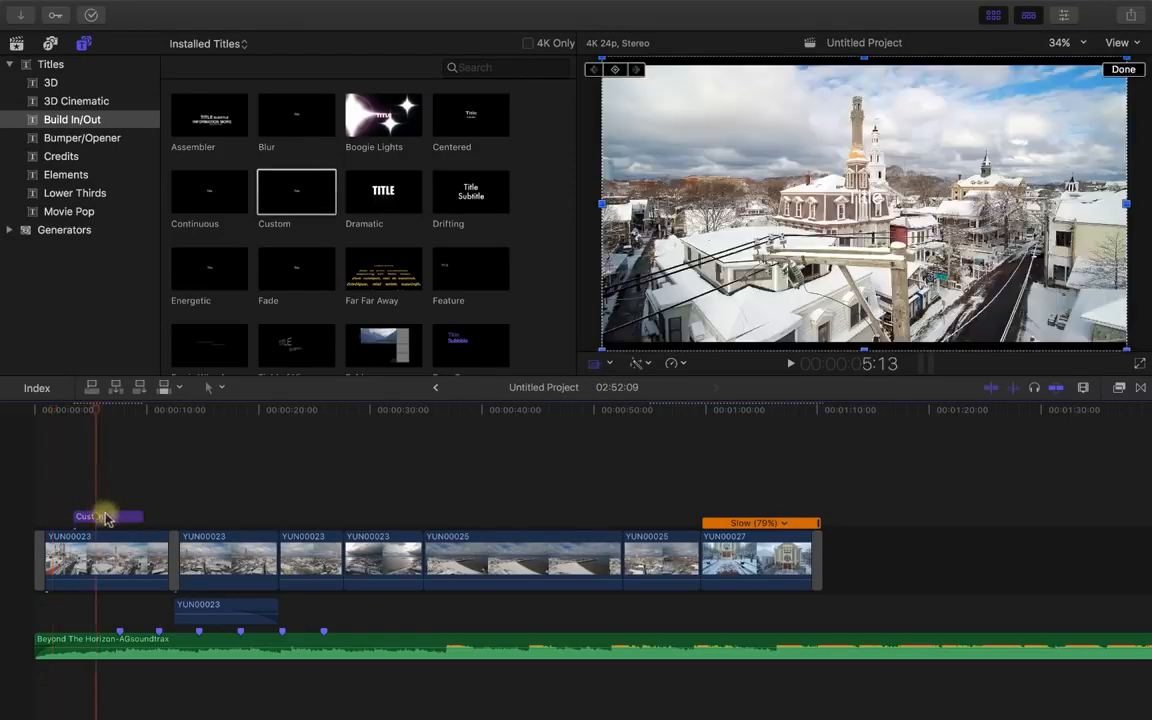
# Step: Replace the placeholder text of the Custom title with "January 6, 2017"
pyautogui.doubleClick(105, 517)
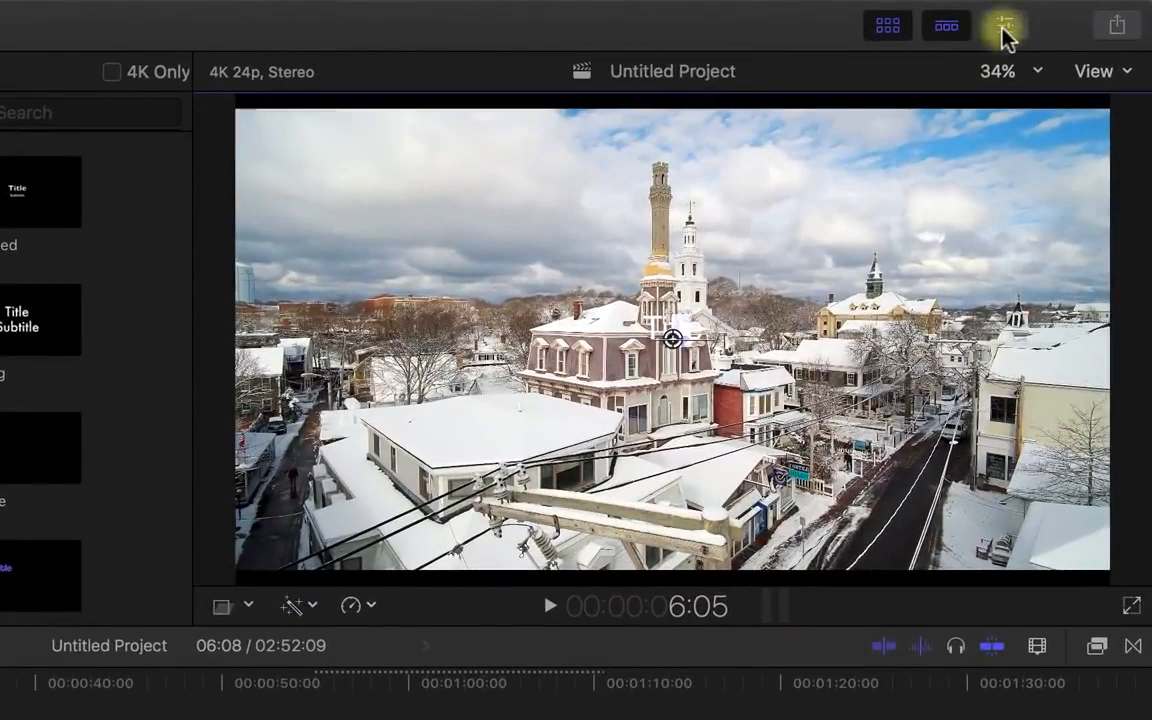
pyautogui.click(1005, 30)
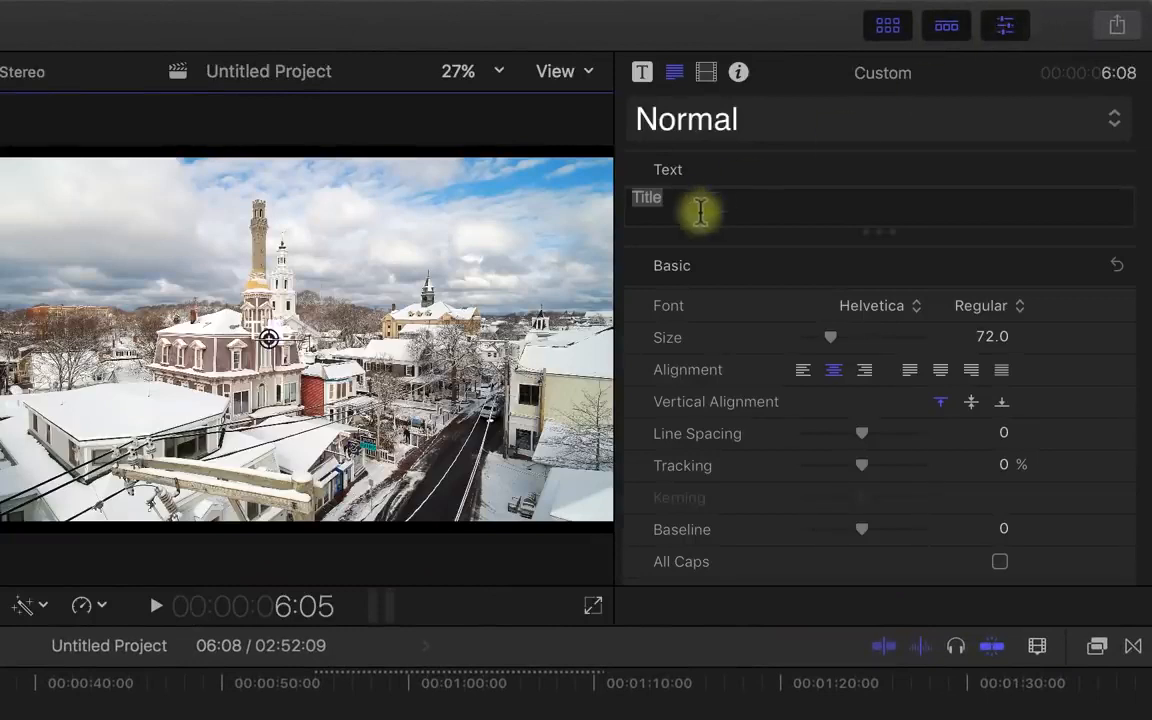
pyautogui.moveTo(676, 200); pyautogui.dragTo(619, 201)
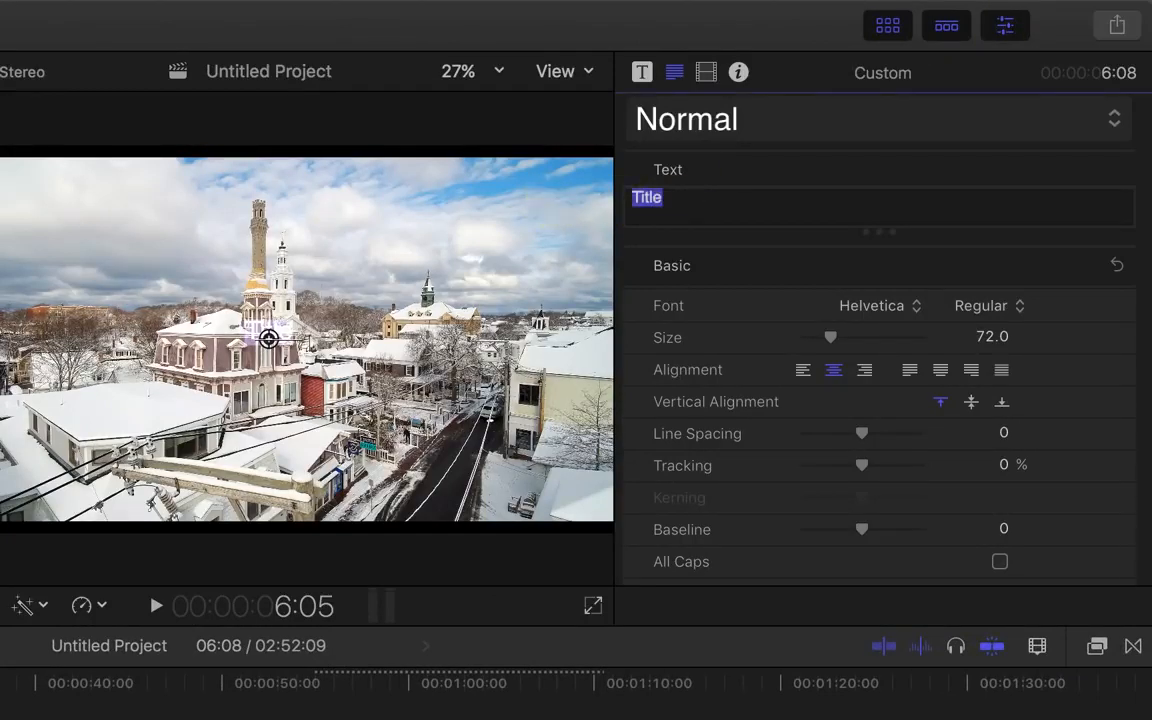
pyautogui.write('January 6, 2017')
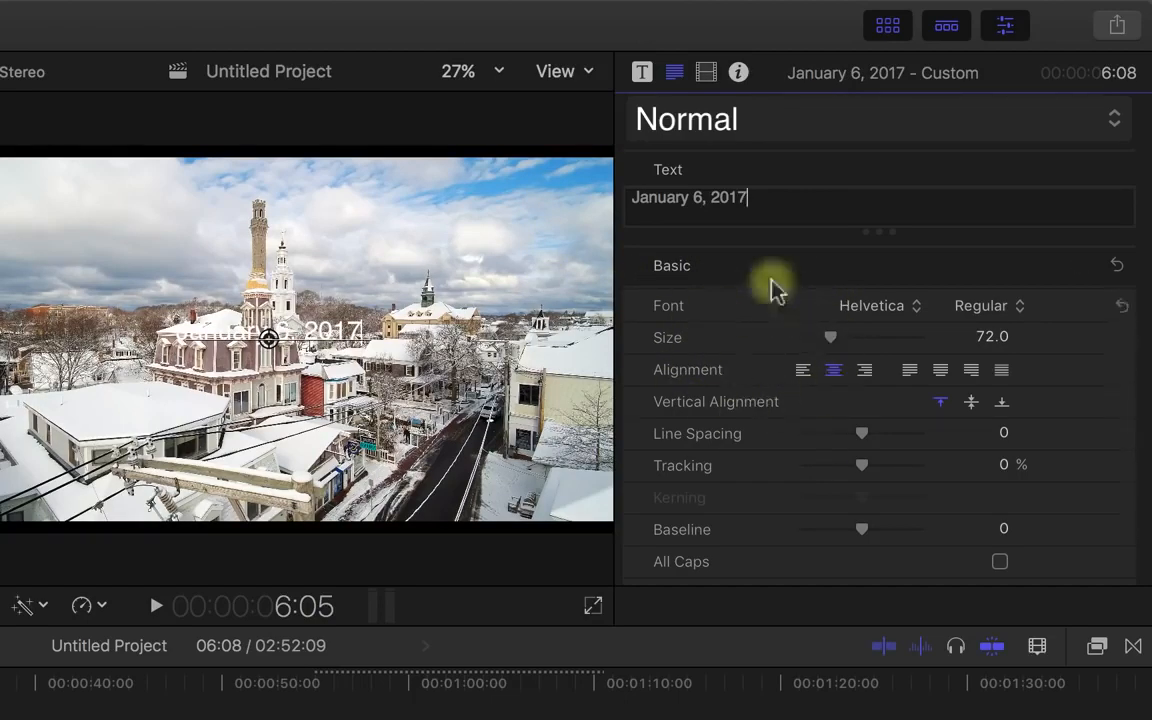
# Step: Set the font of the "January 6, 2017" title text to Junegull and its size to 69
pyautogui.scroll(-5, 728, 442)
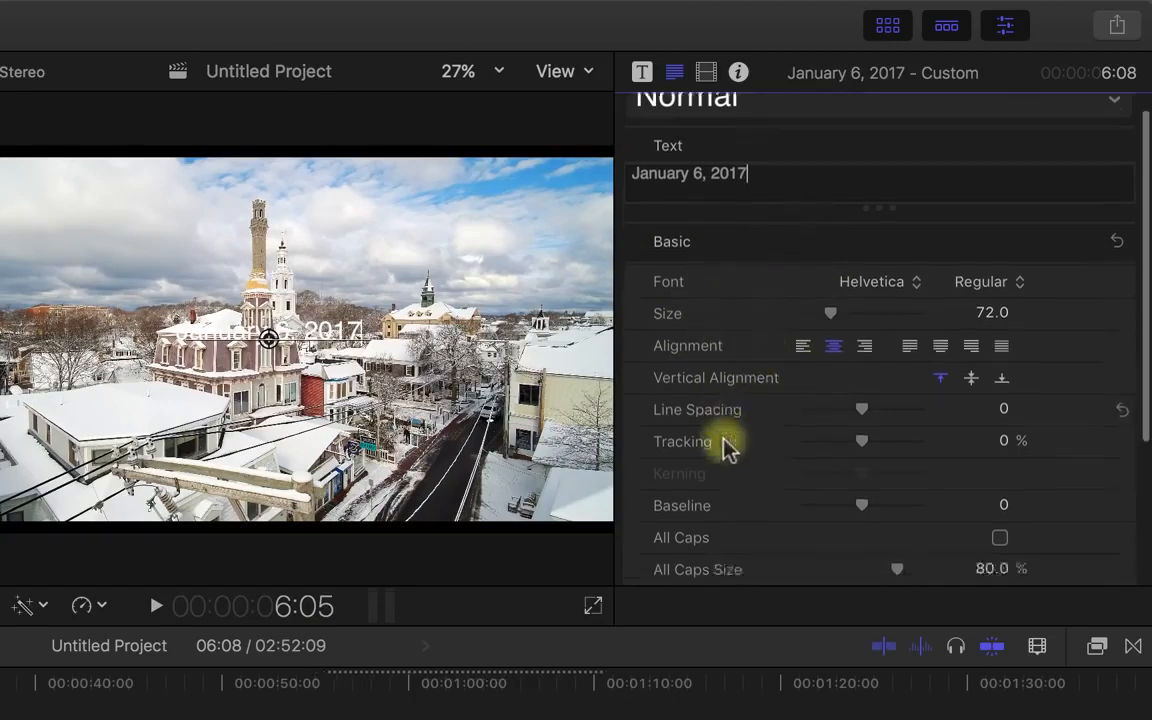
pyautogui.scroll(5, 728, 420)
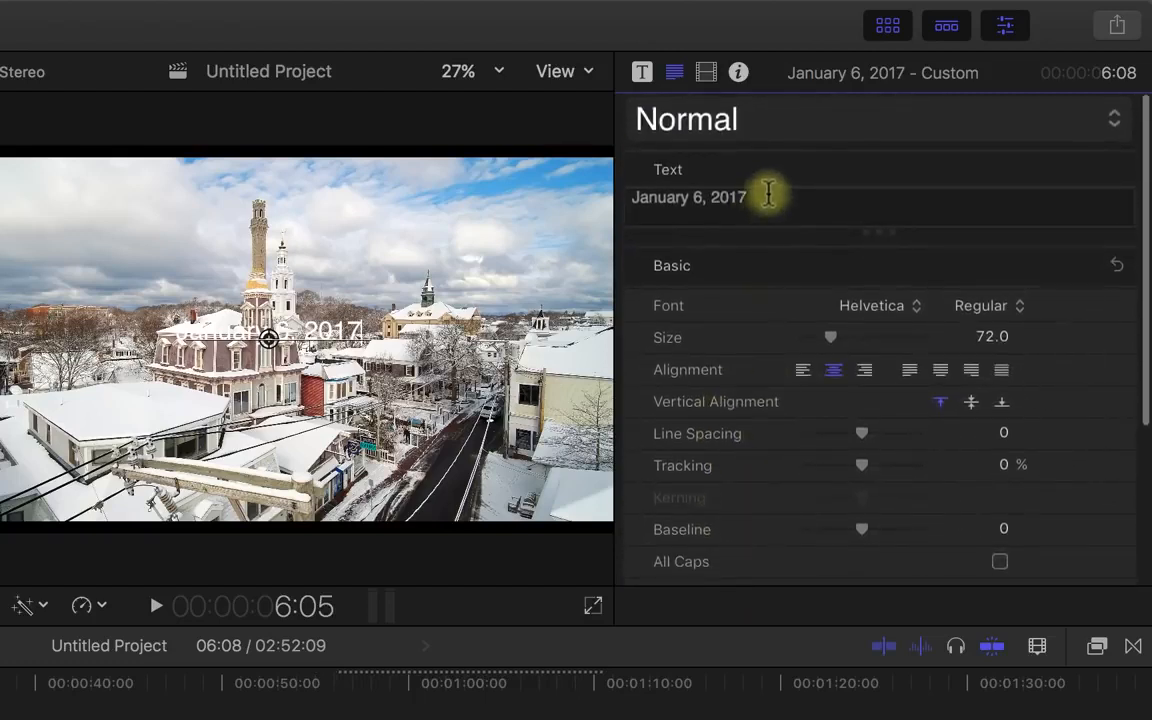
pyautogui.moveTo(767, 194); pyautogui.dragTo(470, 175)
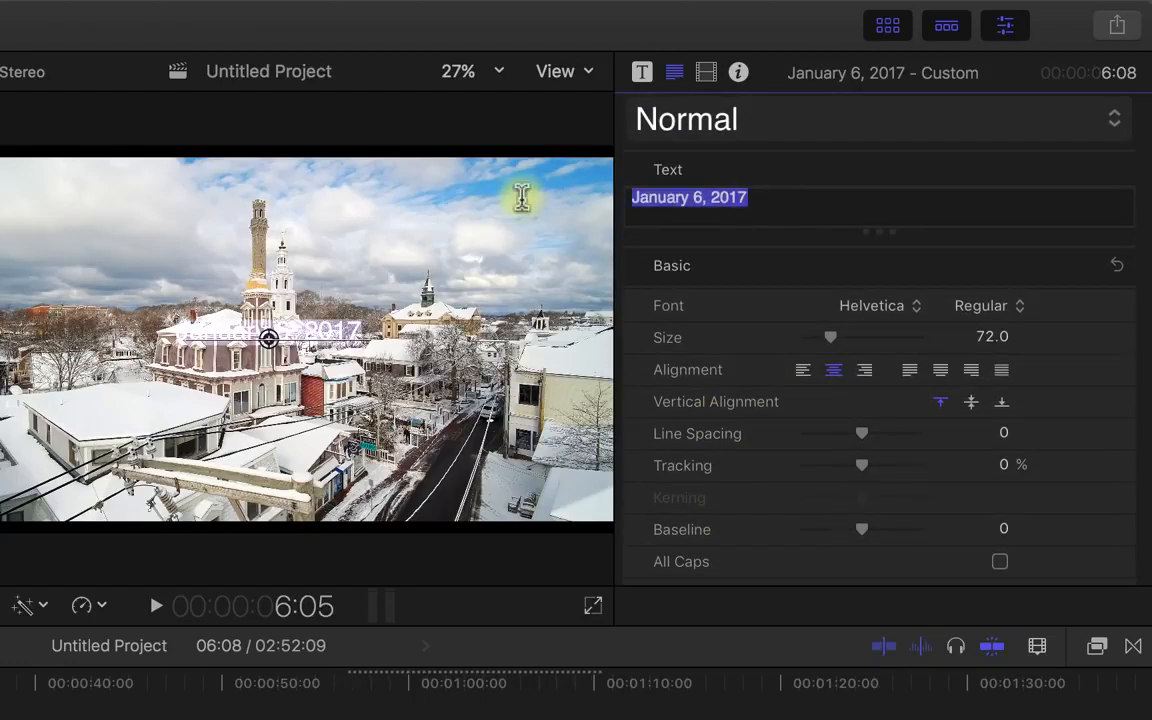
pyautogui.click(882, 310)
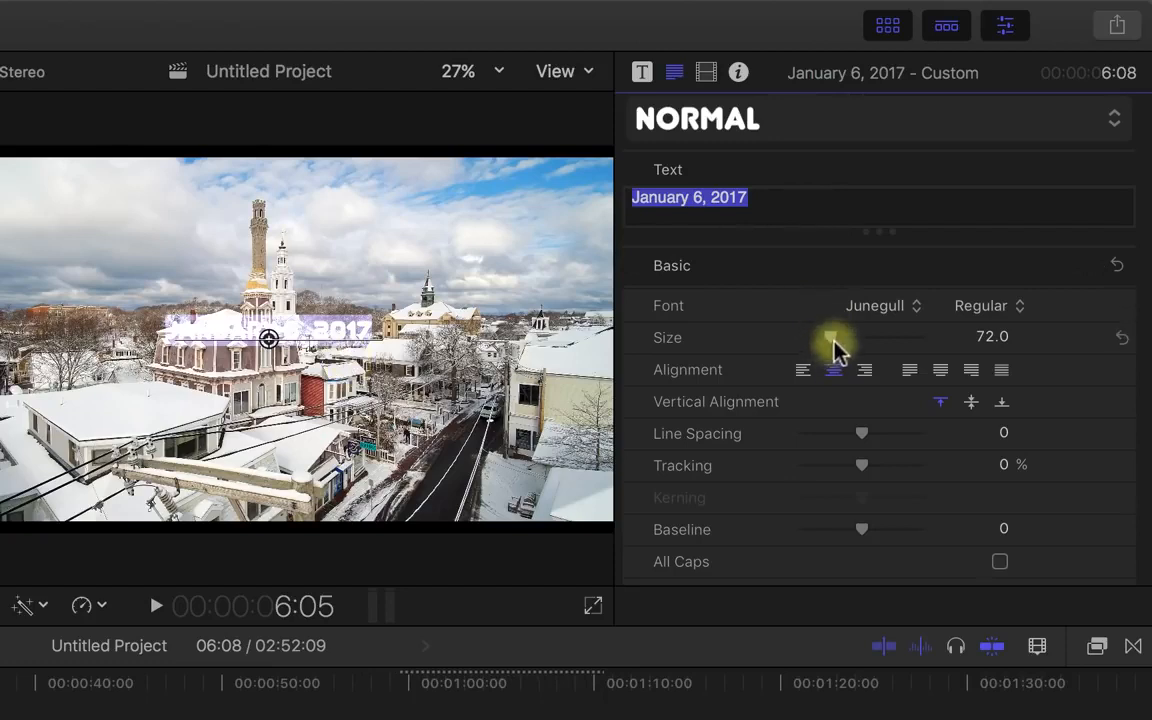
pyautogui.moveTo(838, 342)
pyautogui.mouseDown()
pyautogui.moveTo(872, 348)
pyautogui.moveTo(830, 352)
pyautogui.mouseUp()
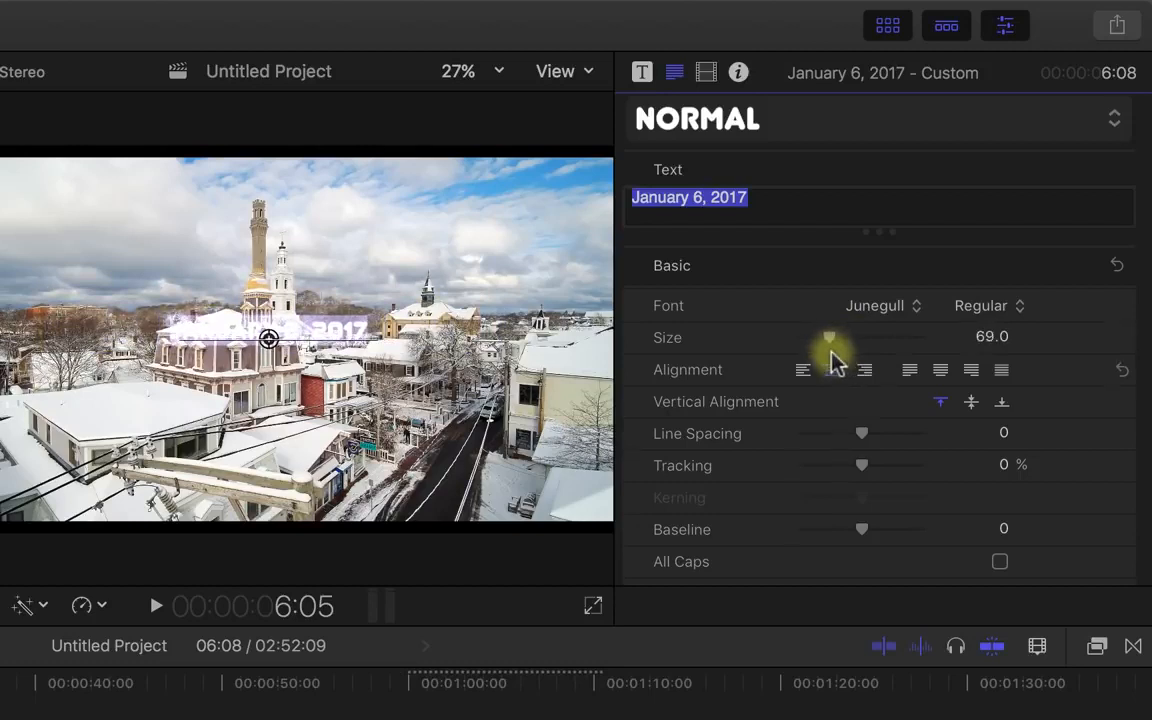
# Step: Reposition the title with Transform so the date sits over the sky in the upper-right part of the picture
pyautogui.scroll(-5, 830, 360)
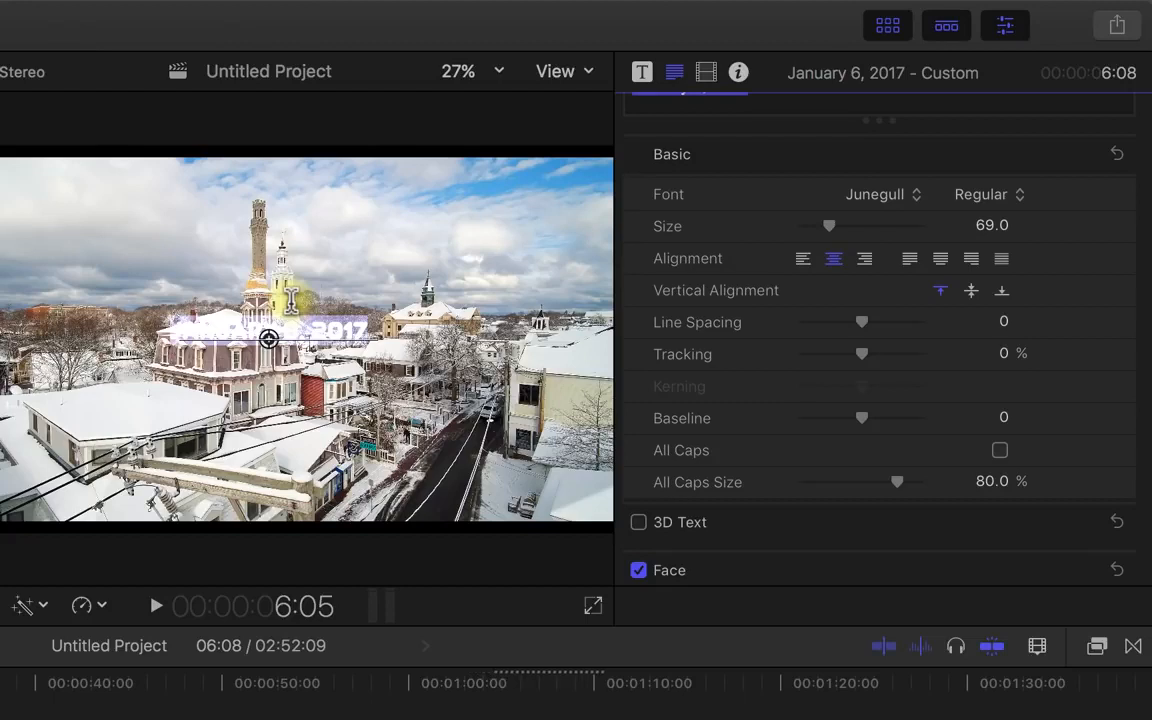
pyautogui.click(290, 302)
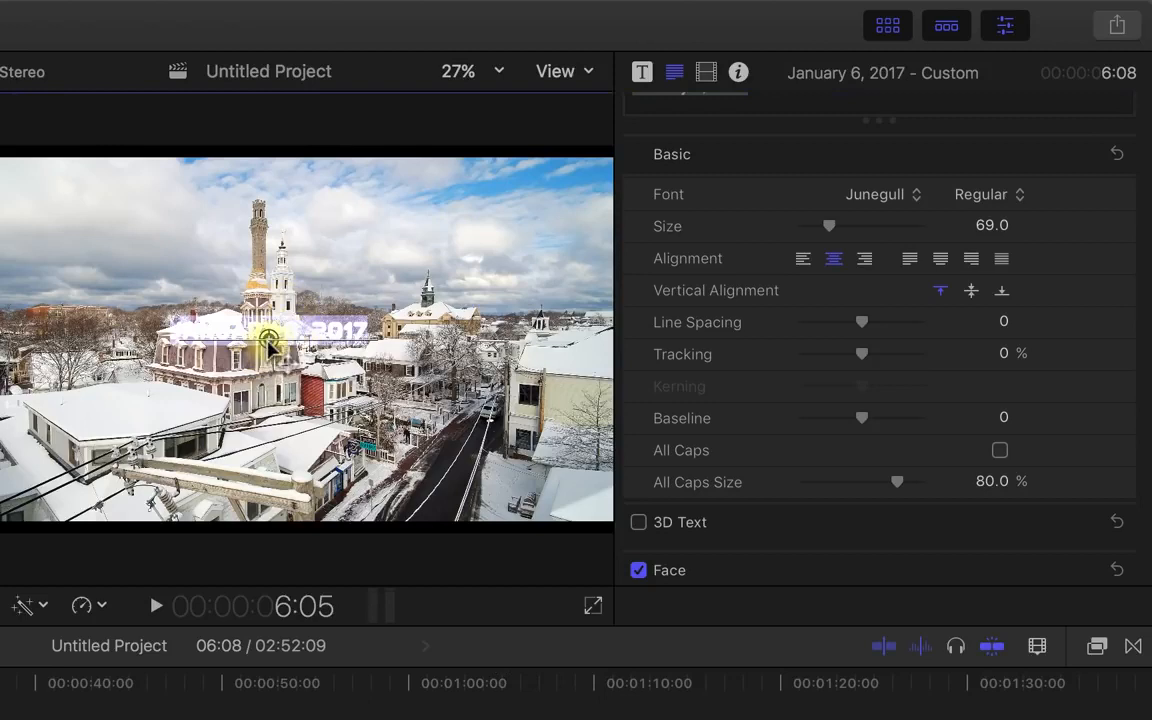
pyautogui.moveTo(270, 345)
pyautogui.mouseDown()
pyautogui.moveTo(488, 207)
pyautogui.moveTo(258, 345)
pyautogui.mouseUp()
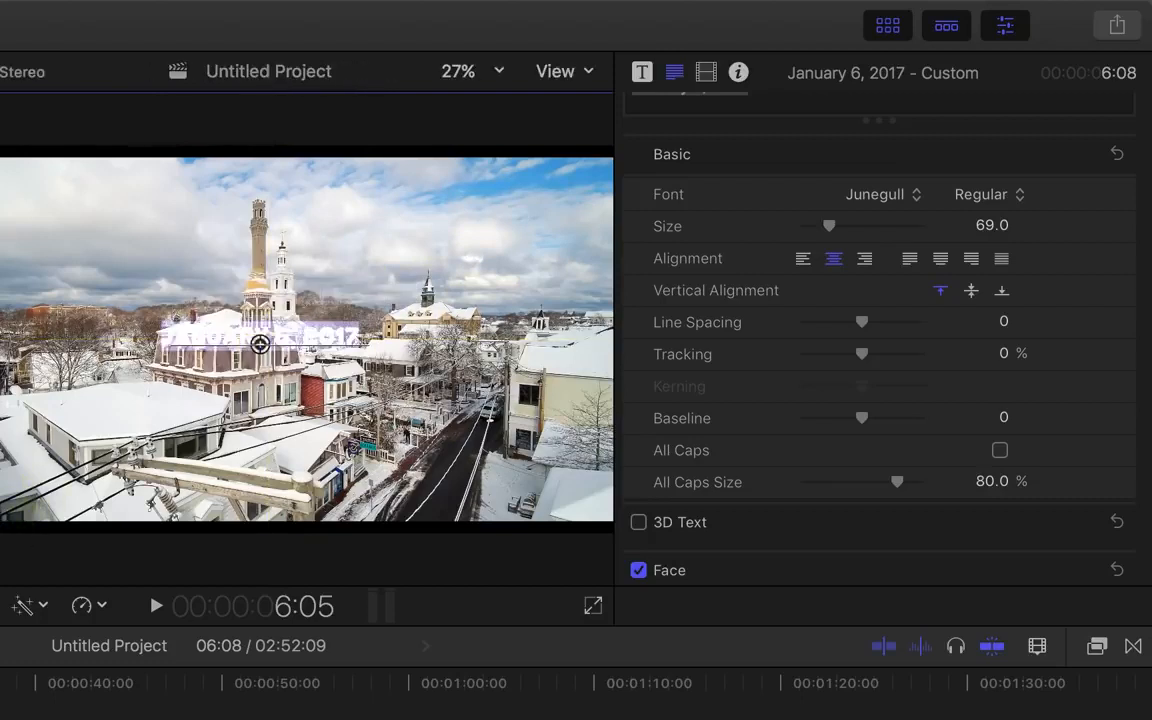
pyautogui.click(2, 606)
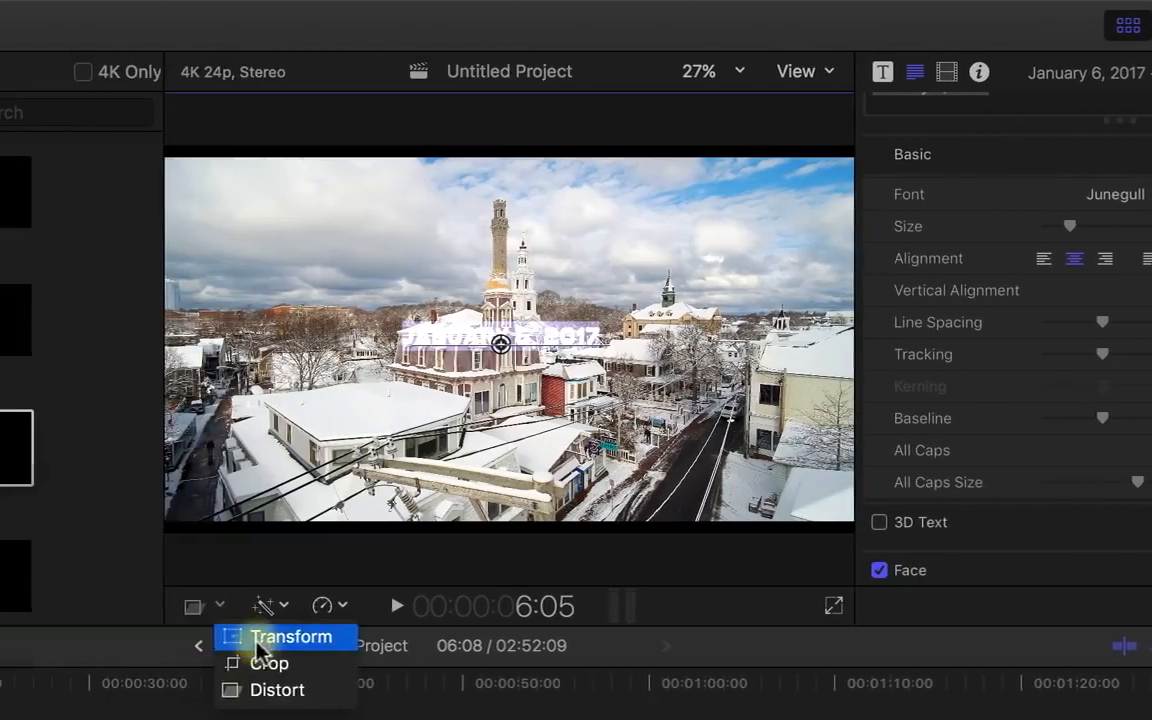
pyautogui.click(18, 639)
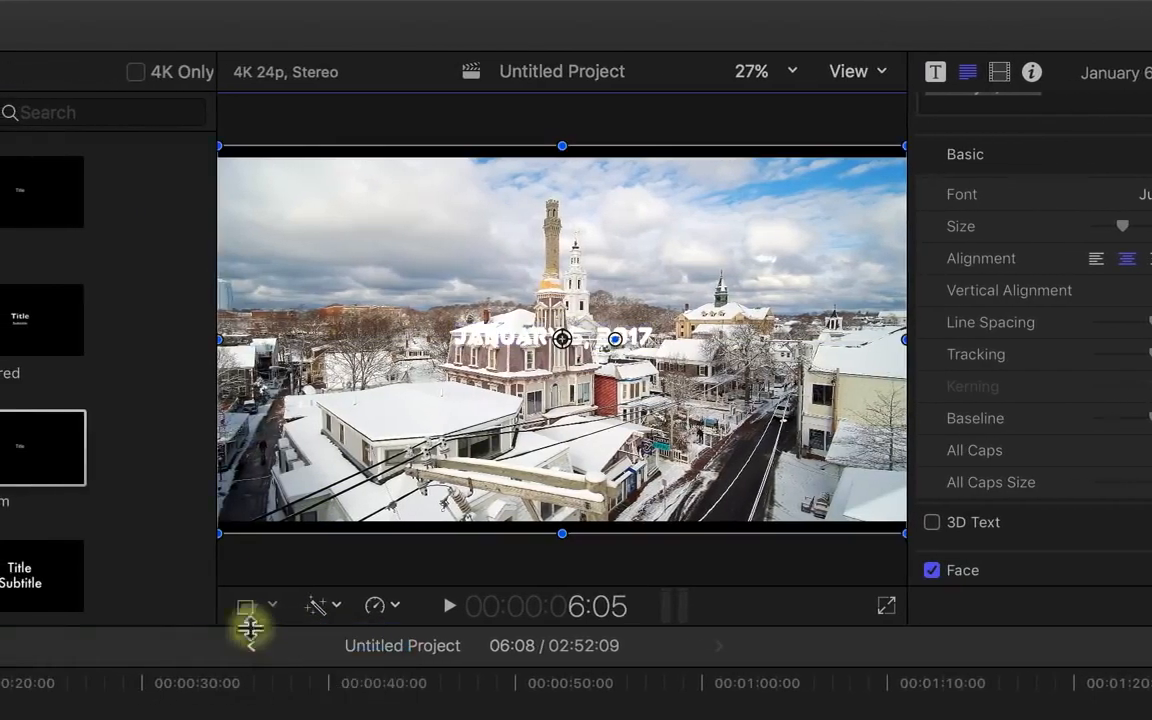
pyautogui.moveTo(442, 437); pyautogui.dragTo(656, 316)
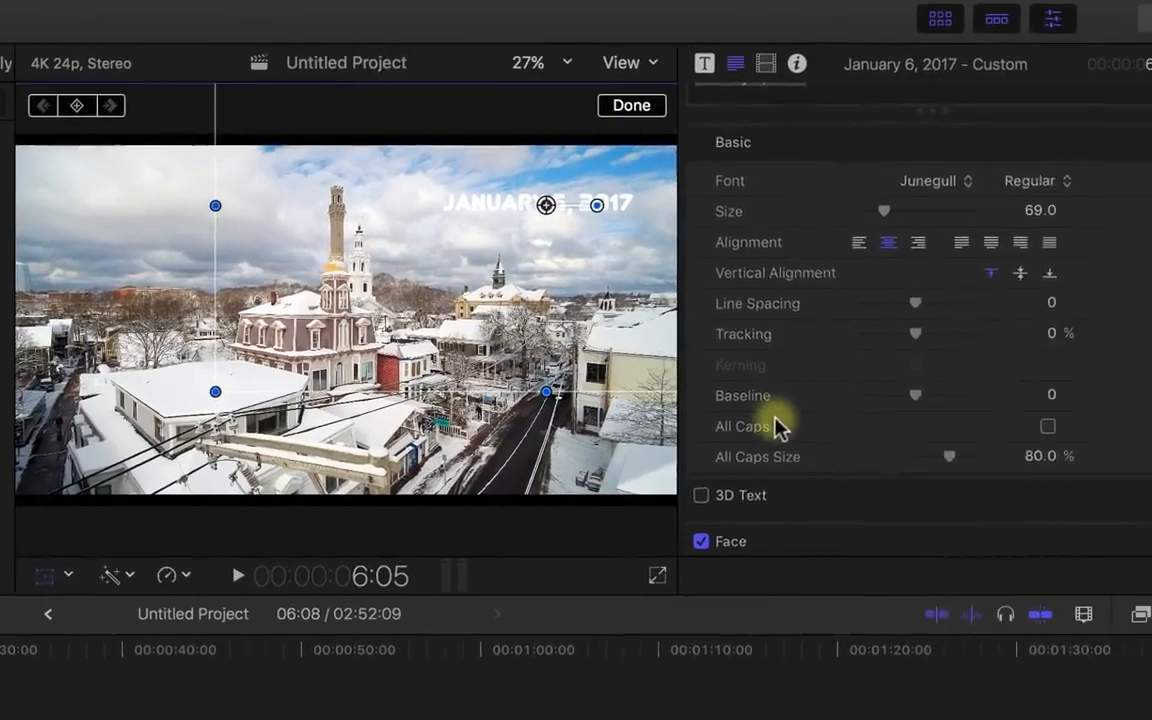
# Step: Try black as the face color of the "January 6, 2017" title text and return it to white
pyautogui.scroll(-2, 1017, 455)
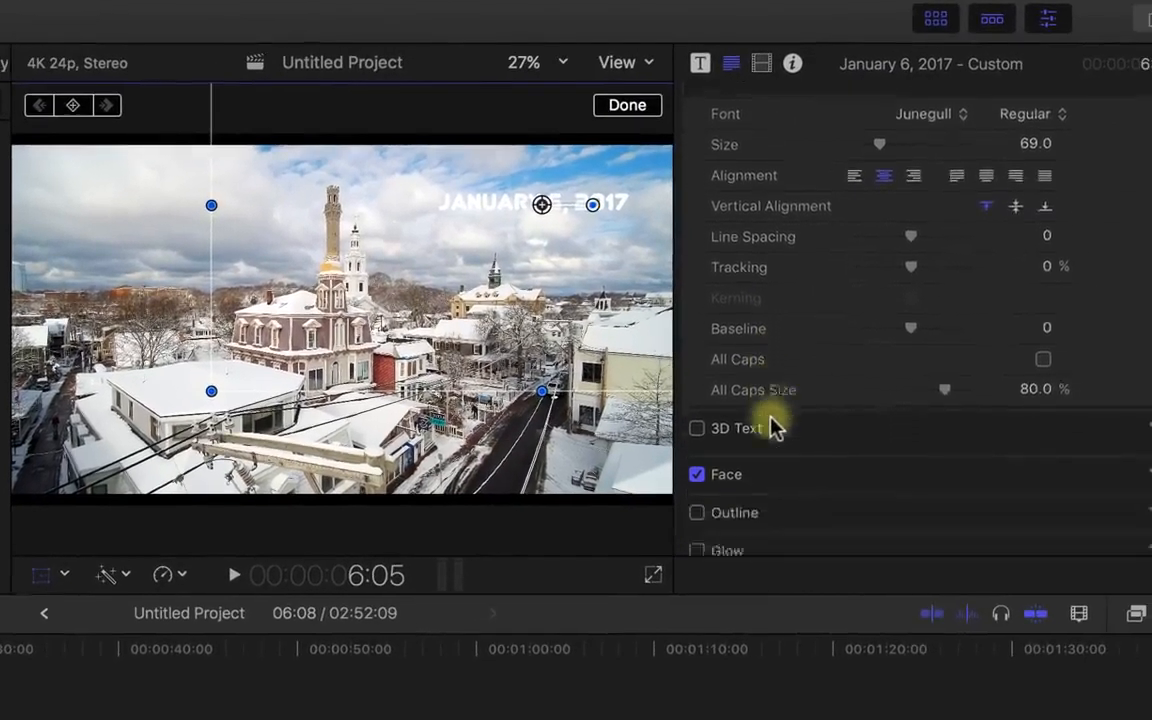
pyautogui.scroll(-2, 773, 428)
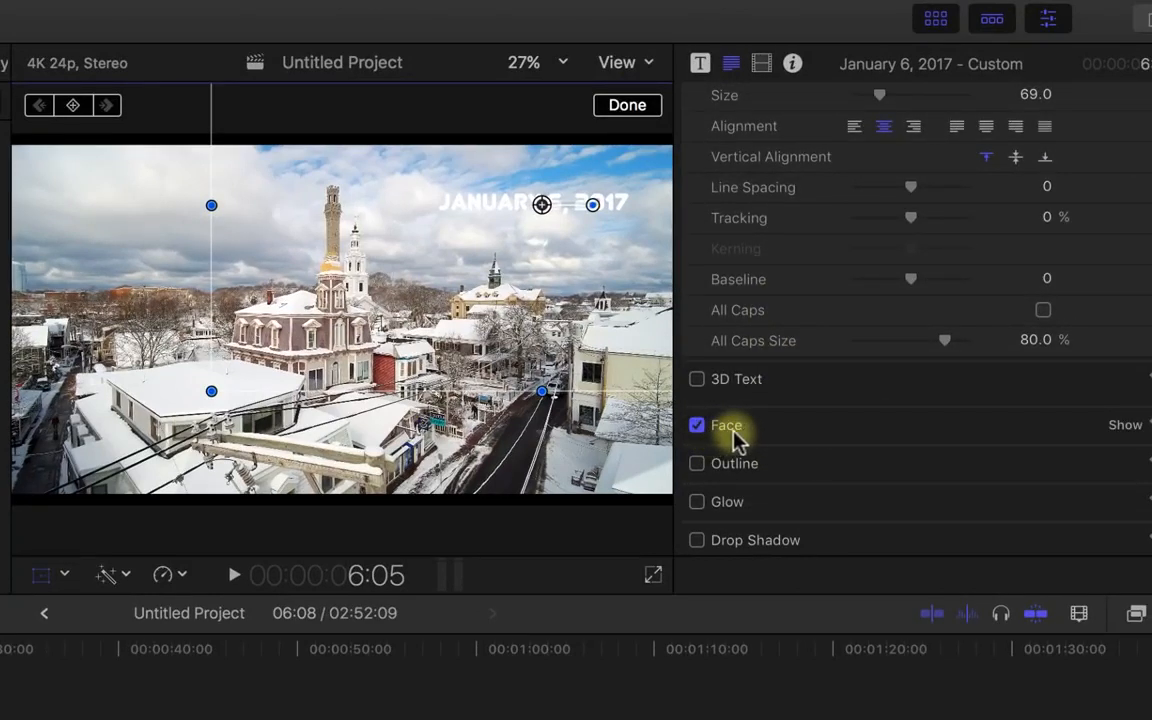
pyautogui.moveTo(1098, 419)
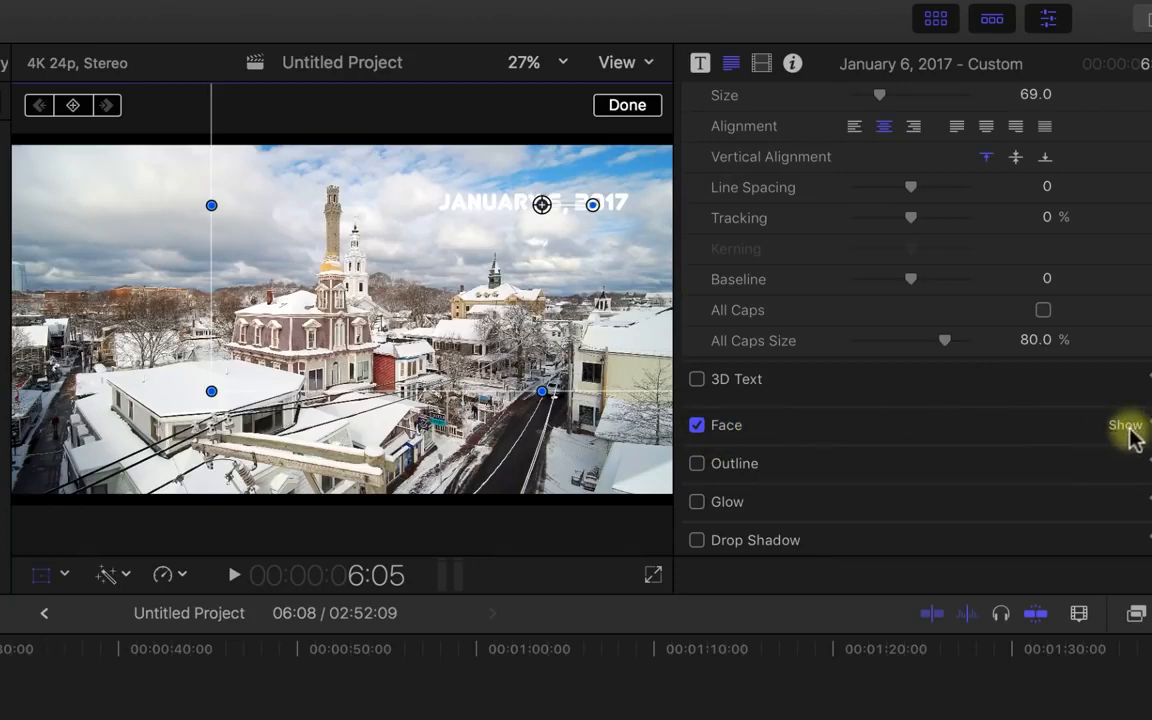
pyautogui.click(1126, 426)
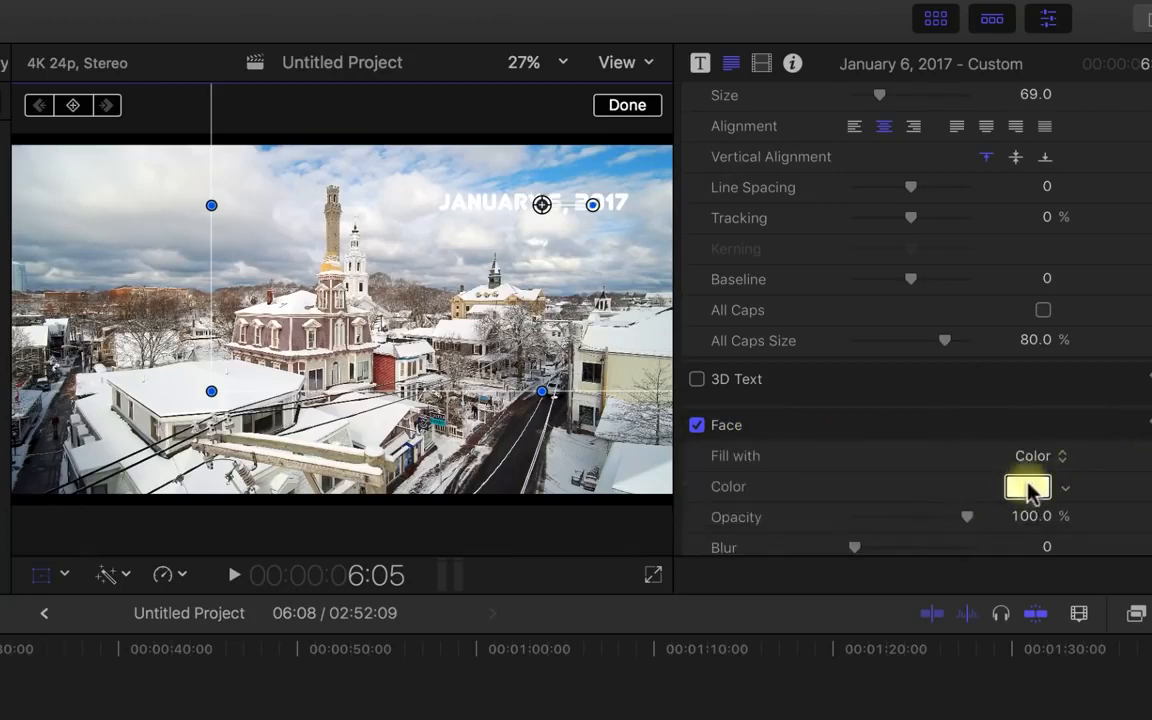
pyautogui.click(1028, 488)
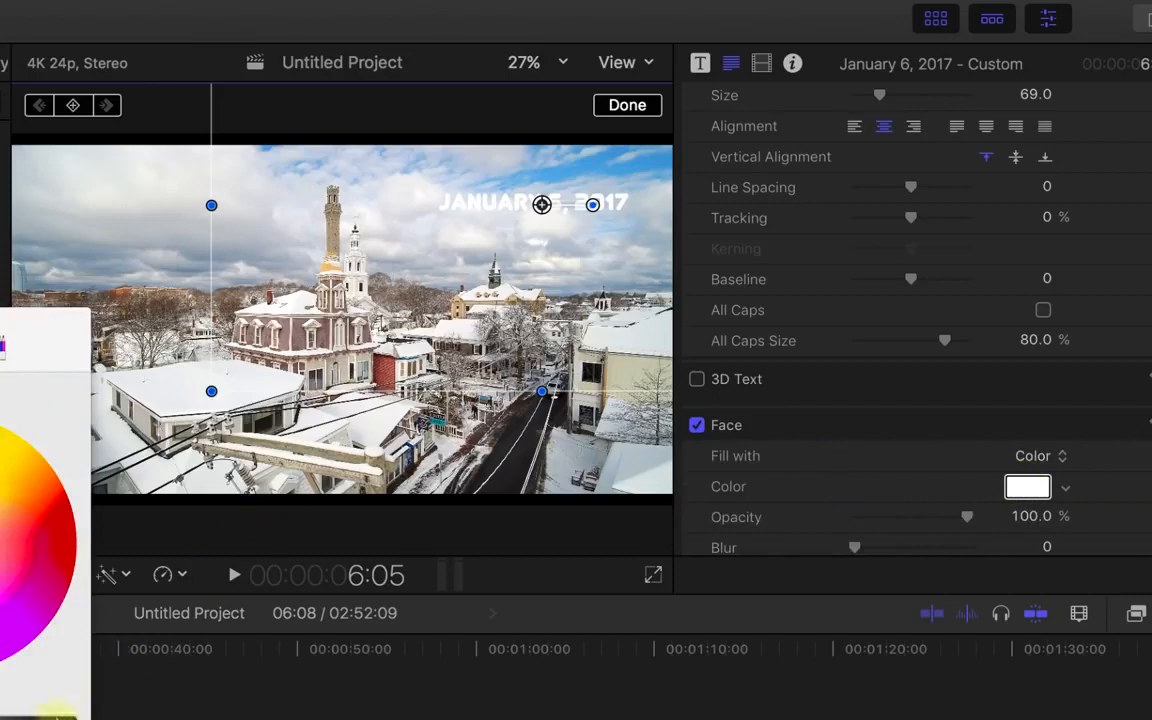
pyautogui.moveTo(58, 712); pyautogui.dragTo(94, 713)
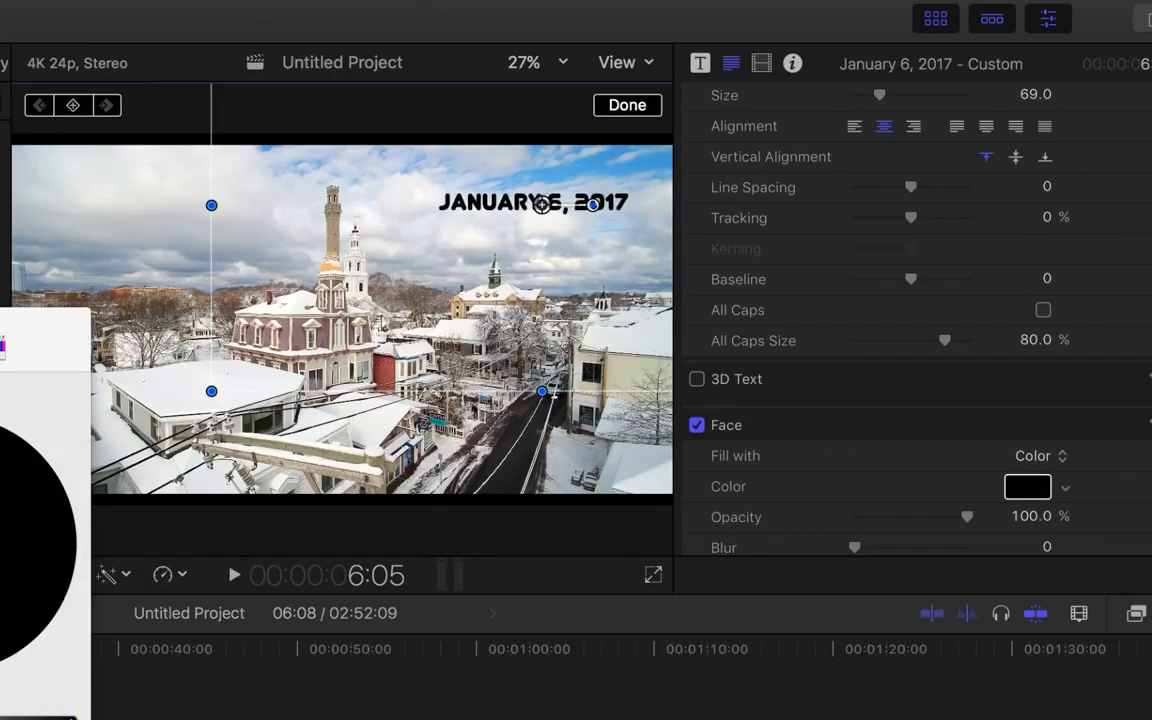
pyautogui.moveTo(2, 318); pyautogui.dragTo(8, 256)
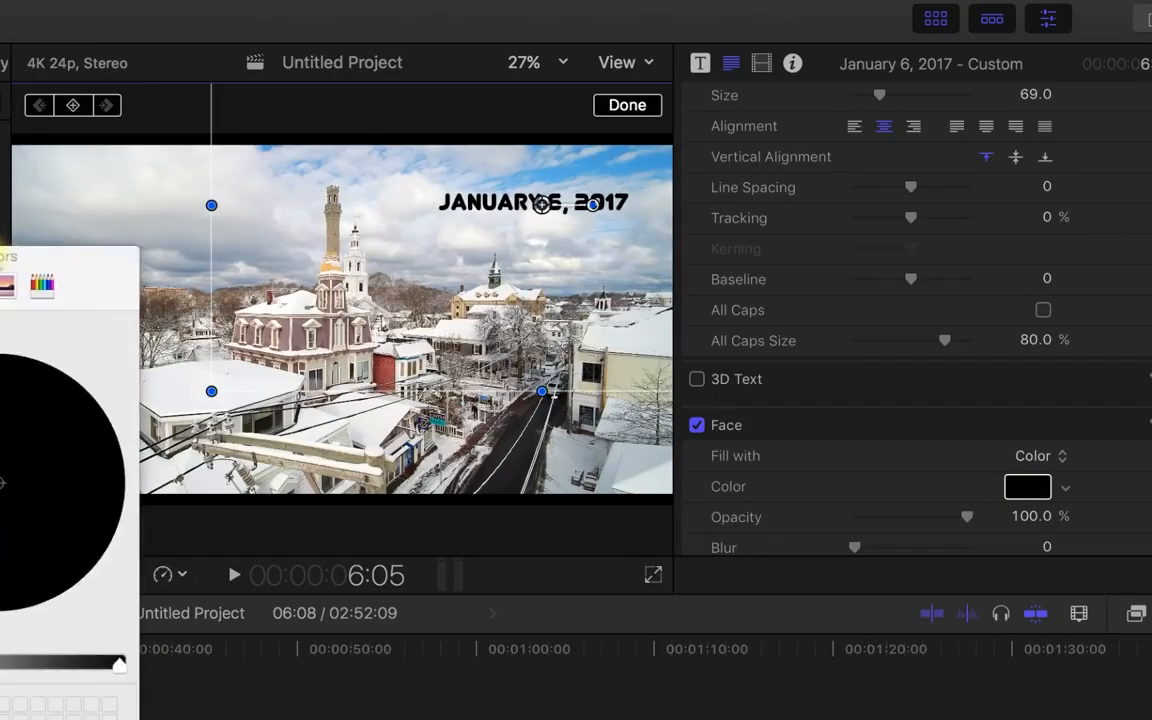
pyautogui.click(2, 662)
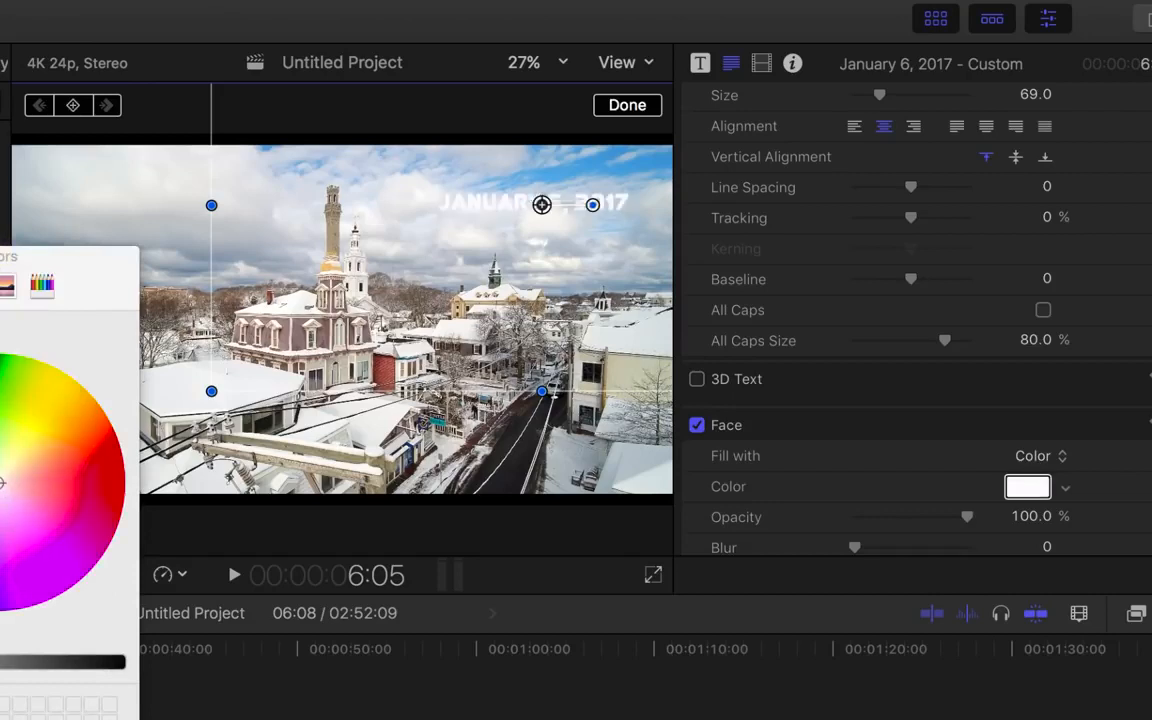
pyautogui.click(0, 256)
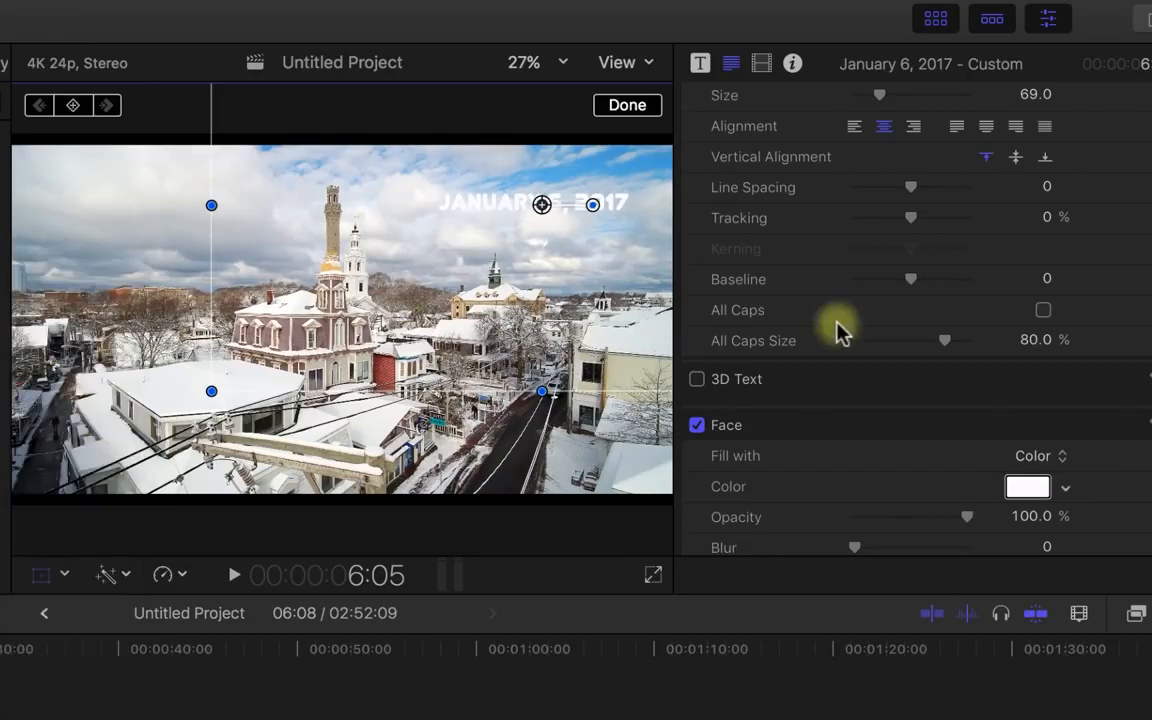
# Step: Enable a drop shadow on the "January 6, 2017" title text and set its distance to 11
pyautogui.scroll(-2, 837, 321)
pyautogui.scroll(-2, 837, 330)
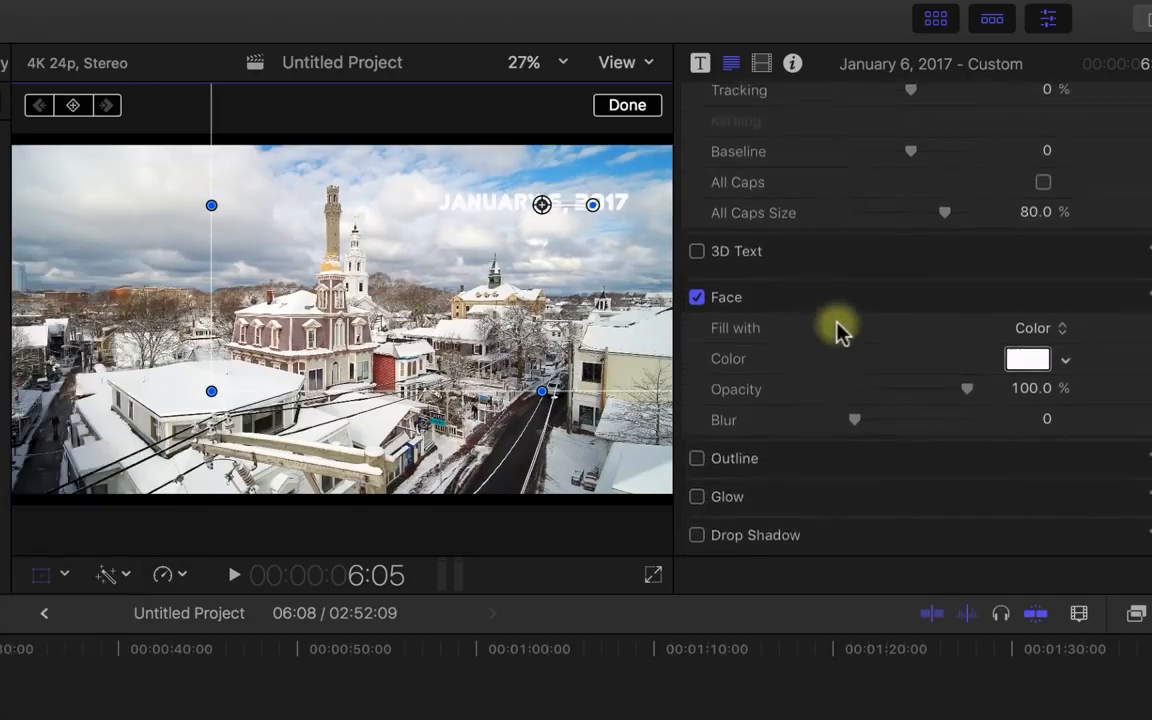
pyautogui.click(696, 541)
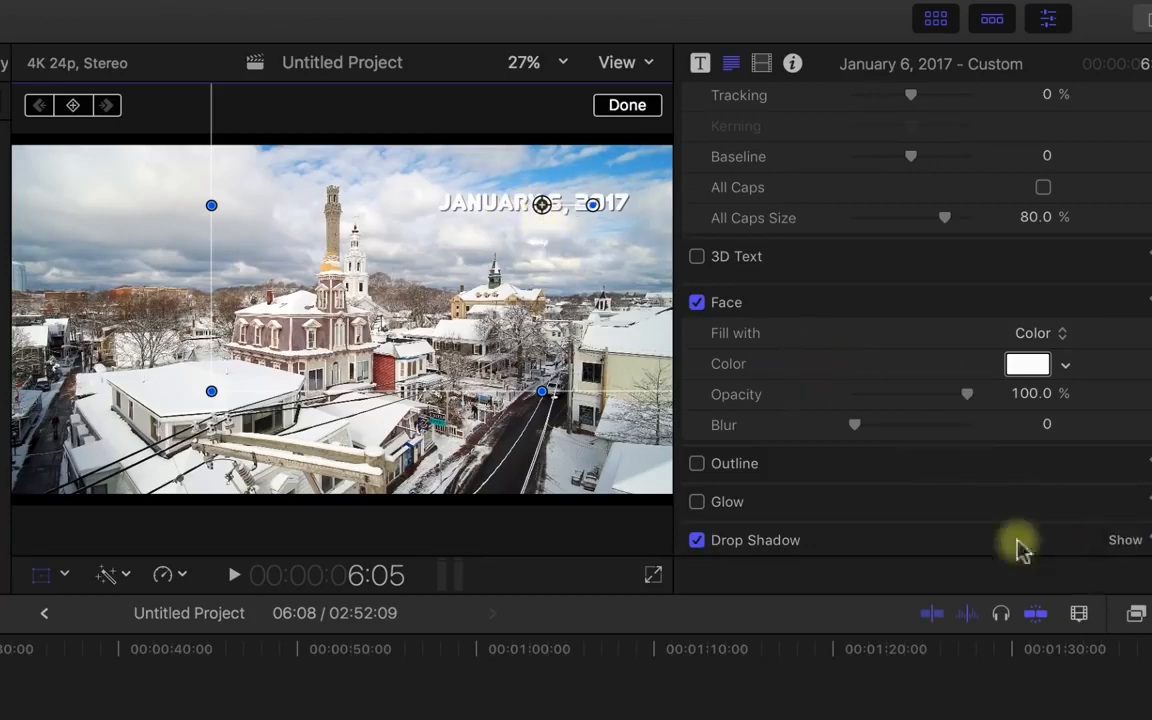
pyautogui.click(1122, 541)
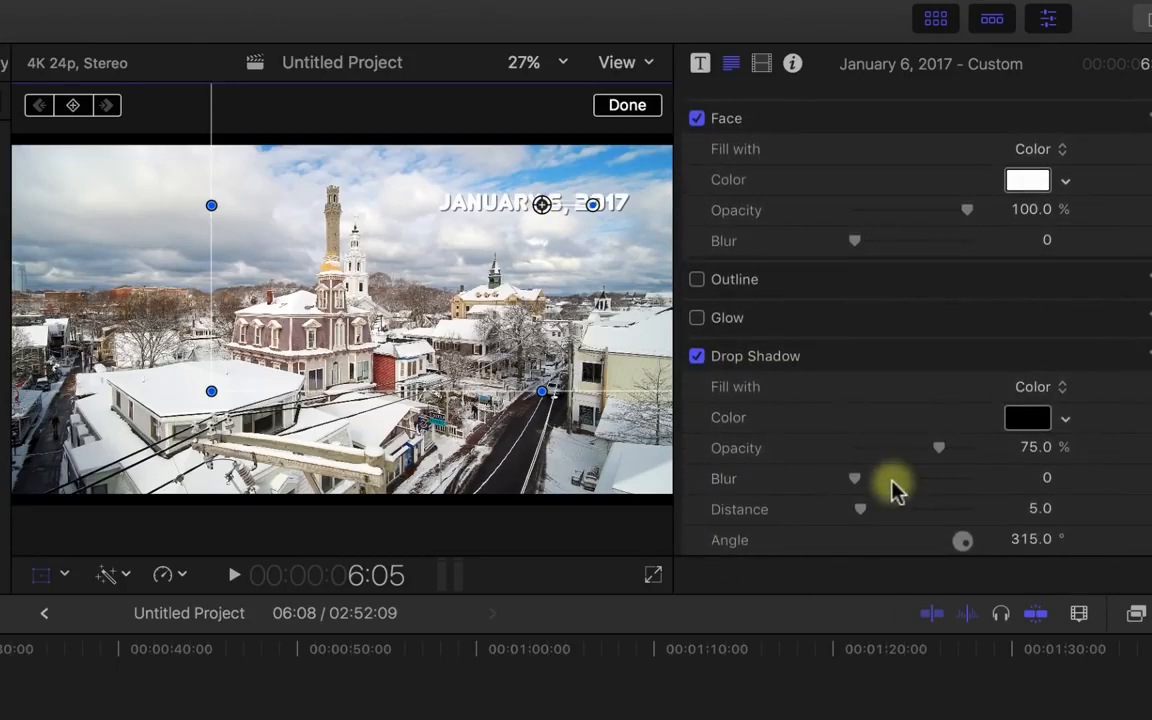
pyautogui.moveTo(864, 513)
pyautogui.mouseDown()
pyautogui.moveTo(913, 509)
pyautogui.moveTo(866, 517)
pyautogui.mouseUp()
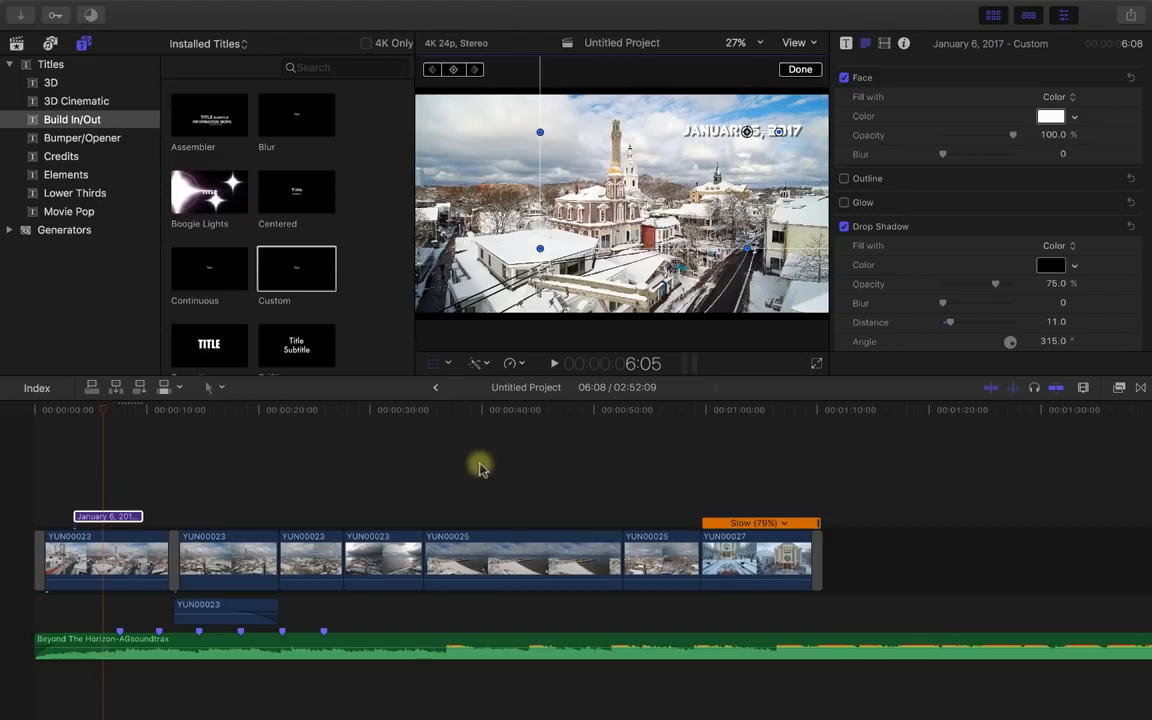
# Step: Insert the Four Corners title from the Build In/Out category between the third and fourth YUN00023 clips in the main storyline
pyautogui.click(278, 254)
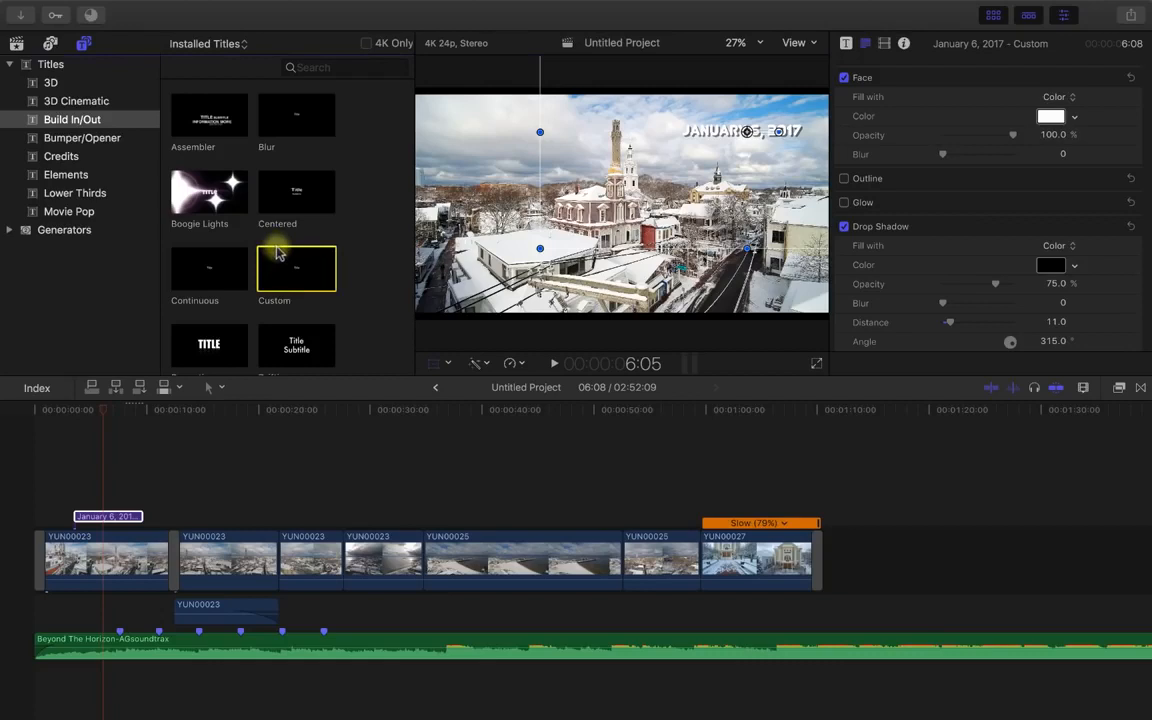
pyautogui.scroll(-10, 278, 254)
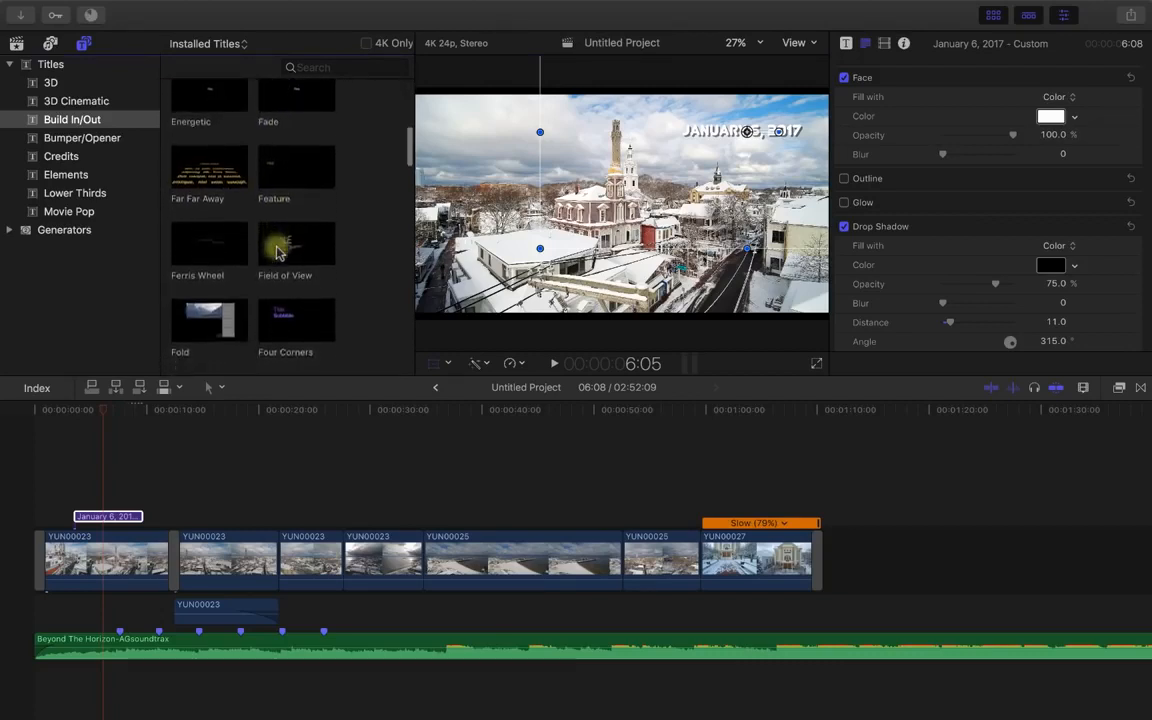
pyautogui.scroll(-5, 278, 254)
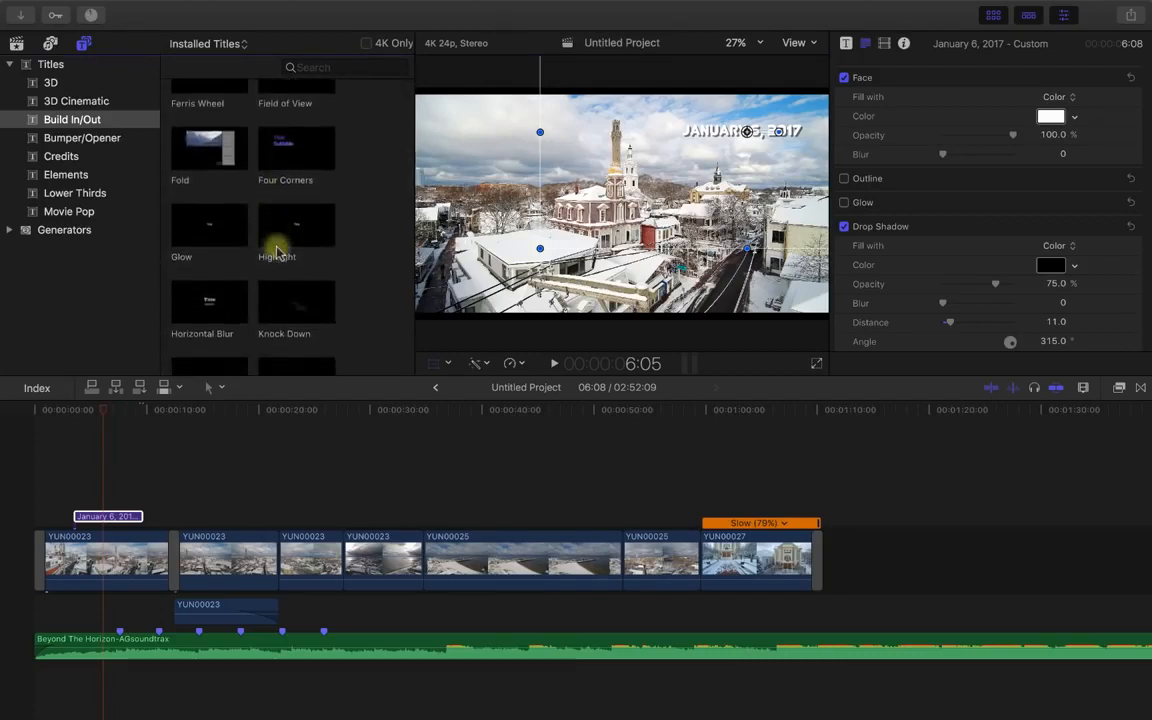
pyautogui.scroll(2, 278, 250)
pyautogui.click(278, 210)
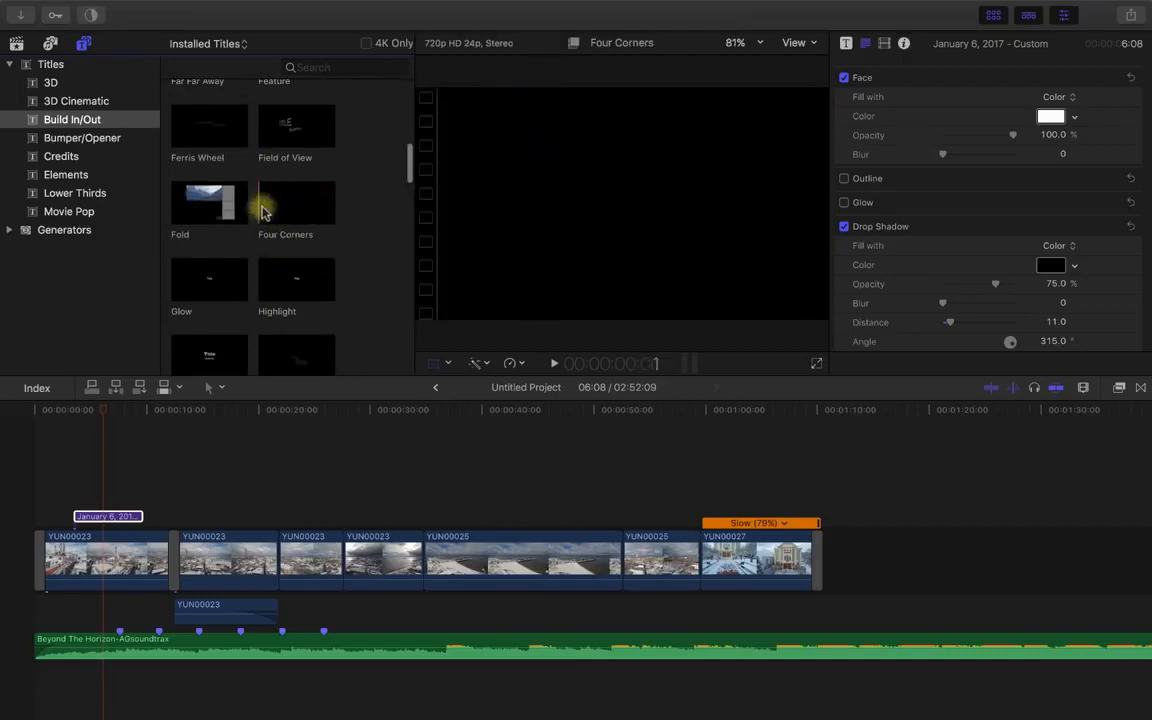
pyautogui.click(290, 209)
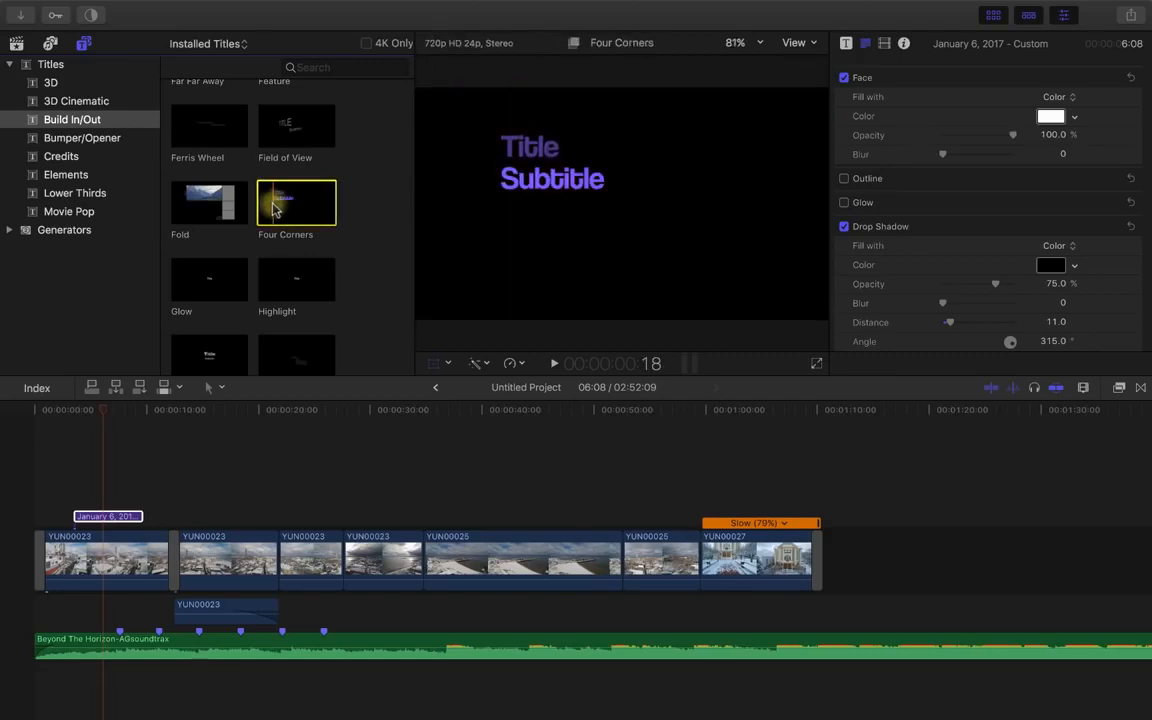
pyautogui.moveTo(275, 208); pyautogui.dragTo(350, 556)
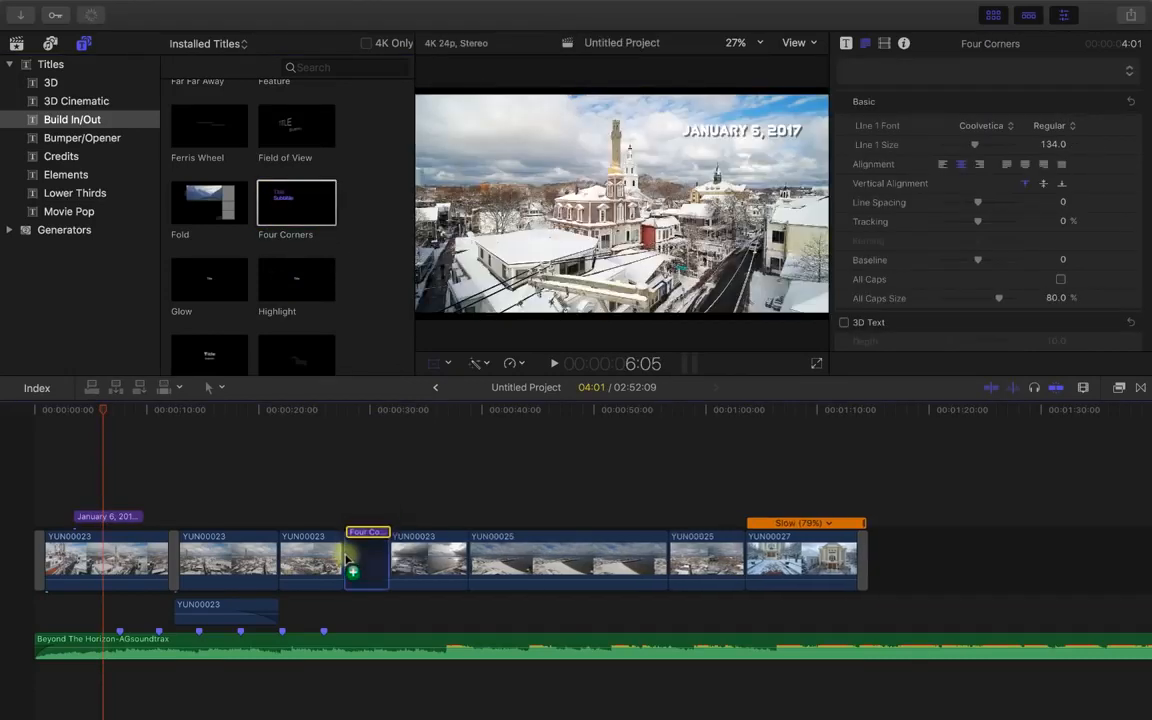
# Step: Play back the Four Corners title on its black background and undo its insertion into the storyline
pyautogui.click(353, 420)
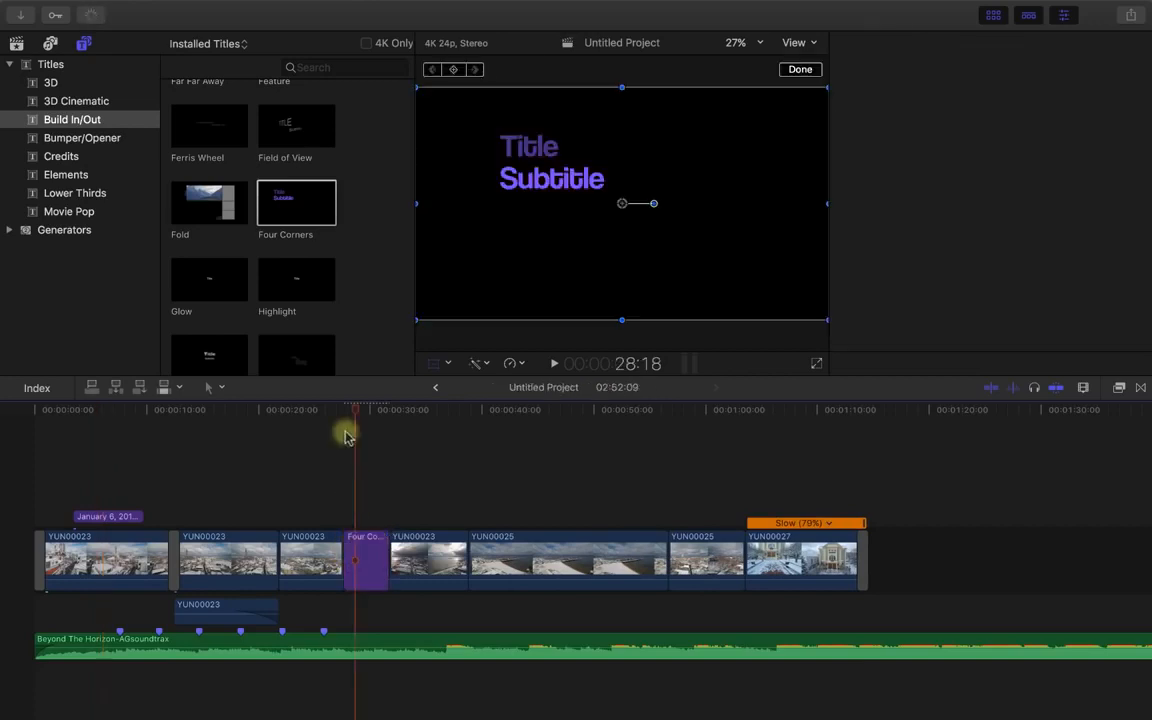
pyautogui.click(353, 418)
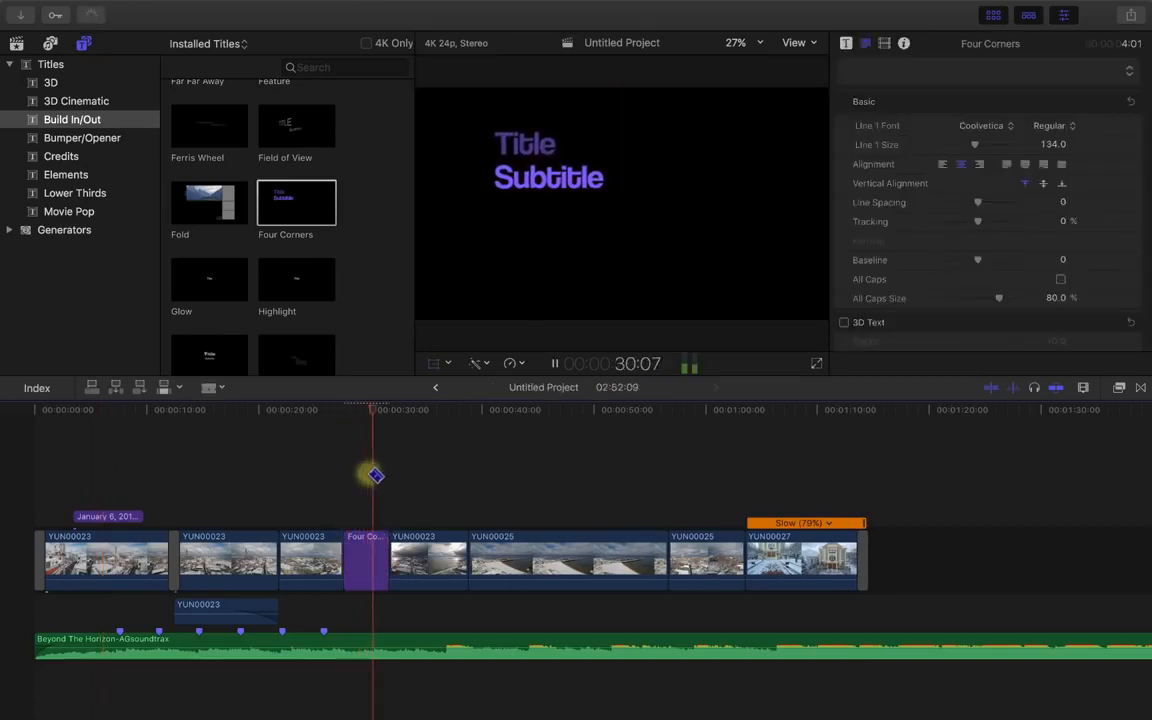
pyautogui.press('space')
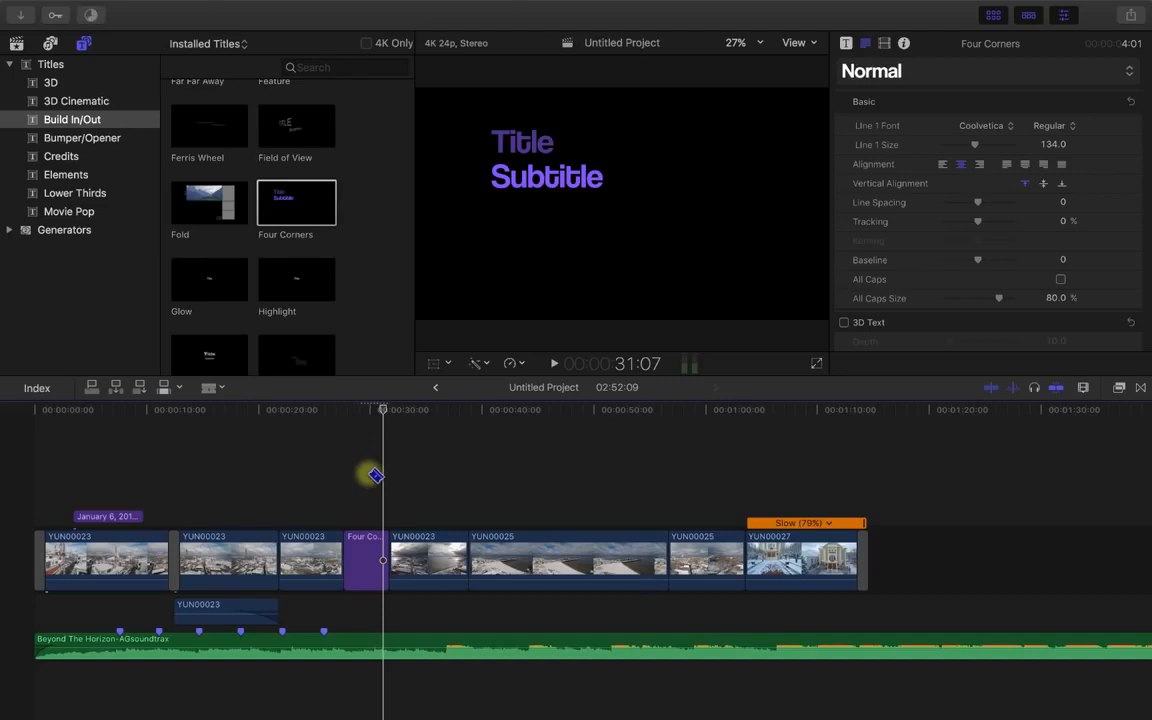
pyautogui.press('super+z')
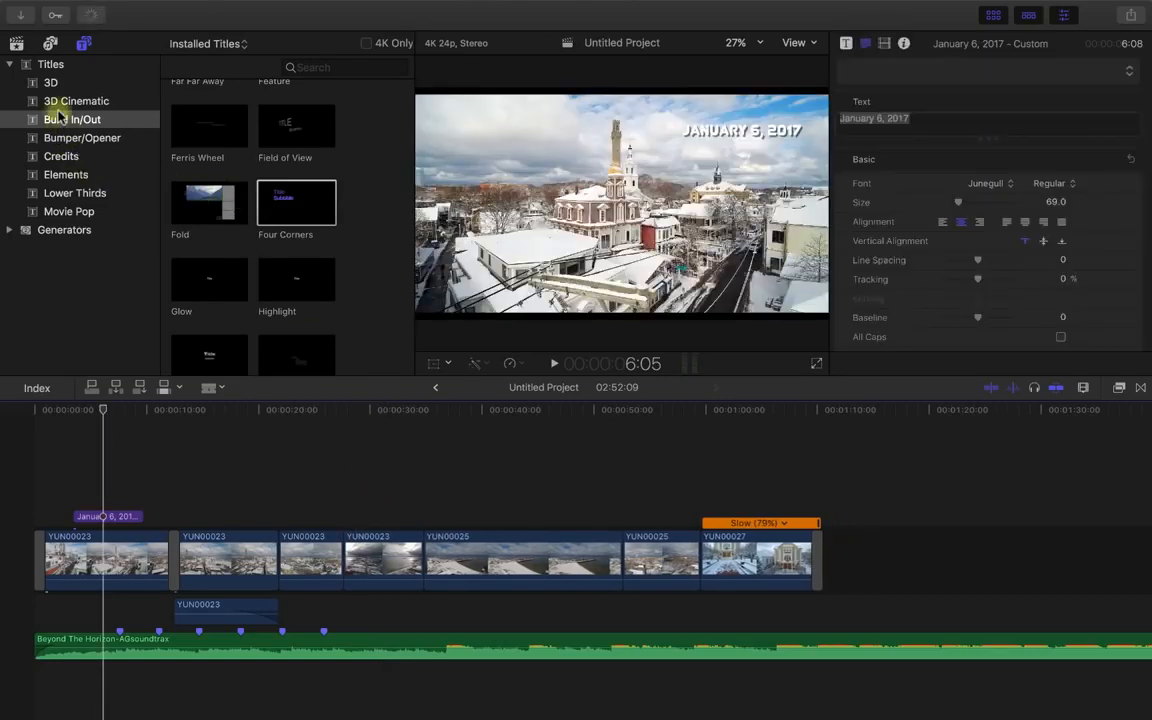
# Step: Examine the first backgrounds among the installed generators, such as Clouds, Custom and Gradient
pyautogui.click(62, 231)
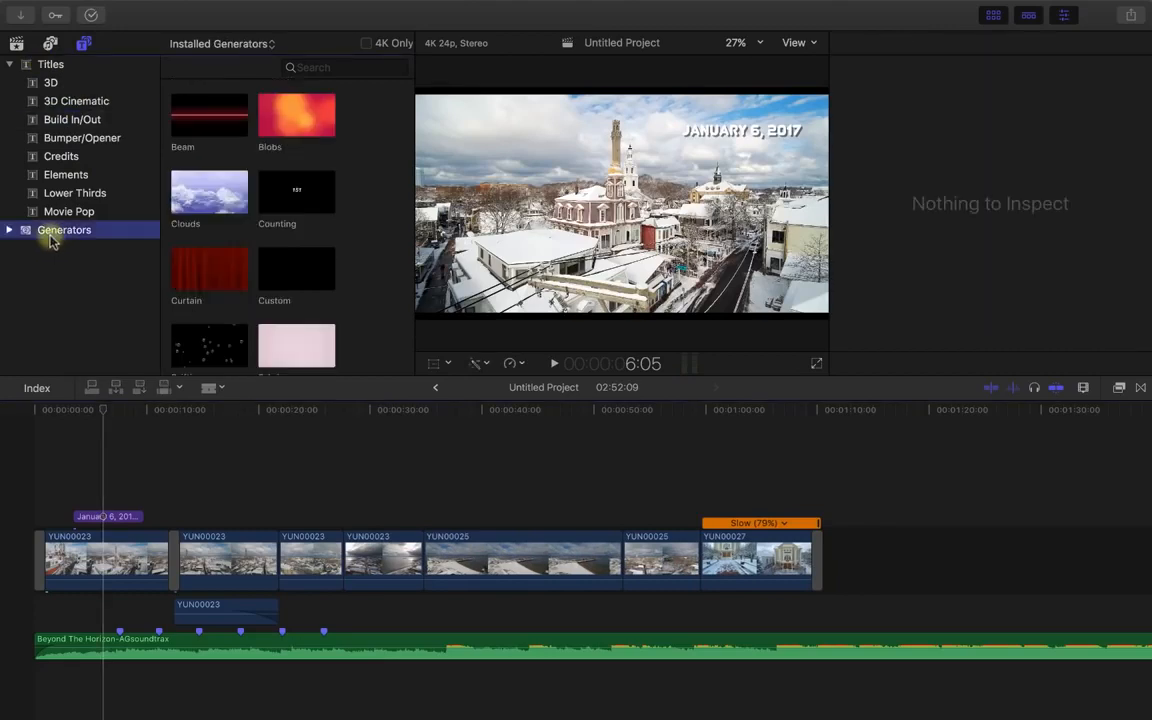
pyautogui.scroll(-3, 231, 229)
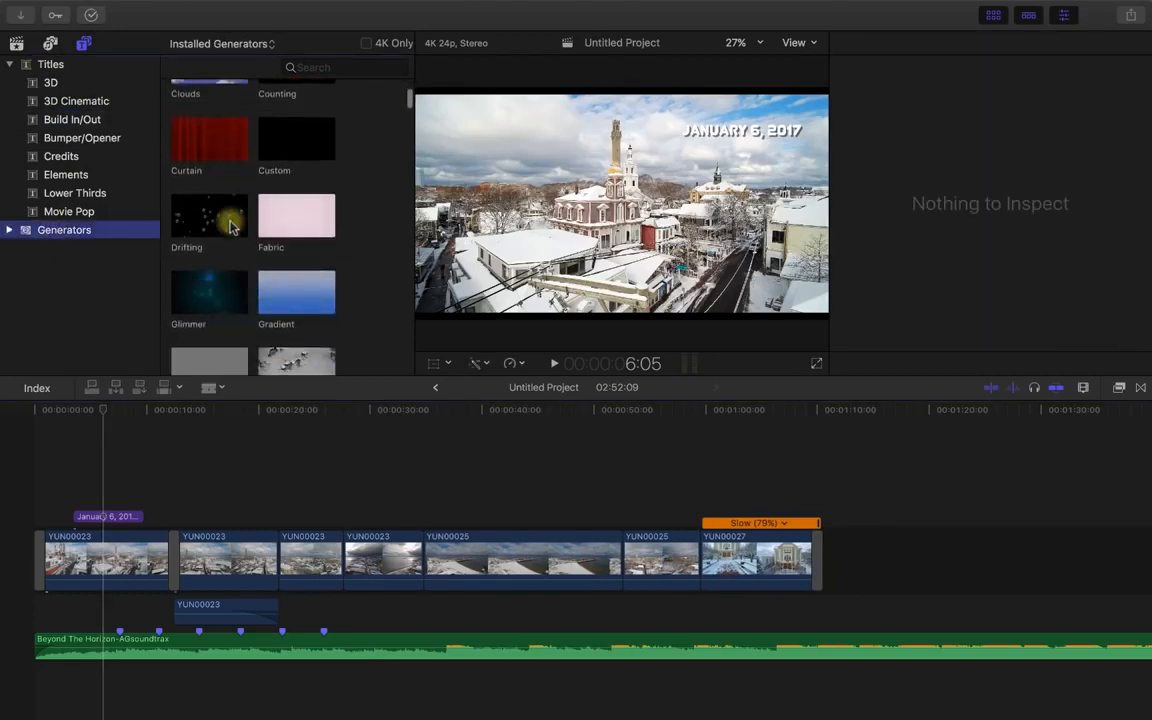
pyautogui.scroll(3, 231, 229)
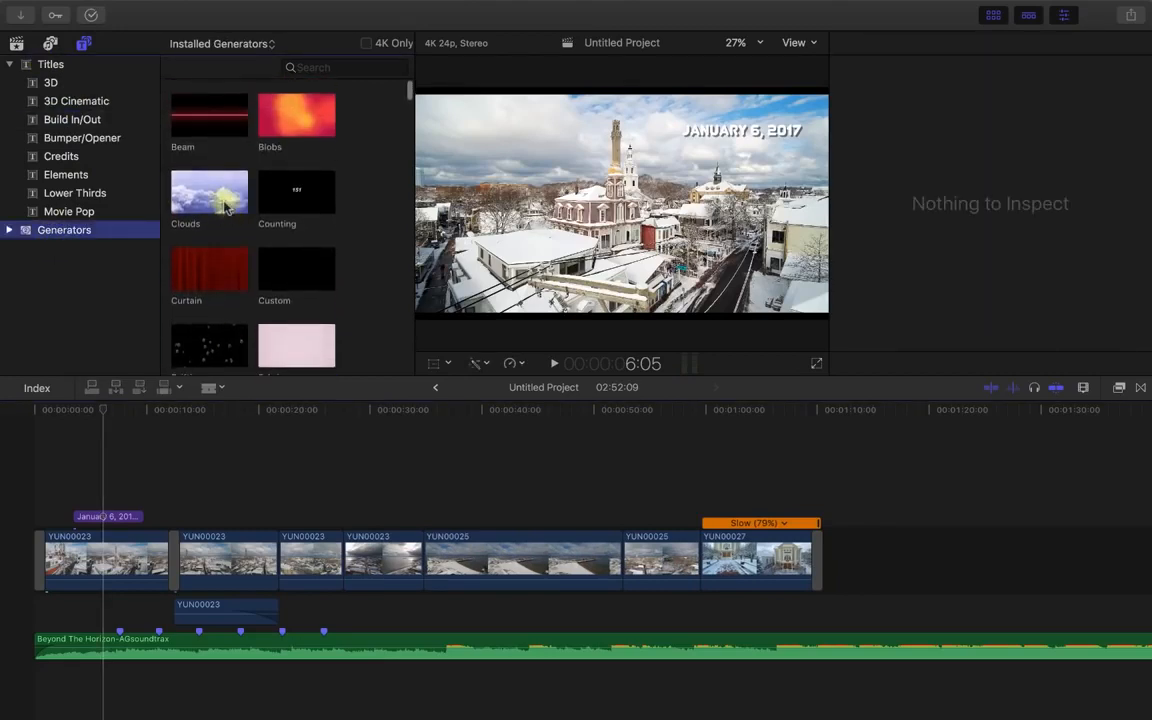
pyautogui.click(205, 200)
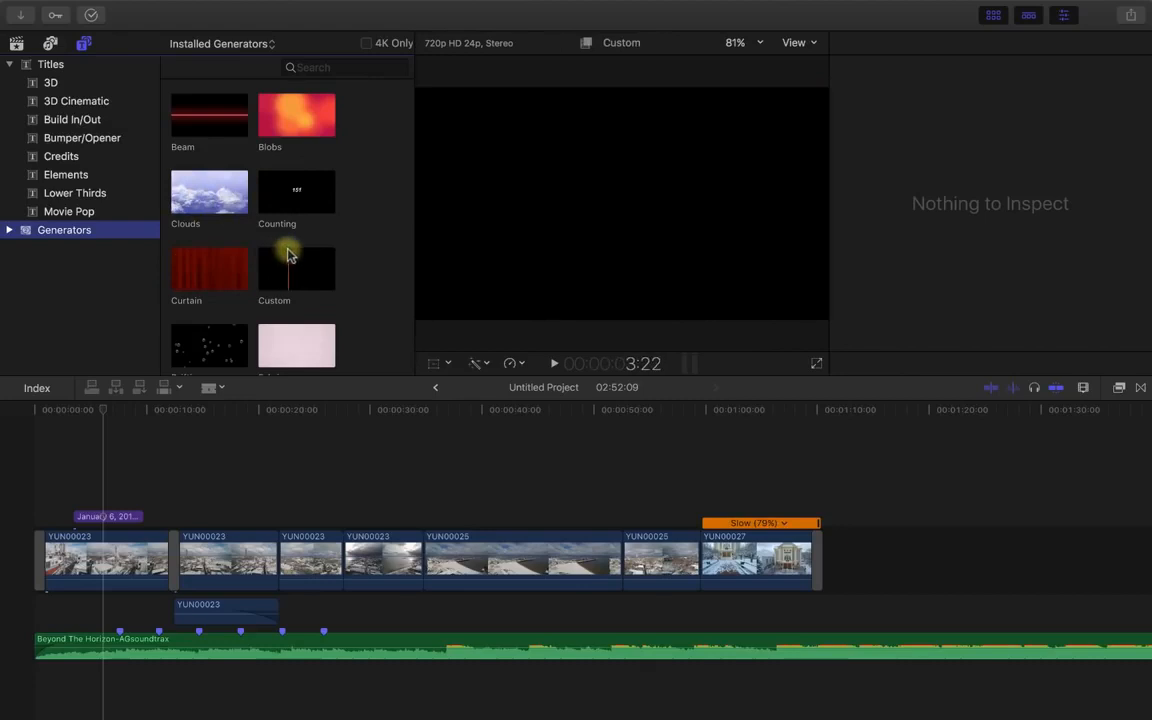
pyautogui.scroll(-3, 288, 256)
pyautogui.scroll(-3, 288, 256)
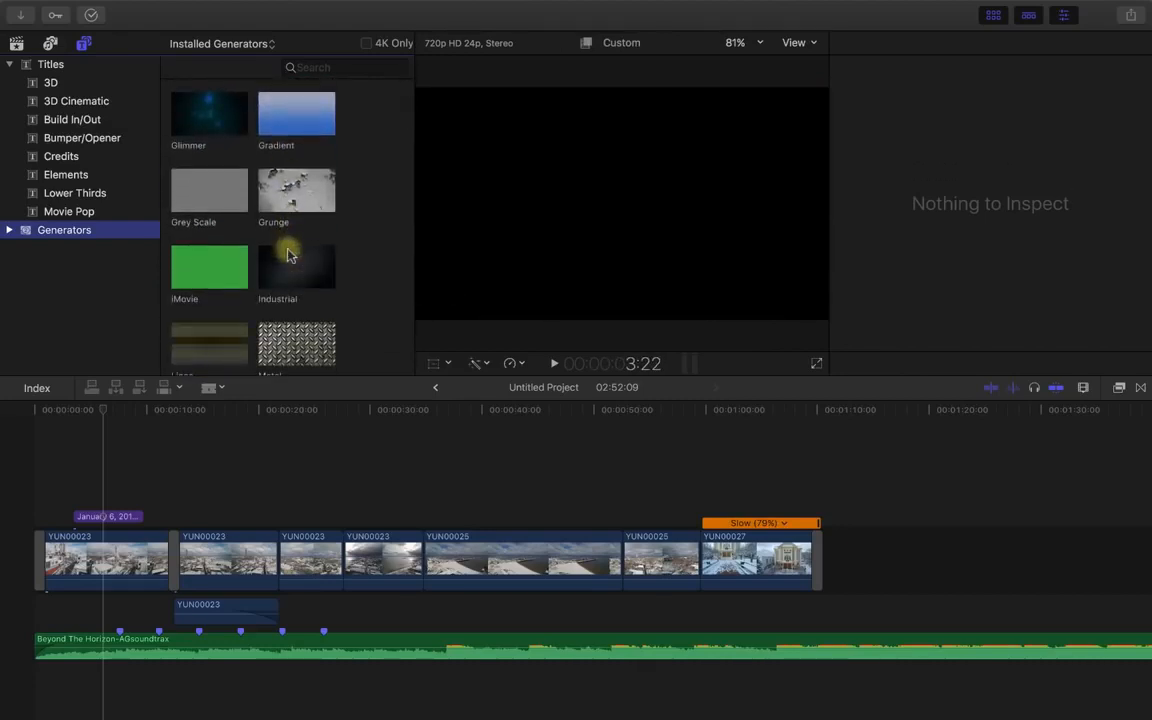
pyautogui.scroll(5, 288, 256)
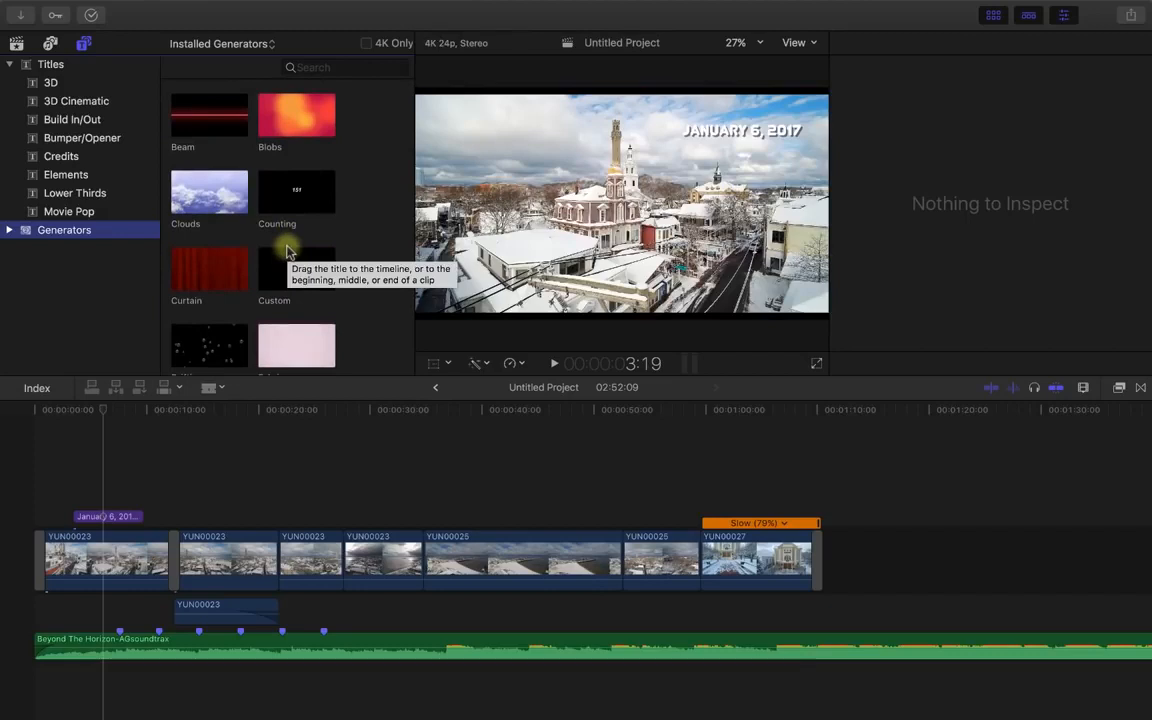
# Step: Preview the Underwater and Vivid generators and look through the remaining generator groups
pyautogui.scroll(-10, 288, 252)
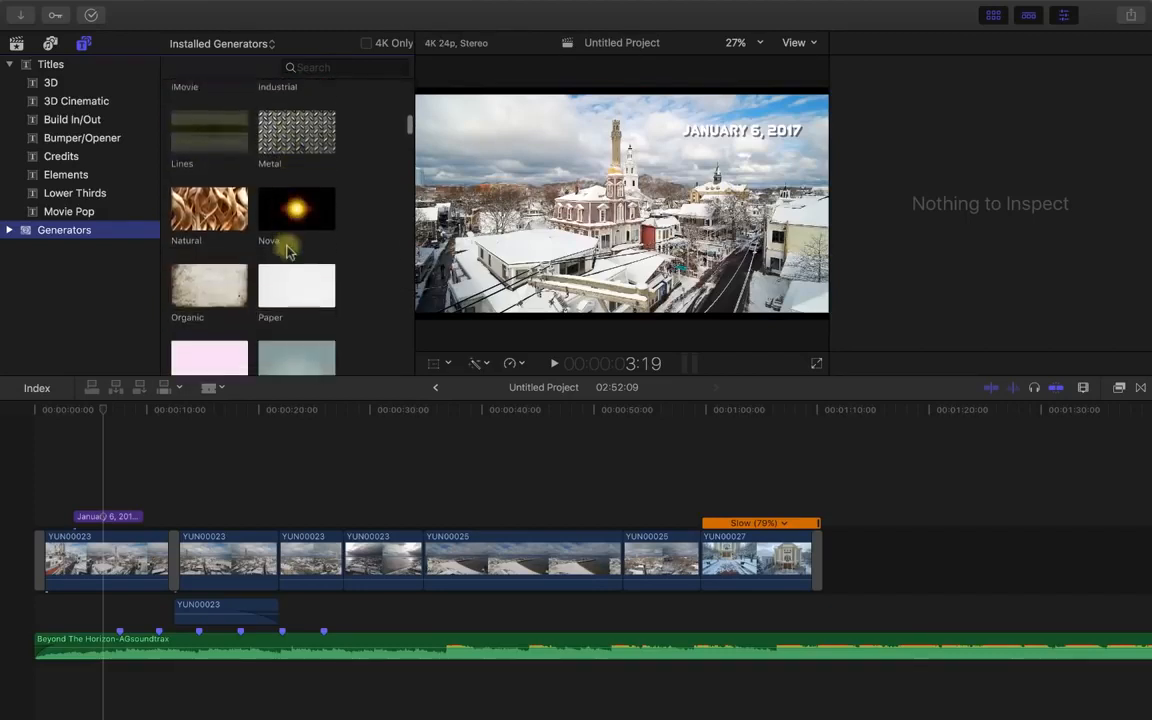
pyautogui.scroll(-4, 288, 250)
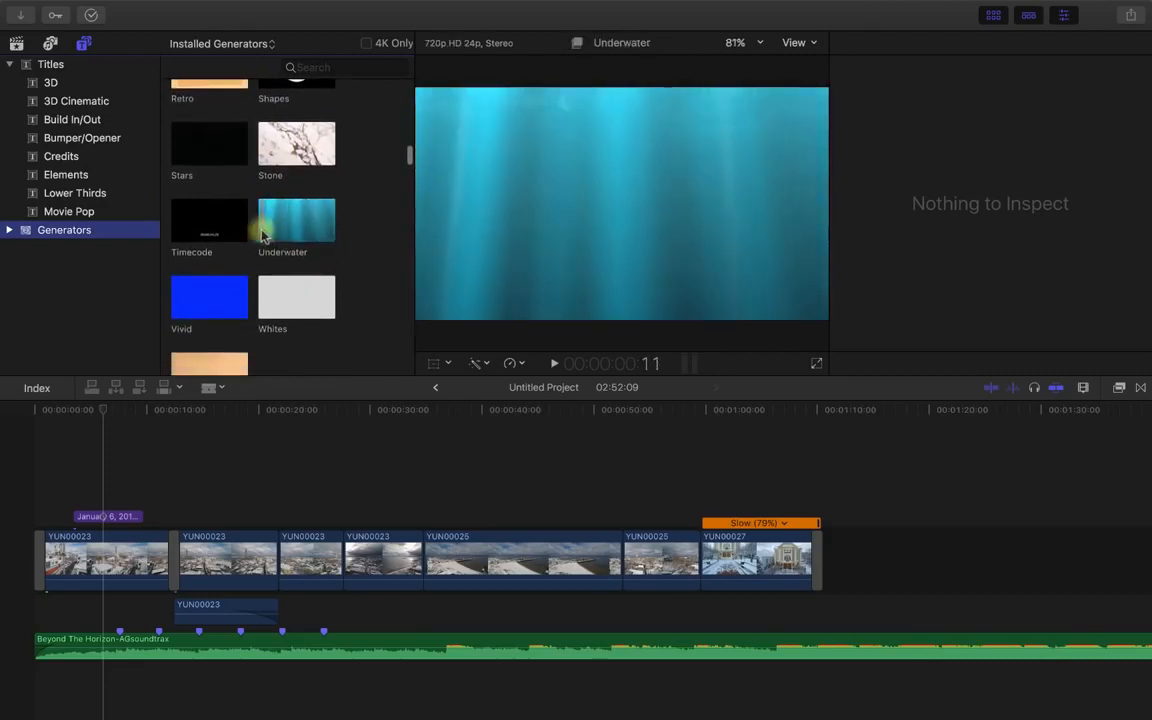
pyautogui.press('space')
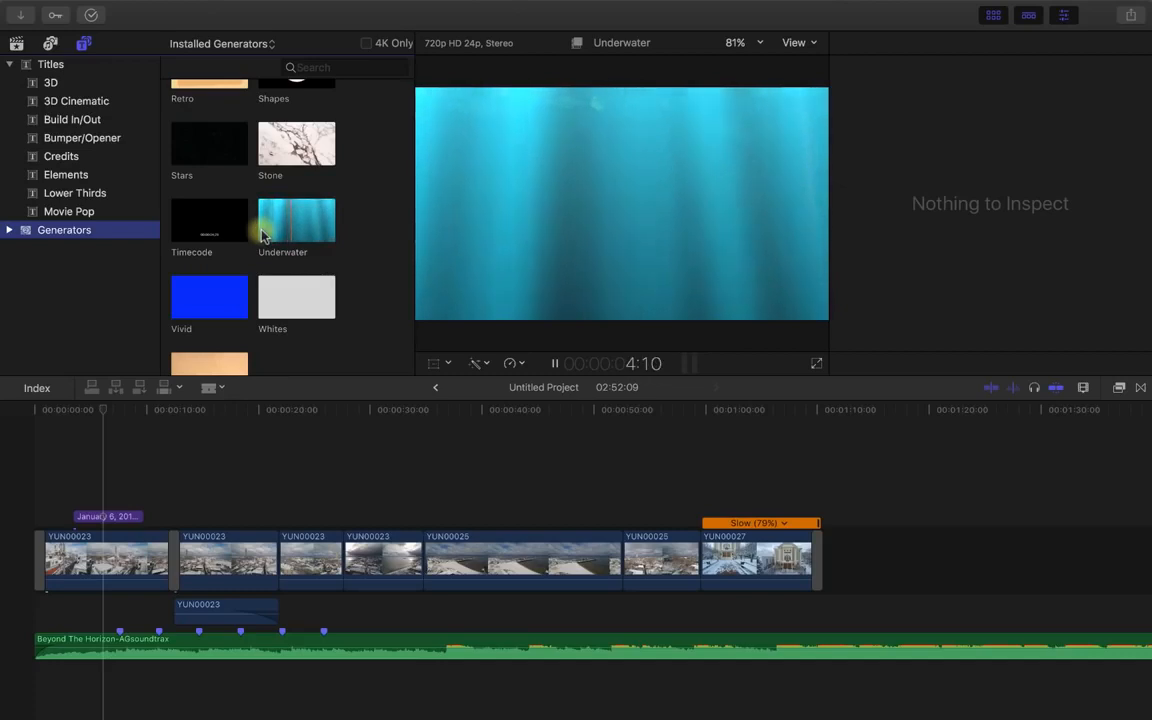
pyautogui.press('space')
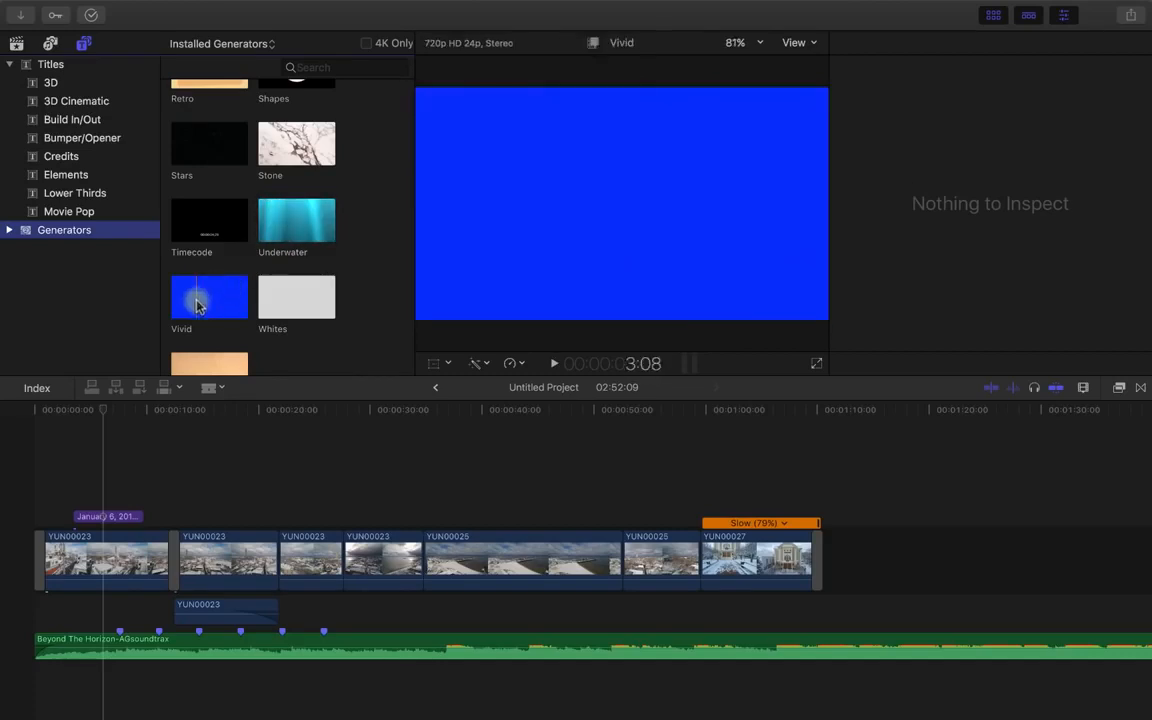
pyautogui.scroll(-5, 250, 298)
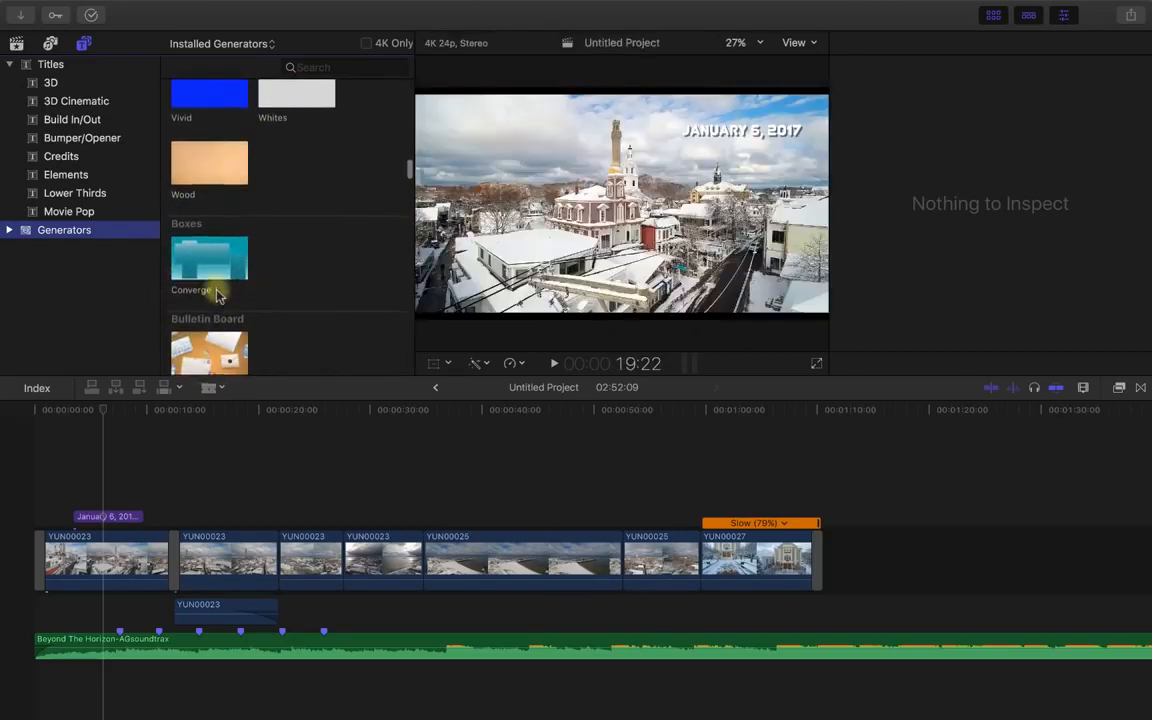
pyautogui.scroll(-8, 213, 292)
pyautogui.scroll(-8, 216, 295)
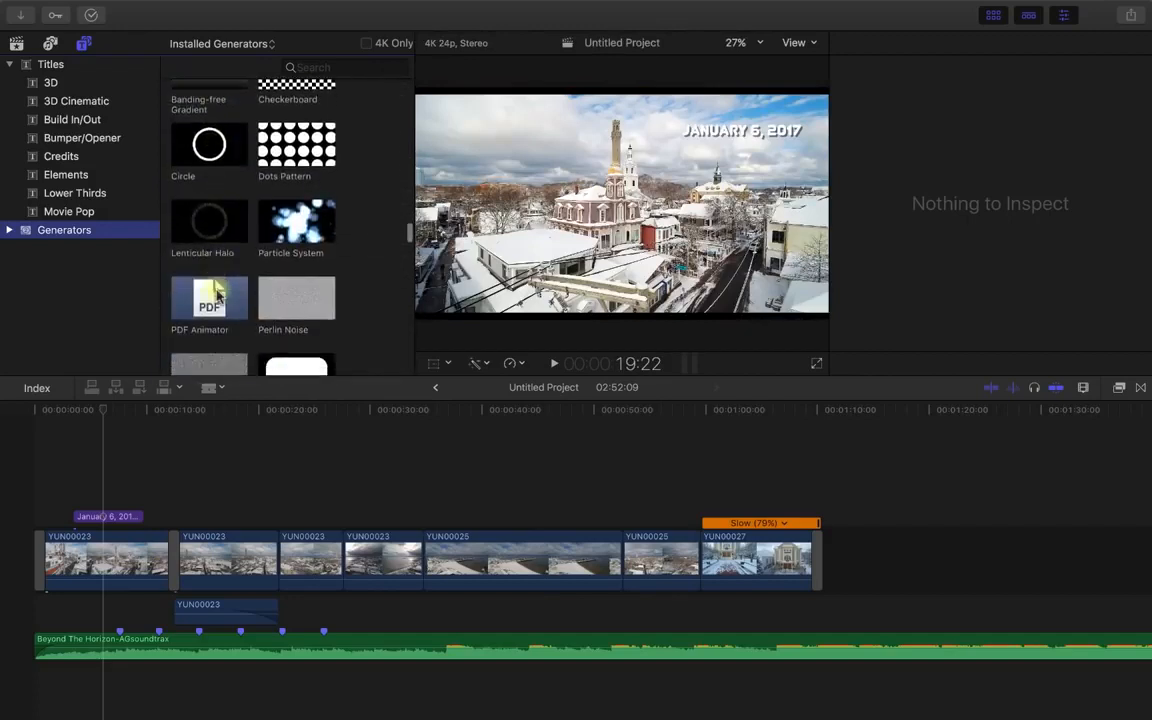
# Step: Insert the Underwater generator between the third and fourth YUN00023 clips in the main storyline
pyautogui.scroll(10, 216, 295)
pyautogui.scroll(10, 218, 296)
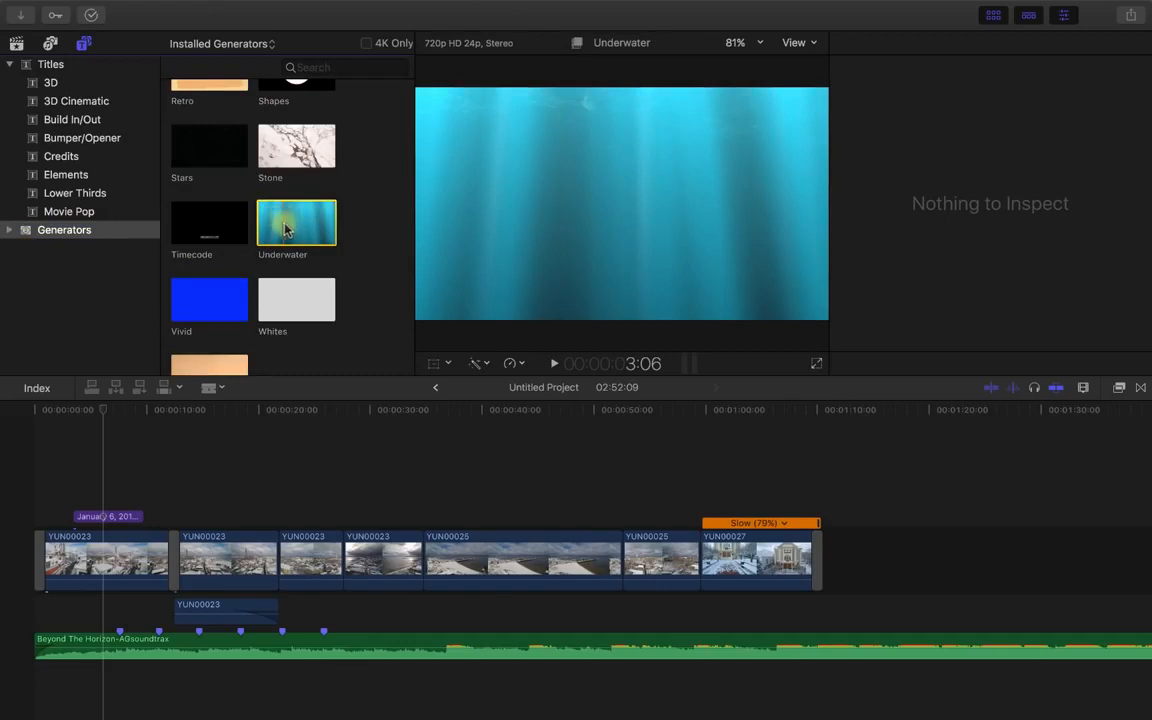
pyautogui.moveTo(285, 230); pyautogui.dragTo(345, 550)
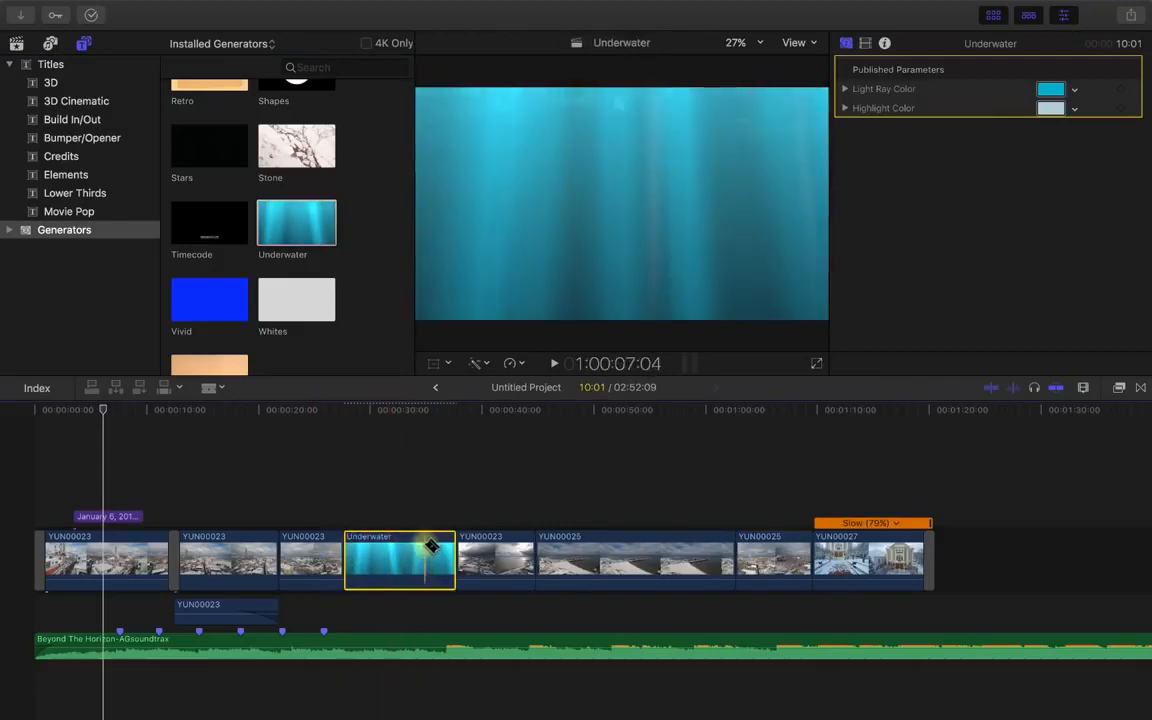
# Step: Browse the installed titles and connect the Four Corners title from the Build In/Out category above the Underwater background
pyautogui.click(52, 65)
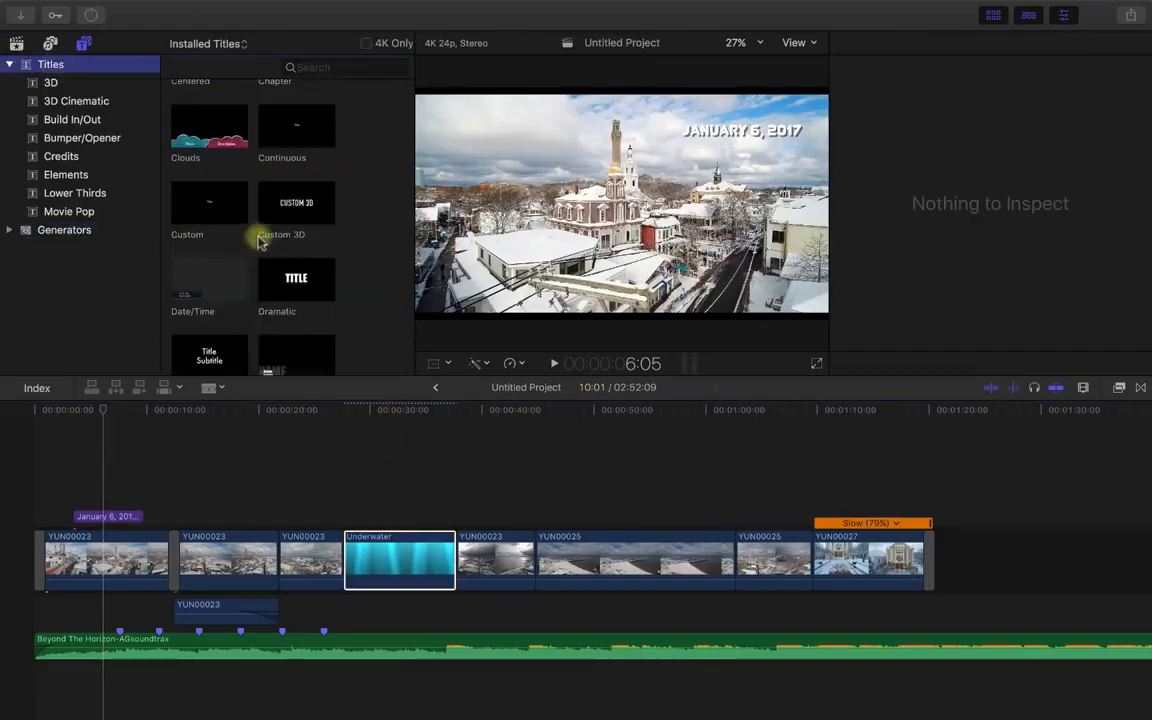
pyautogui.scroll(-5, 237, 250)
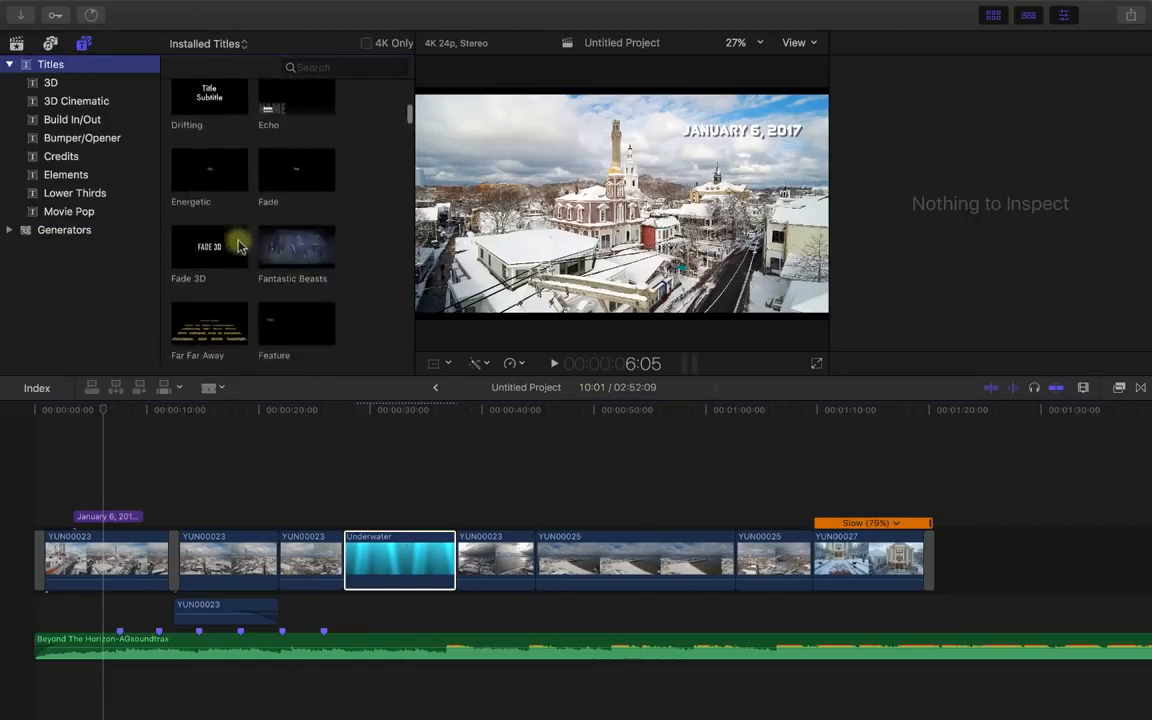
pyautogui.scroll(3, 240, 203)
pyautogui.scroll(5, 240, 203)
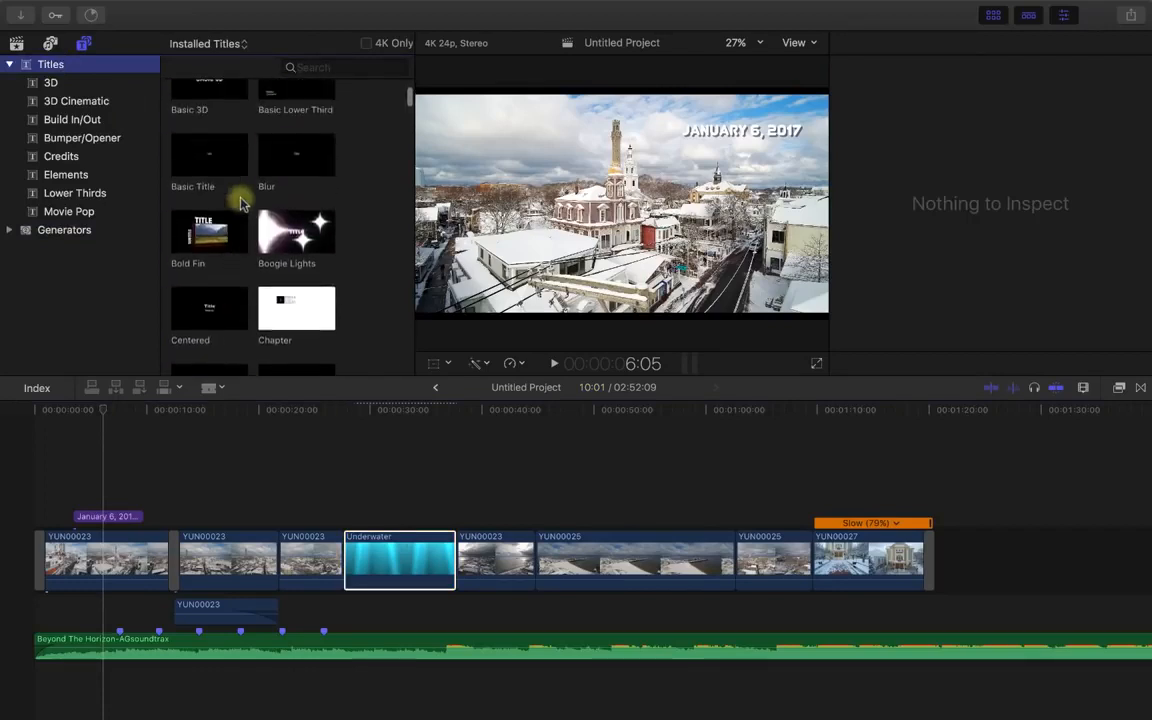
pyautogui.scroll(-5, 240, 203)
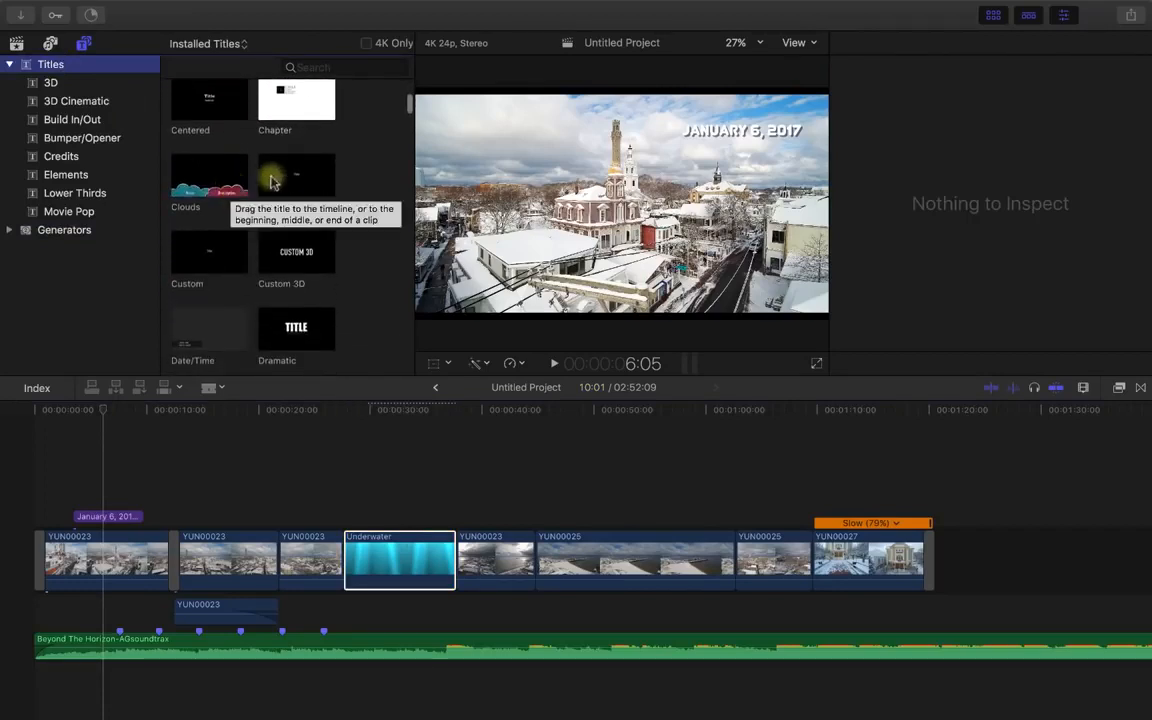
pyautogui.scroll(5, 226, 330)
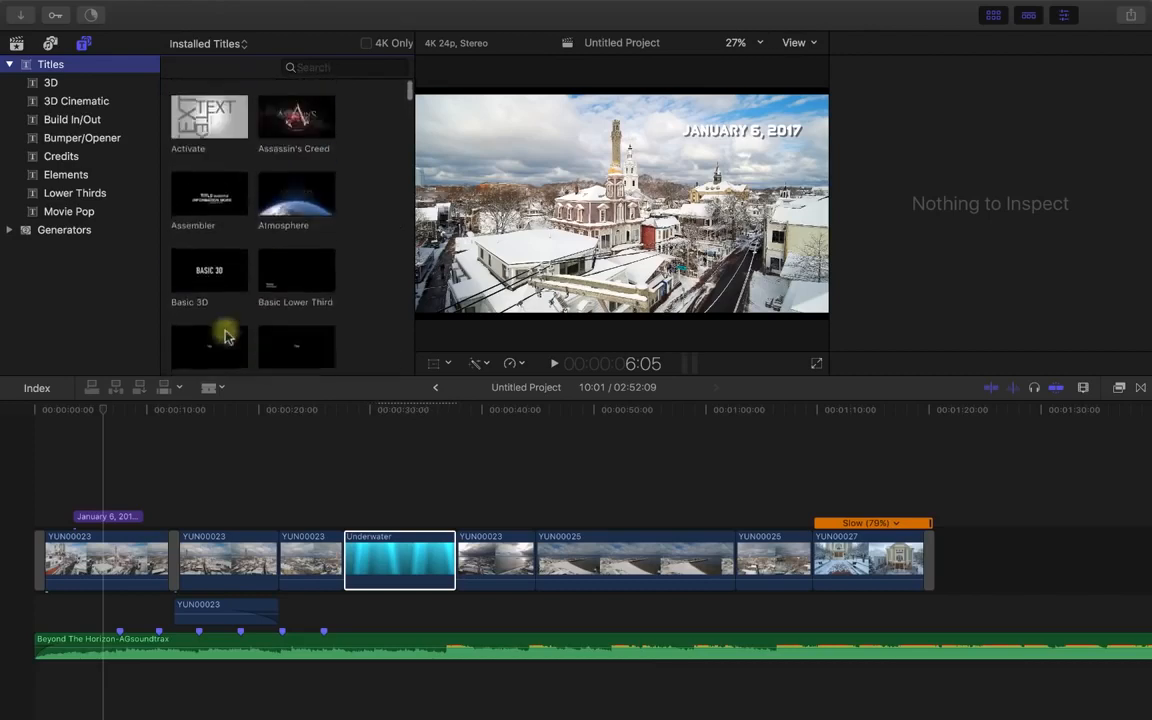
pyautogui.scroll(-1, 226, 336)
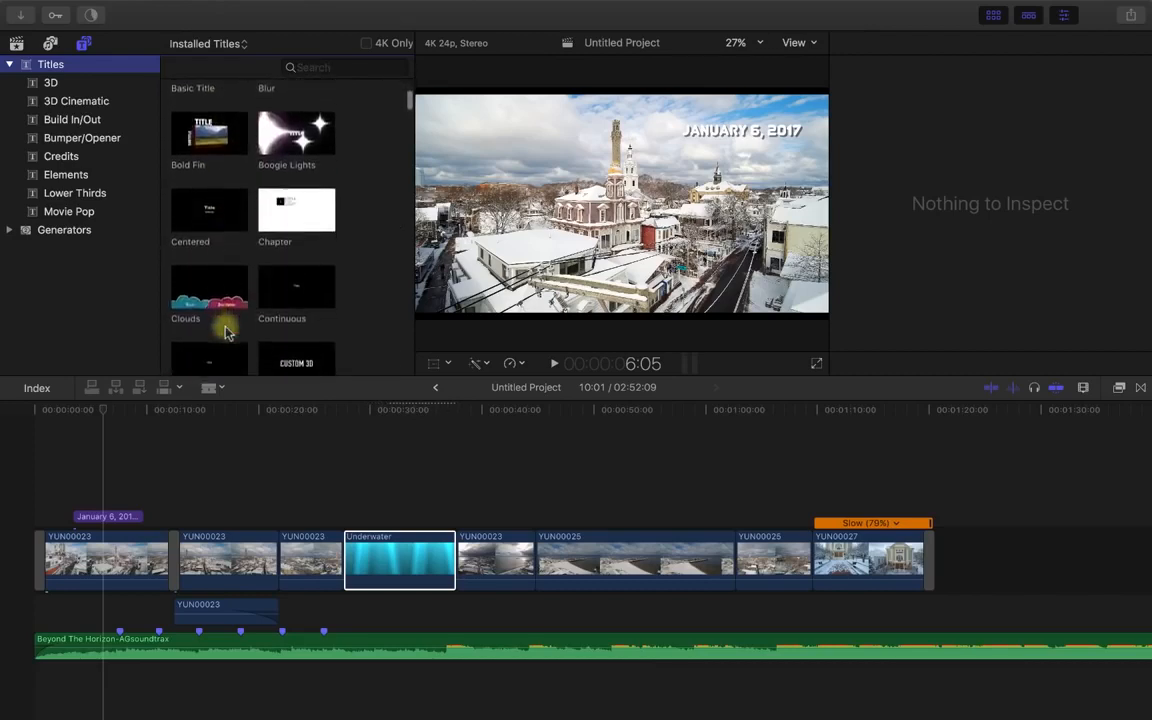
pyautogui.click(68, 122)
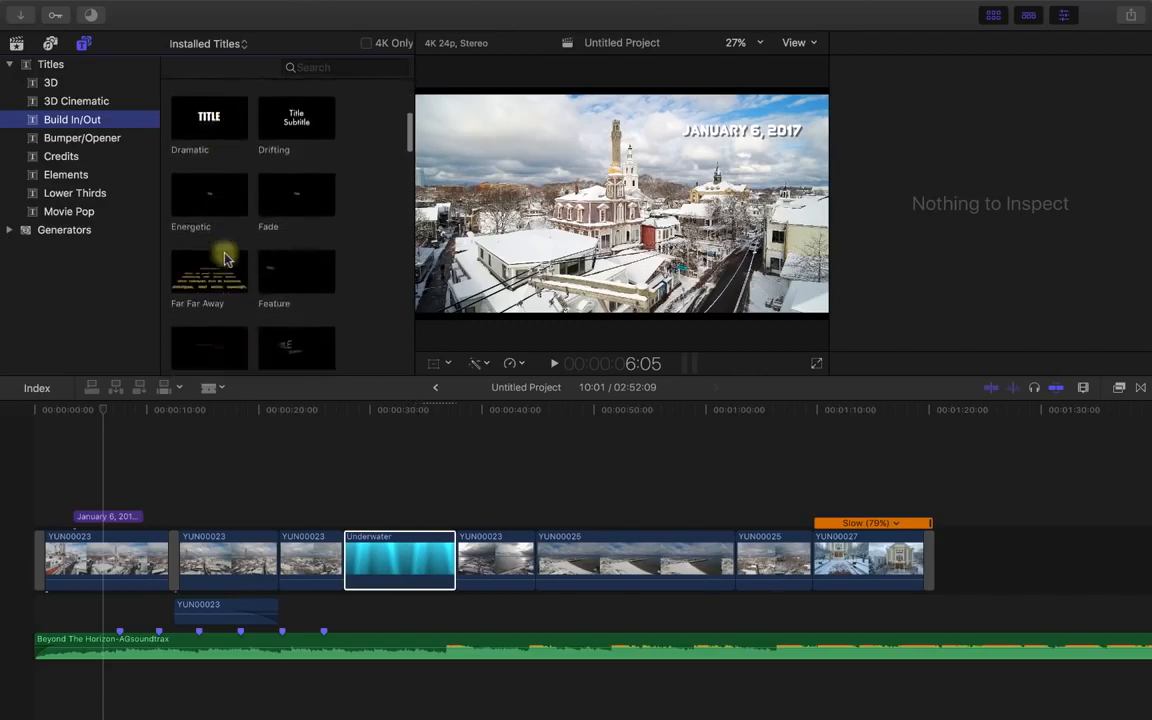
pyautogui.scroll(-1, 225, 258)
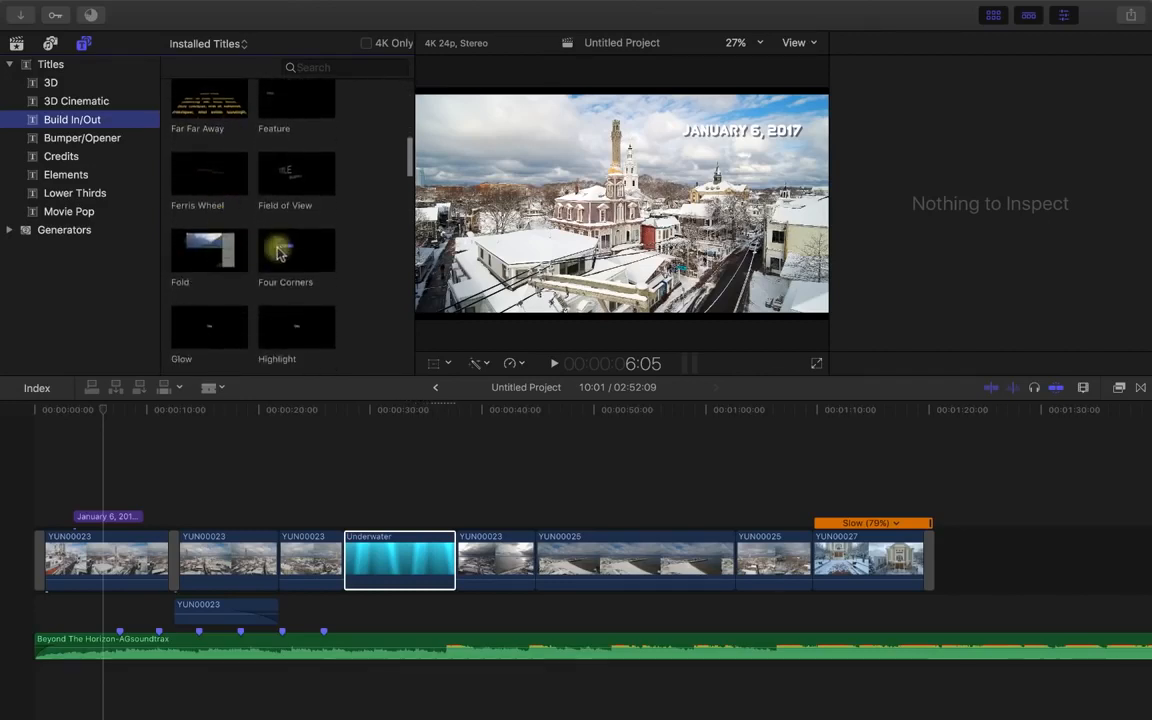
pyautogui.moveTo(296, 250); pyautogui.dragTo(358, 516)
pyautogui.press('super+4')
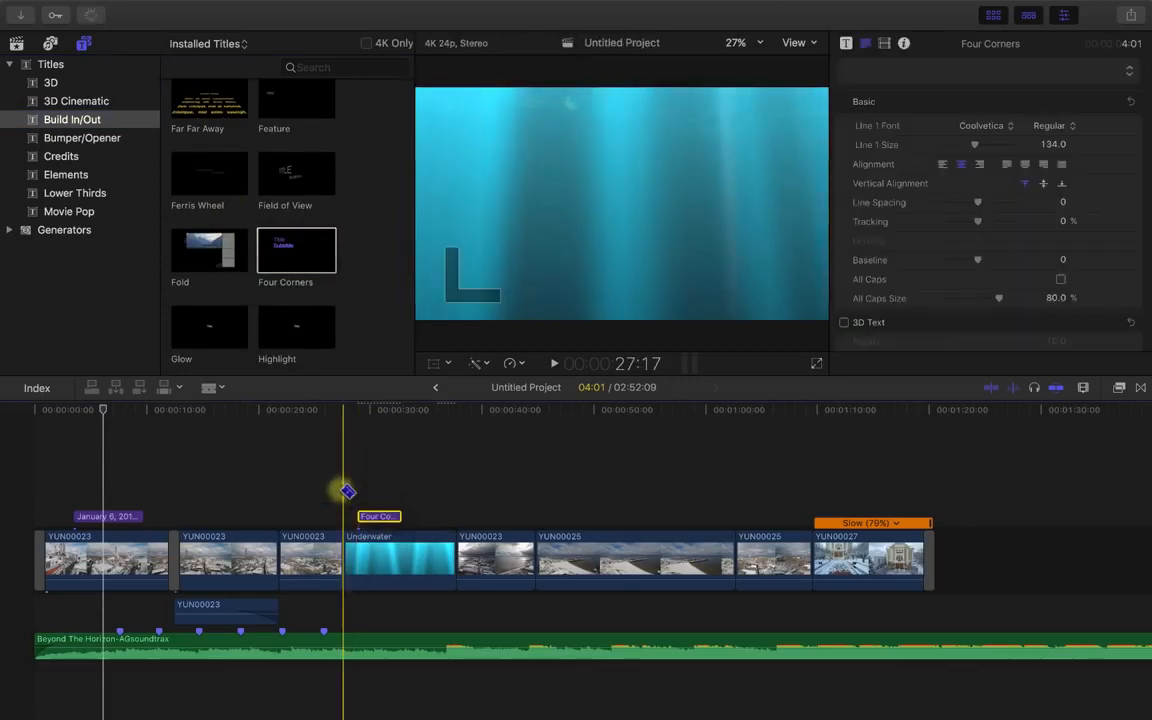
# Step: Play back the Four Corners title over the Underwater background
pyautogui.press('space')
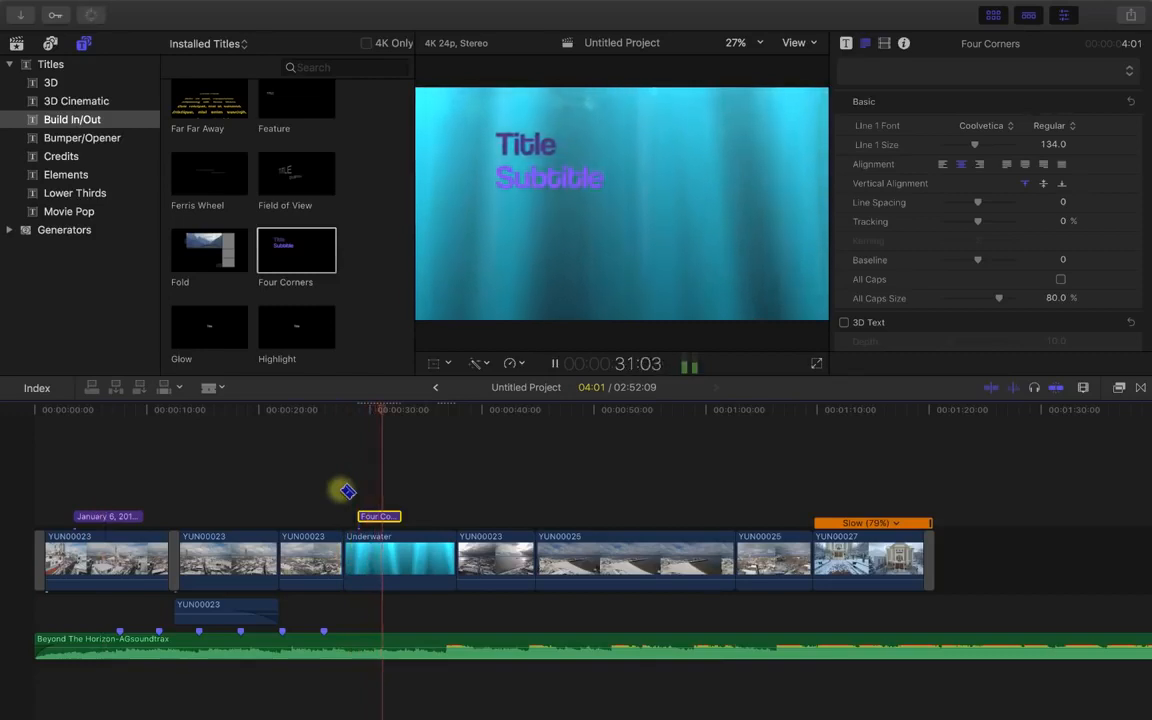
pyautogui.press('space')
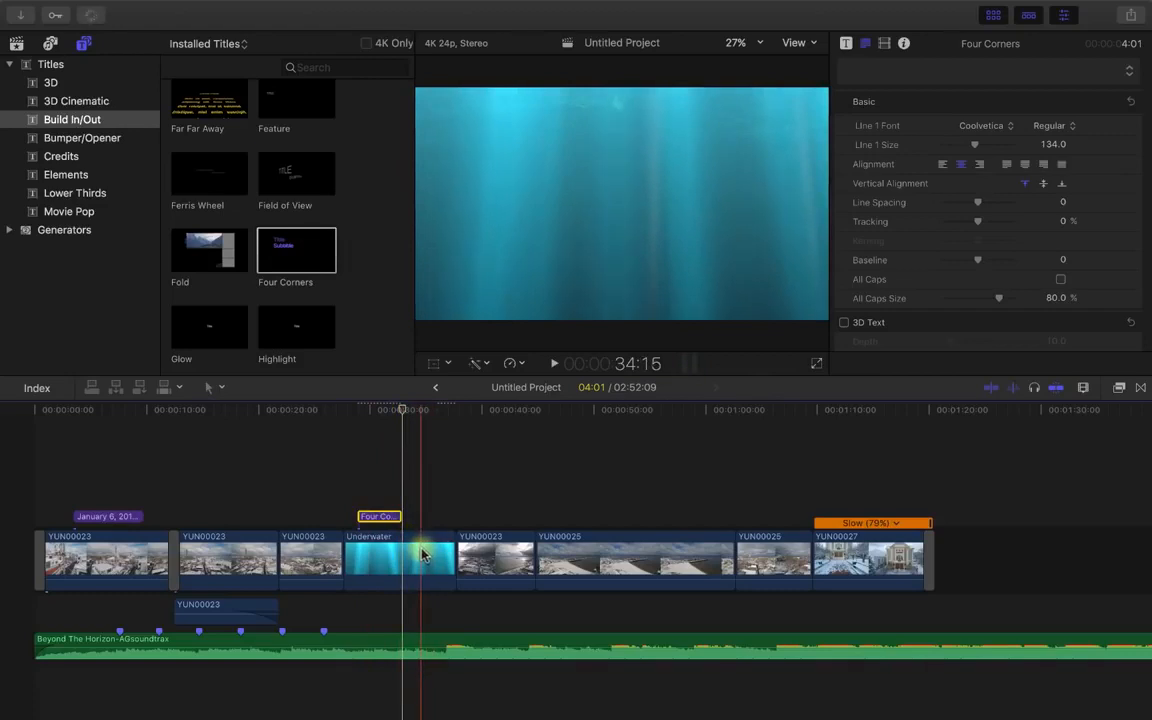
pyautogui.click(396, 500)
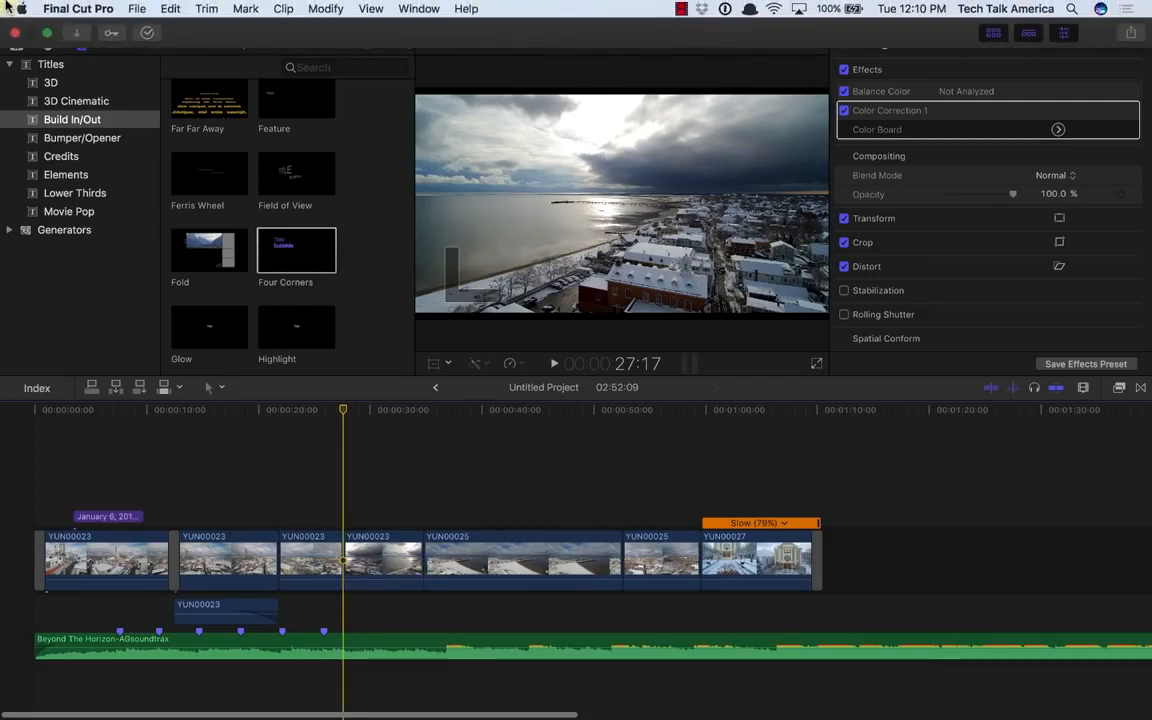
# Step: Open the Master File export for the project and open its title for editing
pyautogui.click(135, 8)
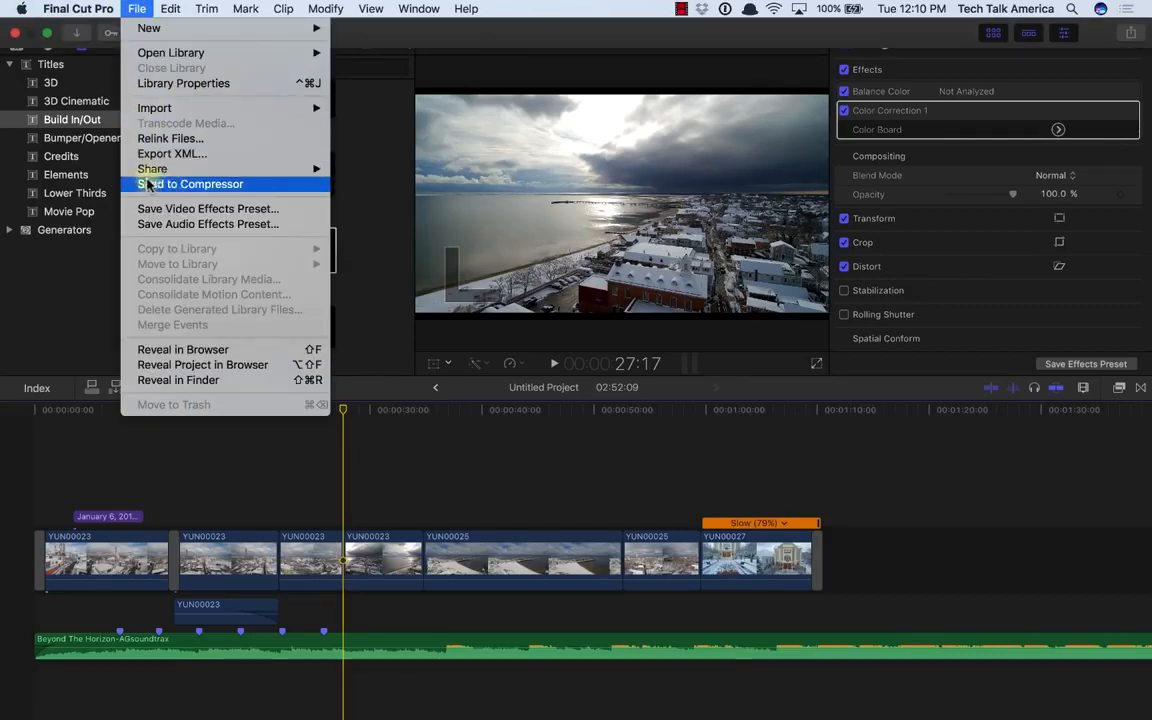
pyautogui.moveTo(133, 170)
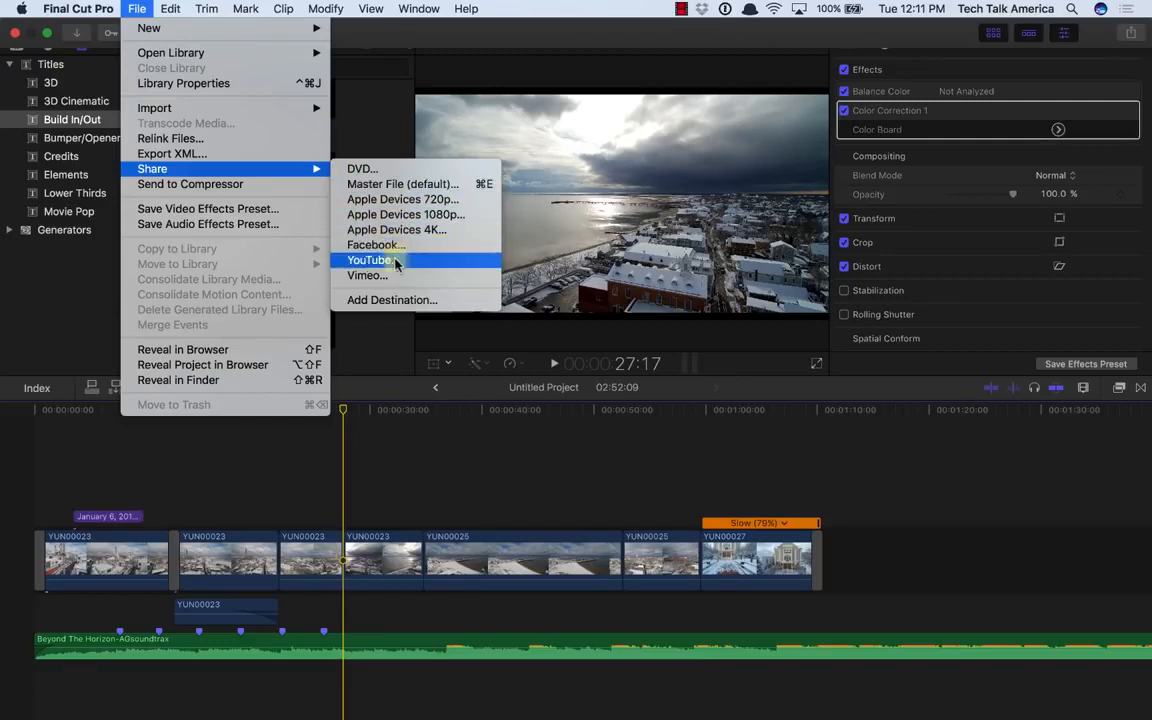
pyautogui.click(421, 187)
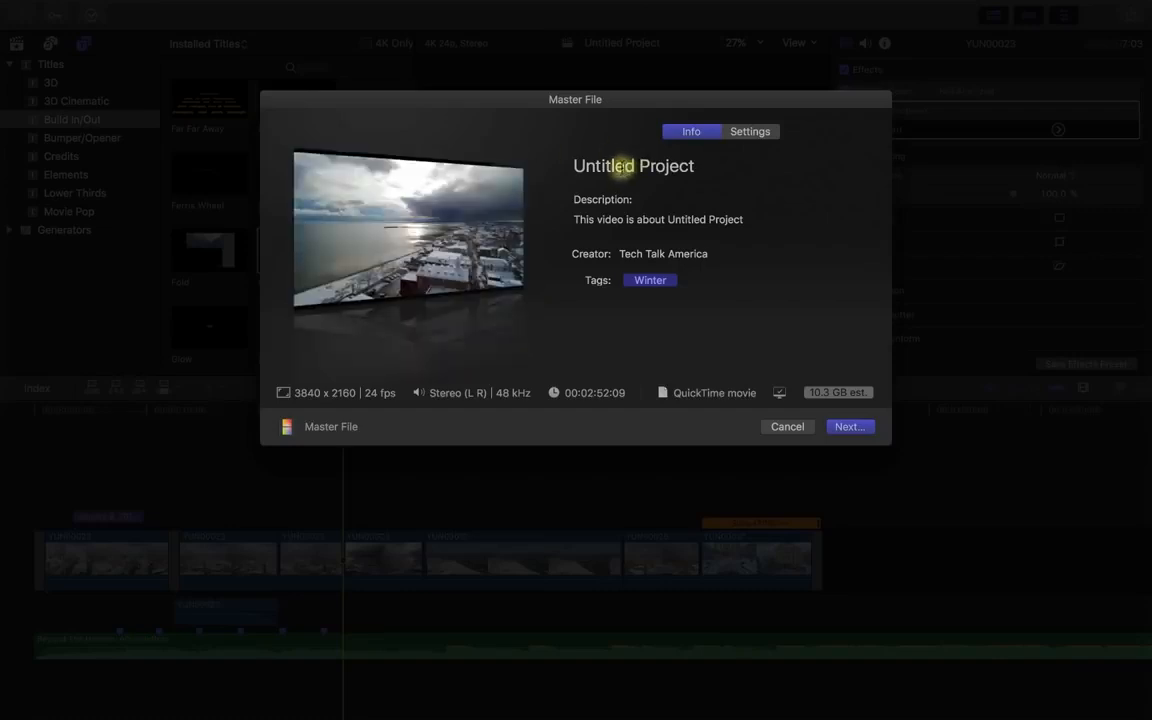
pyautogui.click(582, 165)
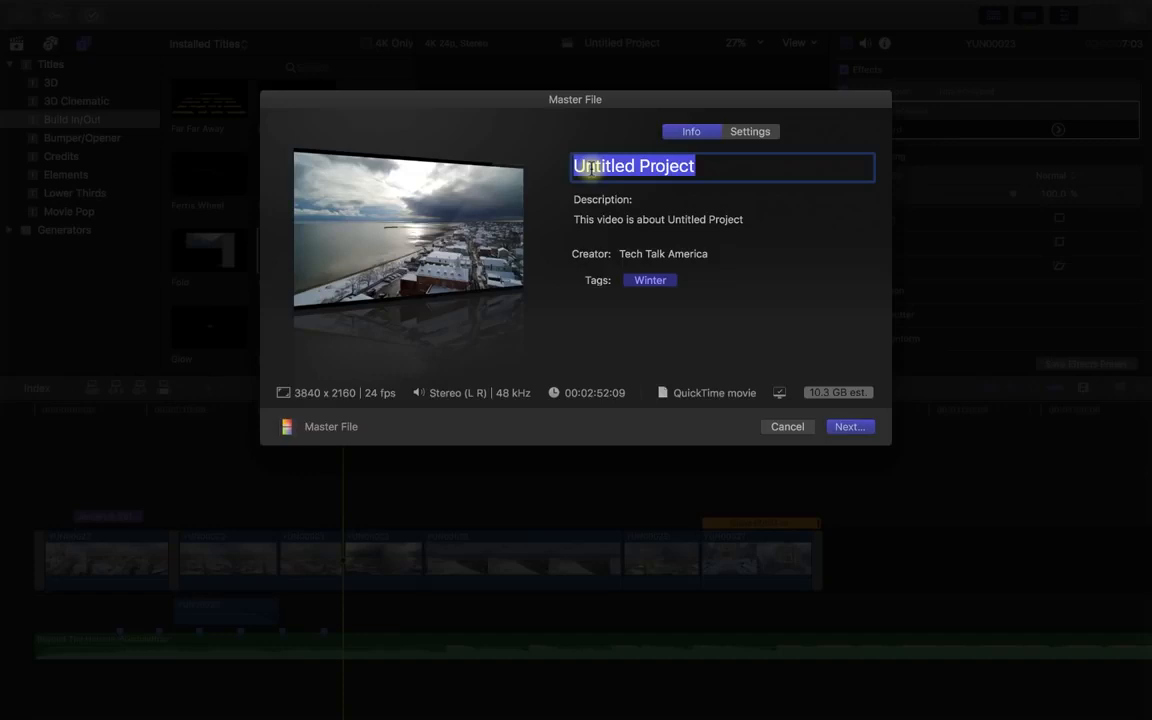
# Step: Examine the Master File export settings and the available video codecs, and cancel the export
pyautogui.click(752, 131)
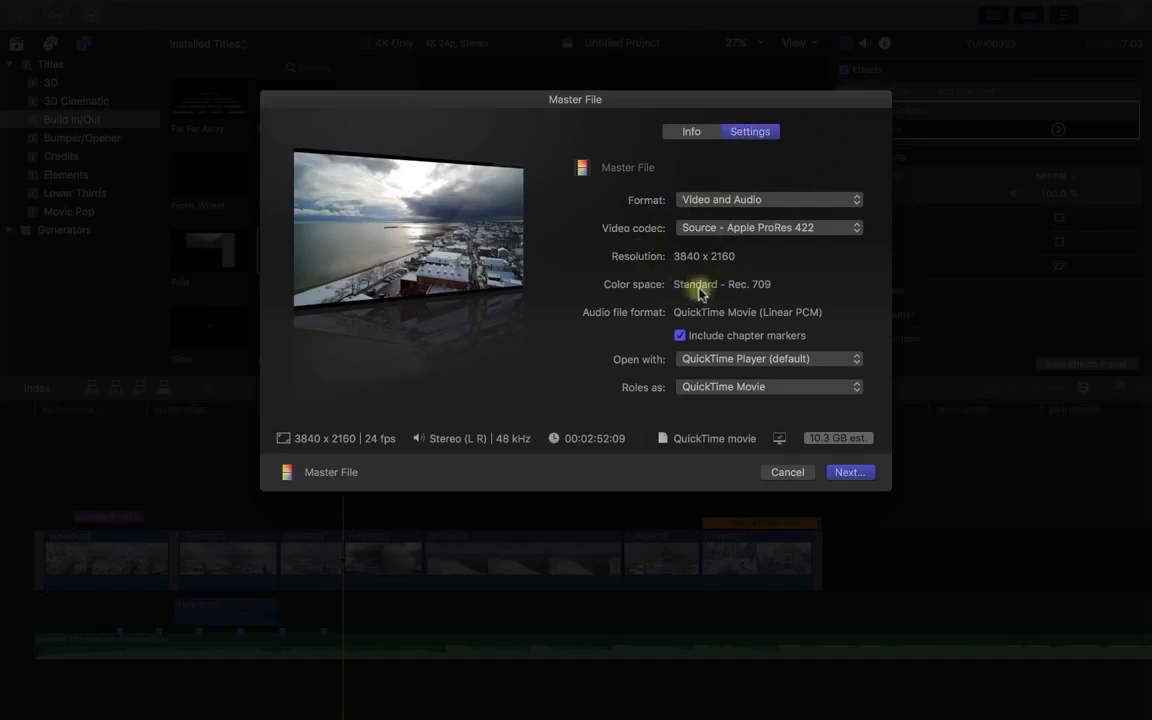
pyautogui.click(736, 229)
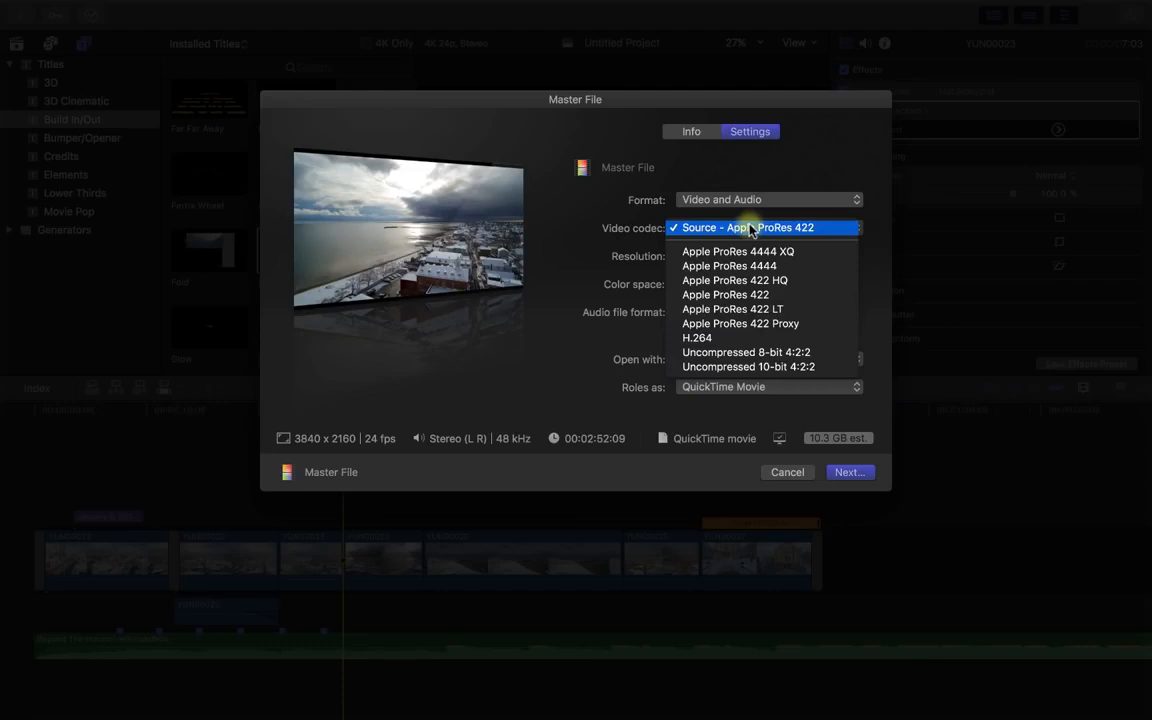
pyautogui.click(752, 229)
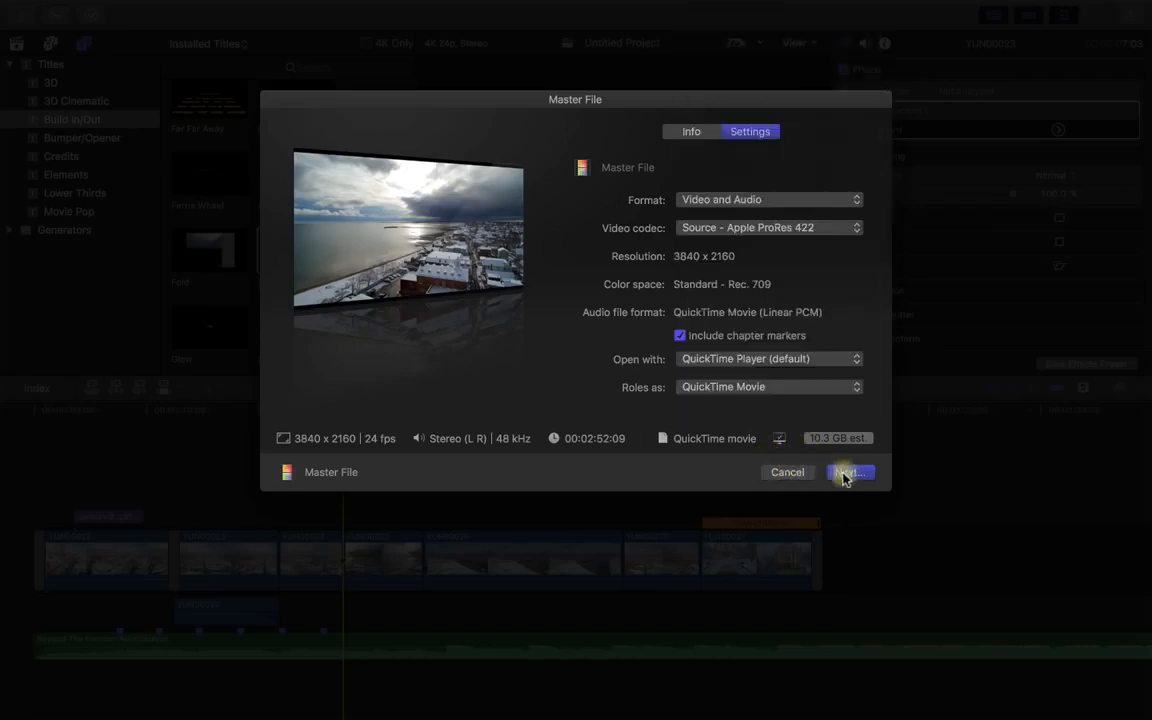
pyautogui.click(797, 476)
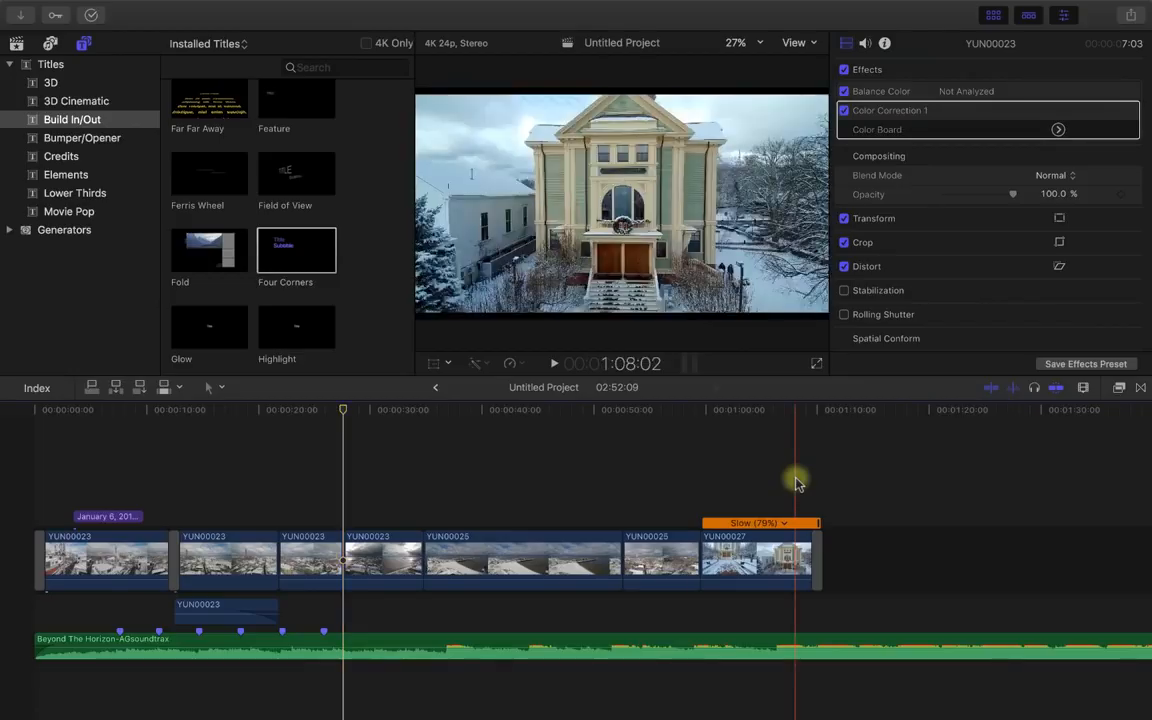